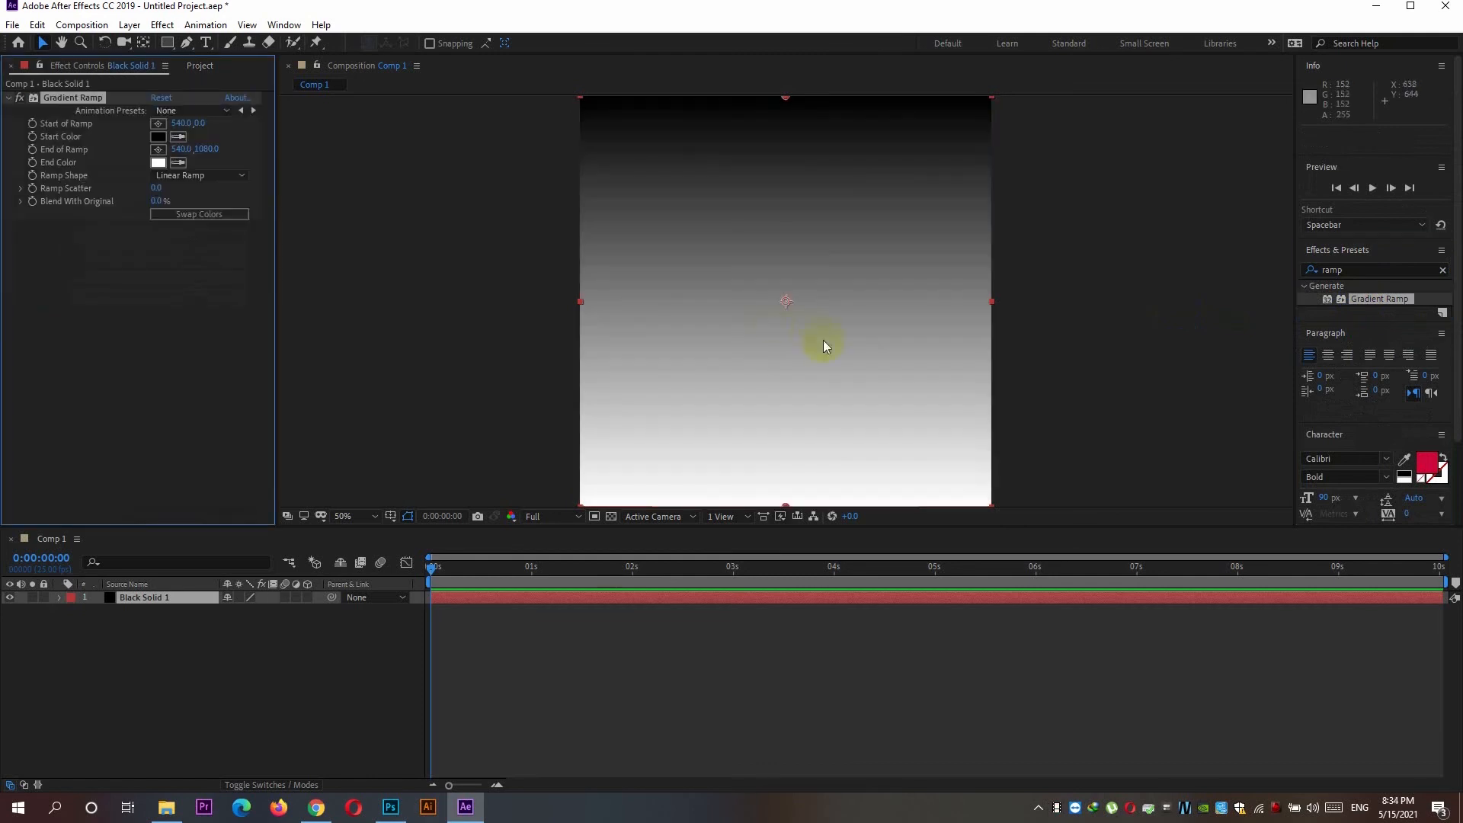
Set the Gradient Ramp's start color to light grey and its end color to medium grey
click(157, 136)
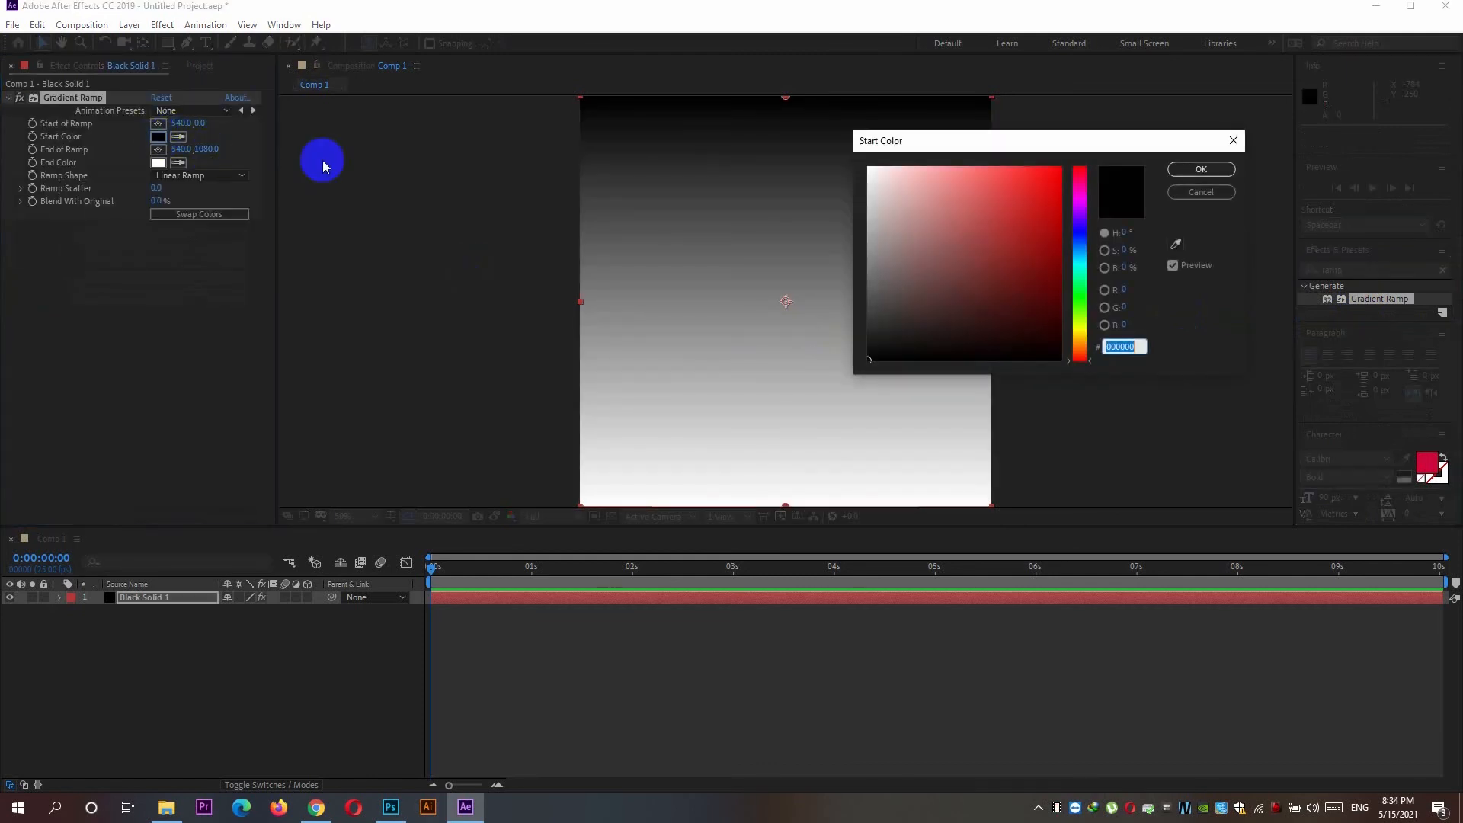
click(867, 186)
click(1200, 169)
click(158, 162)
click(867, 275)
click(1201, 169)
Make the gradient a Radial Ramp and move its start point down to about 540, 280
click(200, 175)
click(202, 193)
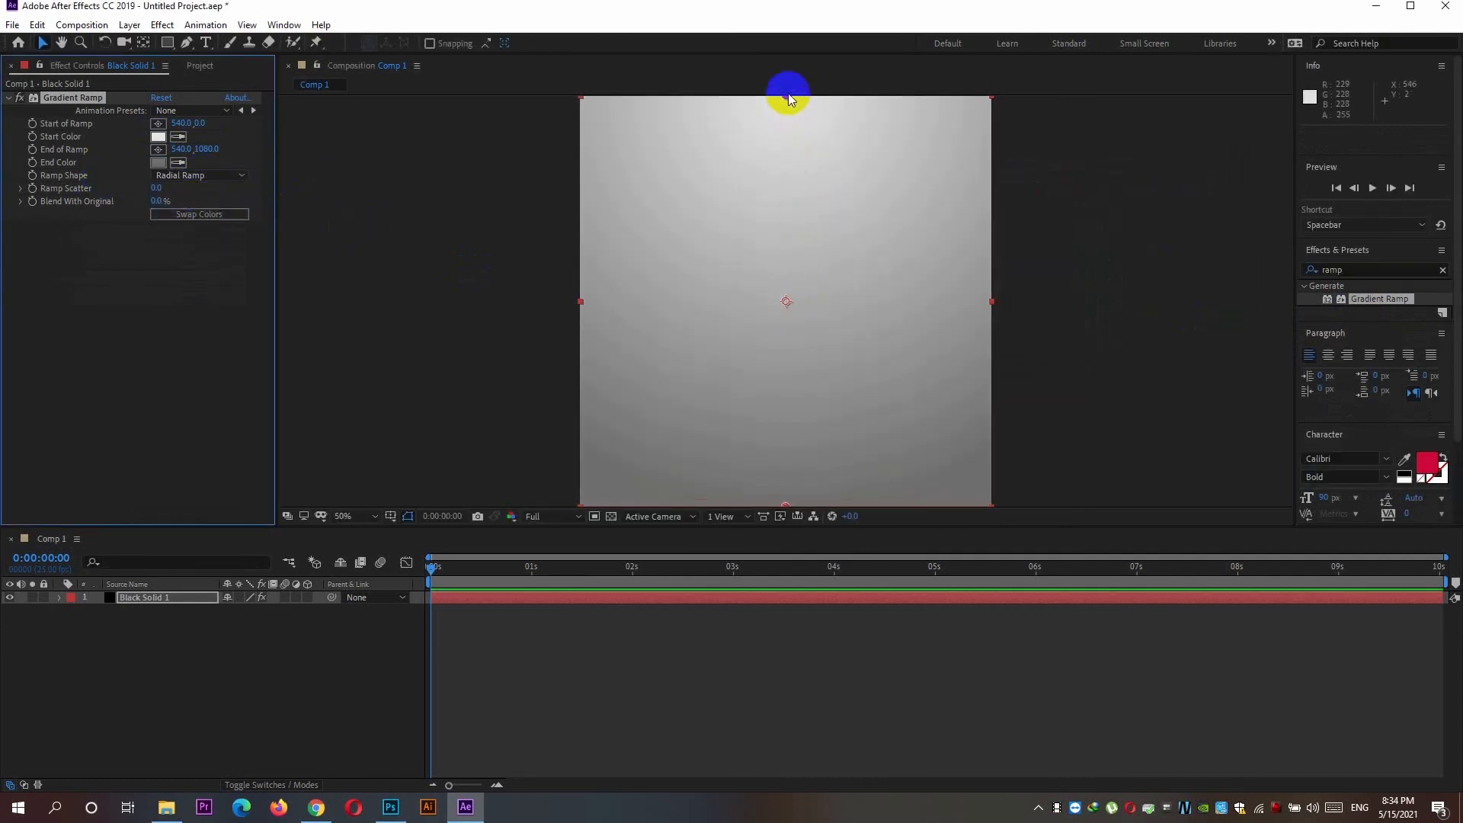
key(comma)
key(comma)
drag(787, 207, 787, 259)
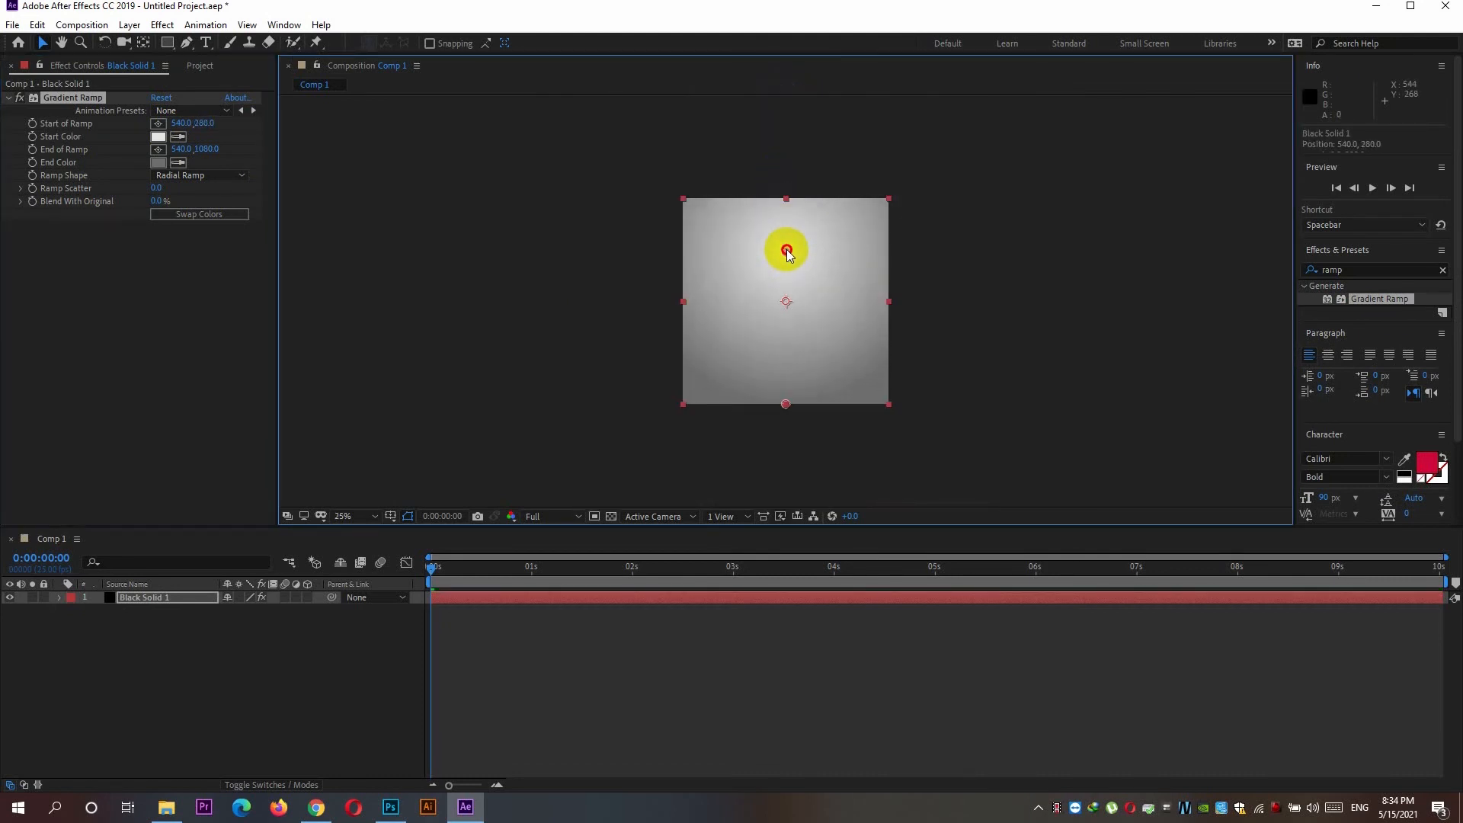
click(574, 242)
click(344, 516)
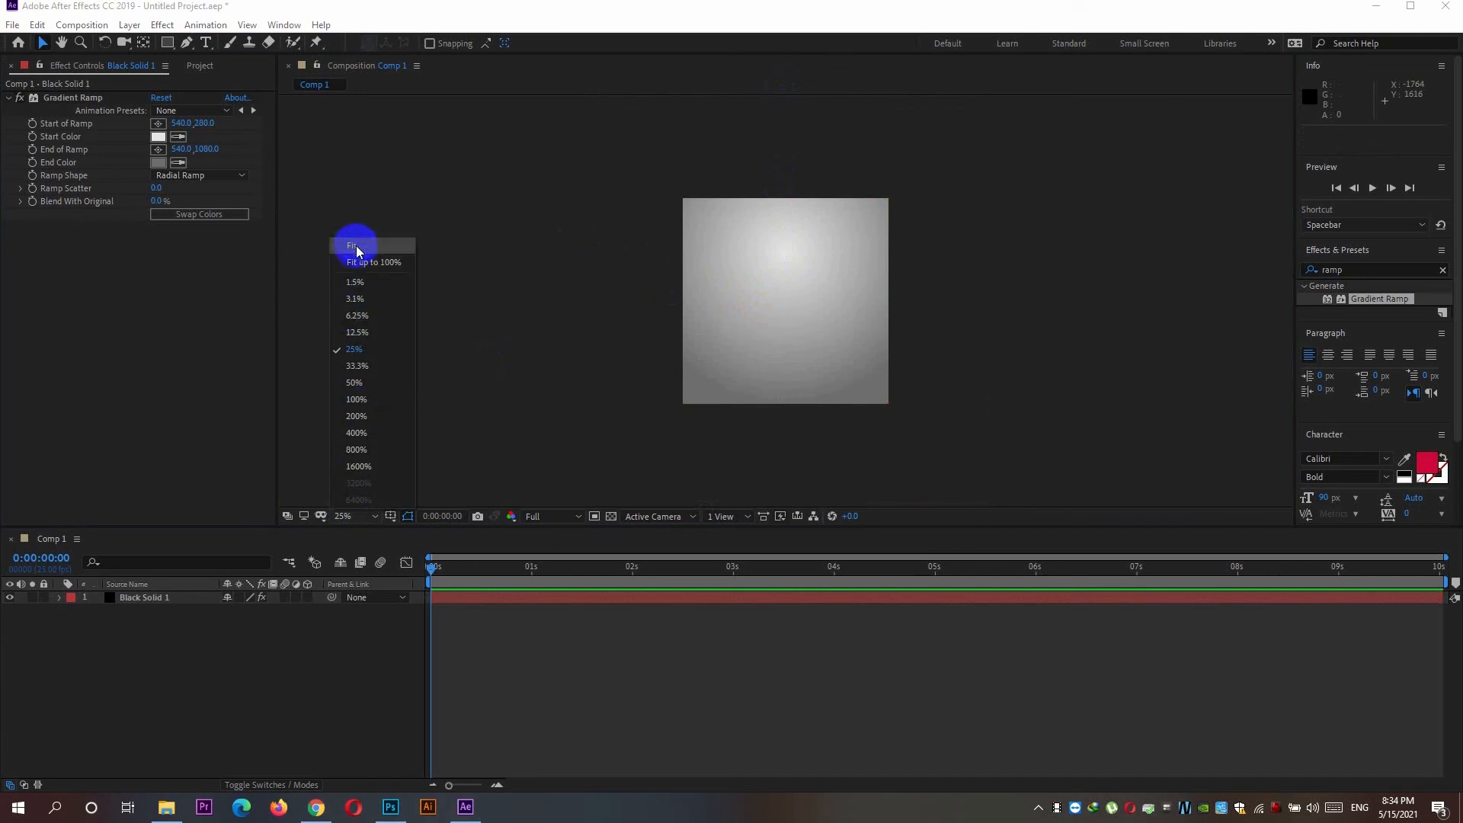
click(352, 246)
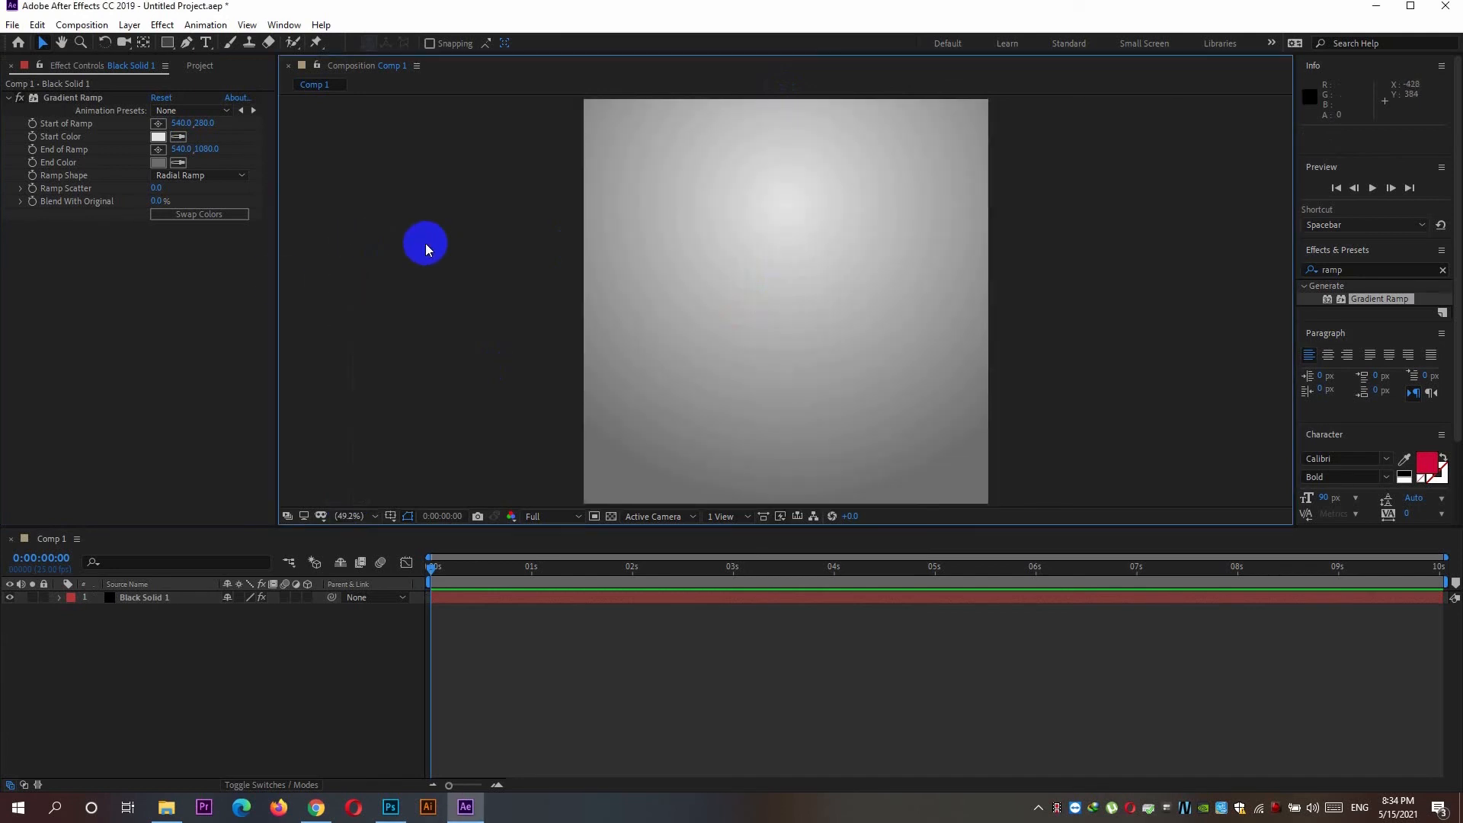
Add front.png to the composition and place it in the lower-left part of the frame, at about 242, 694
click(198, 66)
click(47, 233)
click(53, 262)
drag(53, 270, 821, 330)
drag(756, 272, 658, 317)
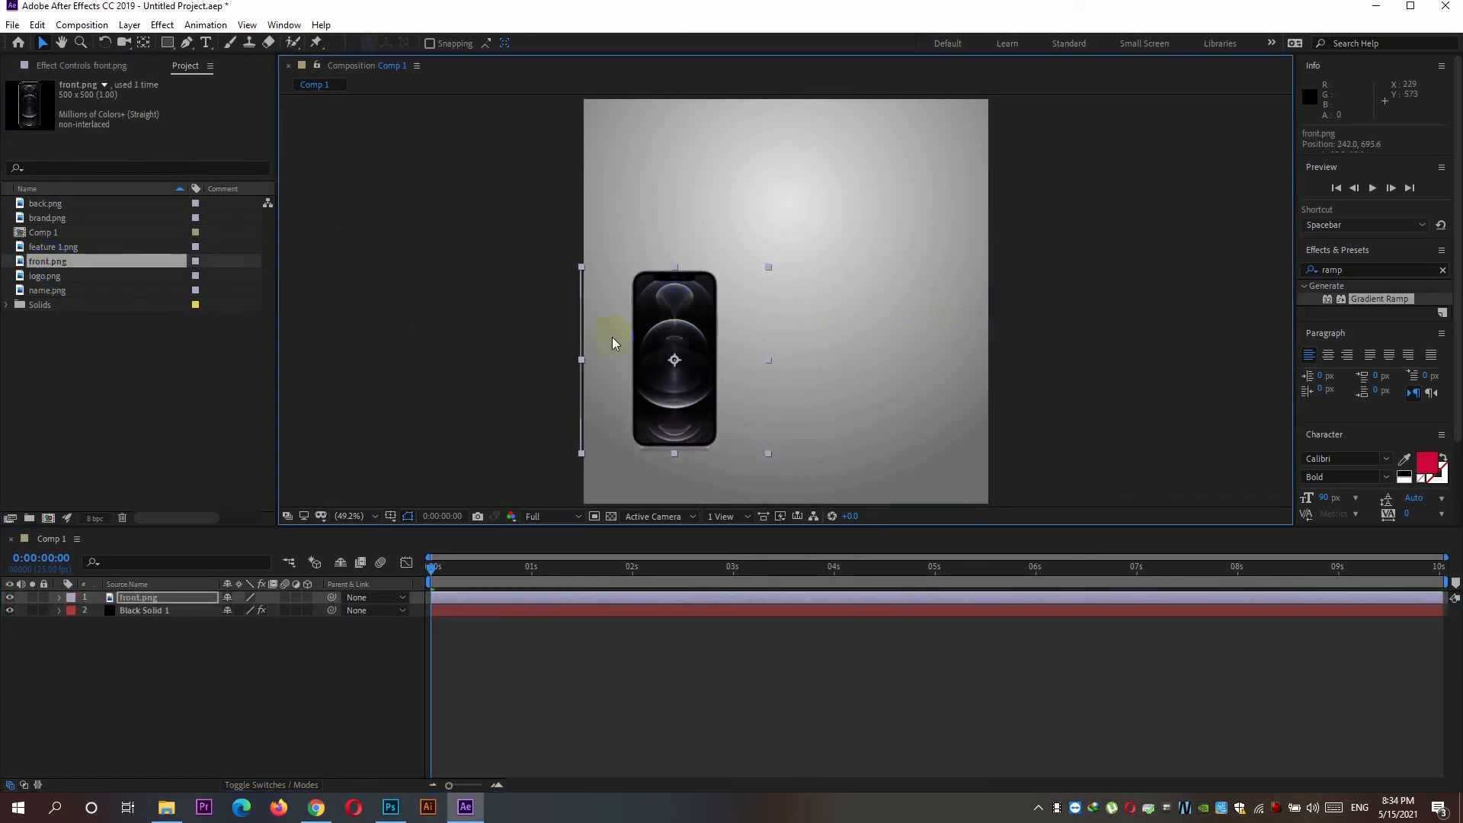
Scale front.png to 170% and reposition it to about 305, 565 within the left half of the frame
key(s)
drag(235, 610, 280, 611)
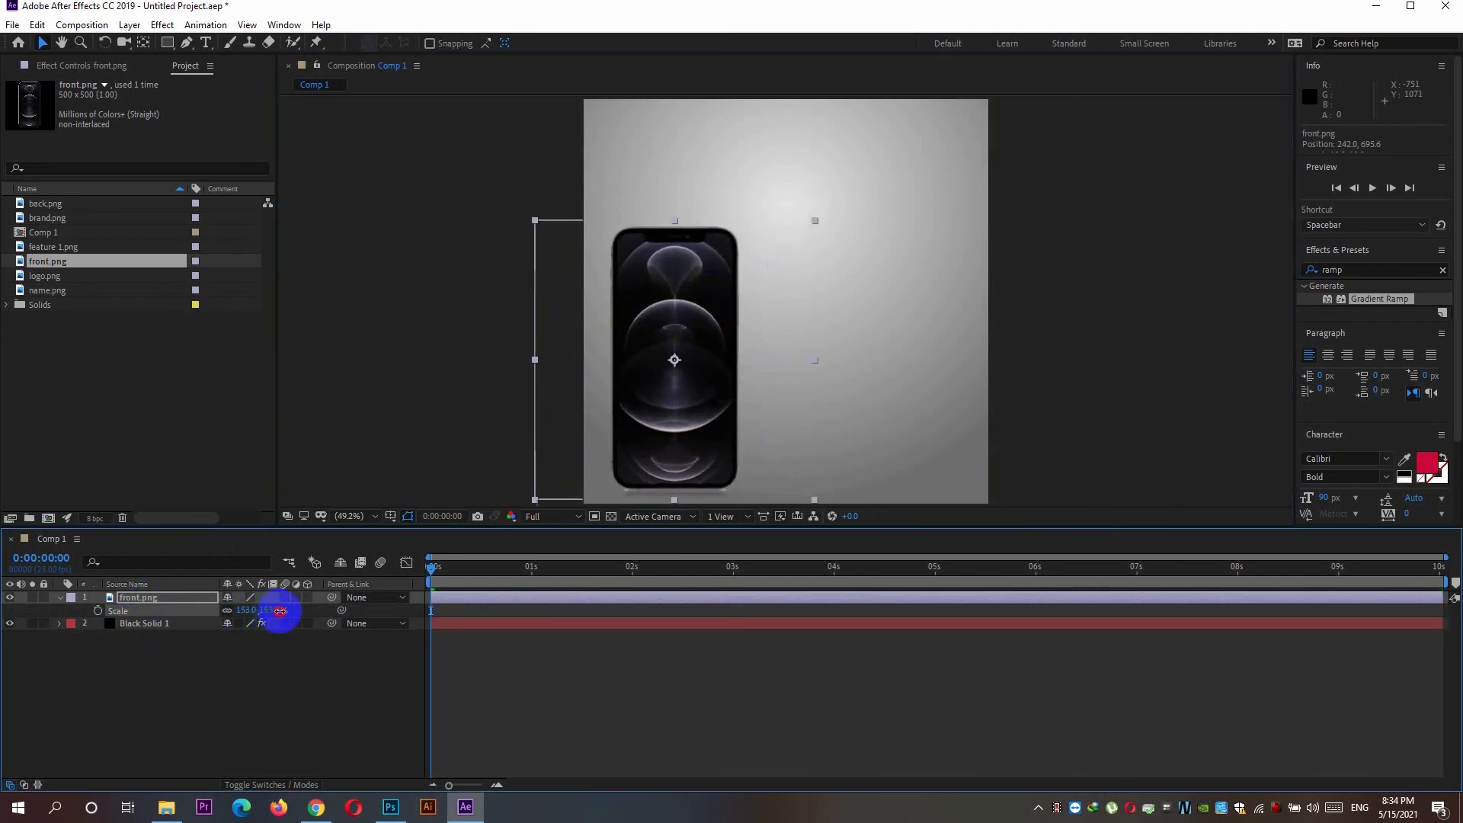
drag(689, 283, 708, 248)
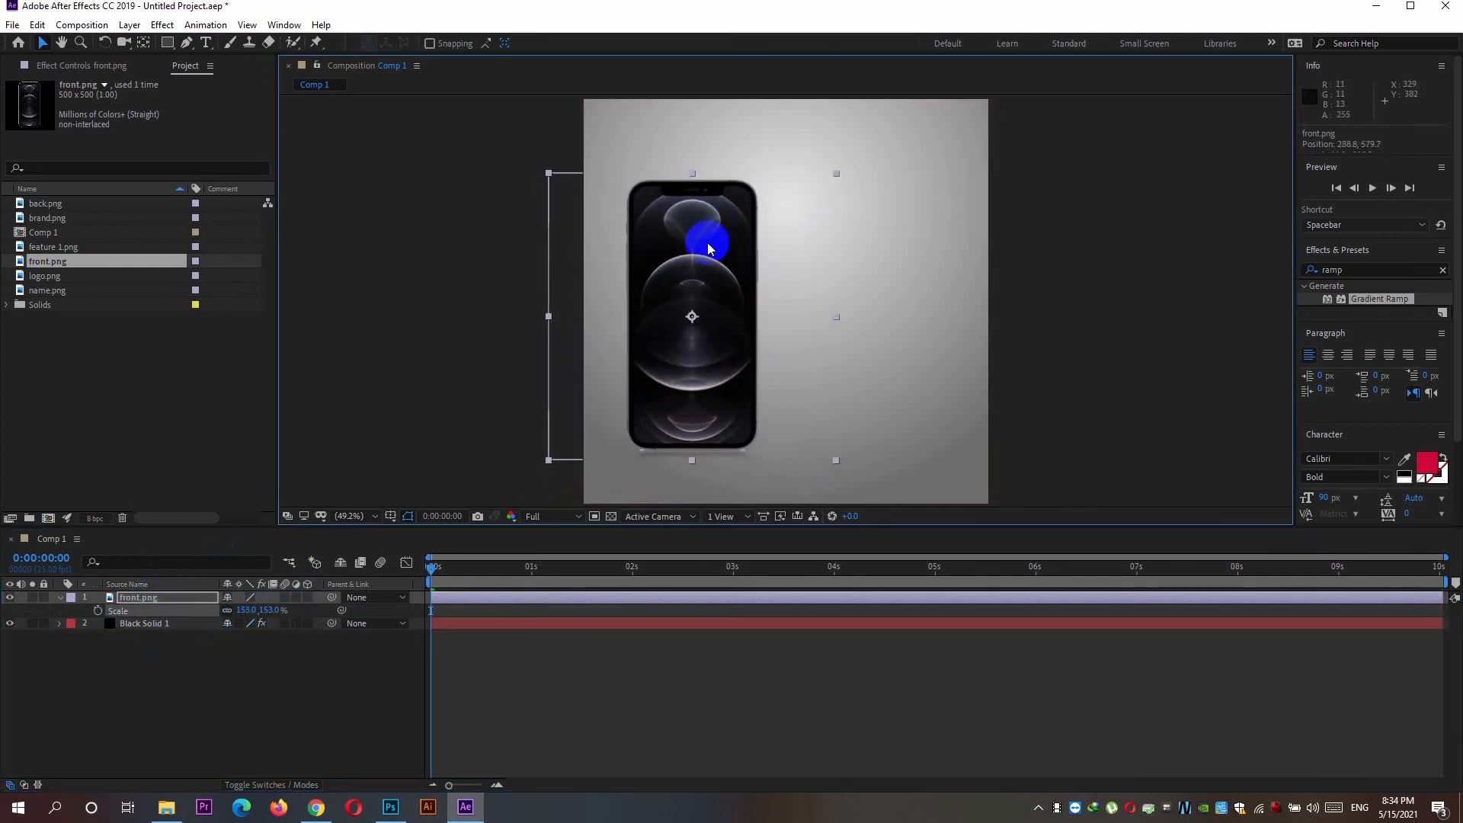
click(169, 598)
drag(243, 607, 256, 607)
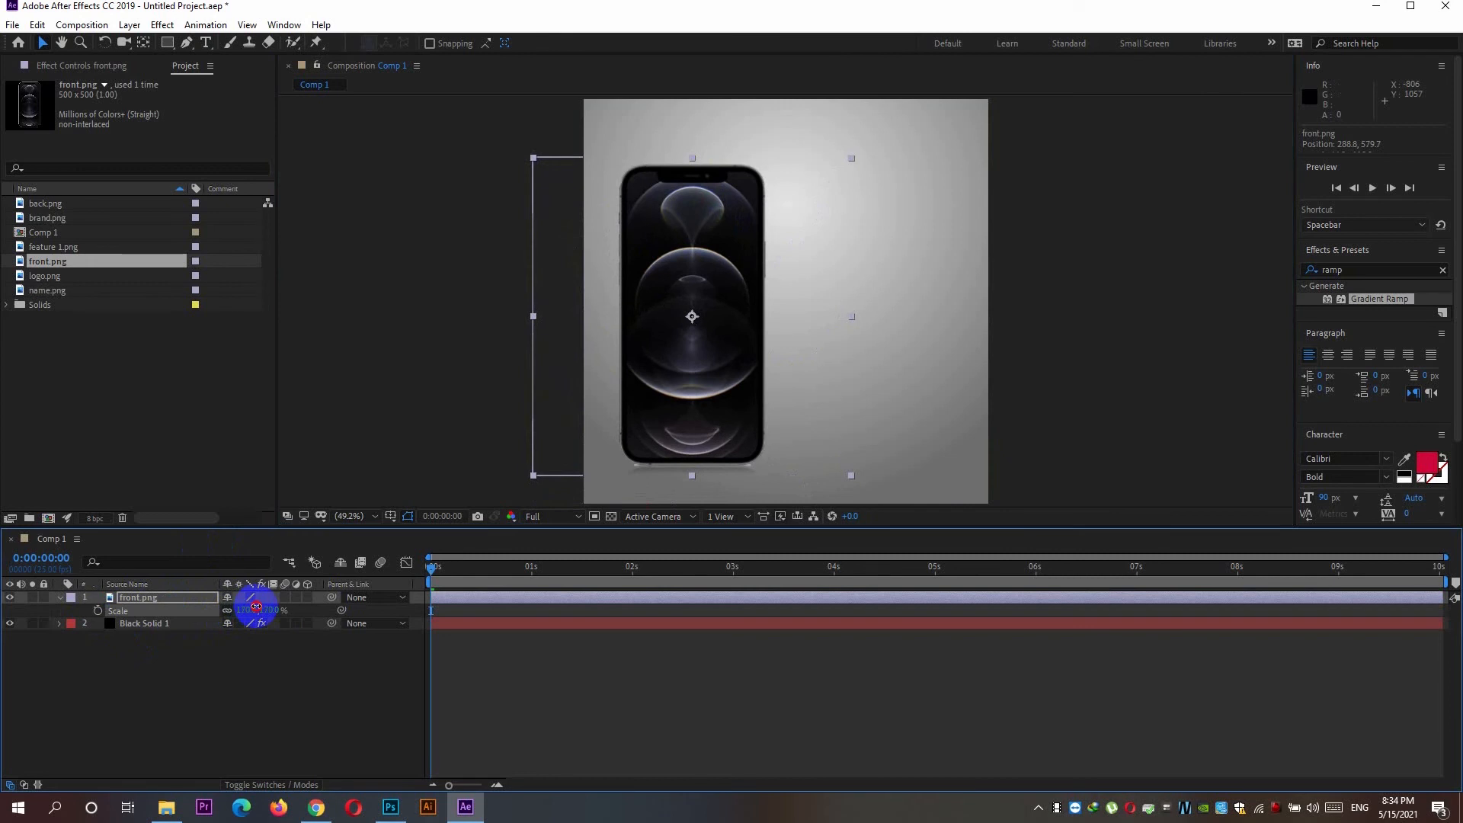
drag(745, 271, 745, 262)
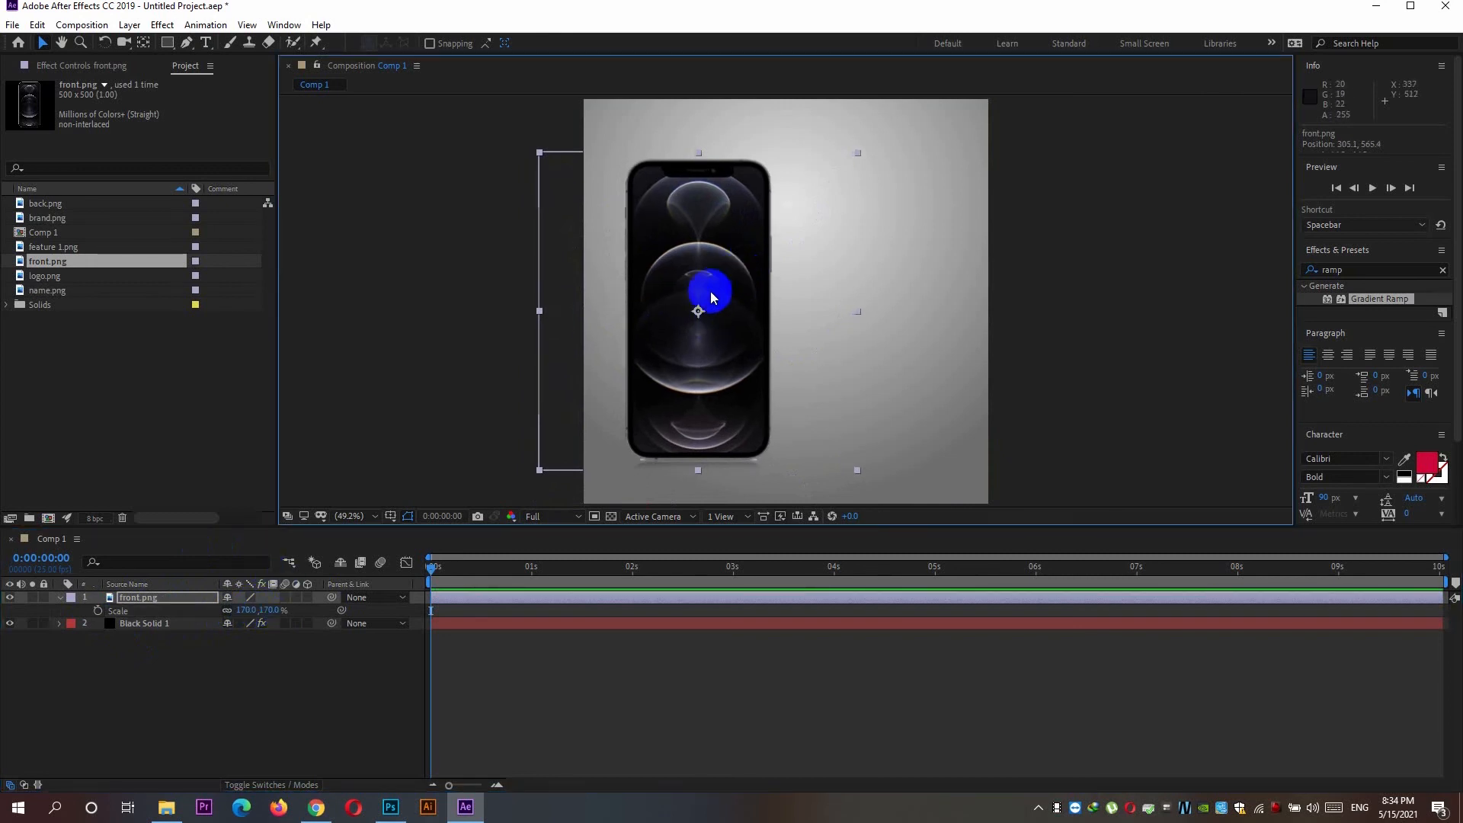
Add back.png as a hidden layer above front.png, and turn on 3D and motion blur for front.png
drag(44, 204, 693, 320)
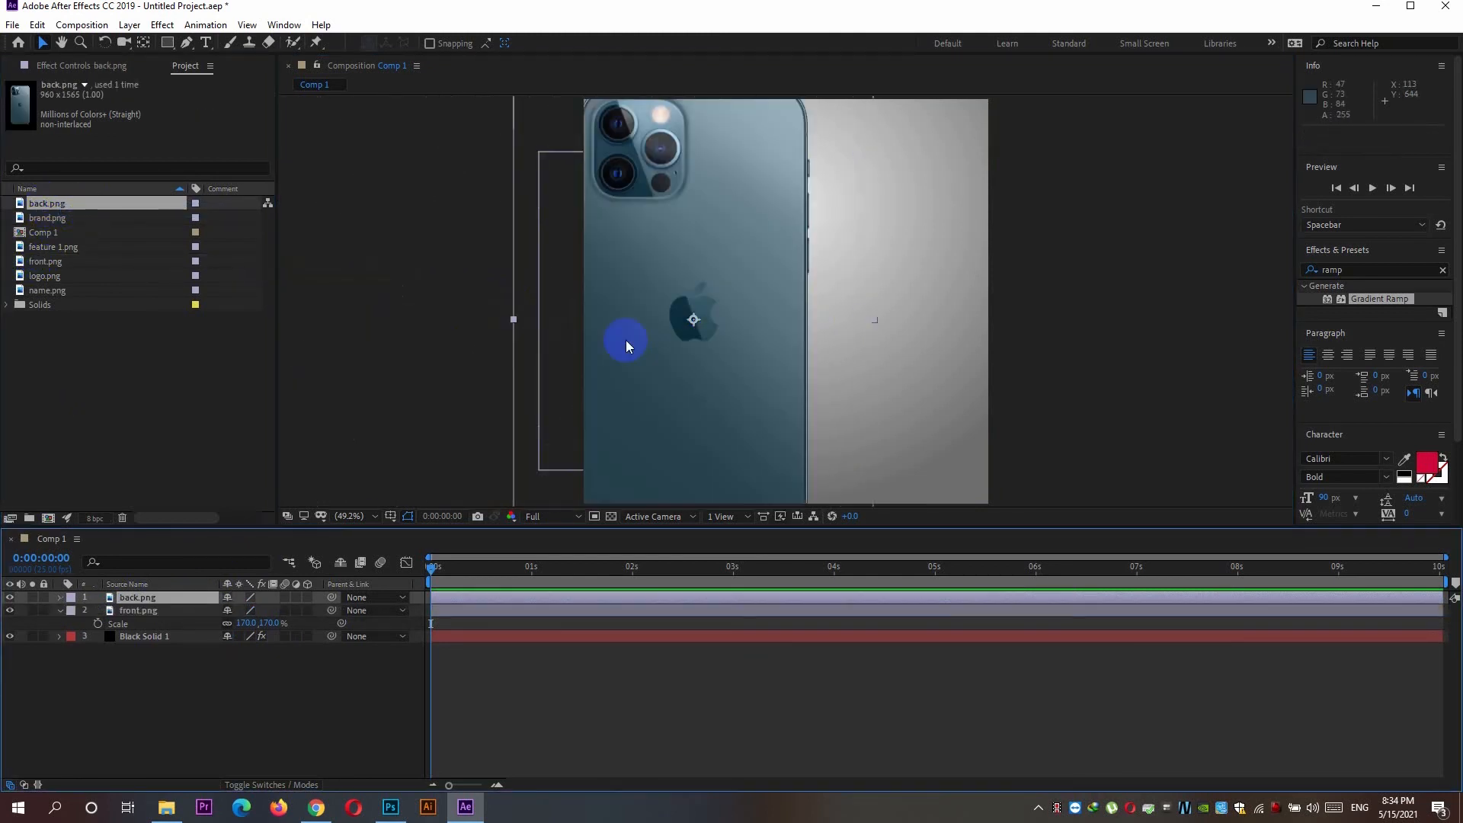
click(11, 599)
click(680, 324)
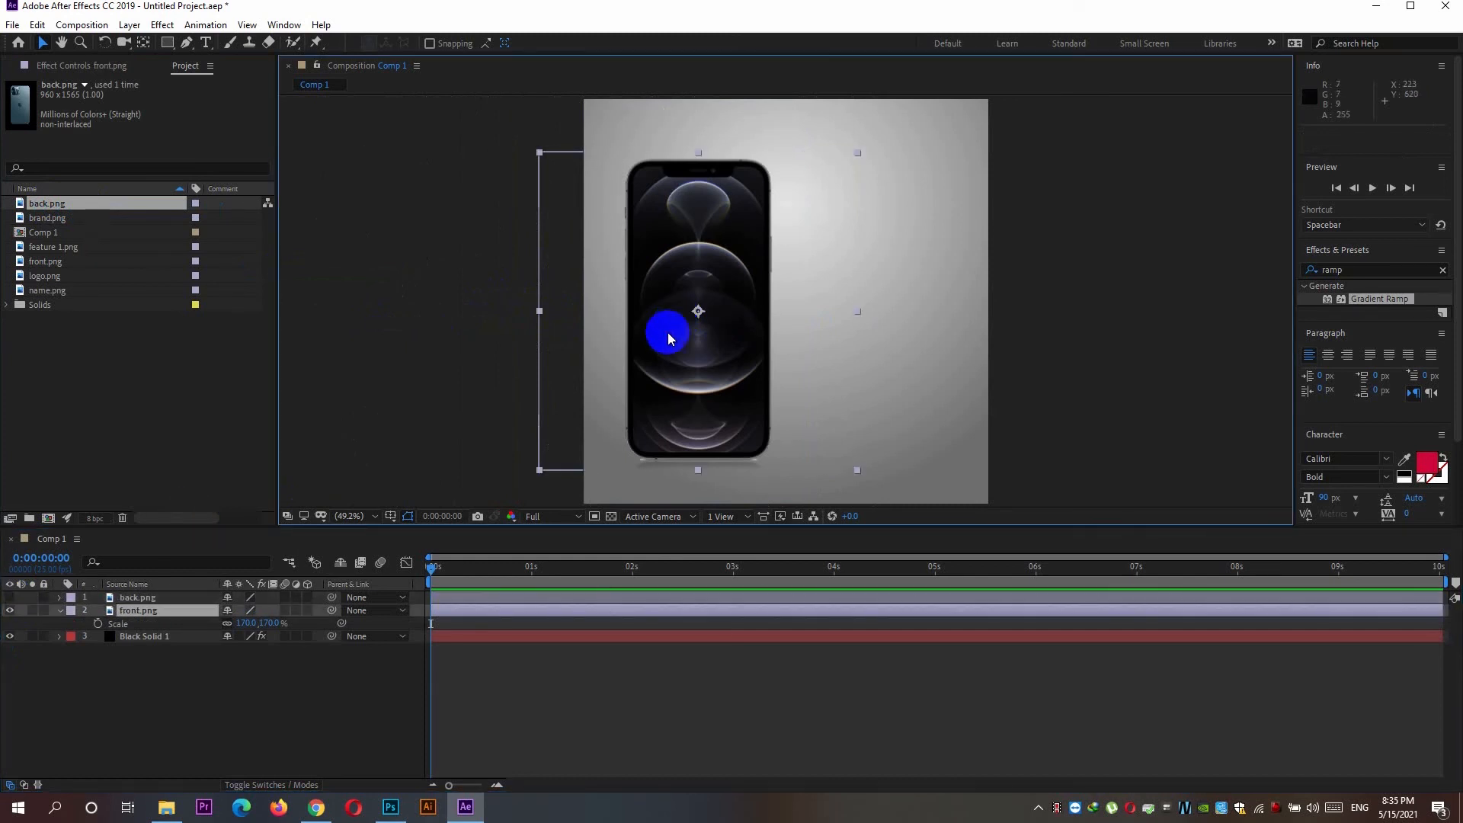
click(304, 611)
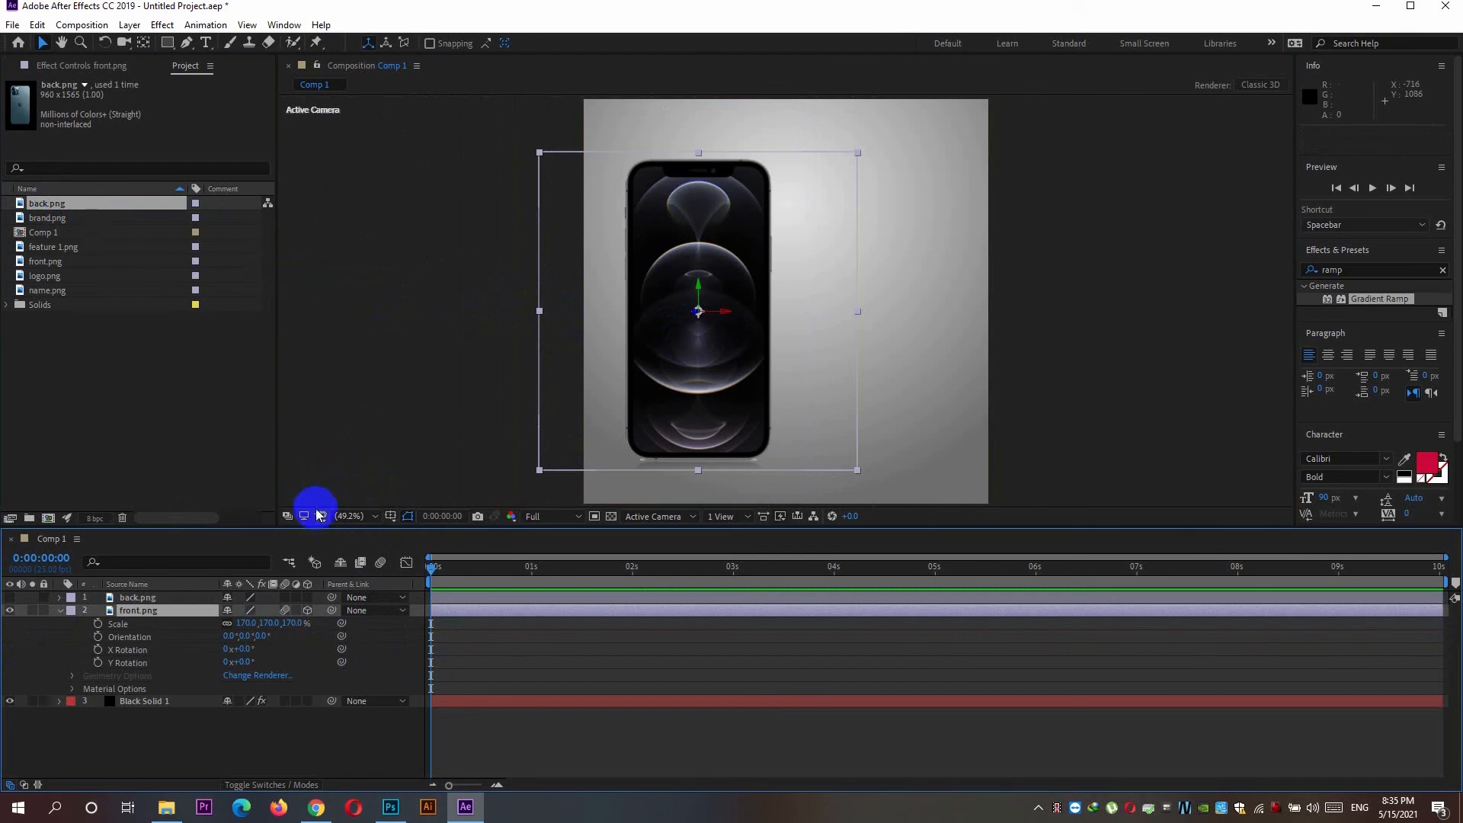
Set a Scale keyframe on front.png at 0:00:00:09 and move its anchor point to the phone's lower-left corner
drag(431, 567, 469, 573)
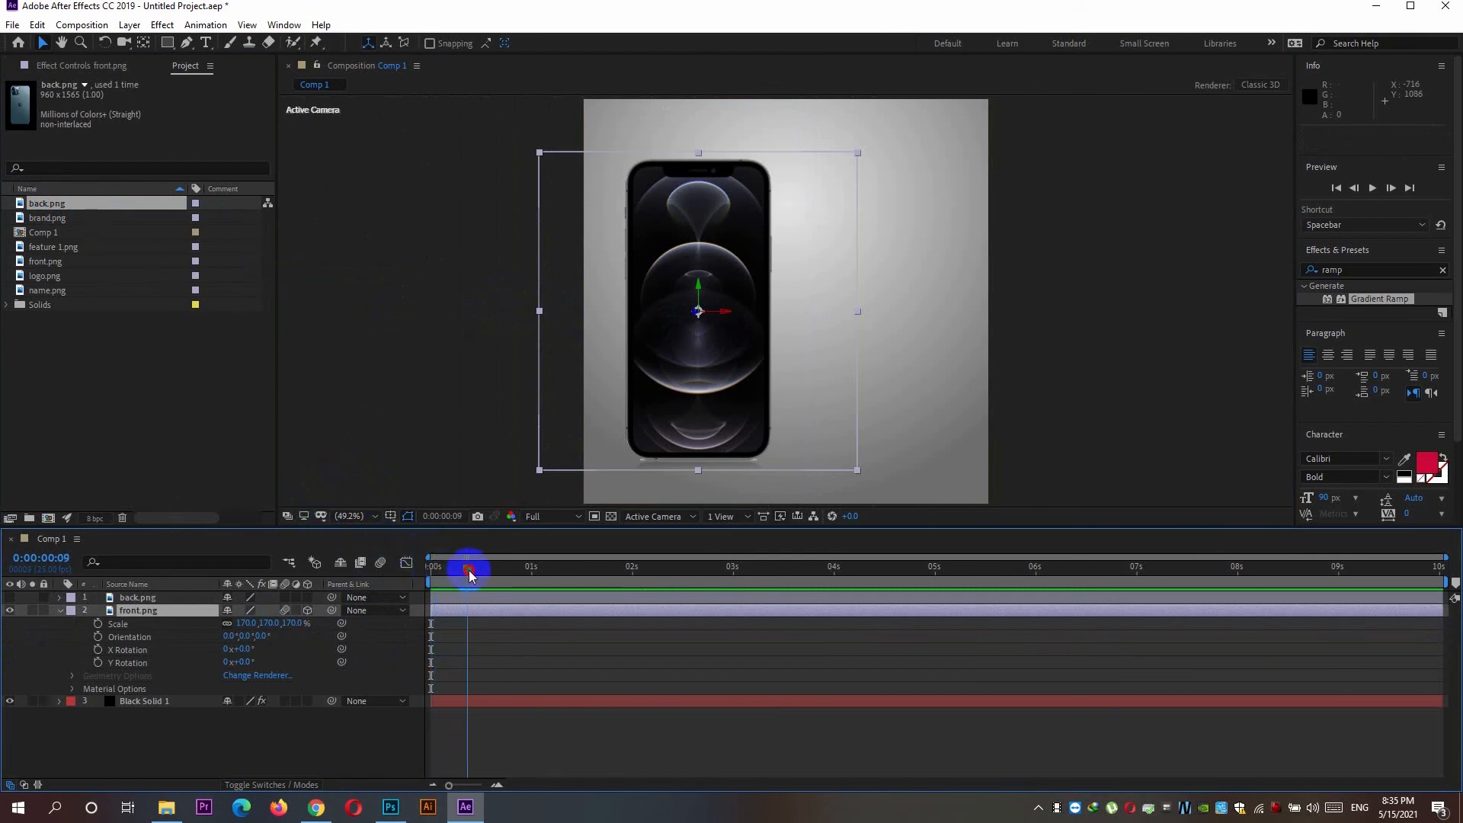
click(98, 624)
click(143, 43)
drag(698, 312, 614, 467)
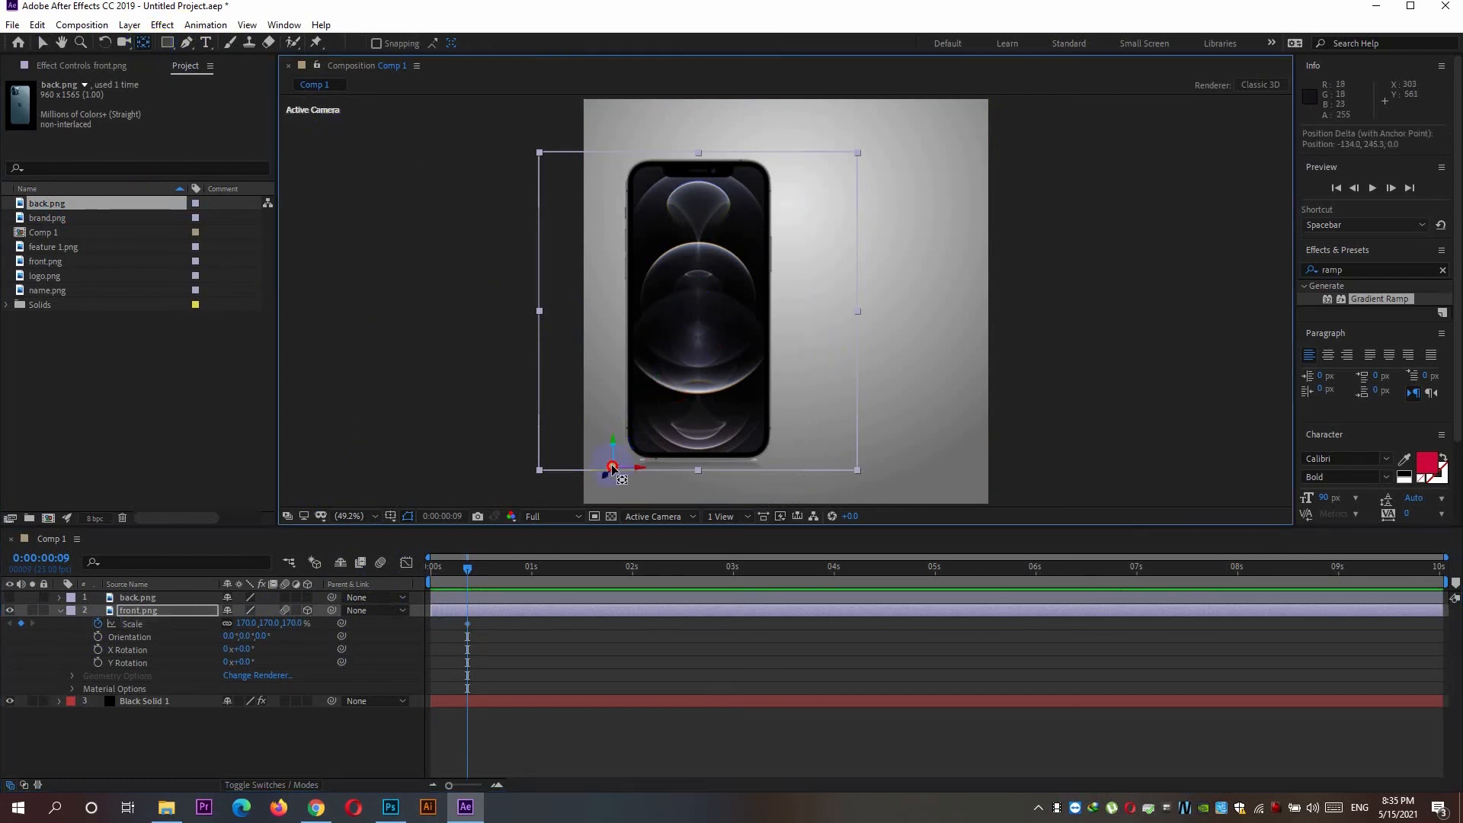
Add two more 170% Scale keyframes to front.png, at 0:00:00:13 and 0:00:00:16
click(1439, 123)
click(1390, 188)
click(1390, 188)
click(1390, 188)
click(1391, 187)
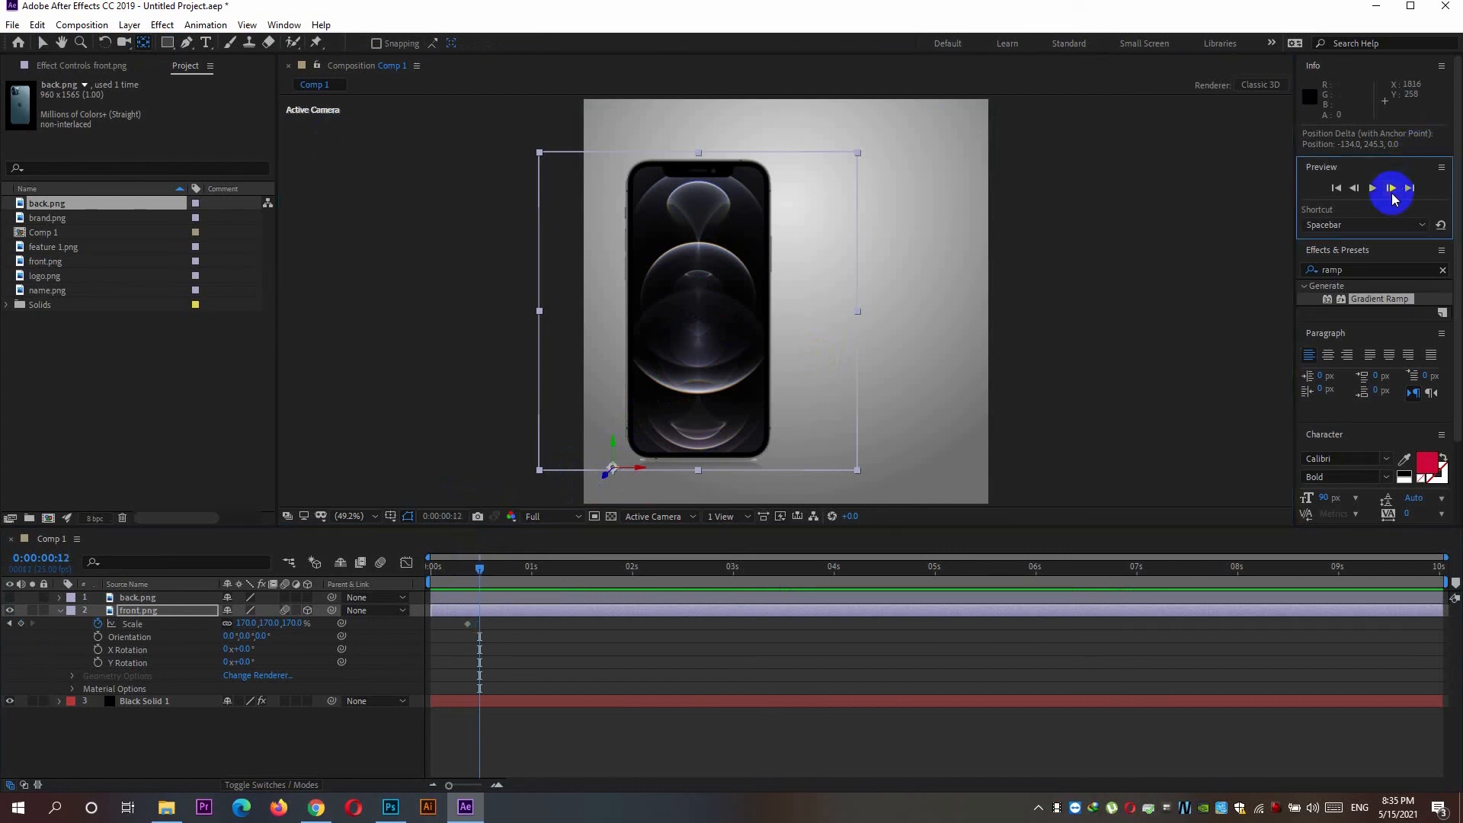
click(20, 623)
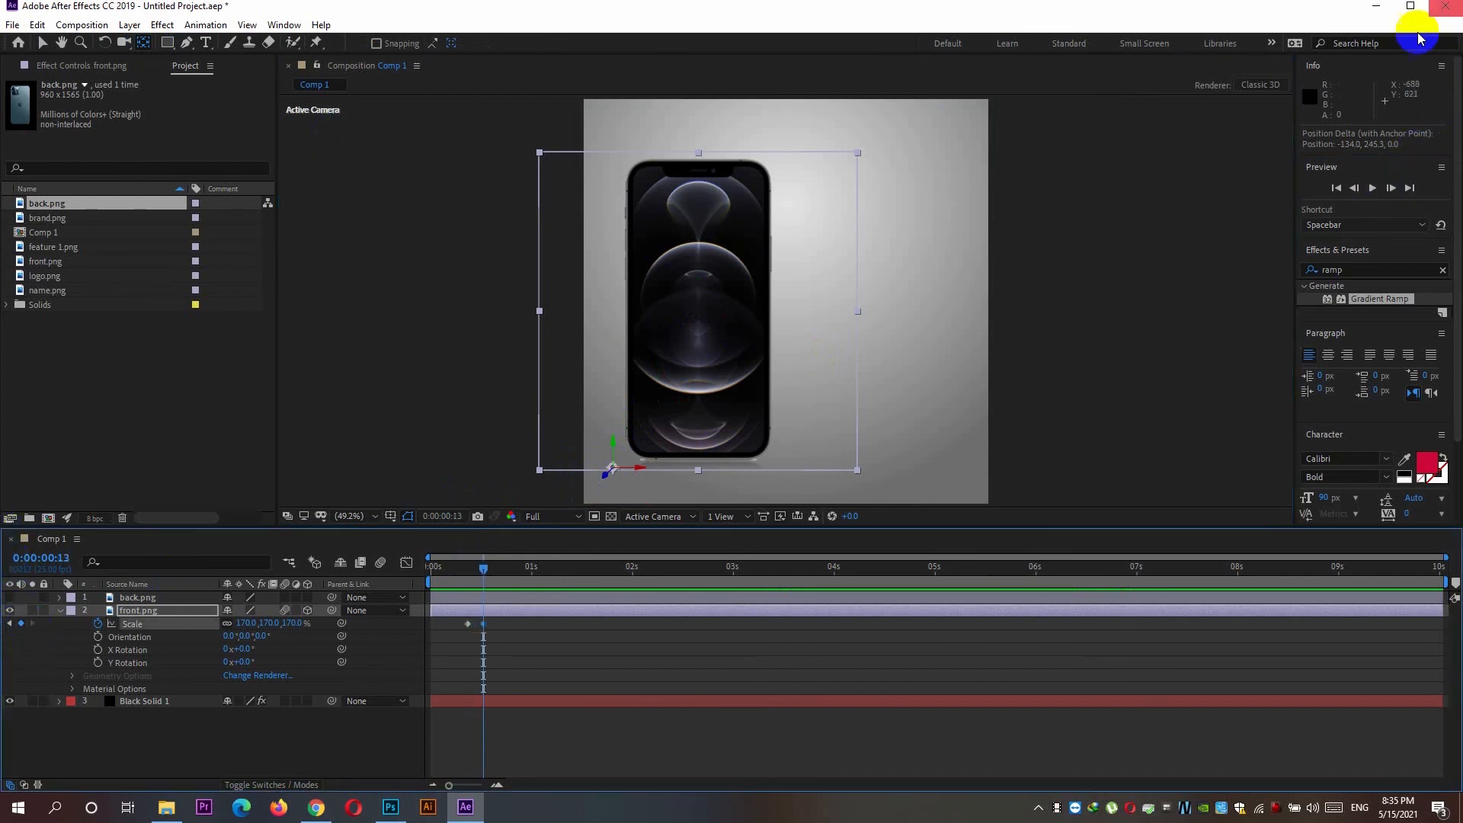
click(1390, 187)
click(1390, 187)
click(1391, 187)
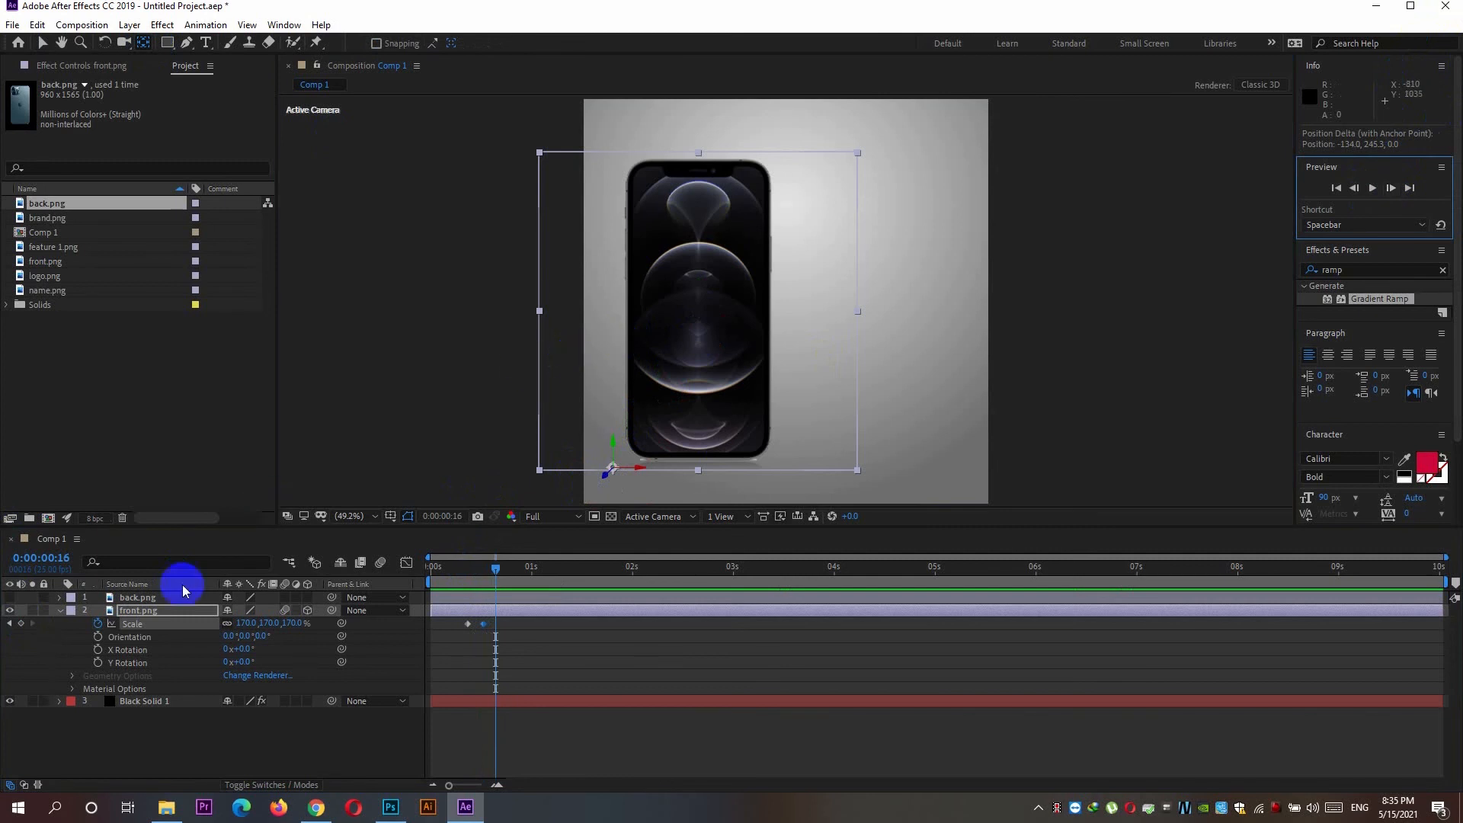
click(20, 625)
Set front.png's Scale to 0% at 0:00:00:09 and raise it above 170% at 0:00:00:13
drag(500, 571, 467, 581)
click(245, 622)
text(0)
click(272, 609)
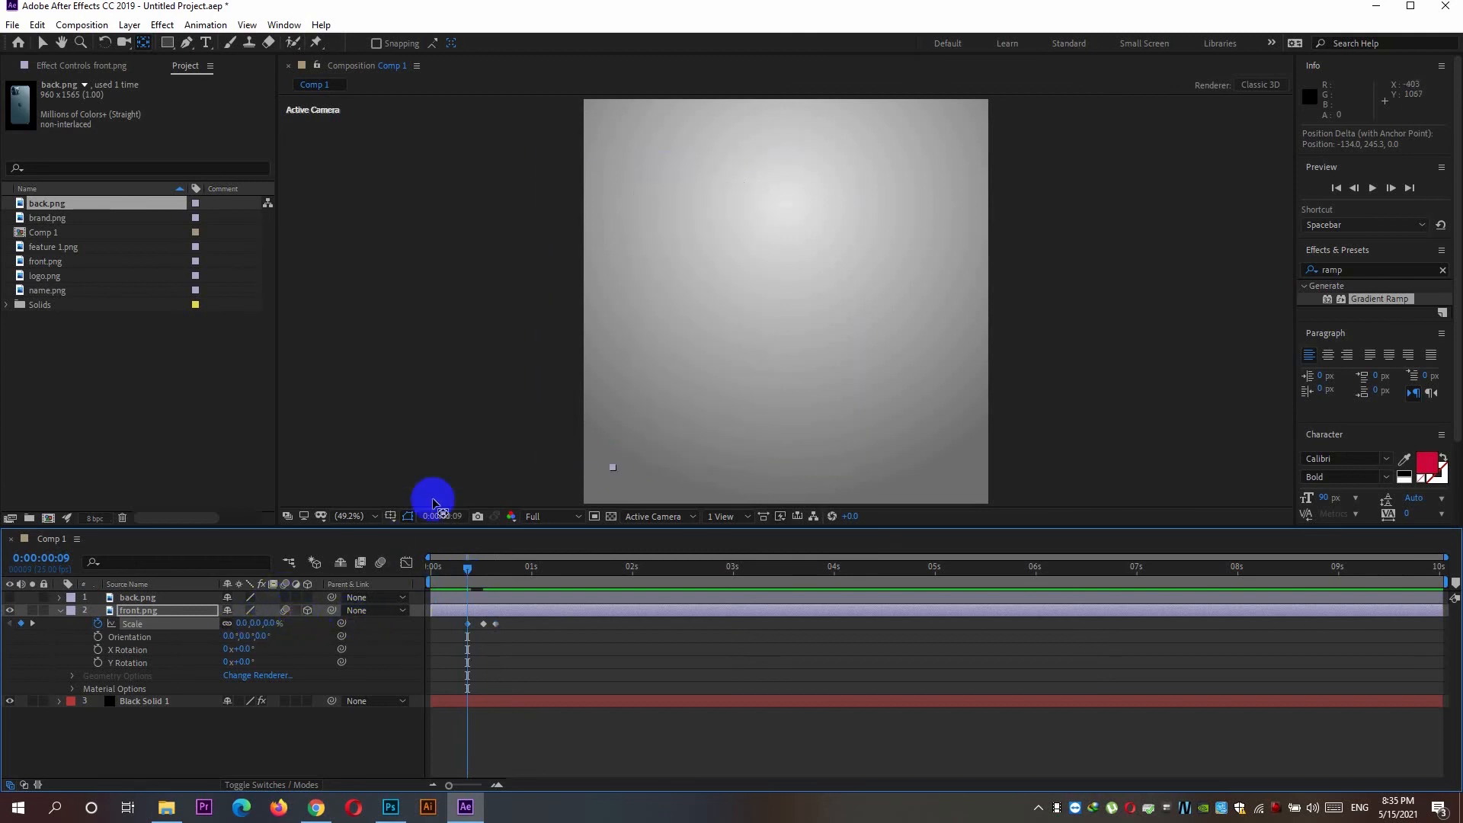
drag(473, 567, 484, 564)
click(247, 623)
mouse_move(253, 624)
mouse_down()
mouse_move(287, 622)
mouse_move(261, 618)
mouse_up()
Enable motion blur for the composition and preview the front phone's scale animation from near the beginning
click(483, 567)
drag(483, 567, 429, 584)
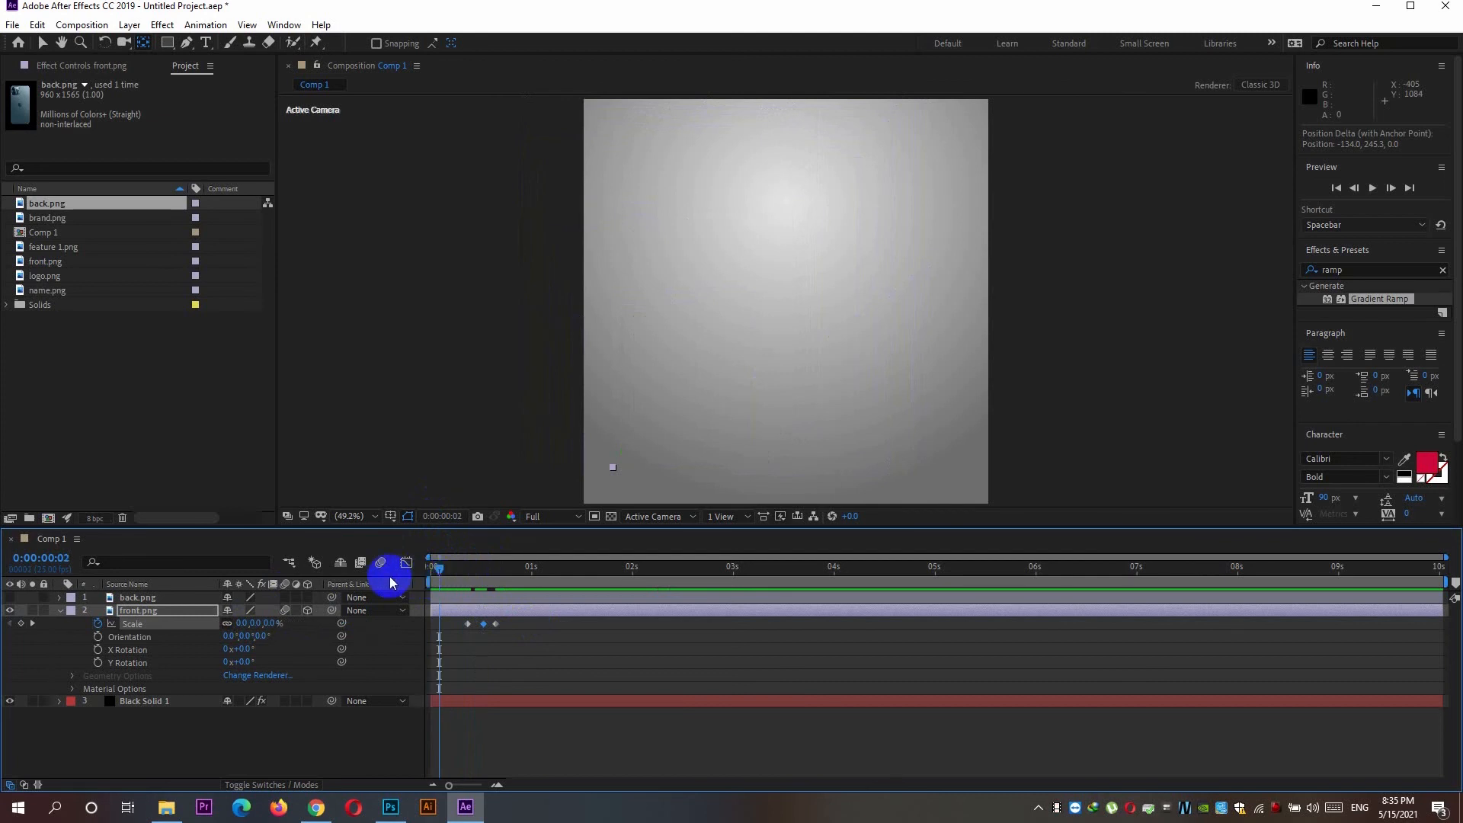
key(space)
key(space)
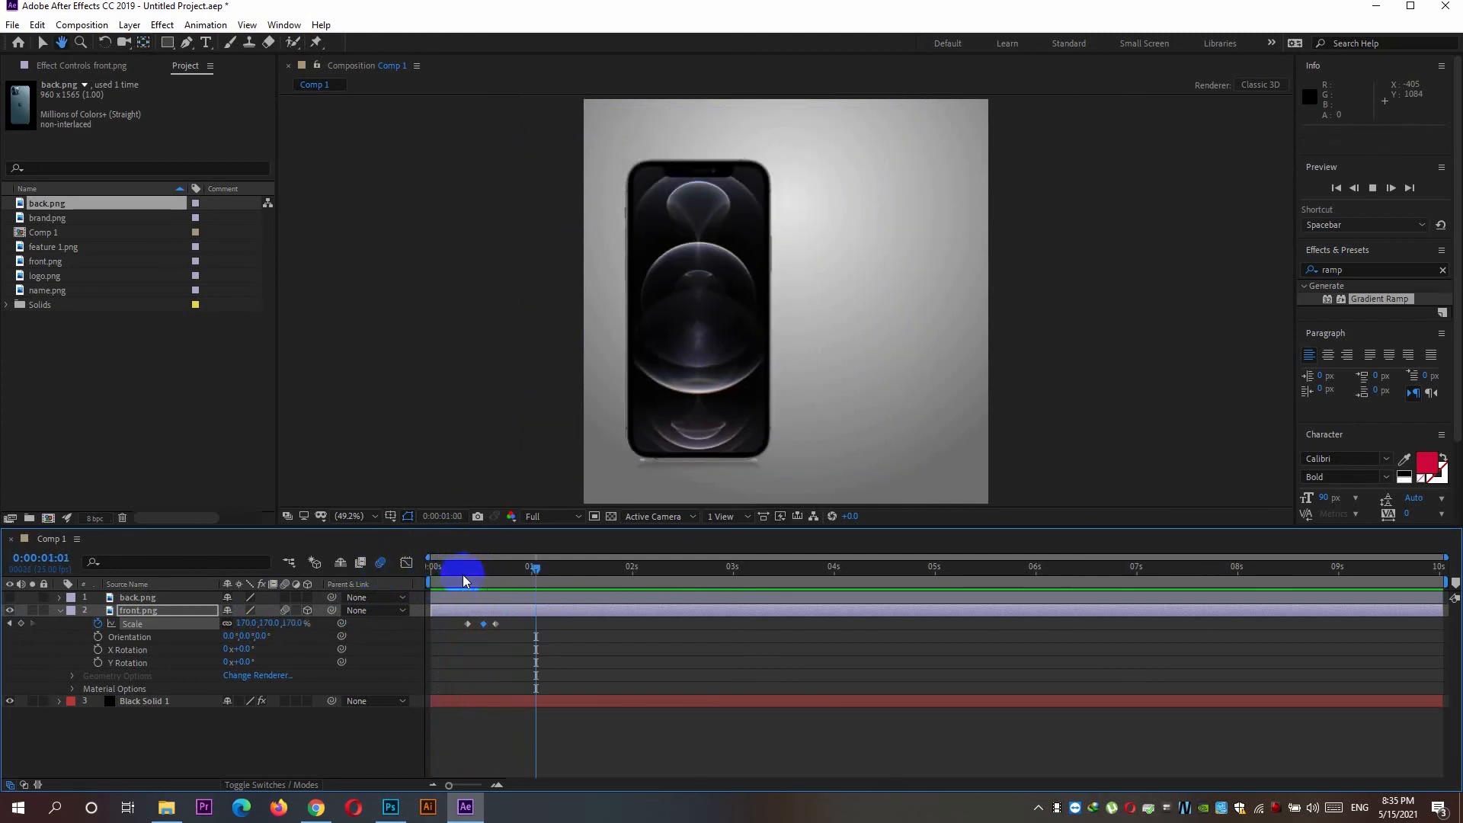
Show the rulers at 0:00:00:19 and place two horizontal and two vertical guides along the front phone's edges
drag(535, 569, 505, 579)
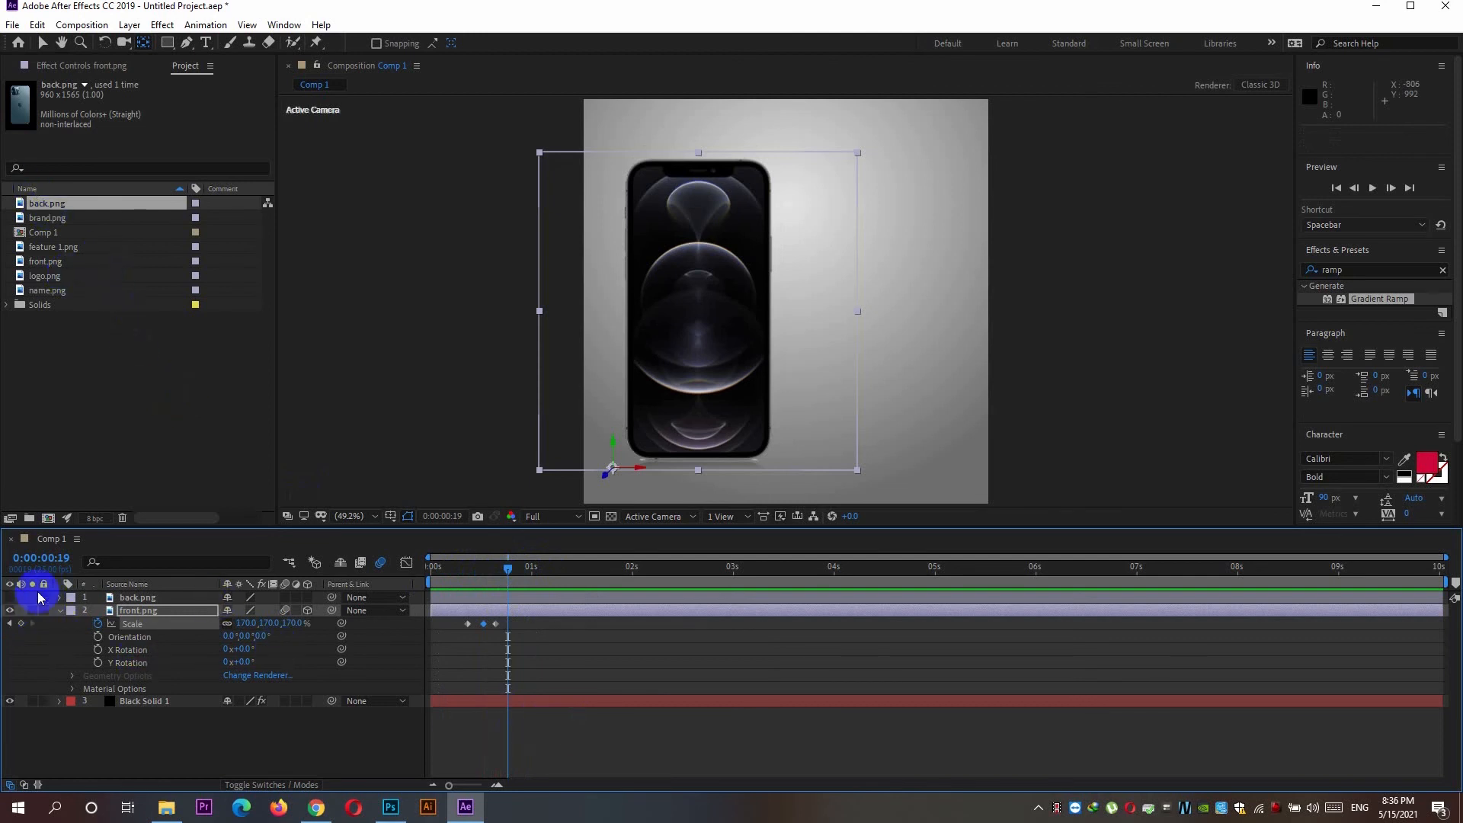
key(ctrl+r)
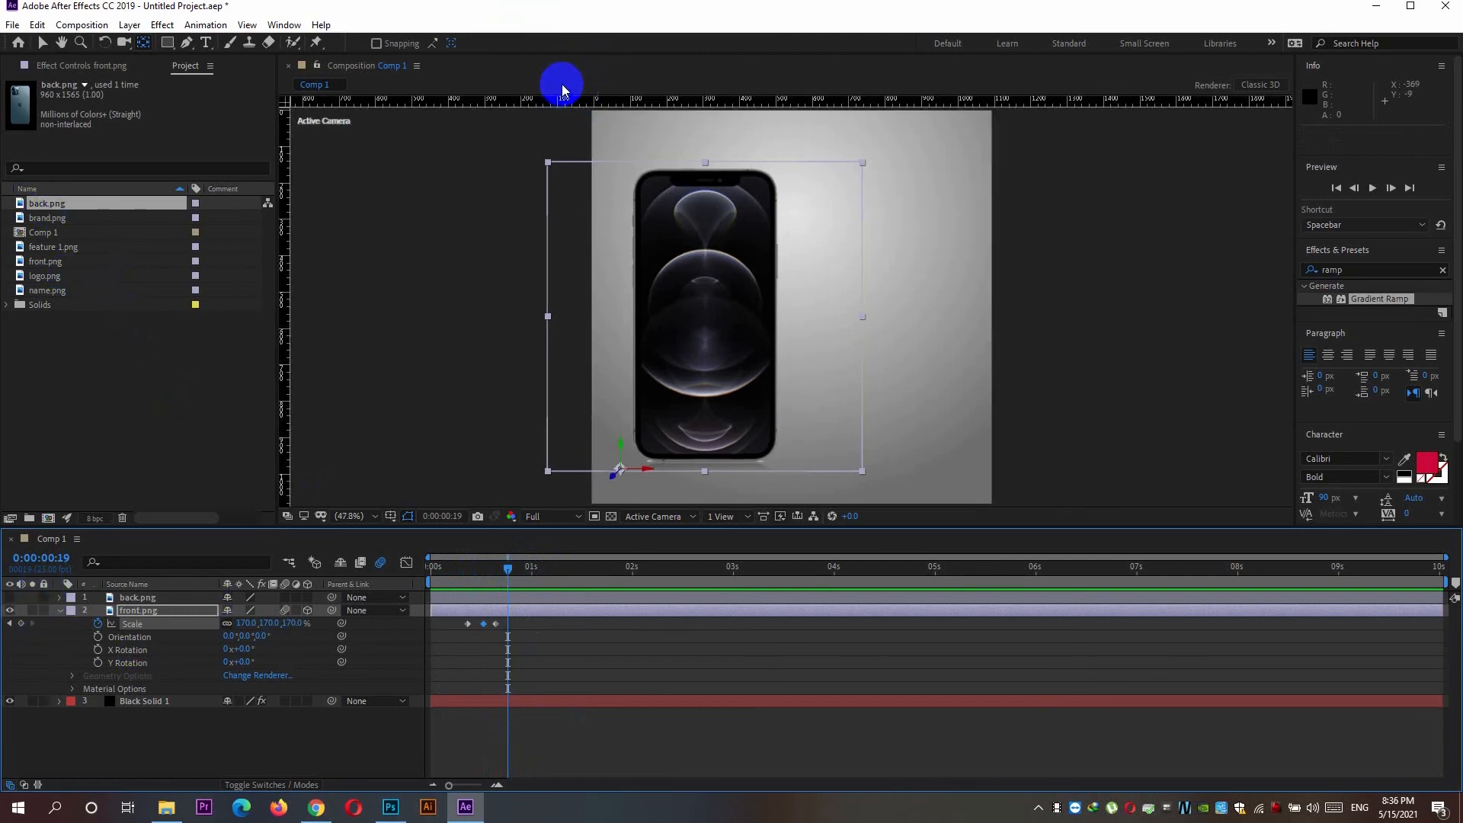
drag(562, 99, 548, 459)
drag(62, 631, 7, 600)
click(10, 599)
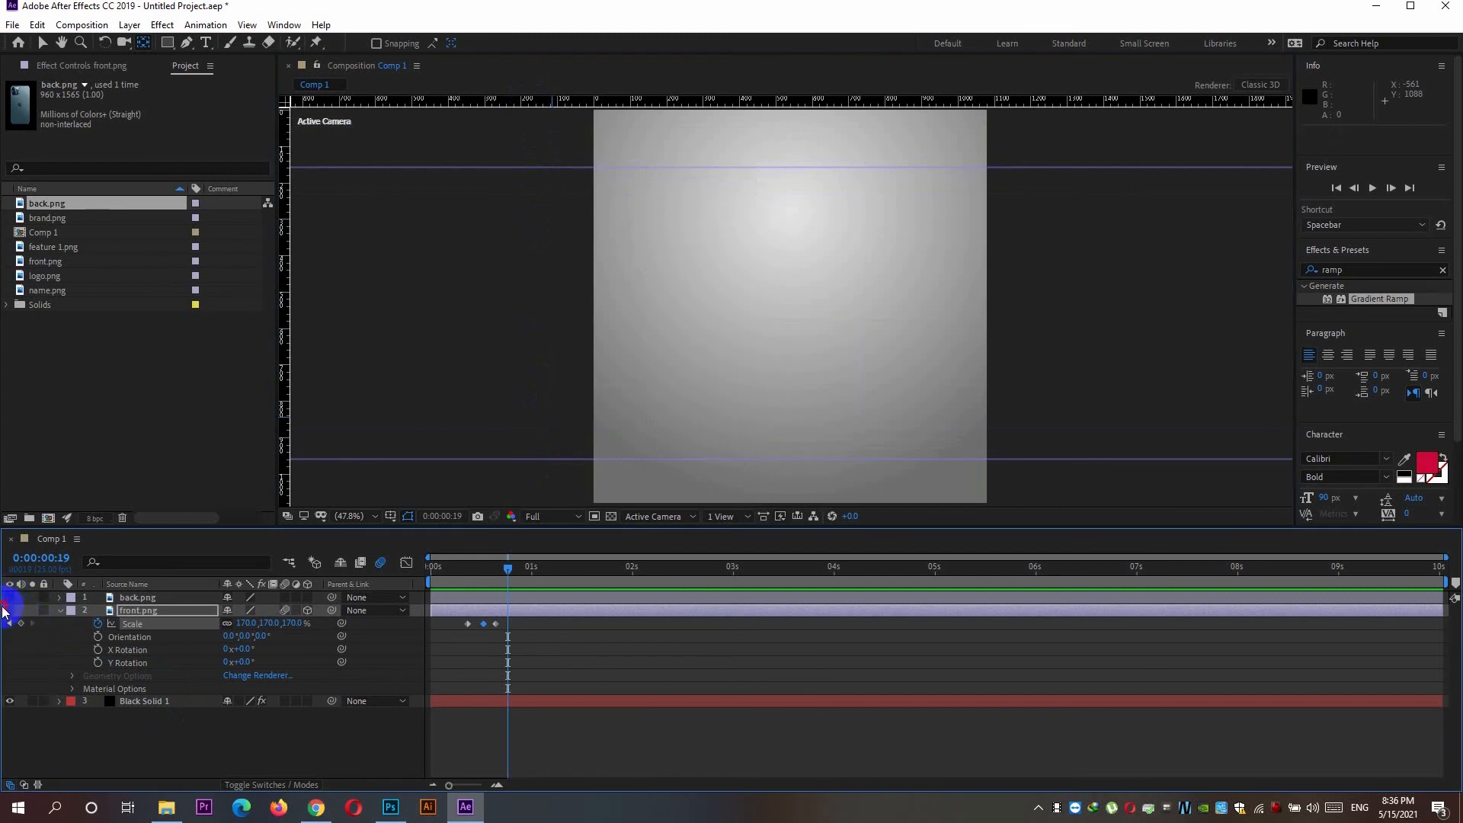
click(9, 610)
drag(289, 265, 637, 313)
drag(296, 289, 775, 308)
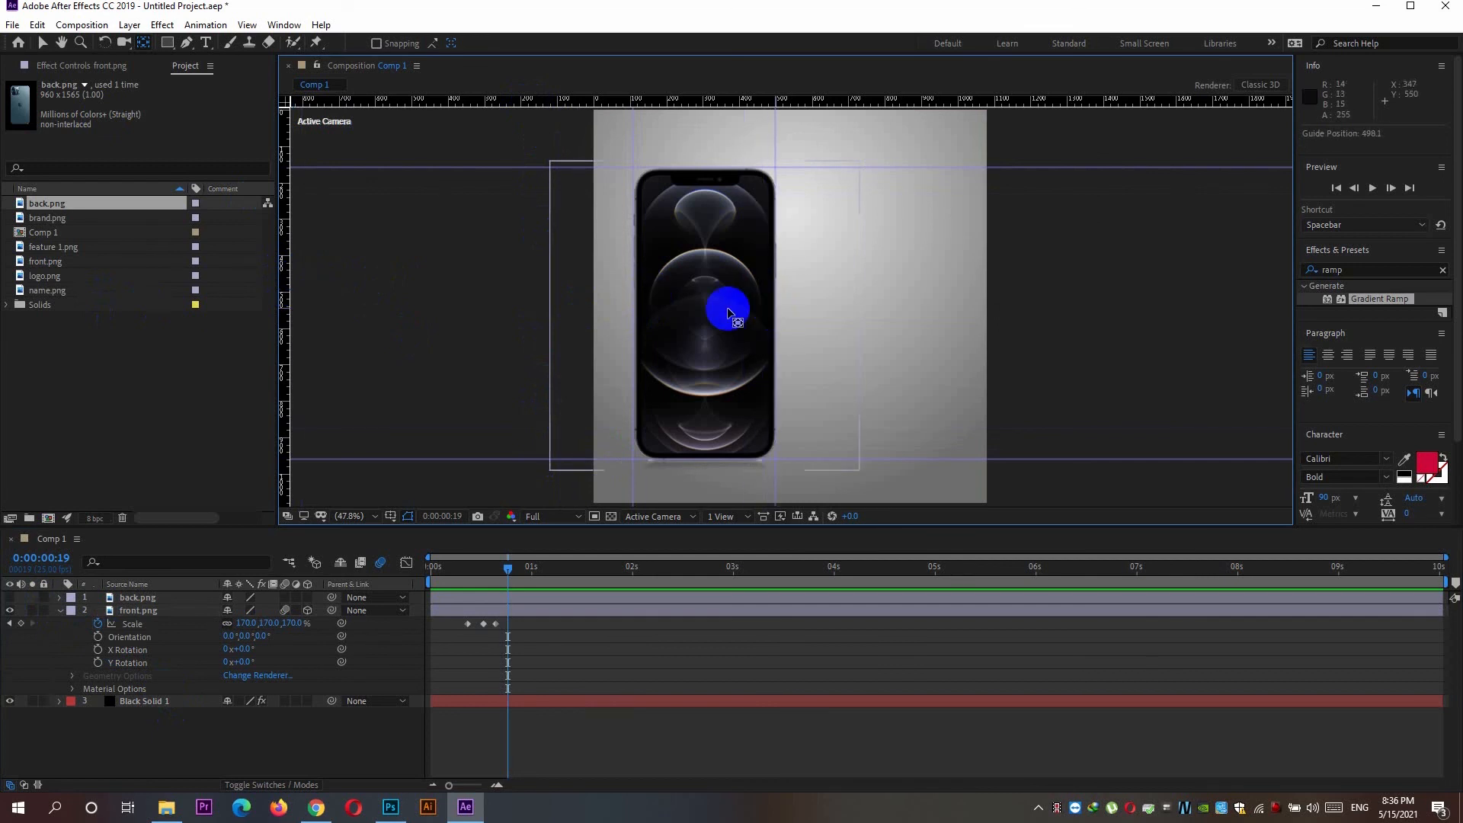
Show back.png instead of front.png, scale it to 64% and fit the phone inside the guides
click(9, 598)
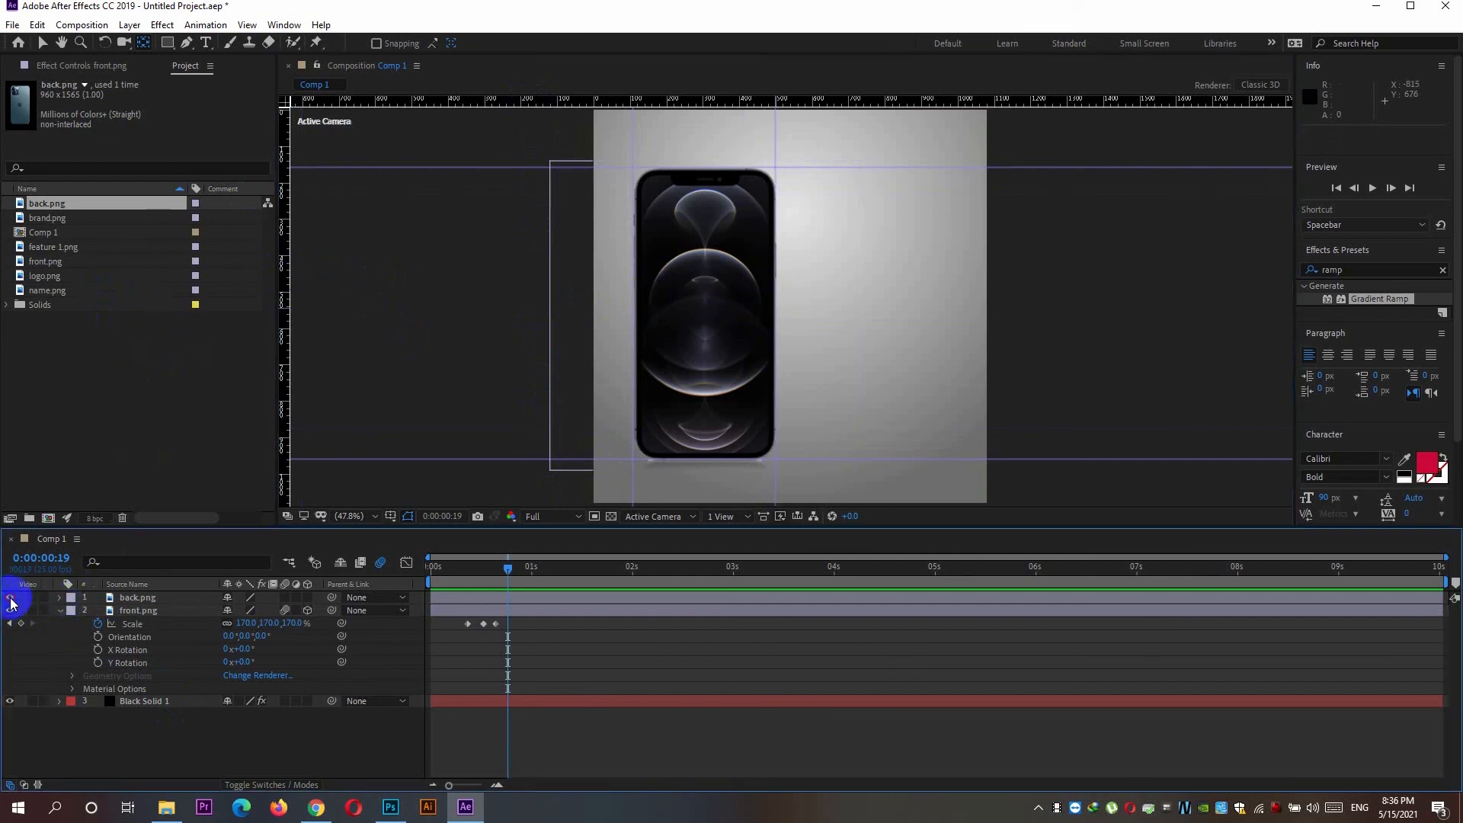
click(10, 598)
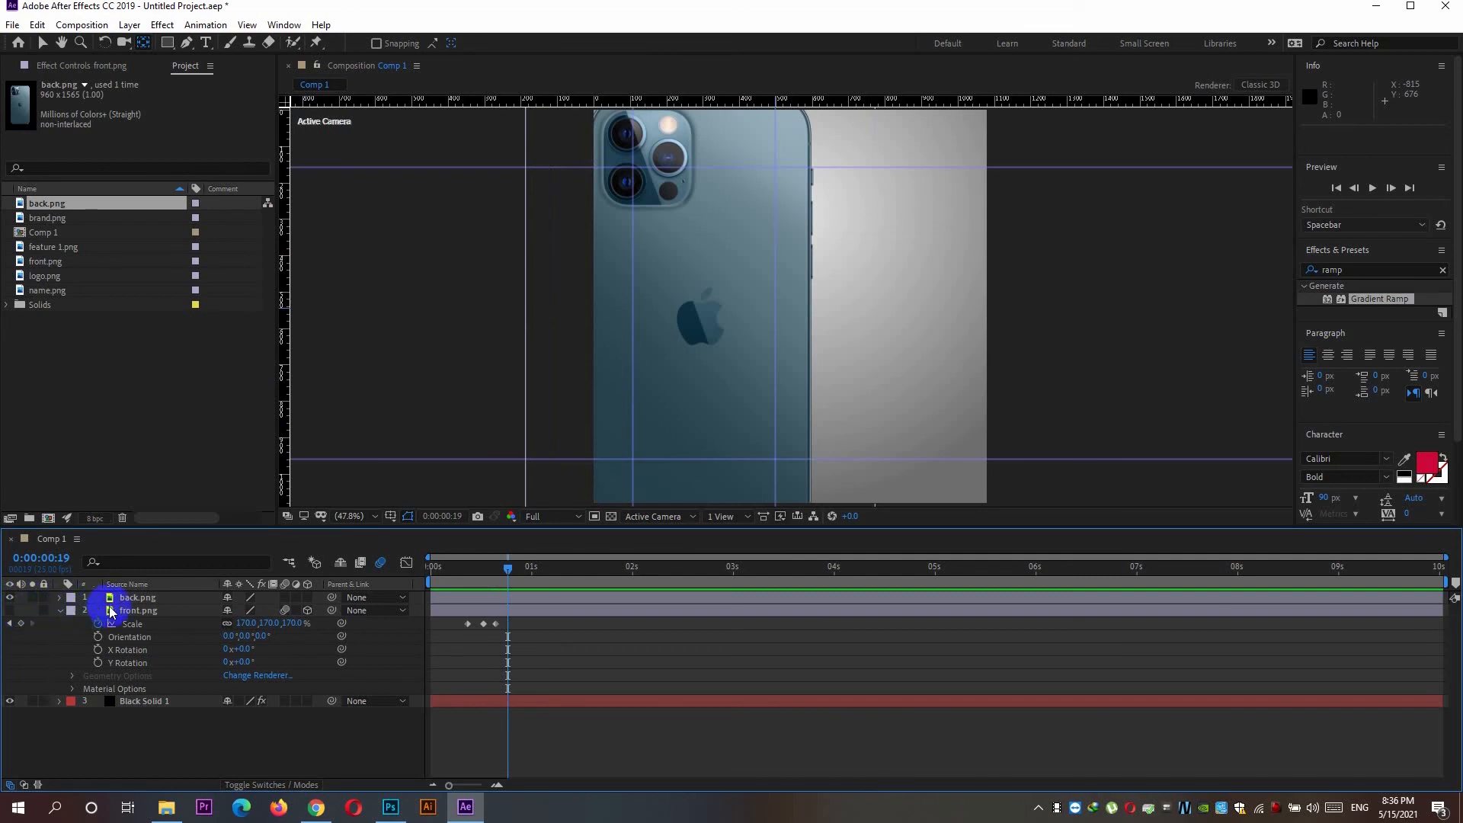
click(133, 597)
key(s)
drag(242, 610, 222, 610)
click(698, 377)
click(43, 43)
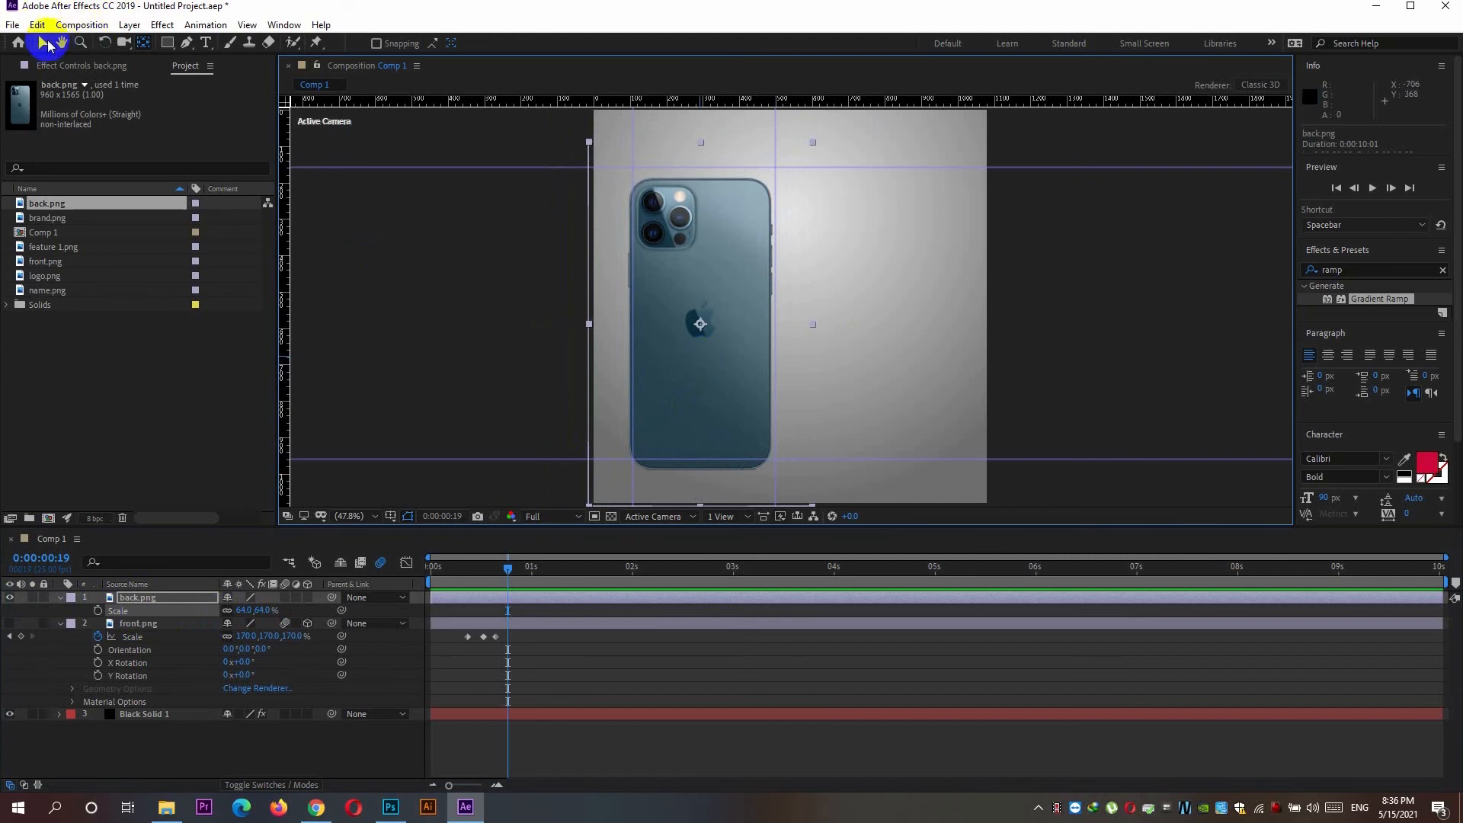
drag(711, 386, 713, 374)
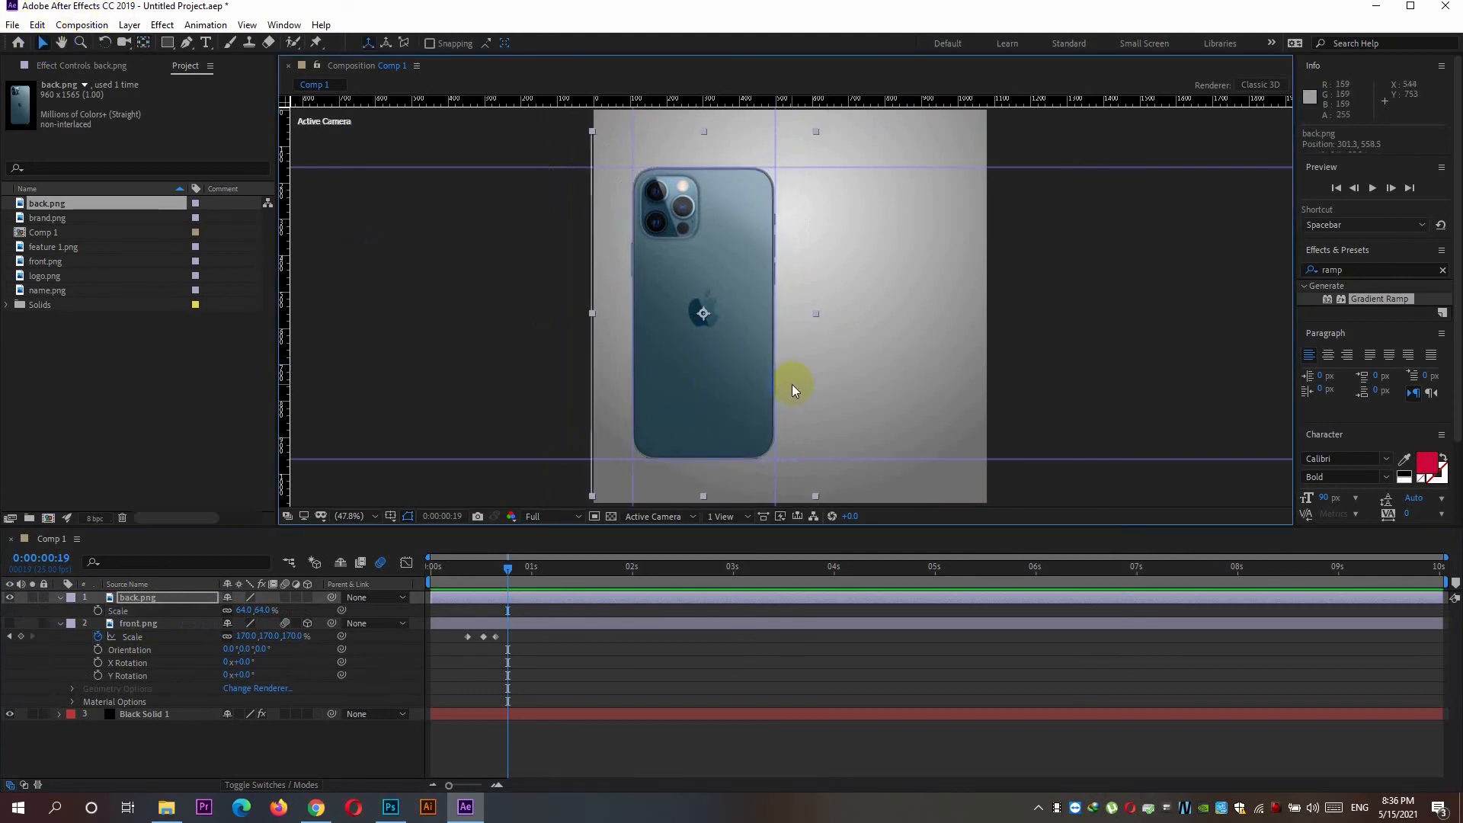
Move the back.png layer below front.png in the layer stack, leaving back.png visible and front.png hidden
click(9, 624)
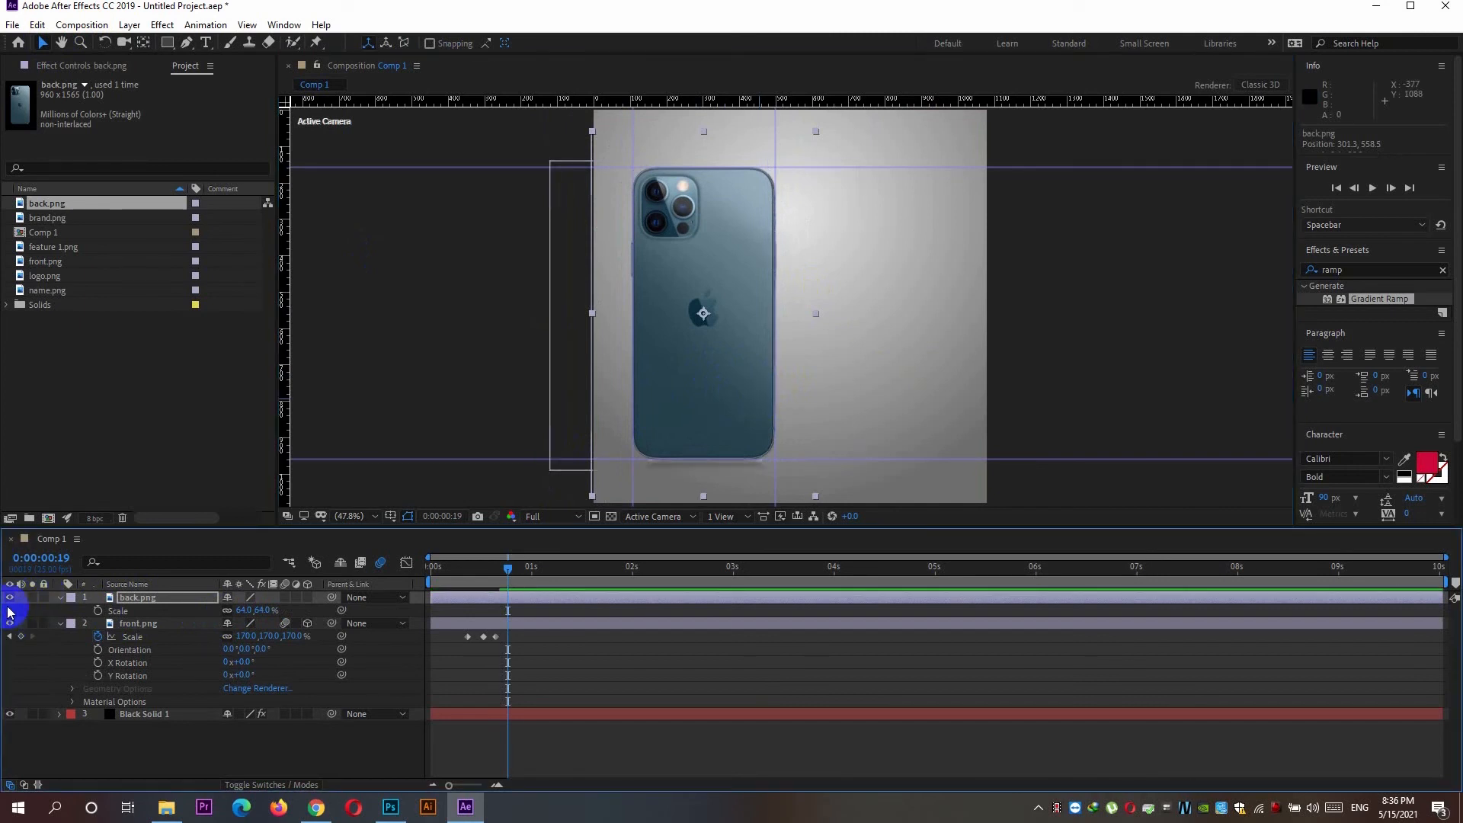
click(9, 598)
drag(152, 602, 152, 706)
click(9, 688)
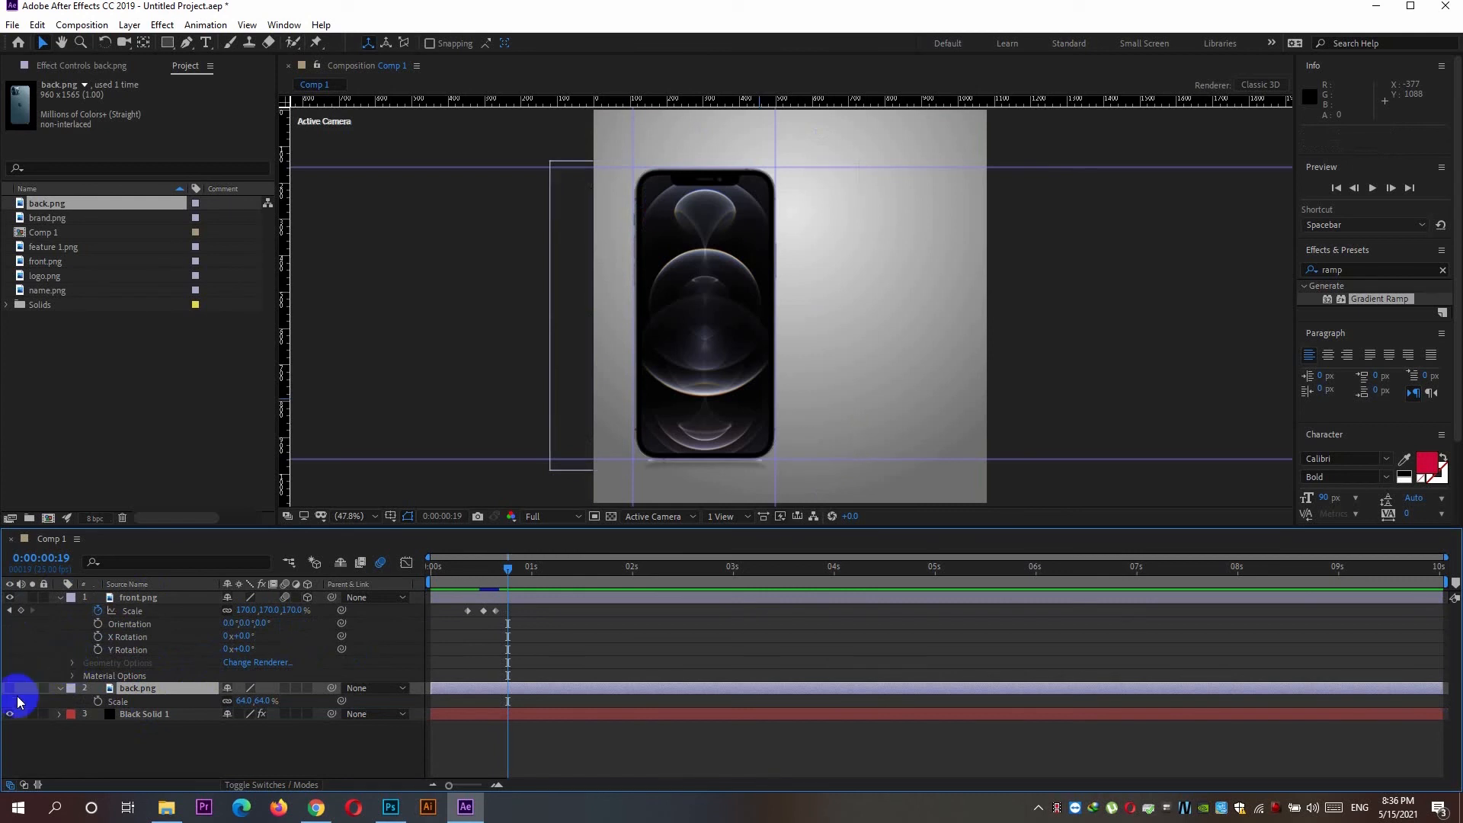
click(10, 599)
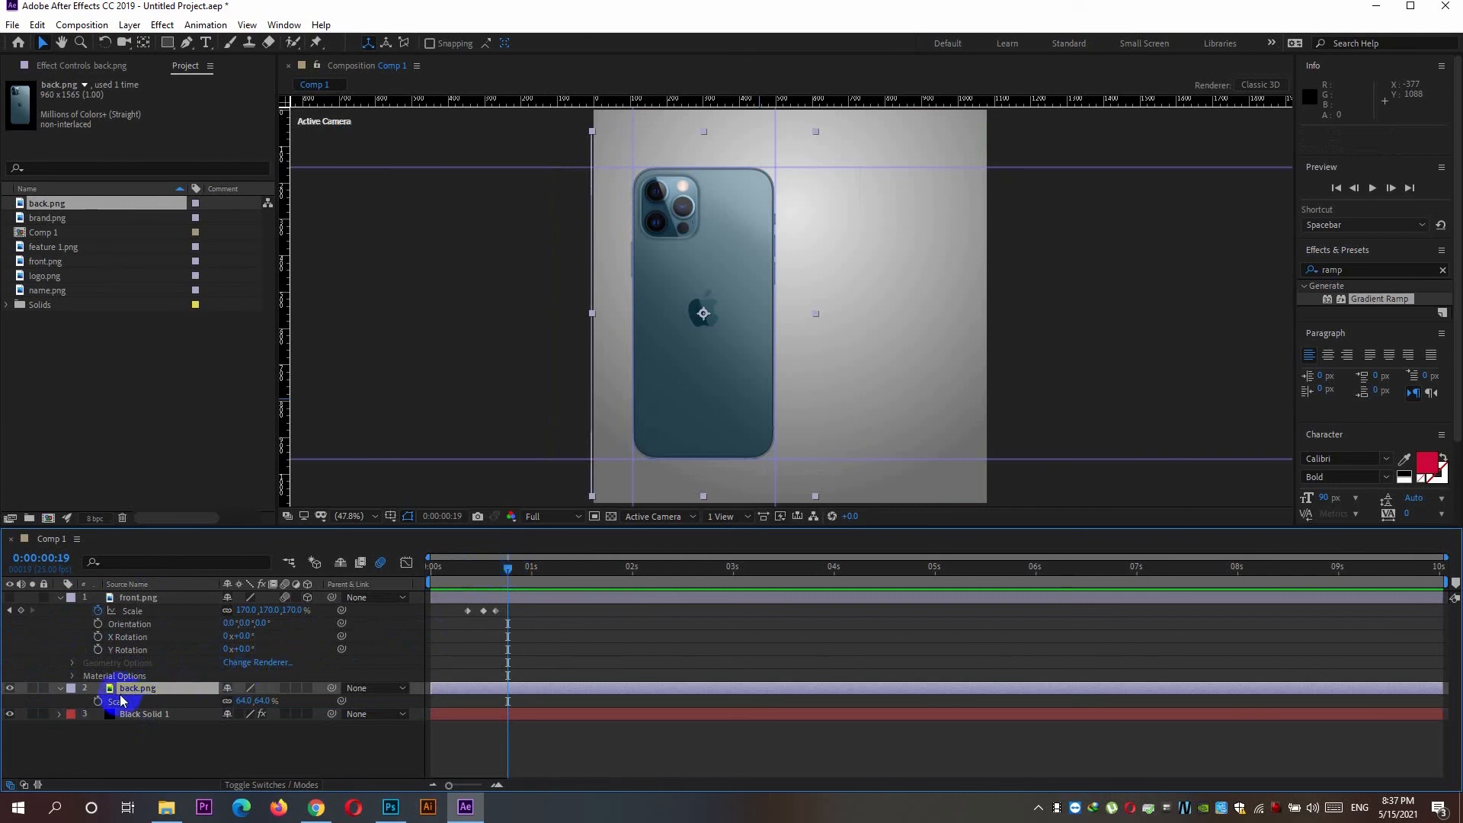
Turn on 3D and motion blur for back.png and add Position keyframes at 0:00:00:19 and 0:00:00:23
click(307, 688)
key(p)
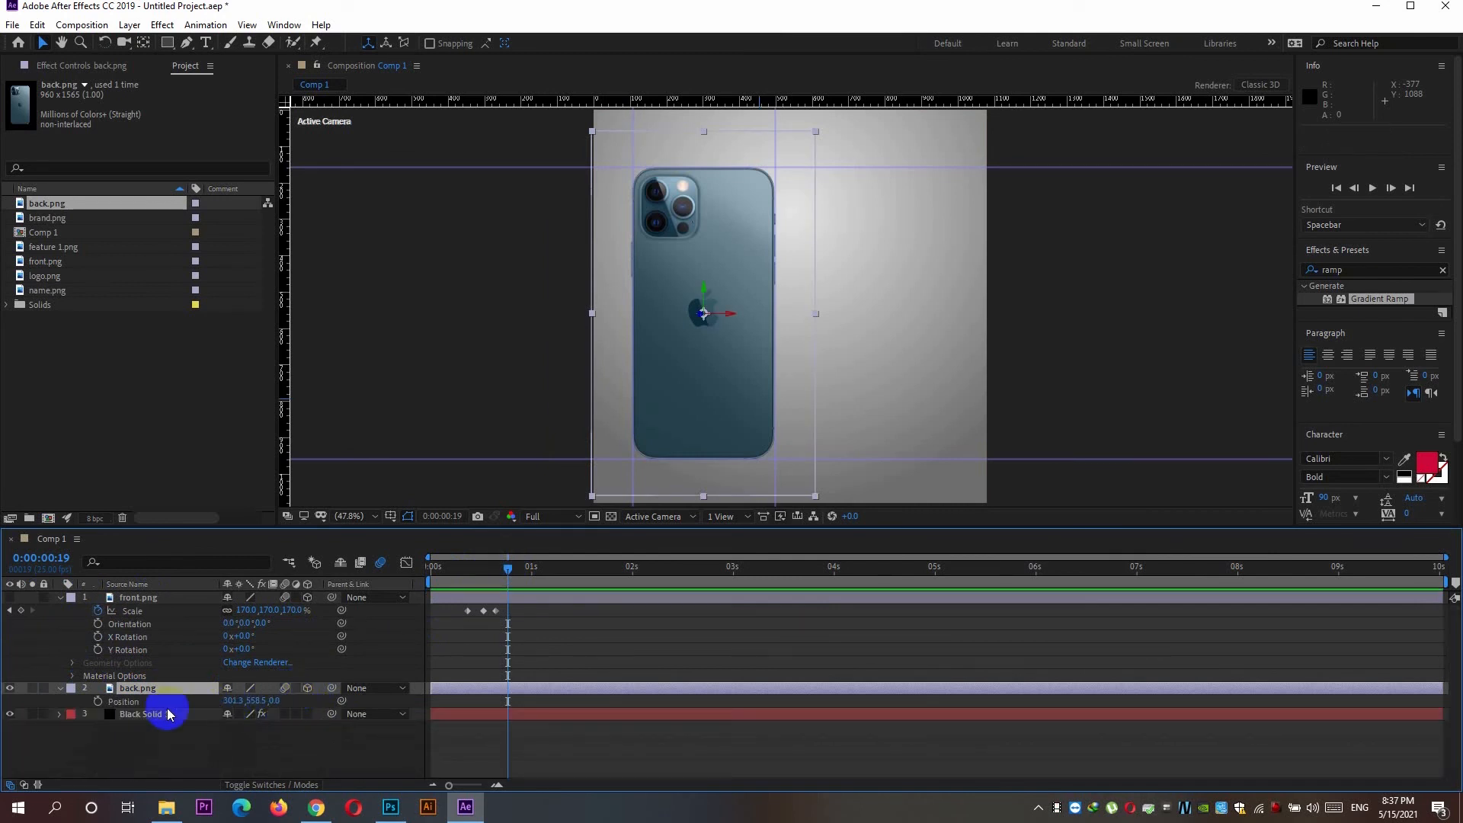
click(98, 702)
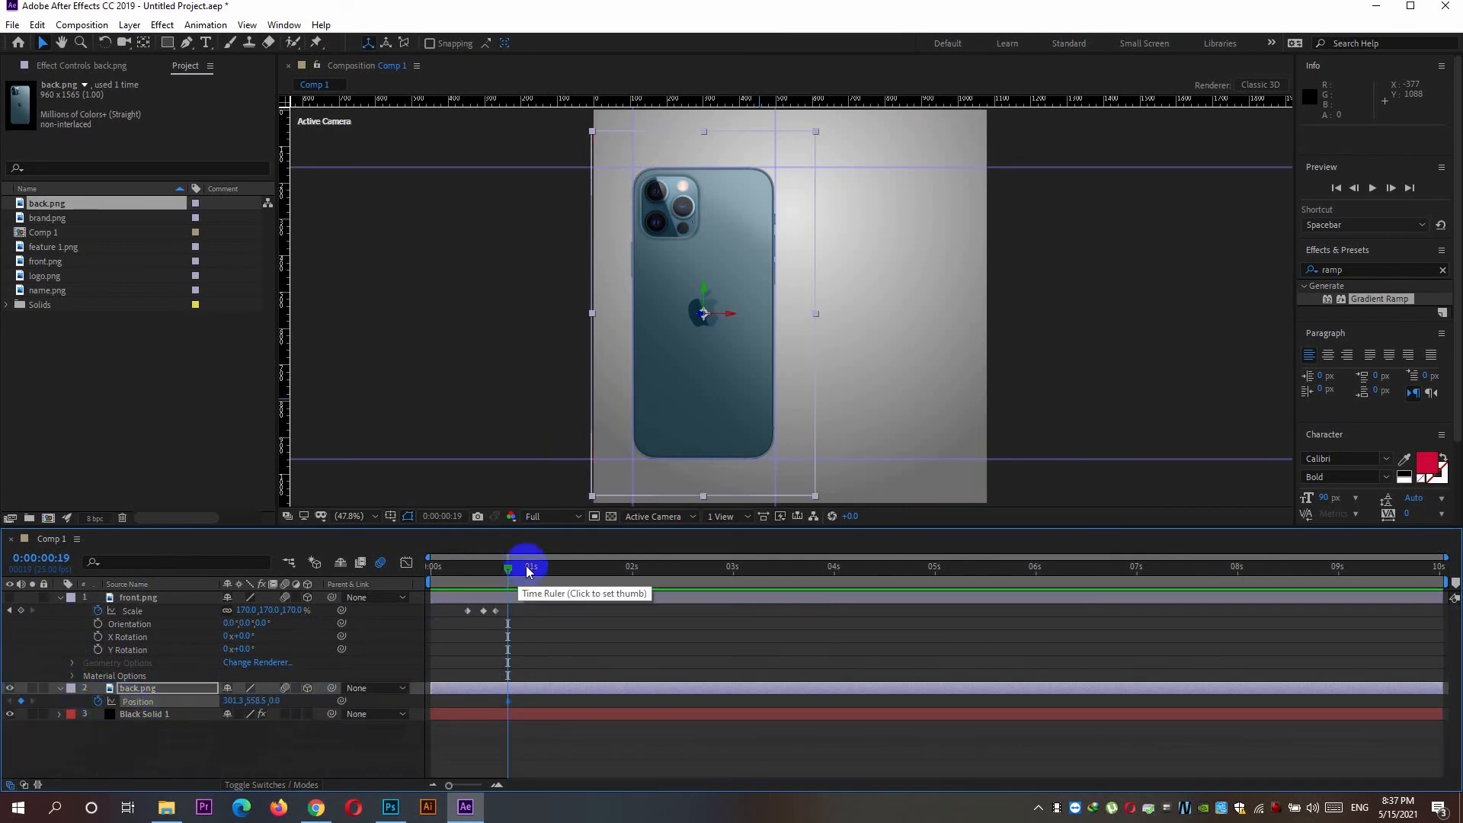
click(1394, 191)
click(1393, 190)
click(1393, 191)
click(21, 701)
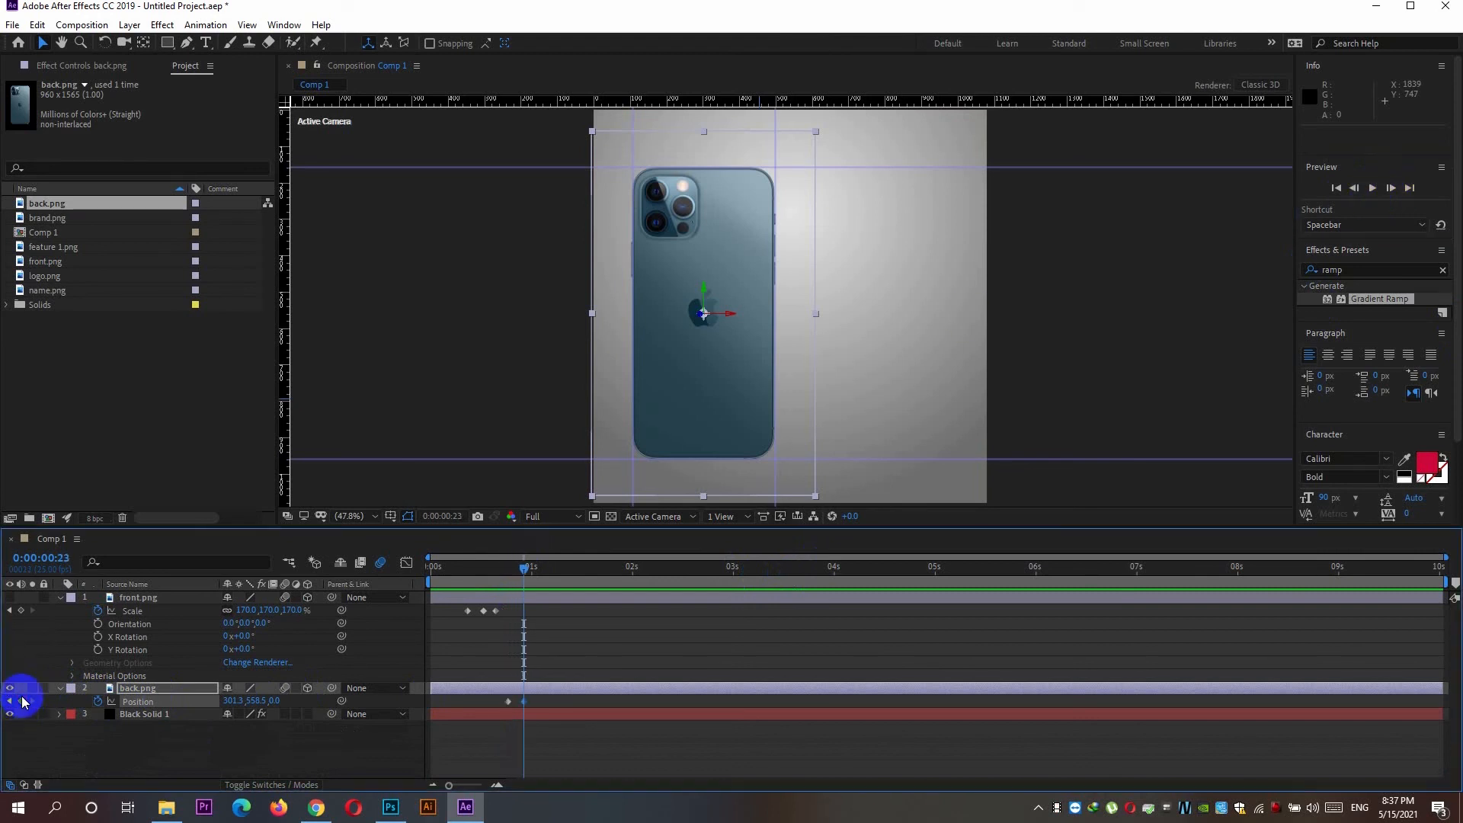
Add a Position keyframe to back.png at 0:00:01:01 and set its X position to 226.3 at 0:00:00:23
click(1391, 189)
click(1394, 190)
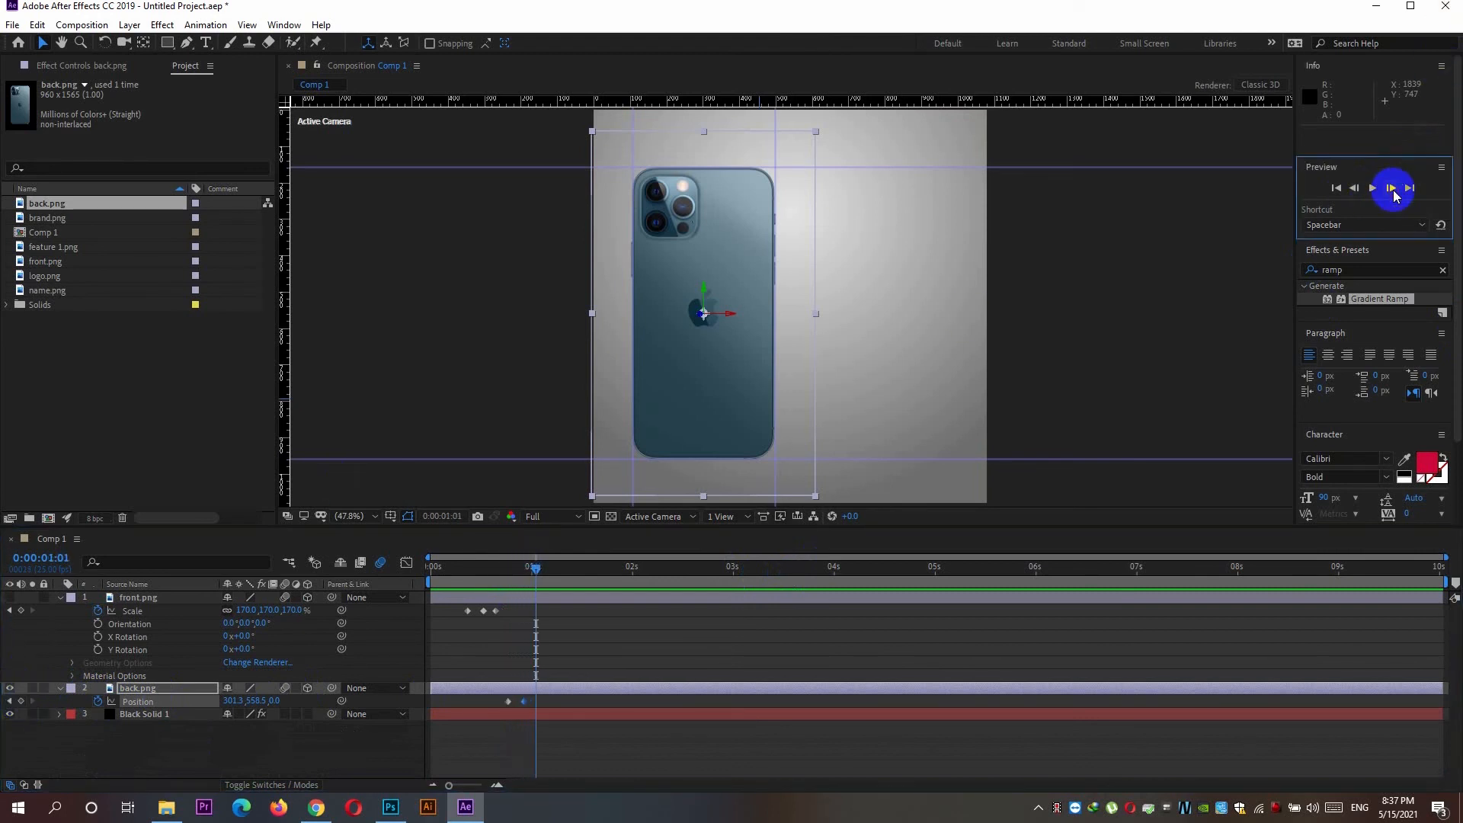
click(21, 701)
drag(533, 568, 520, 578)
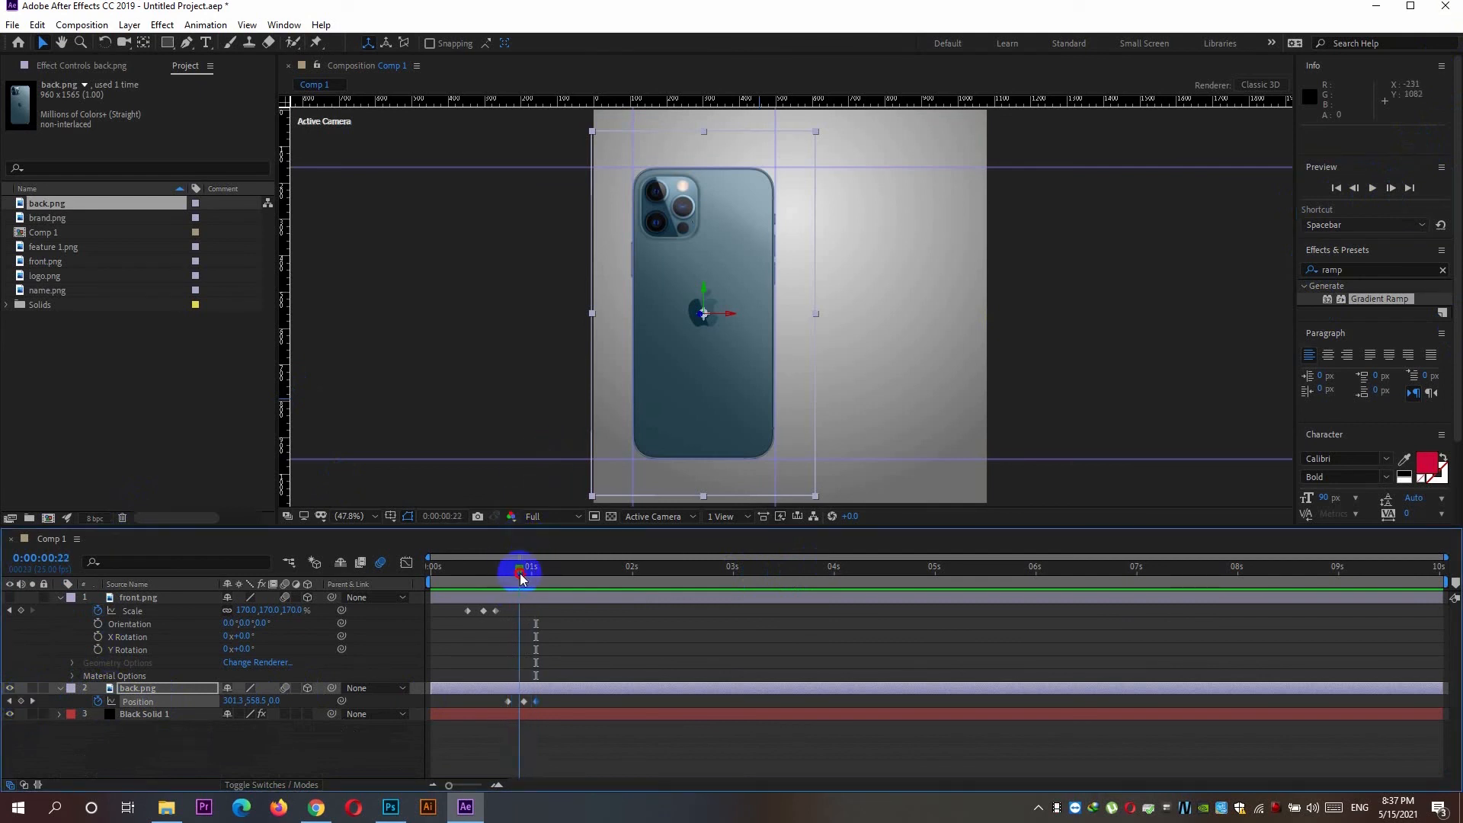
drag(231, 708, 180, 712)
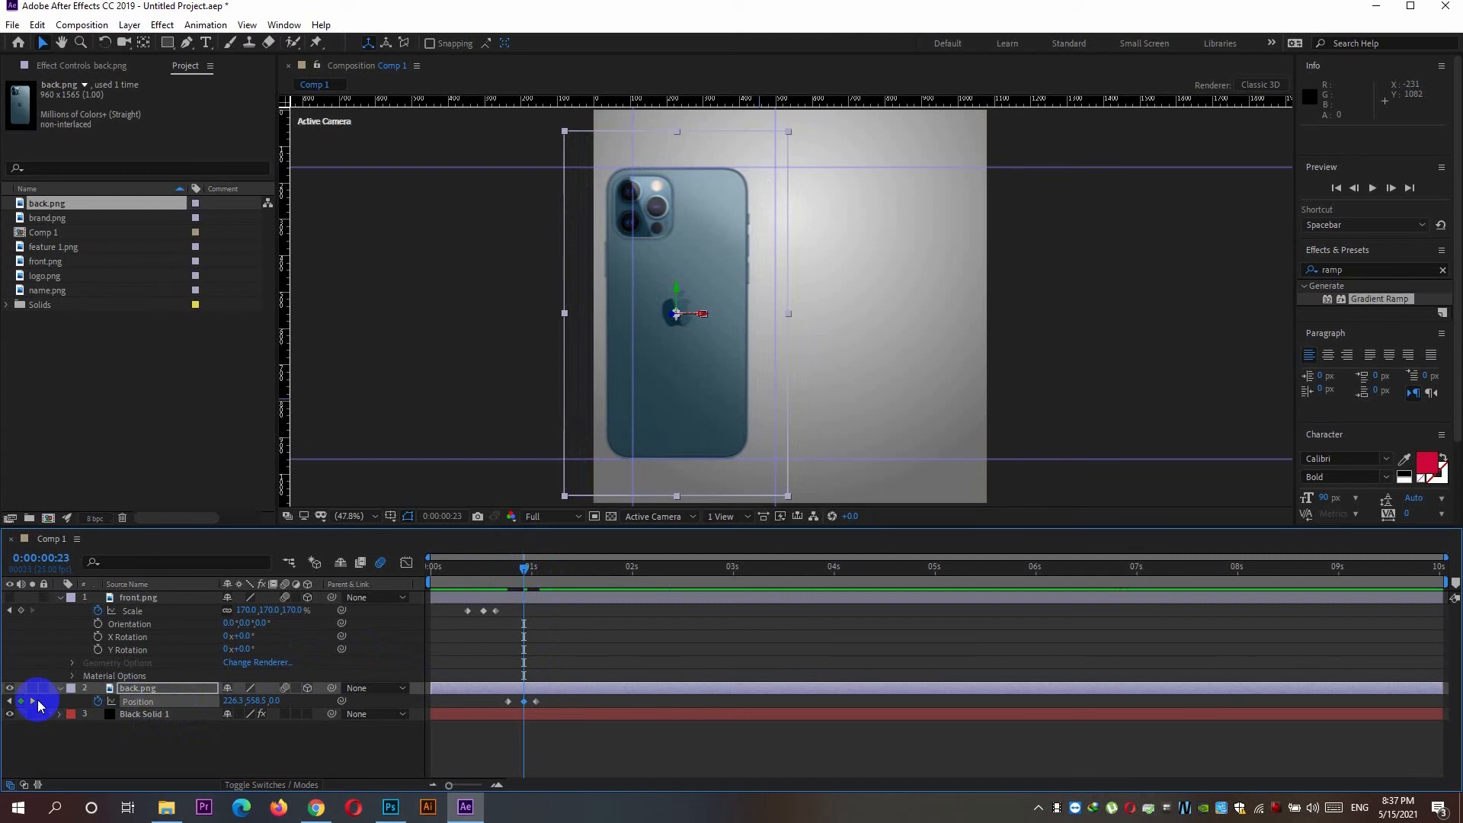
Remove back.png's Position keyframe at 0:00:01:01 and make the front.png layer visible
click(535, 702)
drag(536, 702, 523, 701)
click(525, 569)
drag(525, 570, 512, 572)
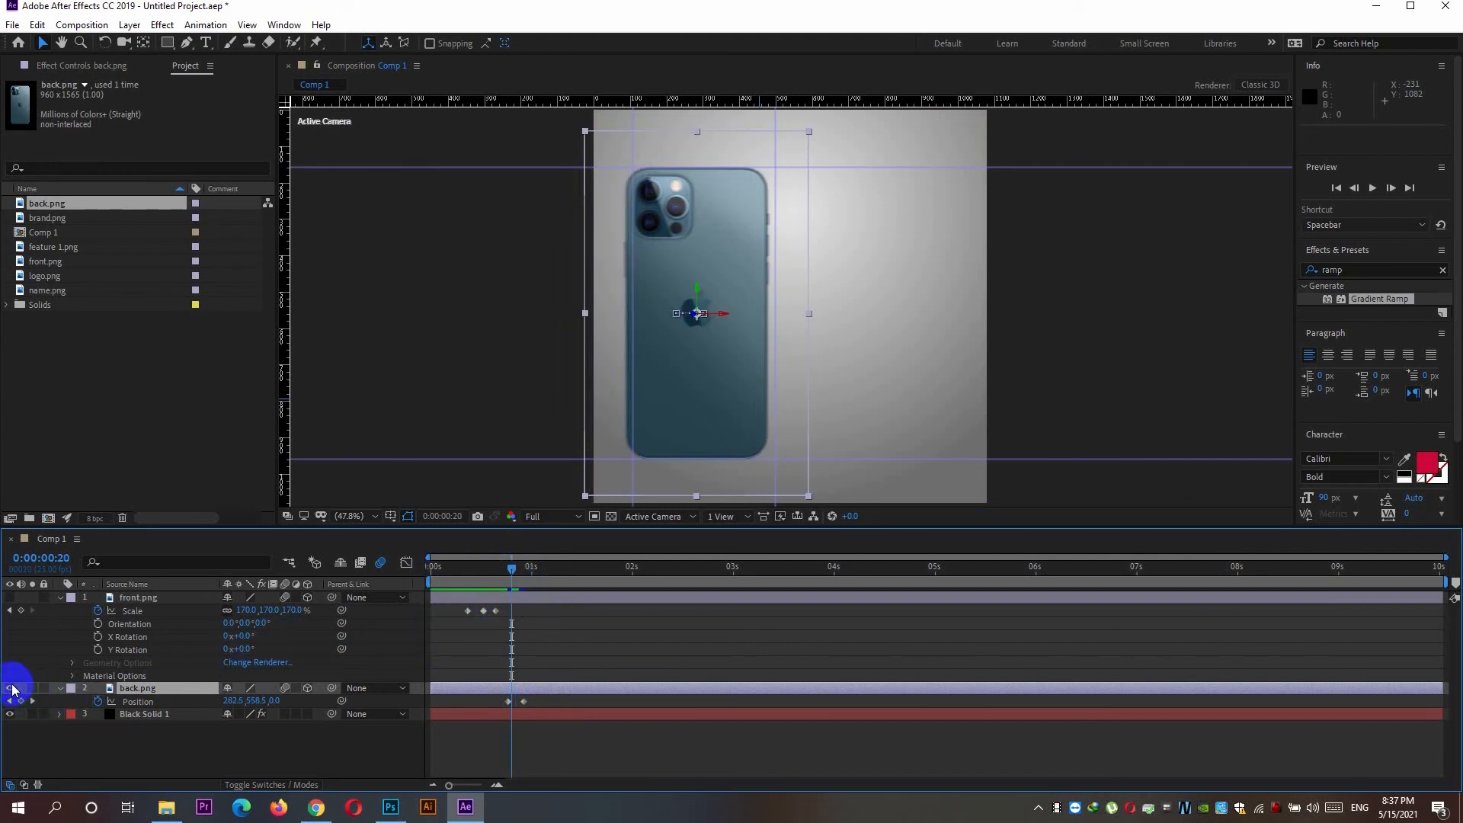
click(9, 597)
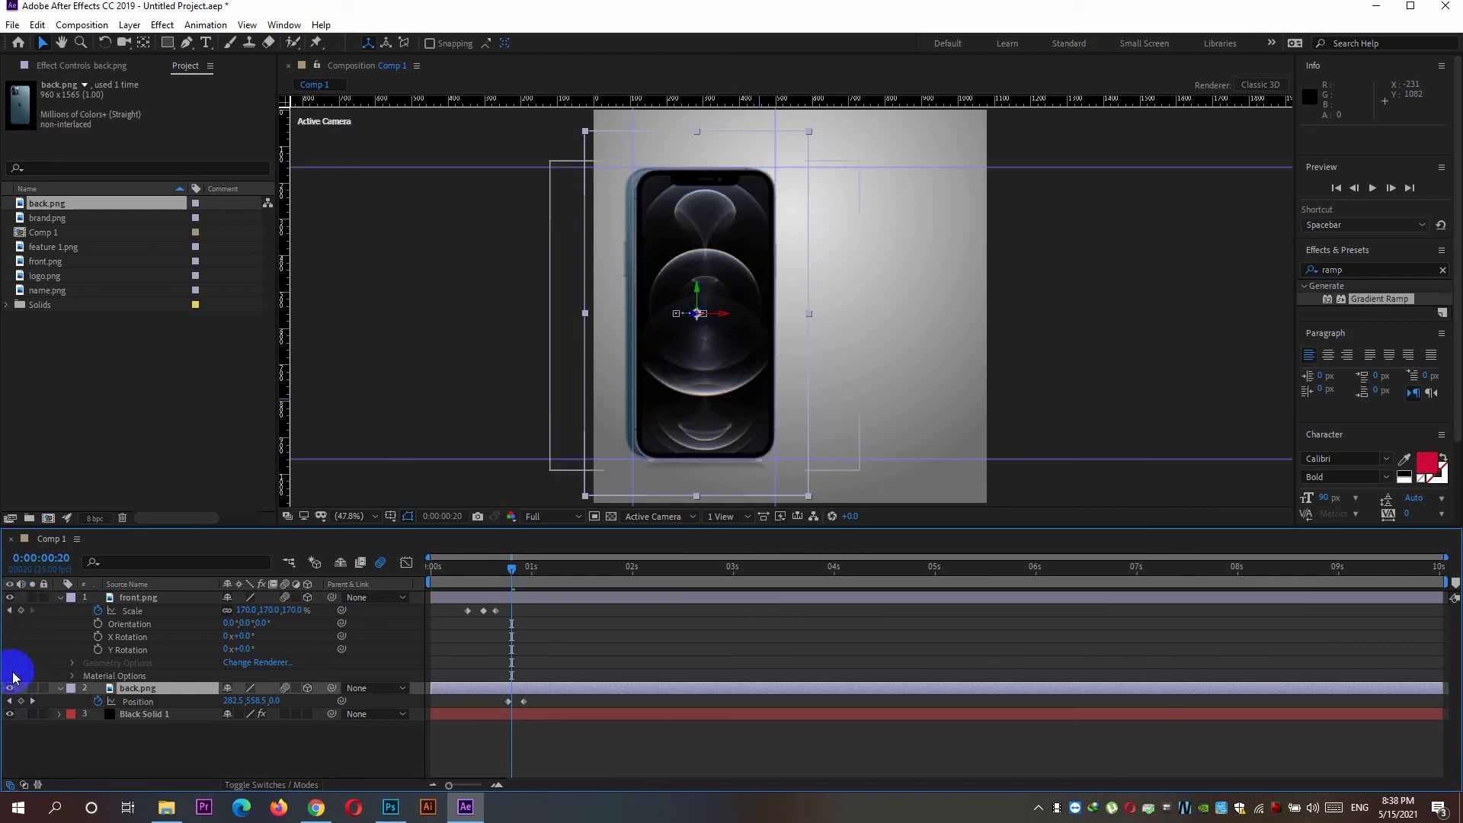
click(515, 568)
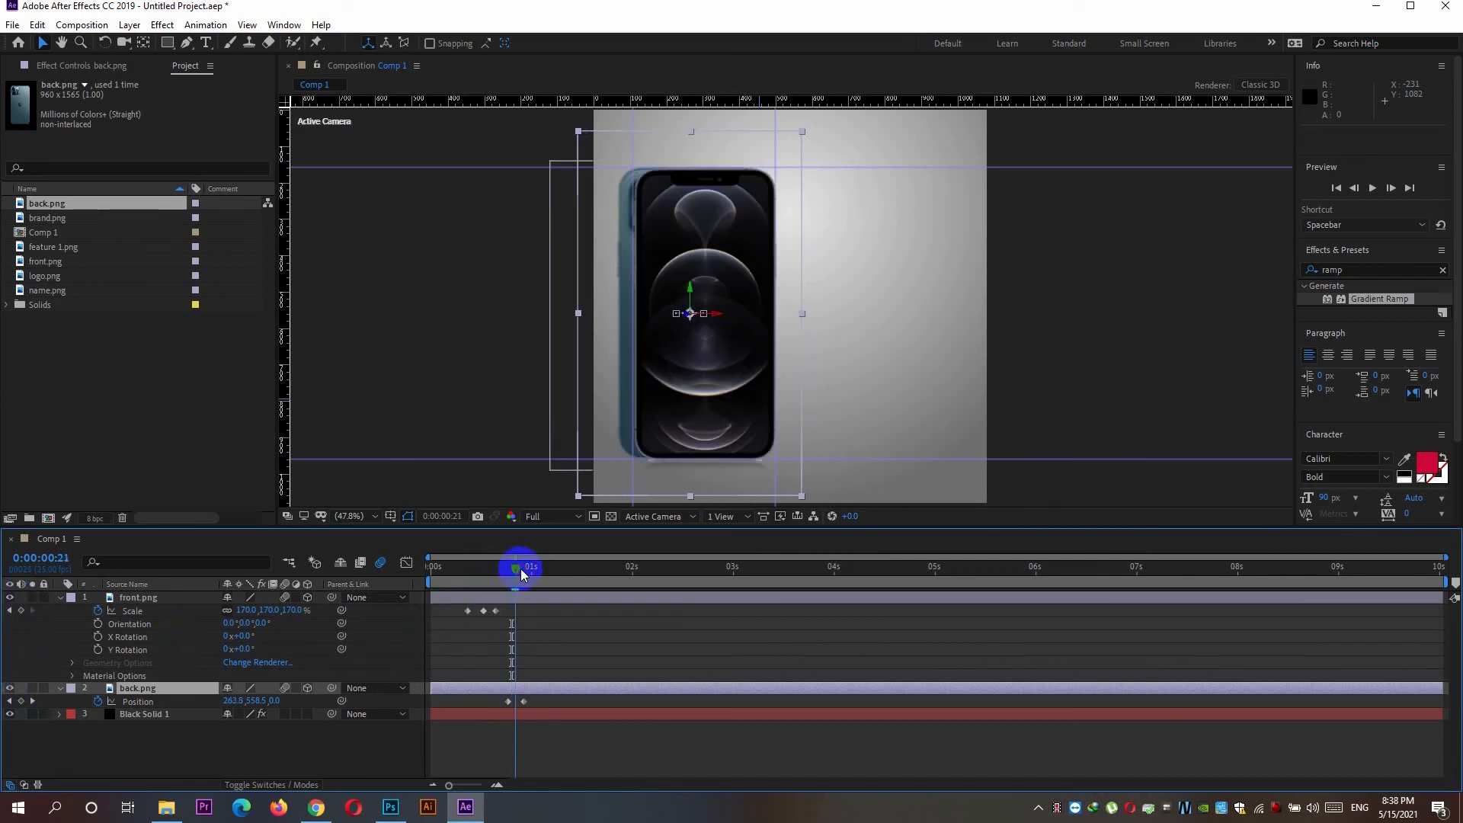
click(21, 611)
click(1391, 188)
click(1390, 187)
click(1390, 187)
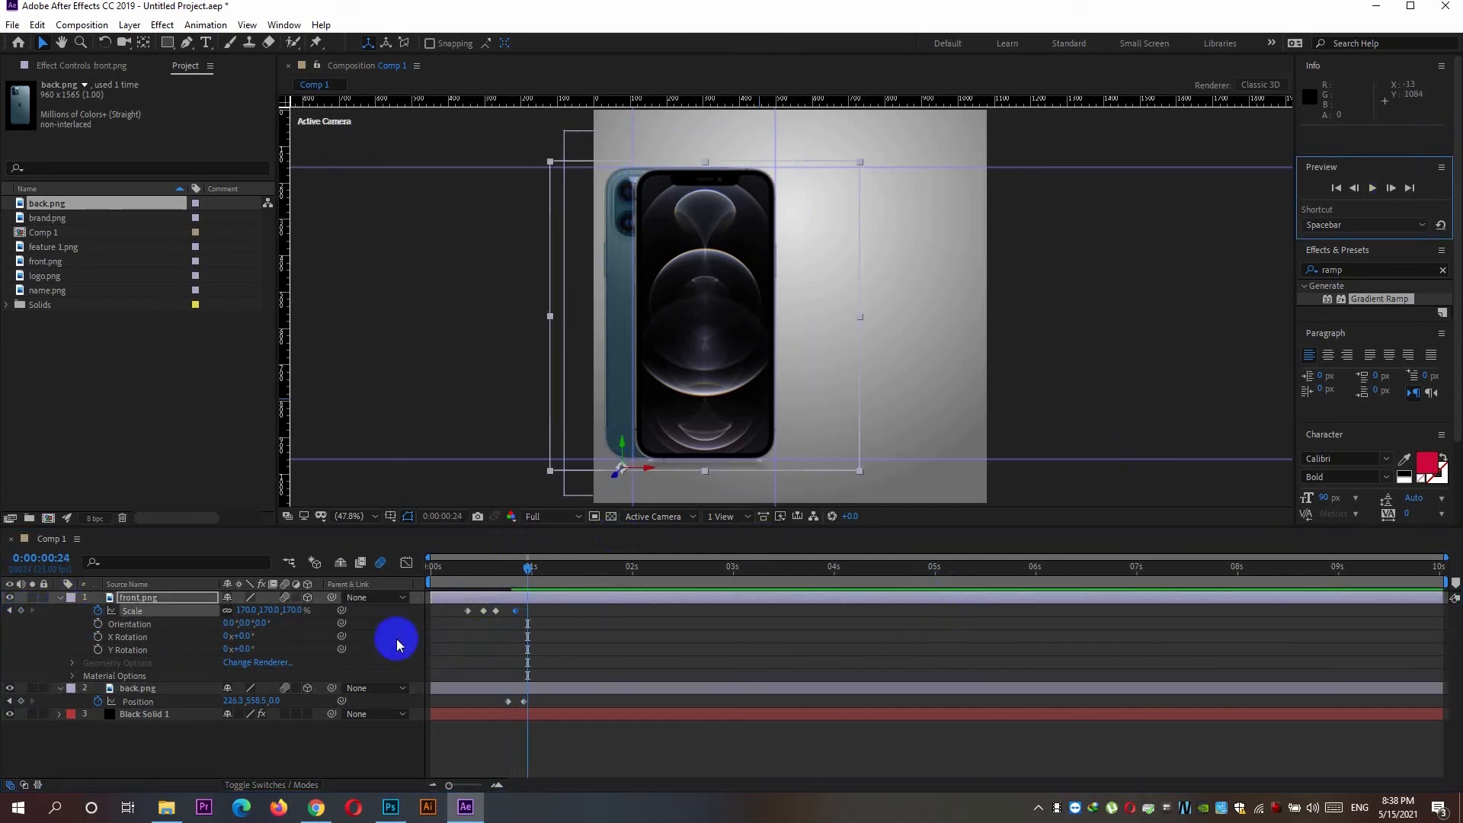
click(22, 611)
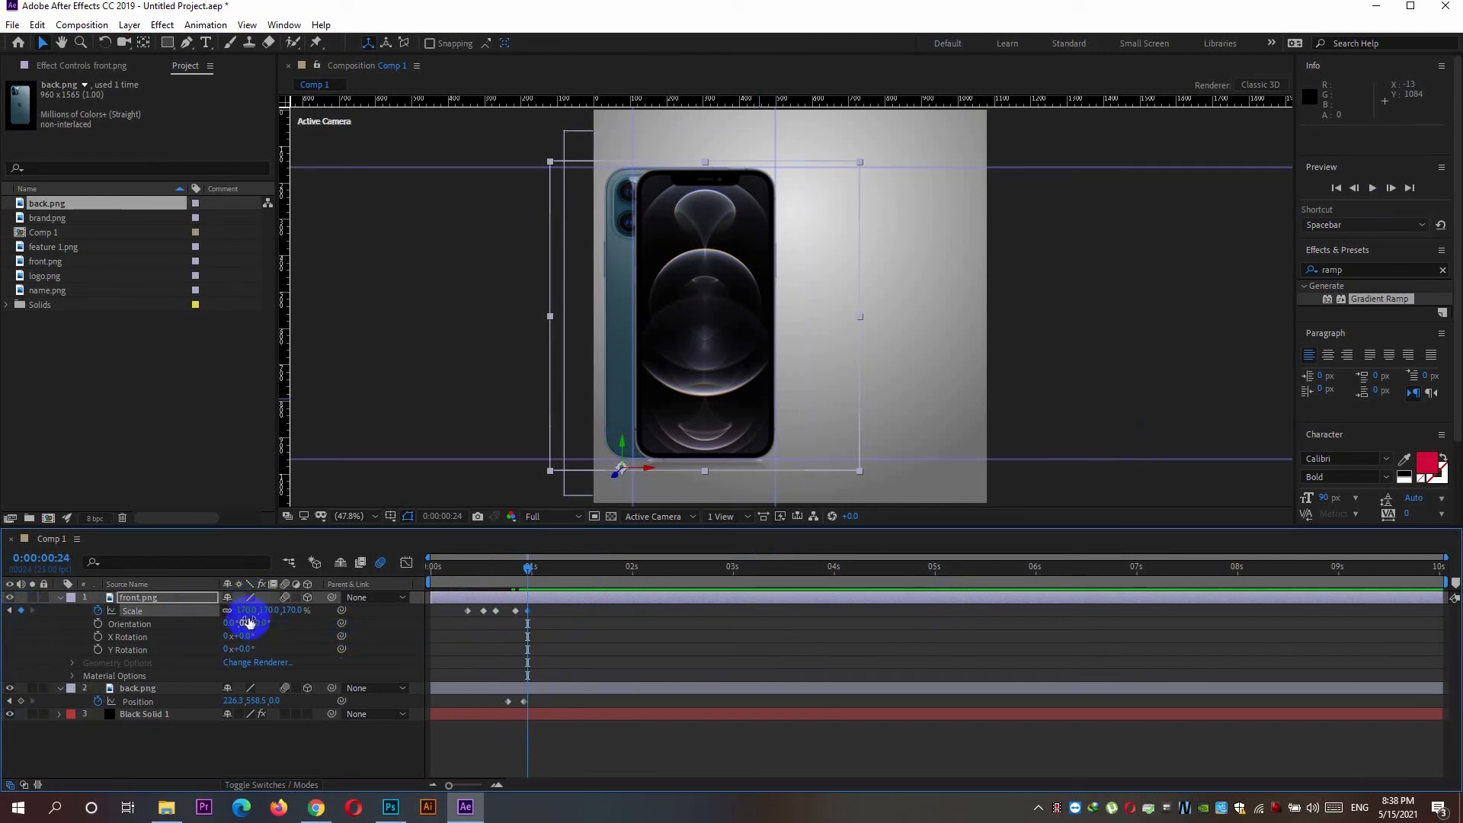
drag(245, 610, 248, 615)
click(125, 626)
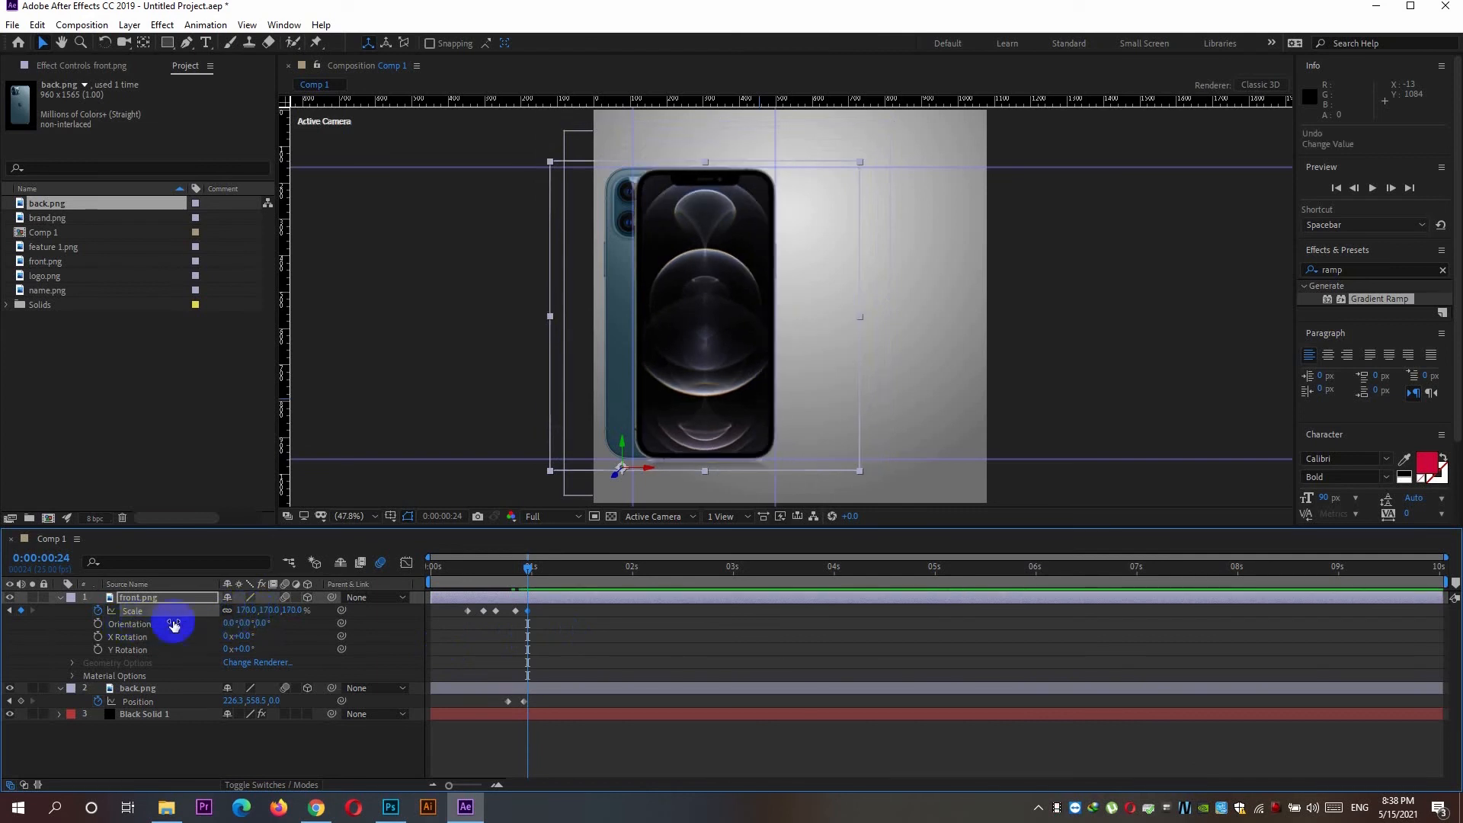
key(Delete)
Add Position keyframes to front.png at 0:00:00:21 and 0:00:00:24, with the X position at 177.3 on the second one
click(515, 569)
key(p)
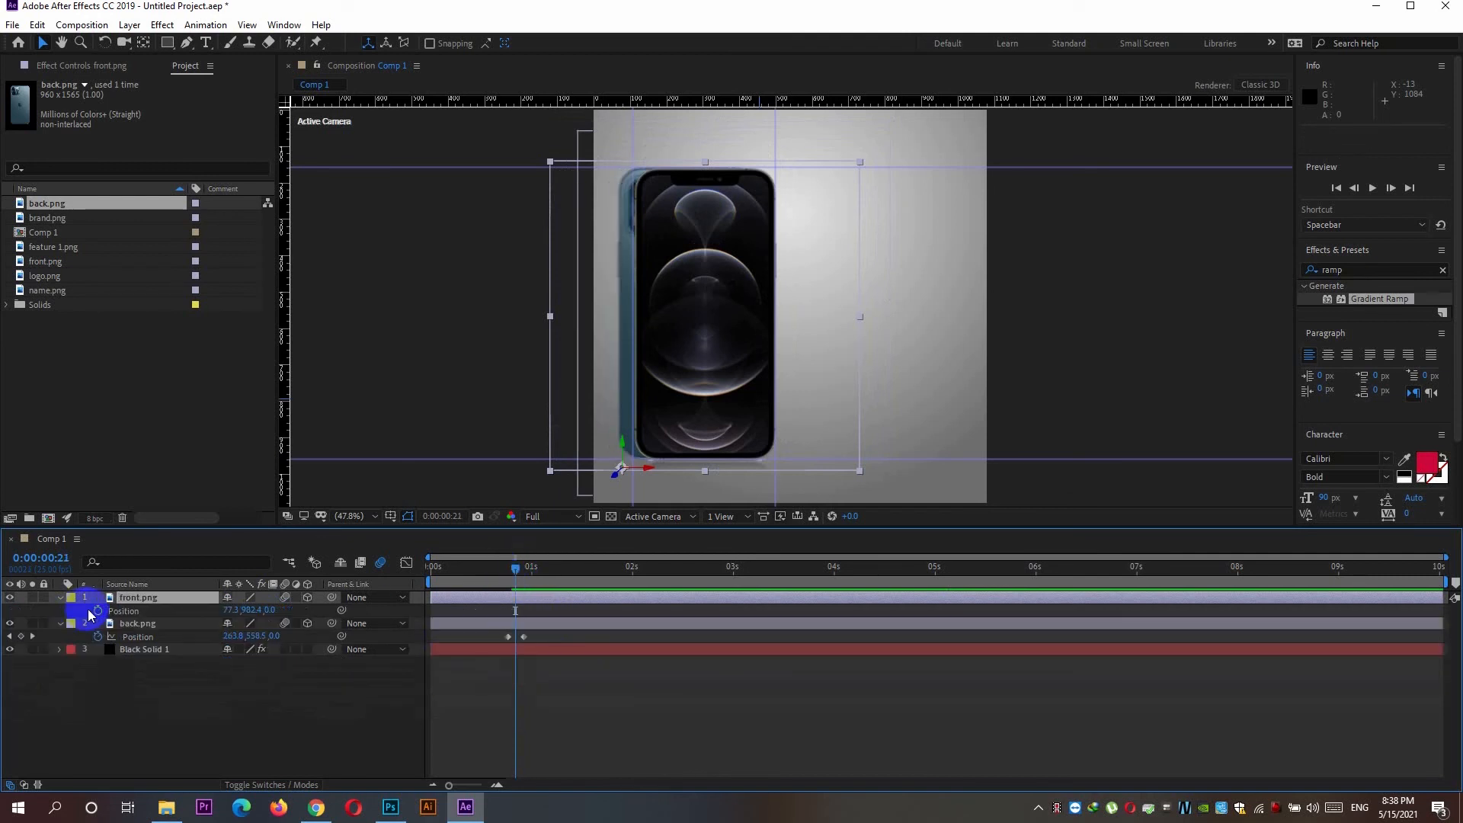
click(97, 610)
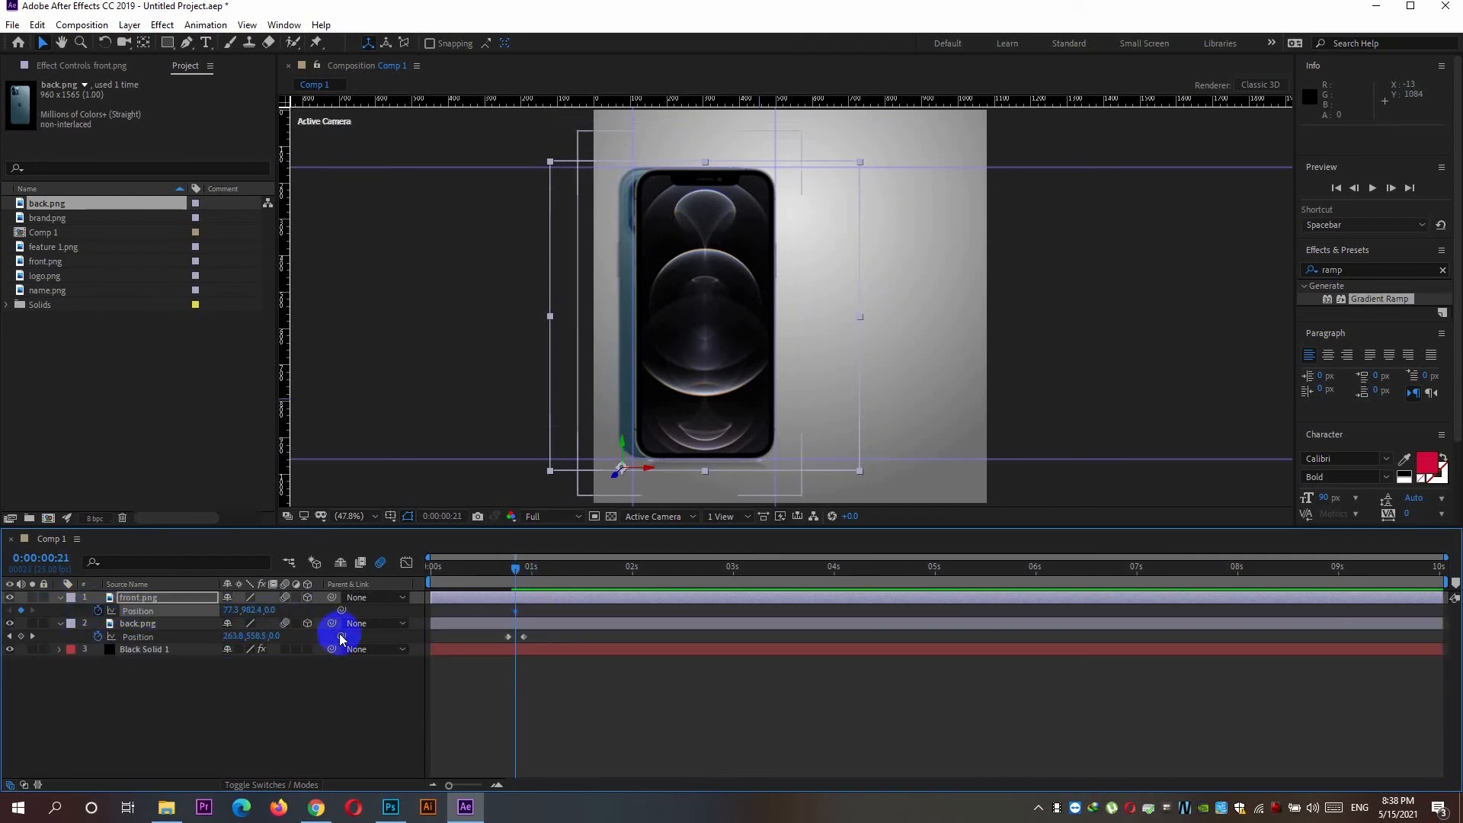
click(1390, 188)
click(1390, 188)
click(1391, 188)
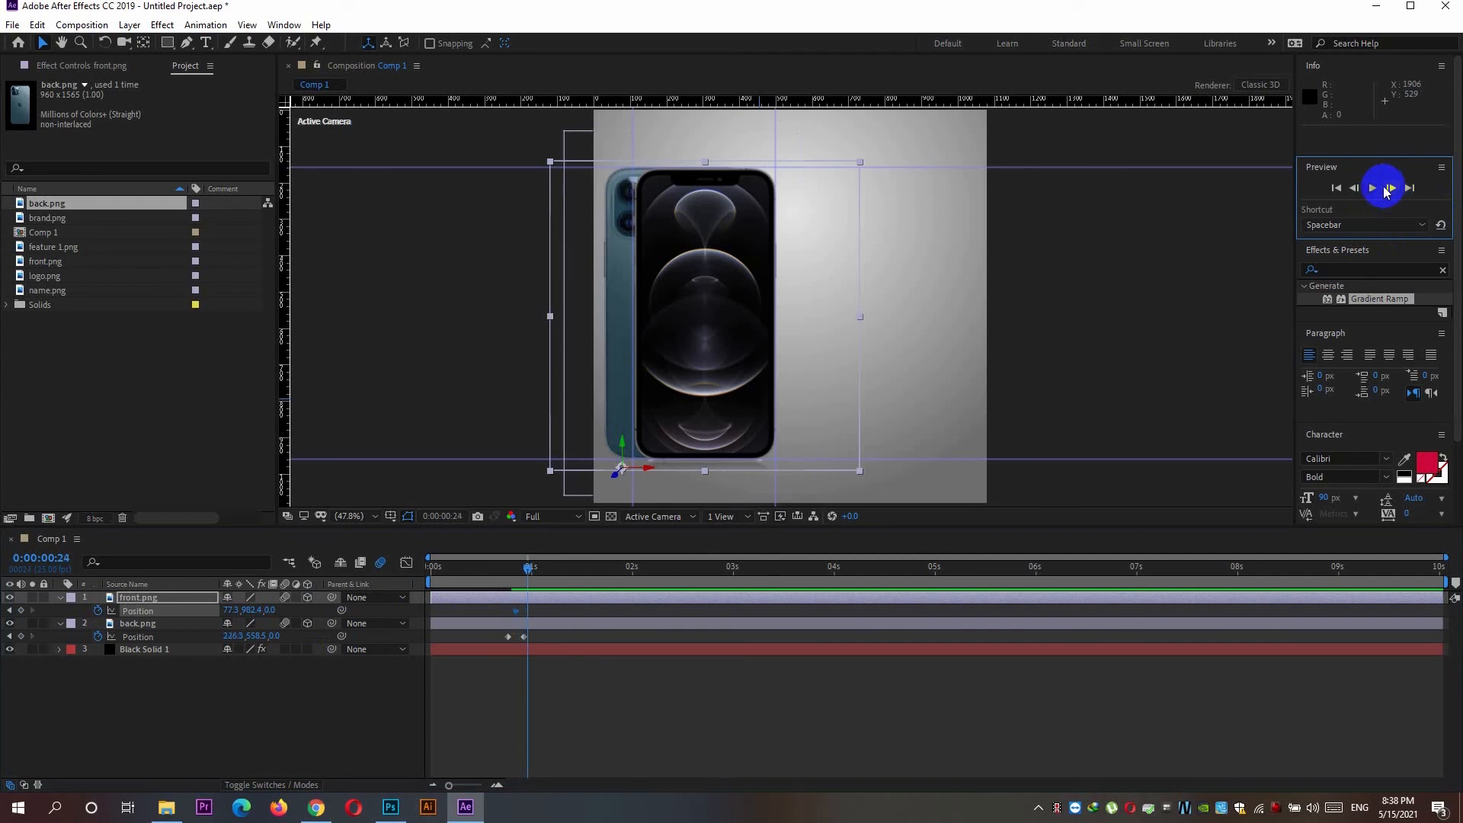
click(21, 610)
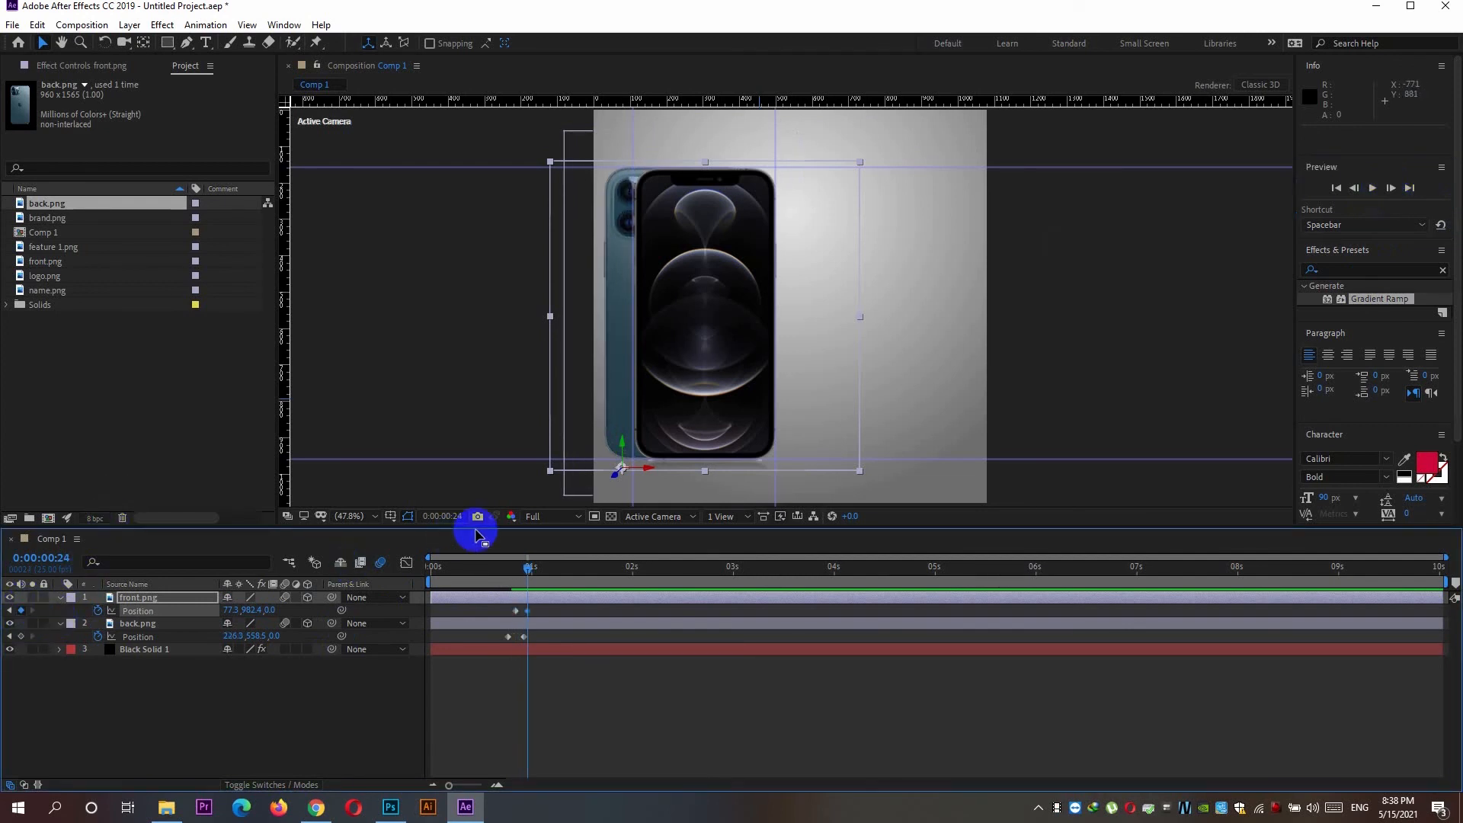
drag(528, 566, 527, 573)
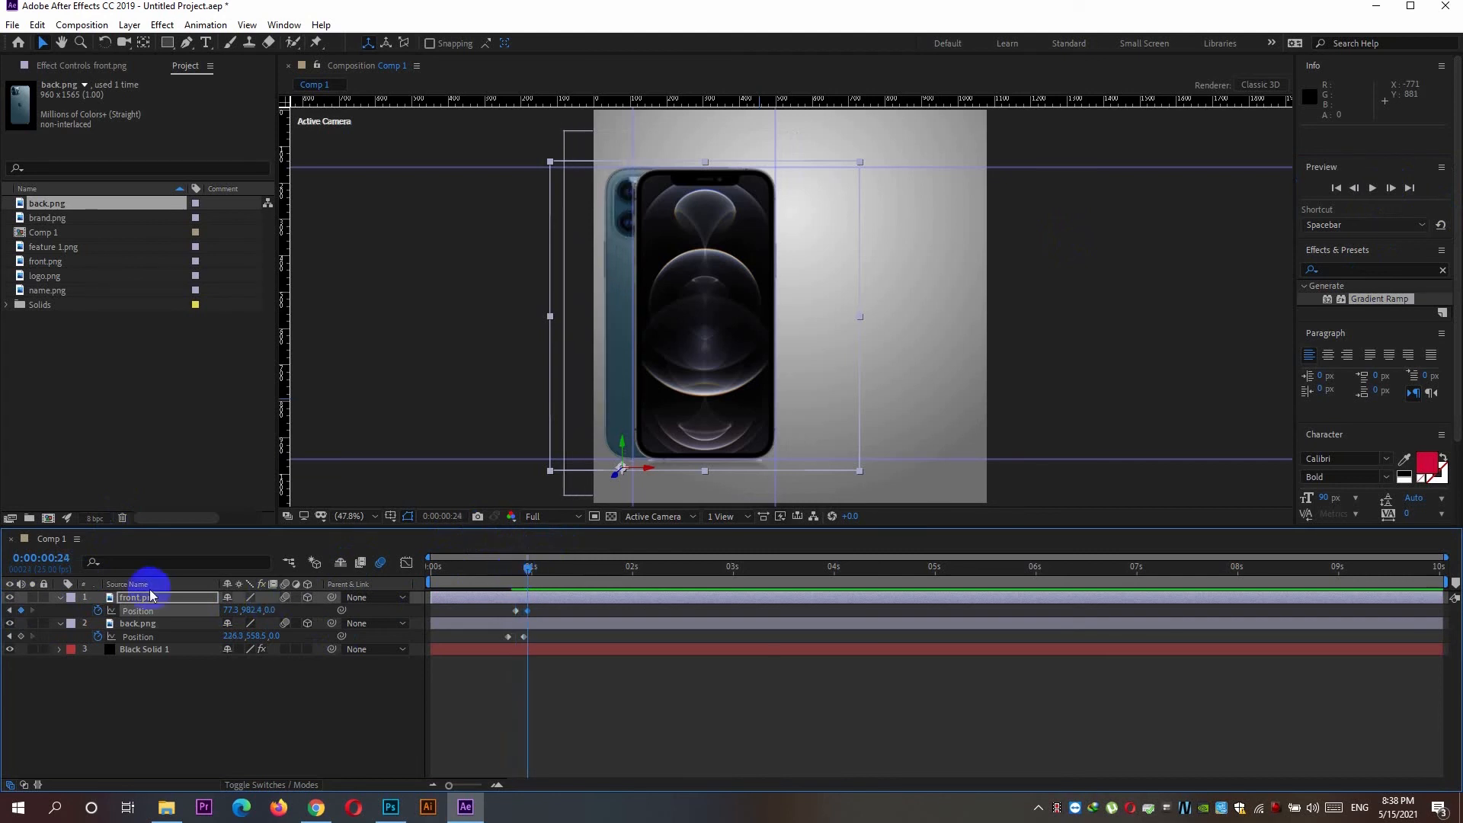
drag(229, 612, 303, 607)
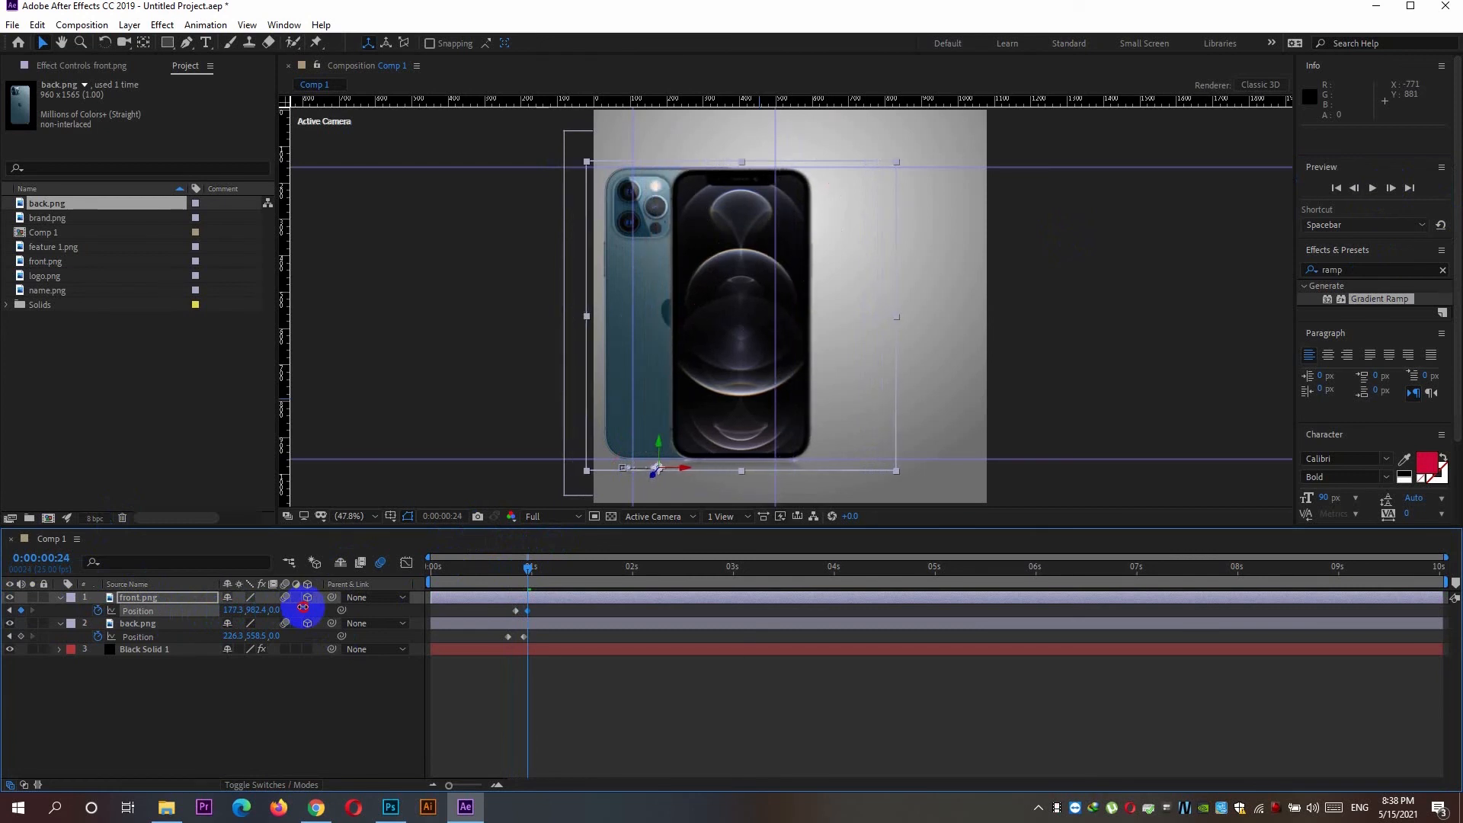
Play the composition from the start to preview the two phones sliding apart
drag(529, 573, 464, 576)
key(space)
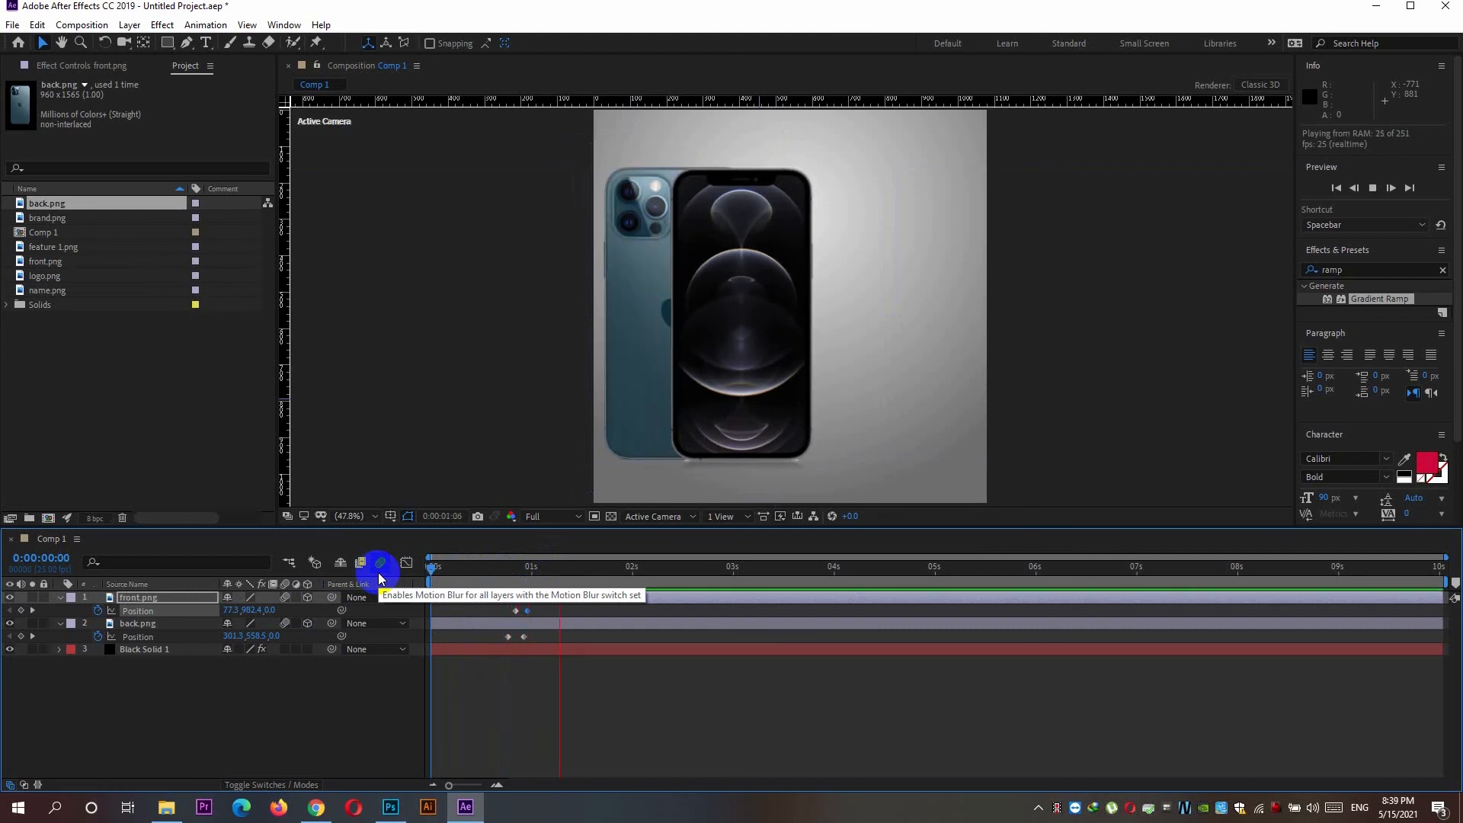
key(space)
Trim the start of the back.png layer to 0:00:00:19 and check the animation past that point
drag(598, 570, 509, 592)
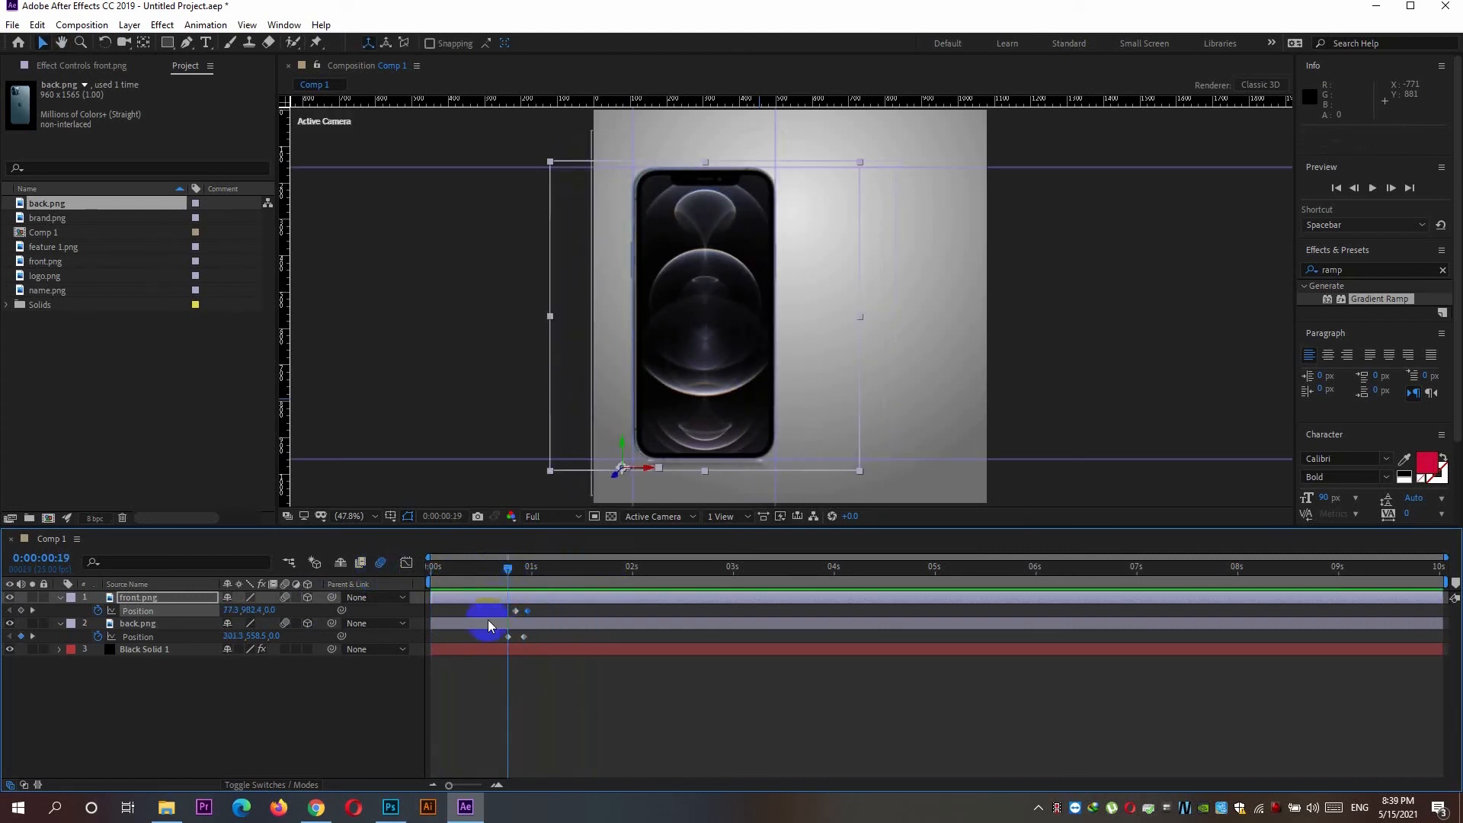
drag(429, 622, 506, 623)
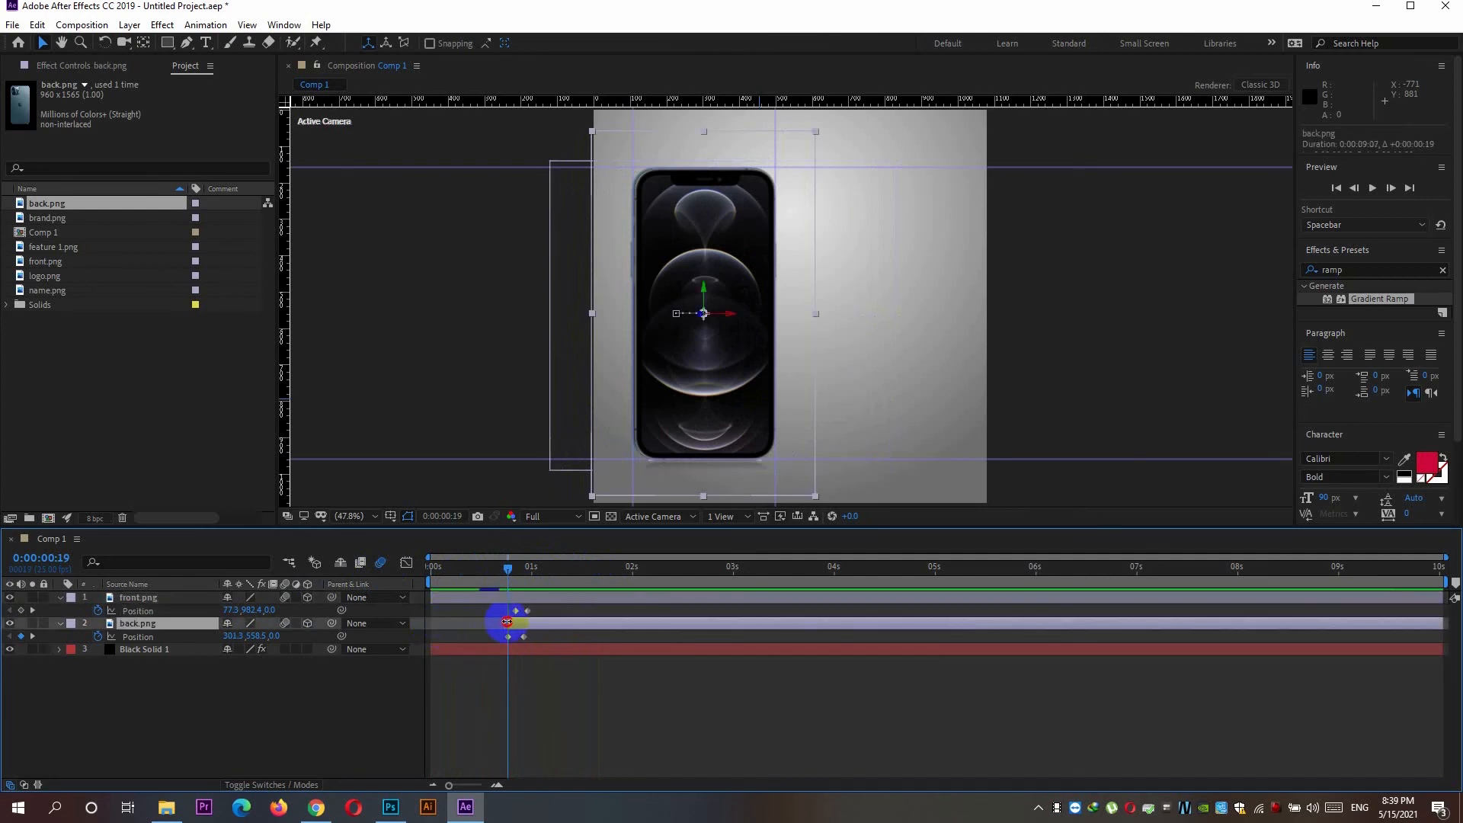
drag(509, 573, 623, 577)
key(space)
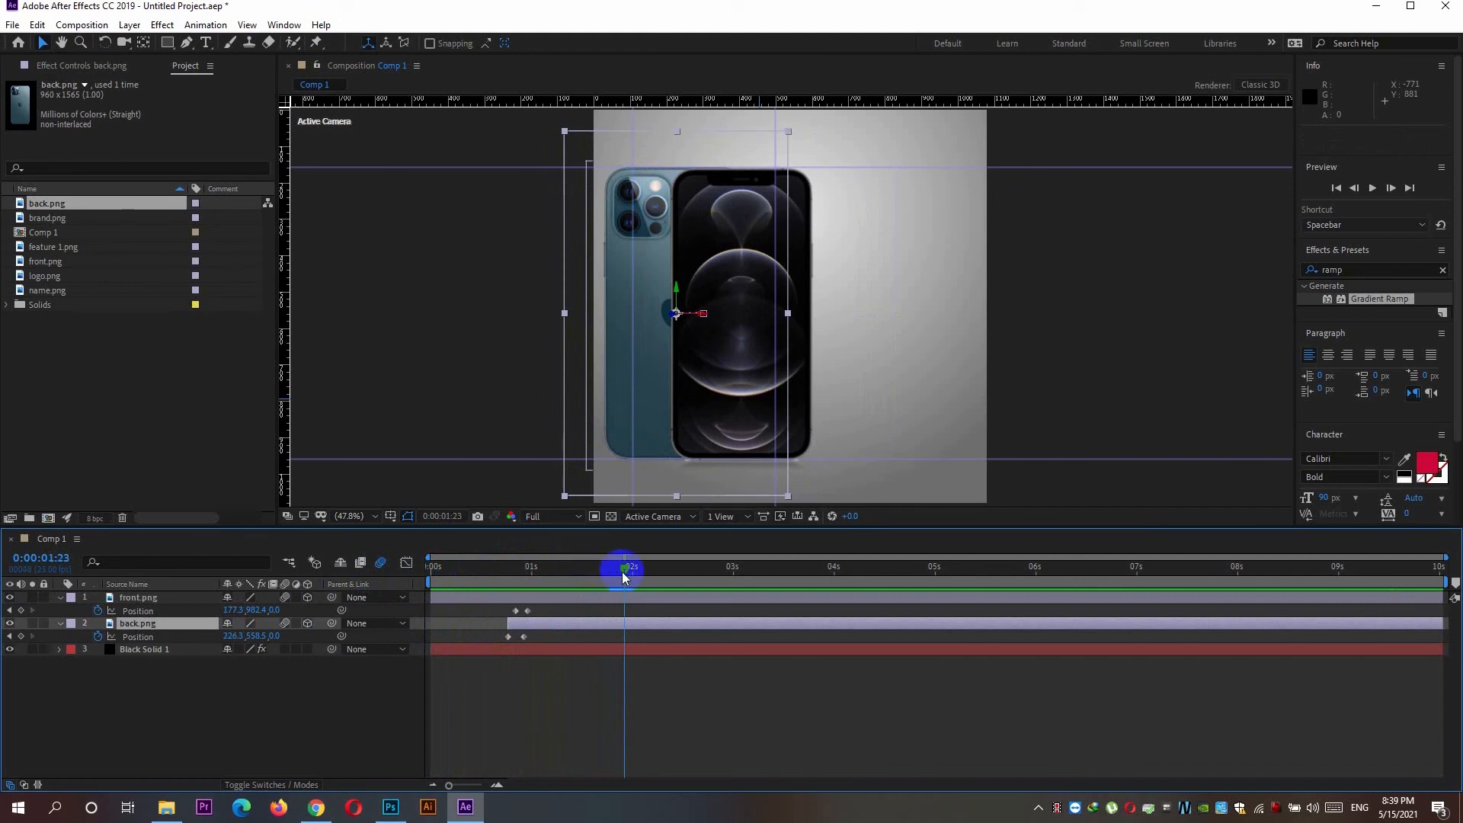
Add brand.png to the composition, scale it to 18% and place the logo beside the phones at about 833, 254
drag(543, 575, 551, 576)
click(35, 220)
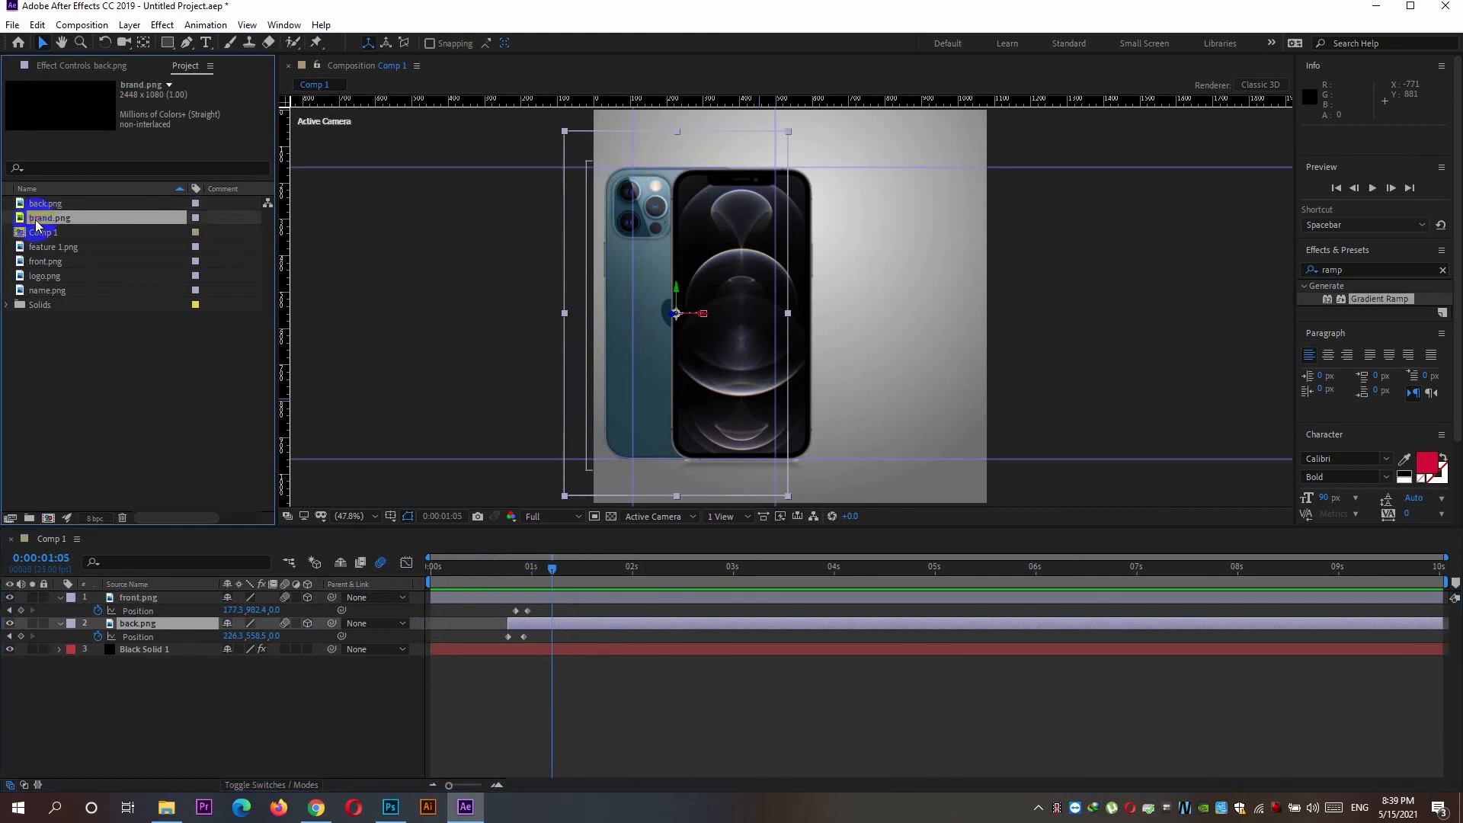
drag(44, 218, 900, 258)
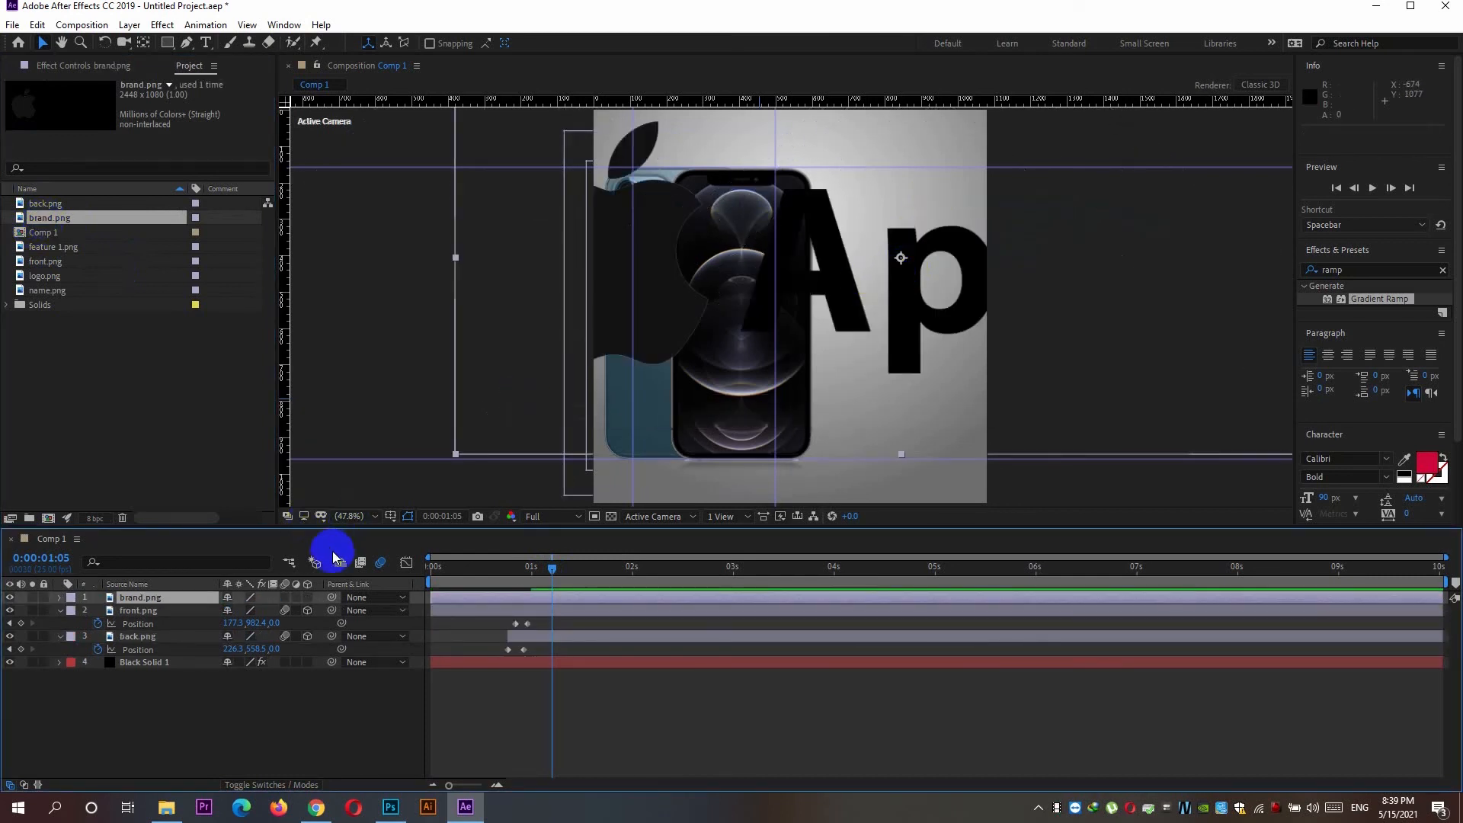
key(s)
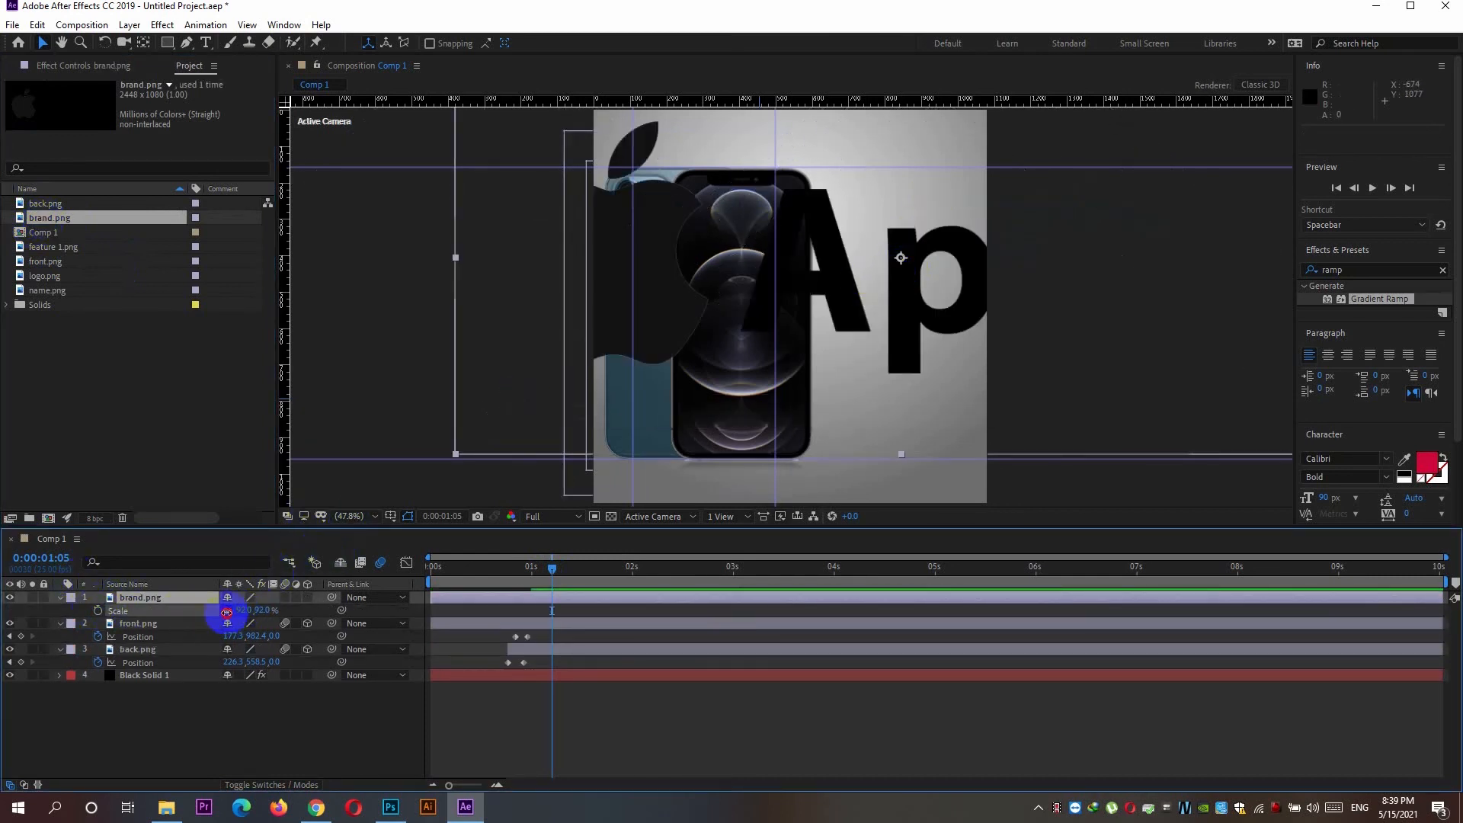
drag(238, 609, 186, 609)
drag(846, 262, 843, 222)
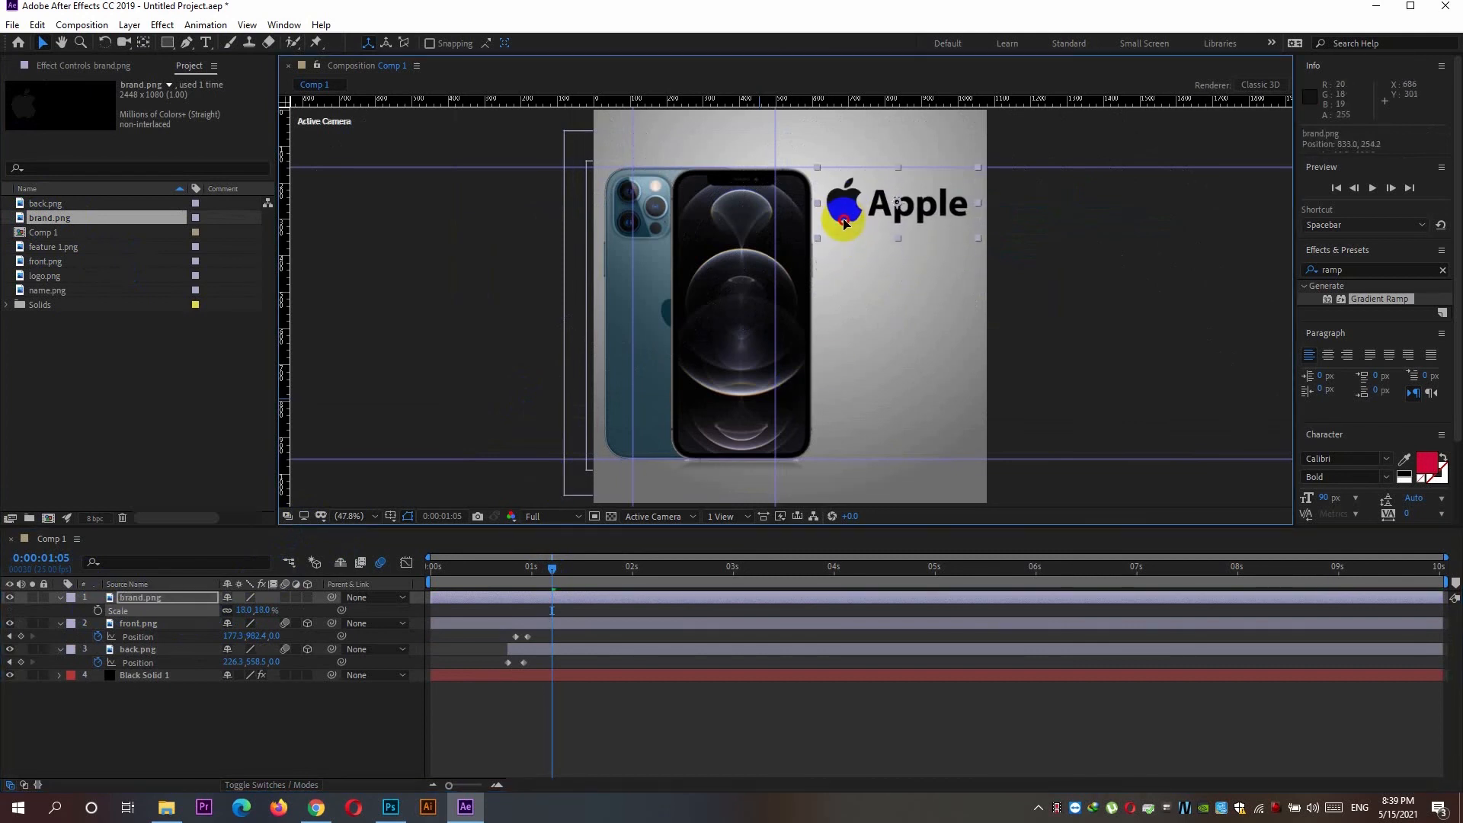
At 0:00:01:03, make brand.png a 3D layer and move its anchor point just past the right end of the Apple logo
mouse_move(547, 569)
mouse_down()
mouse_move(532, 570)
mouse_move(544, 569)
mouse_up()
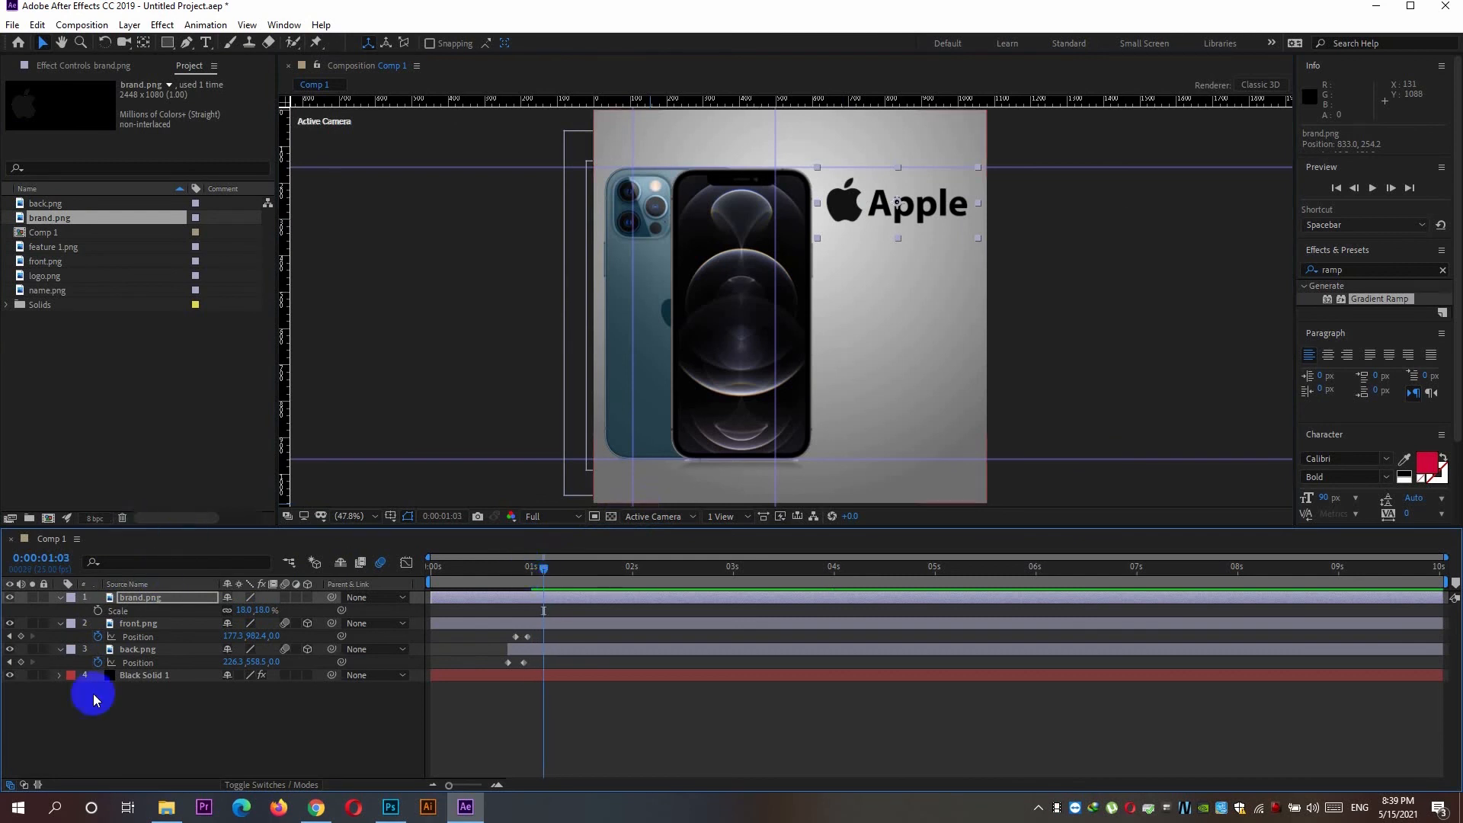
click(307, 598)
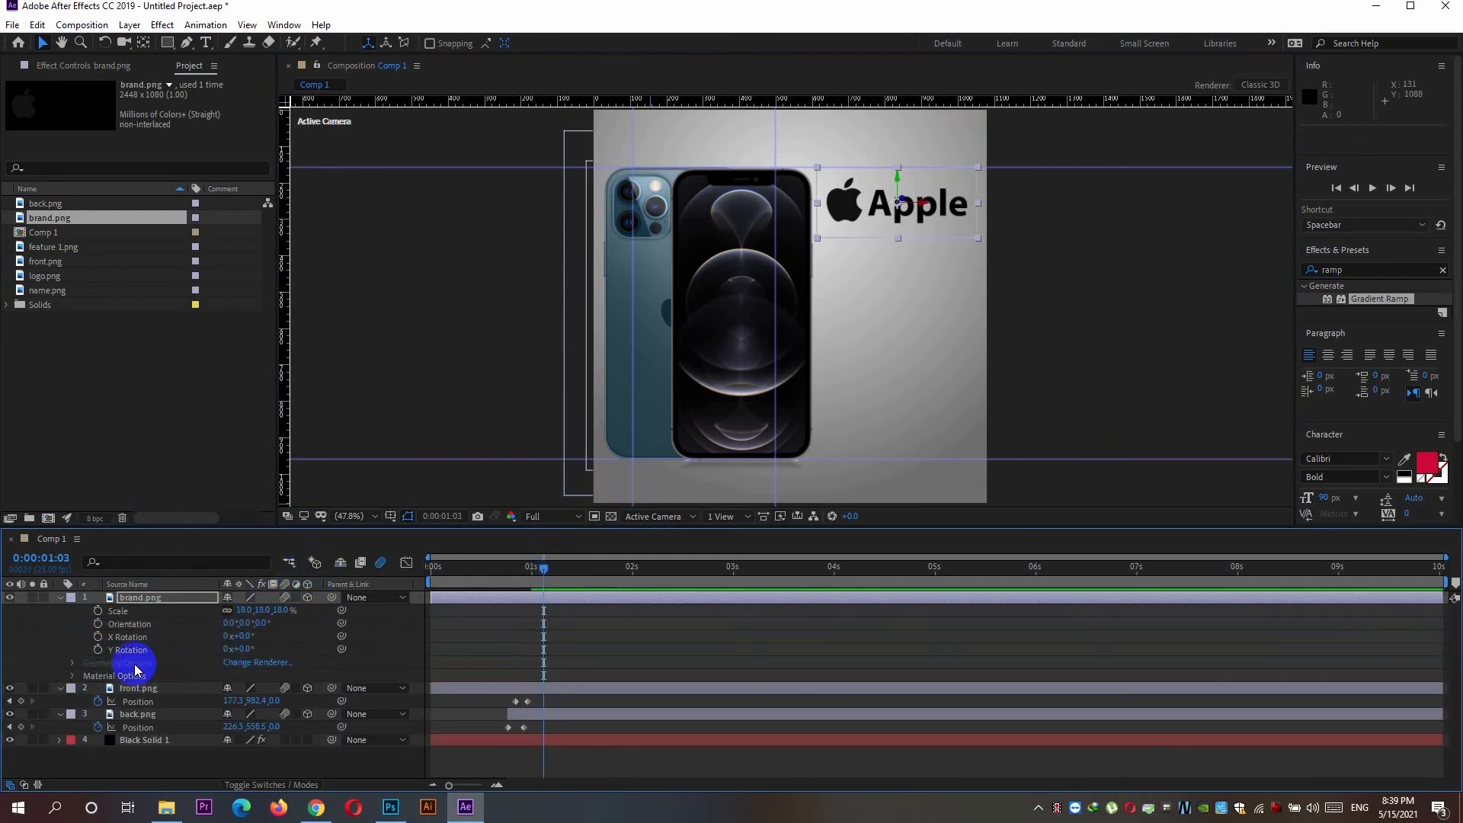
click(142, 42)
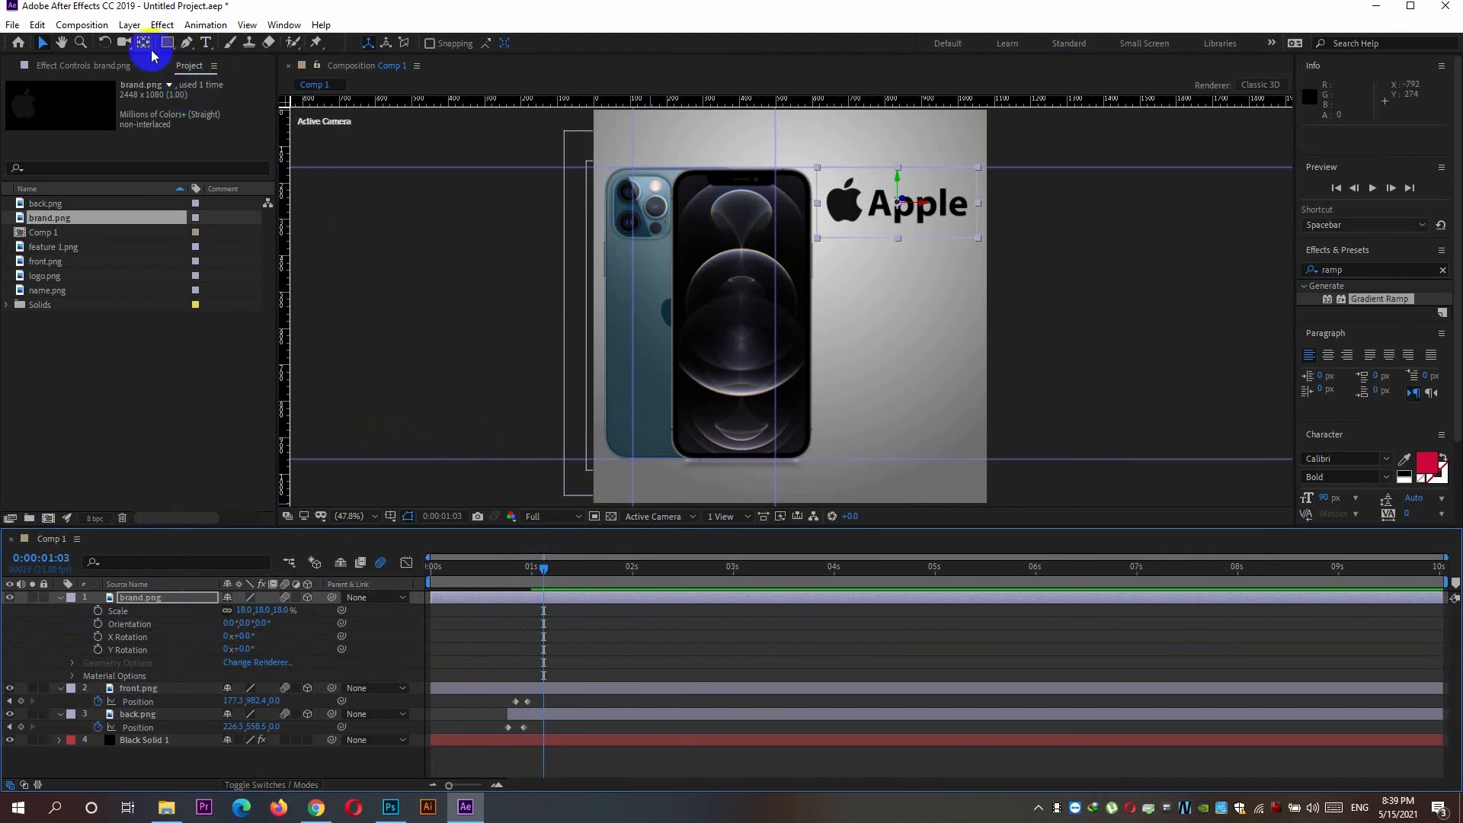
drag(897, 201, 992, 204)
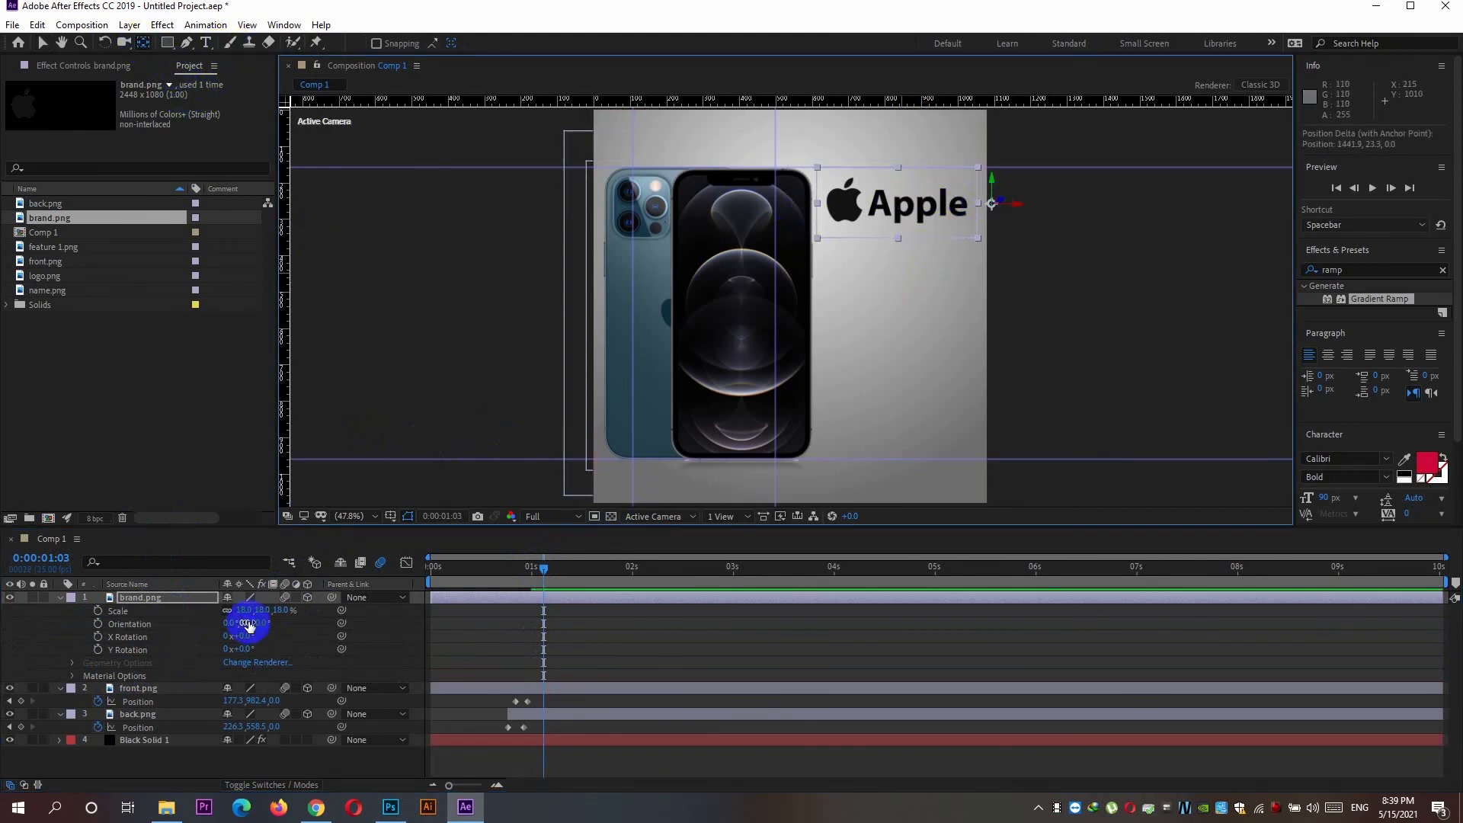
Add X Rotation keyframes to brand.png at 0:00:01:03, 0:00:01:07 and about 0:00:01:10
click(97, 637)
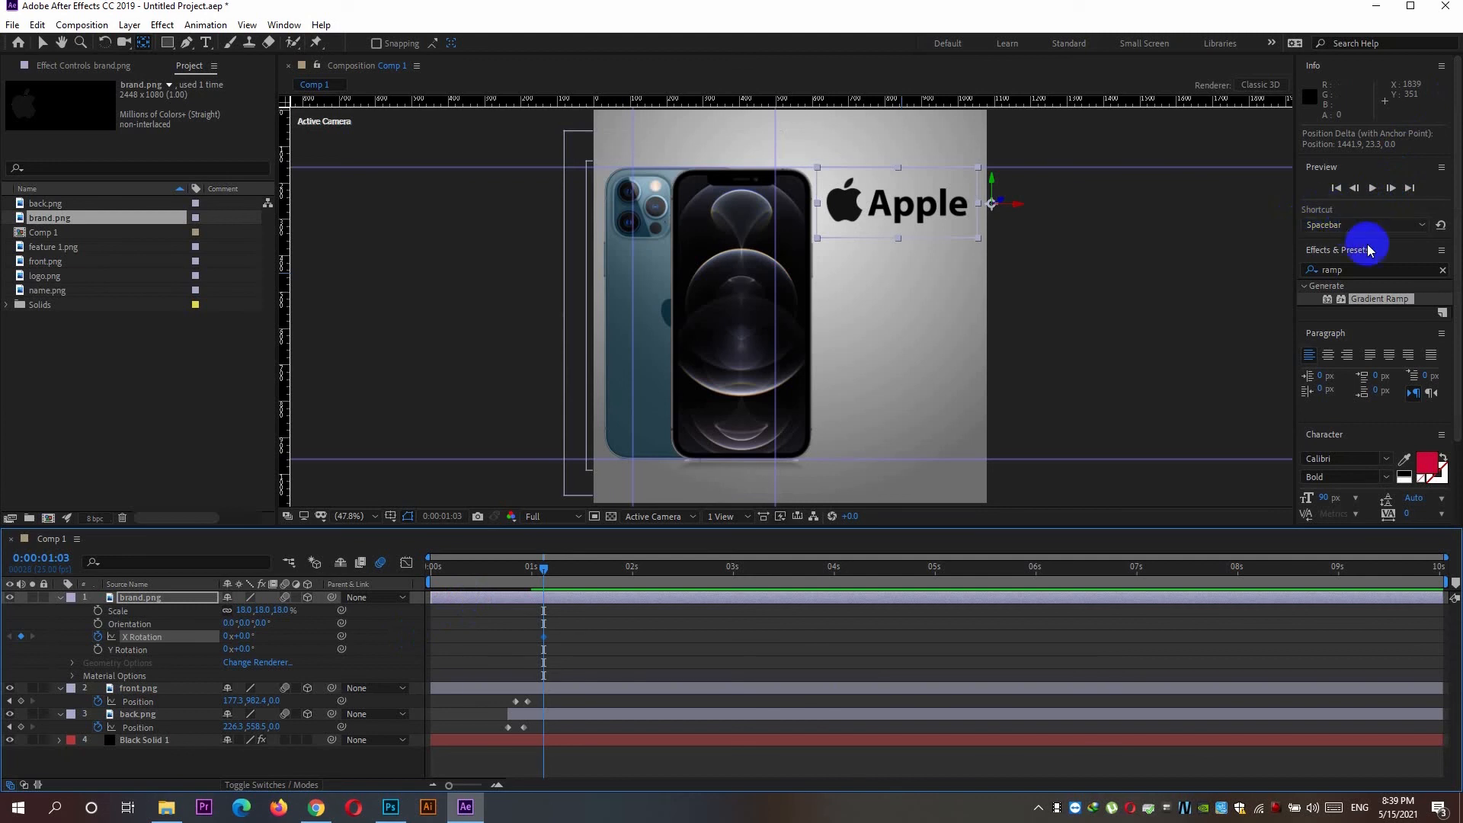
click(1390, 189)
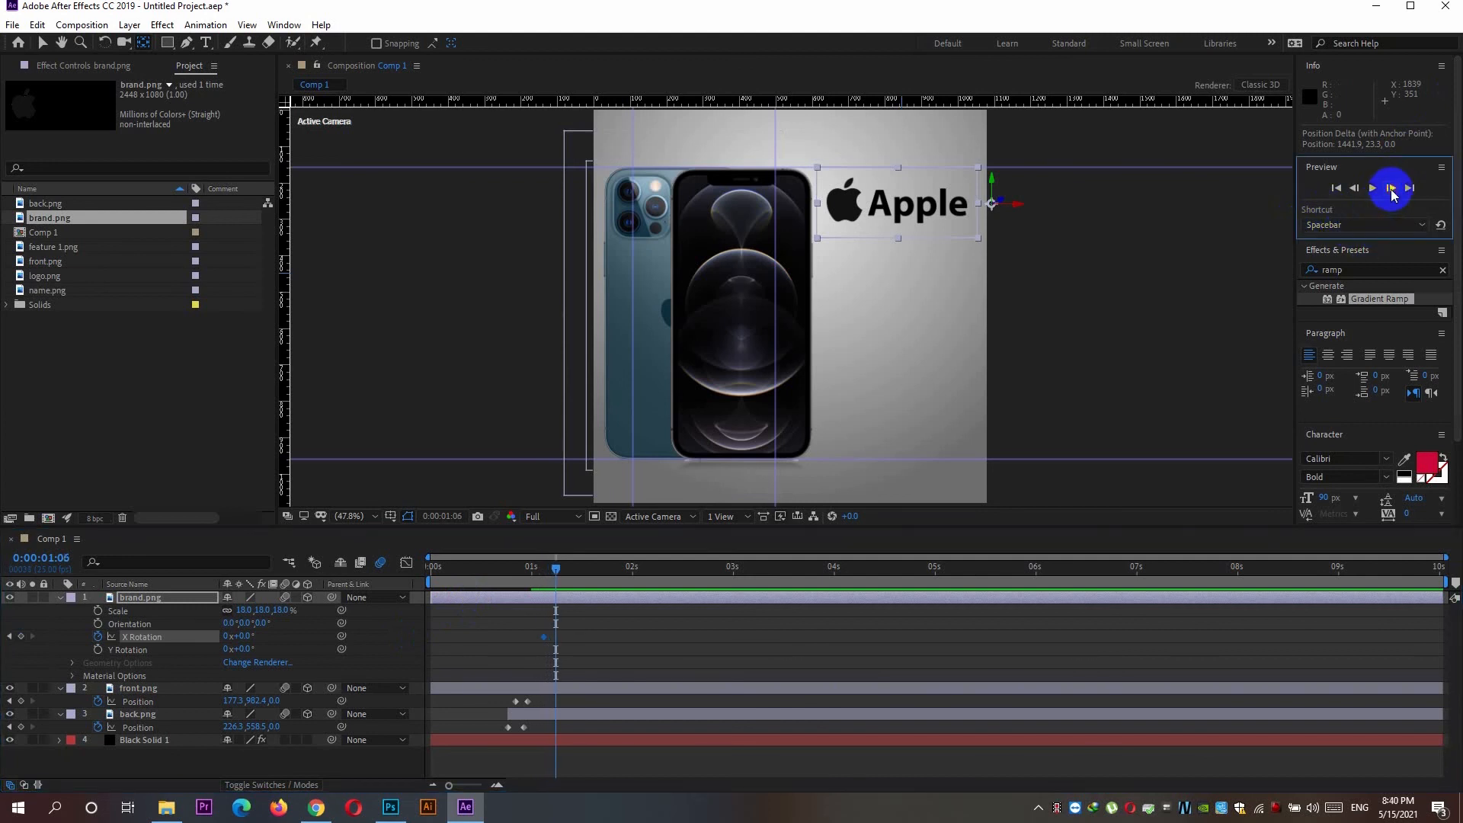
click(1390, 188)
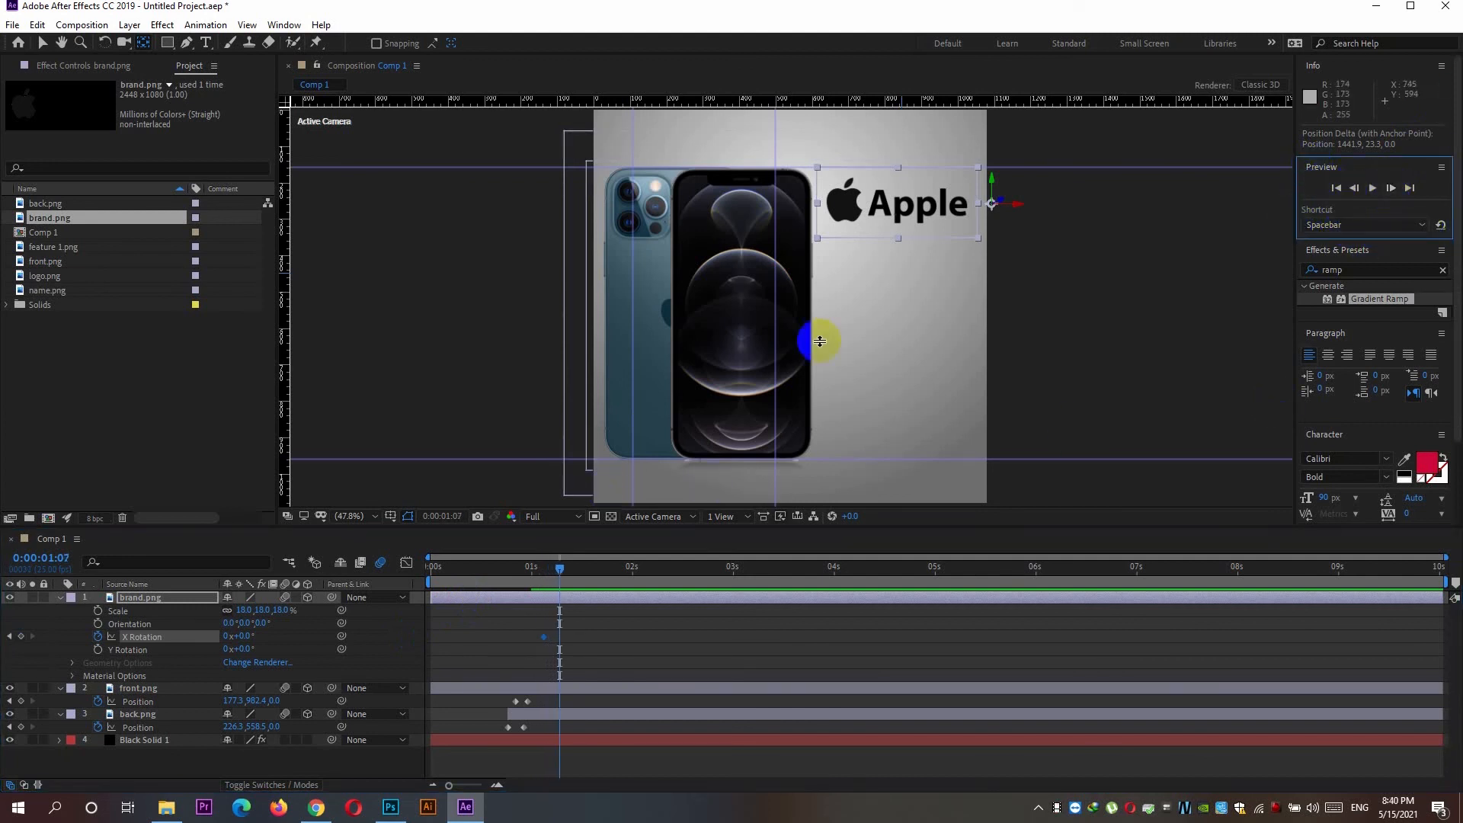
click(20, 635)
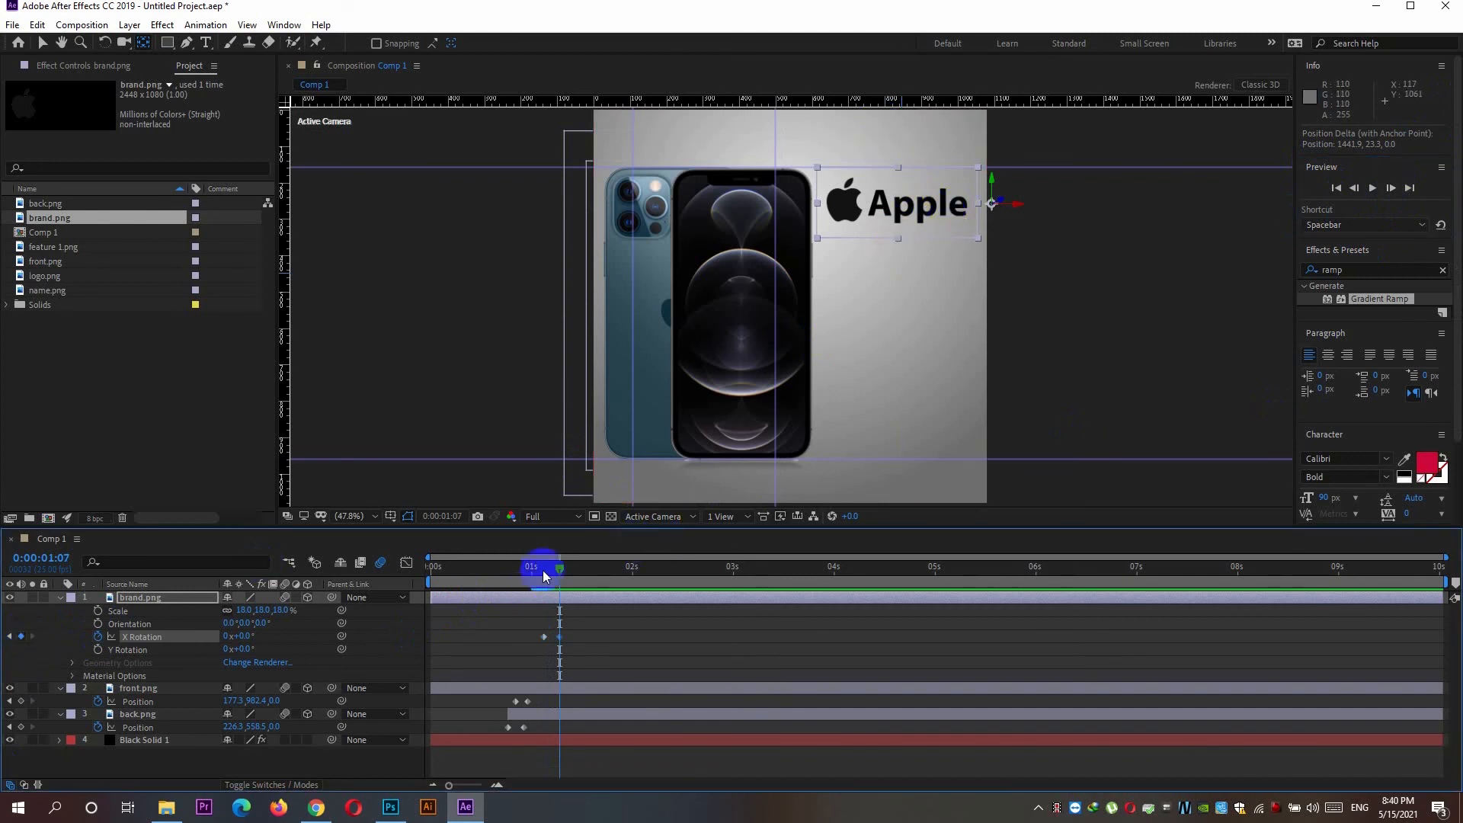
drag(543, 573, 559, 574)
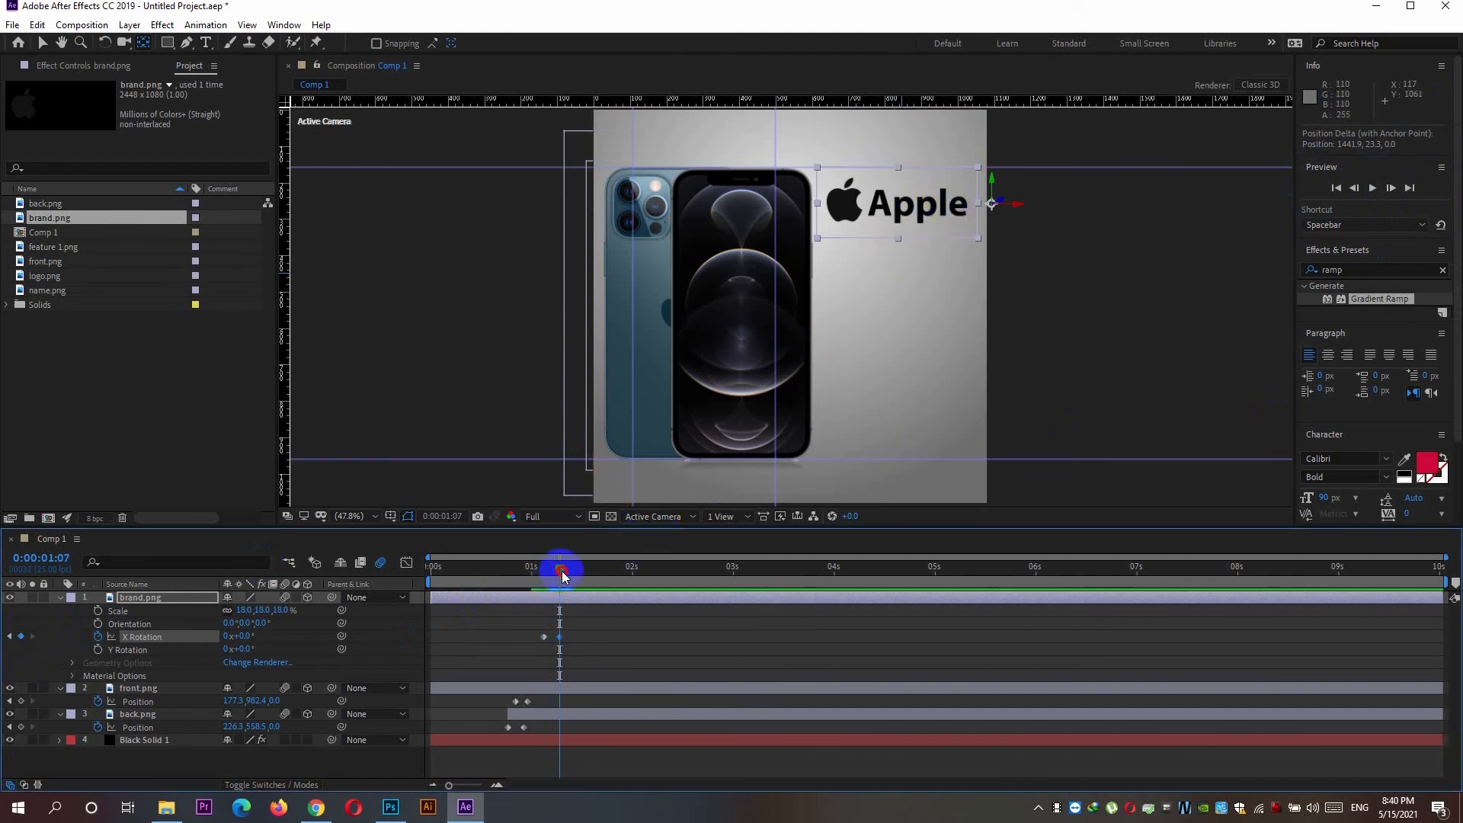
click(1389, 189)
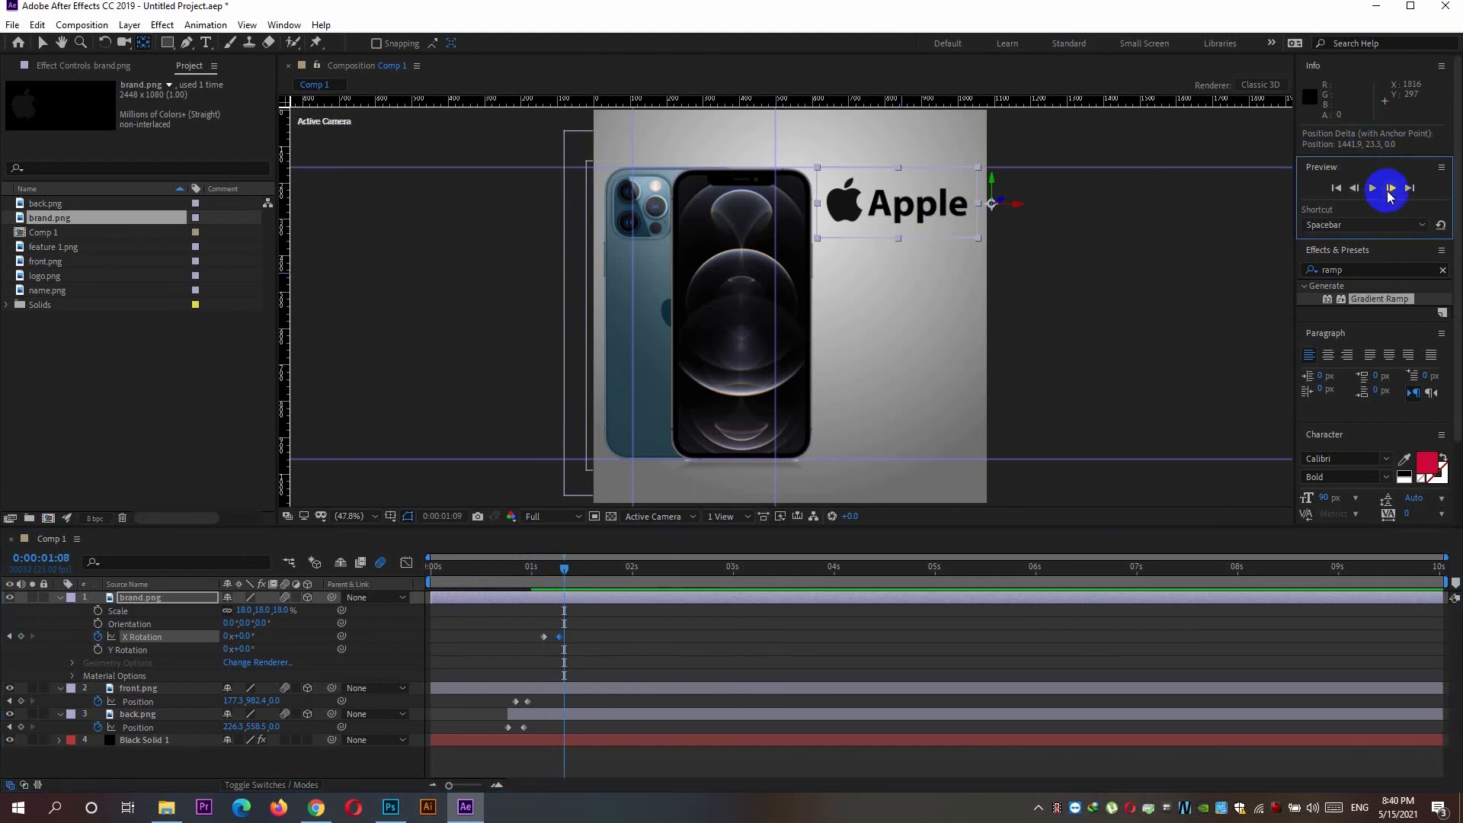
click(21, 636)
Delete all the X Rotation keyframes from brand.png
drag(609, 572, 544, 577)
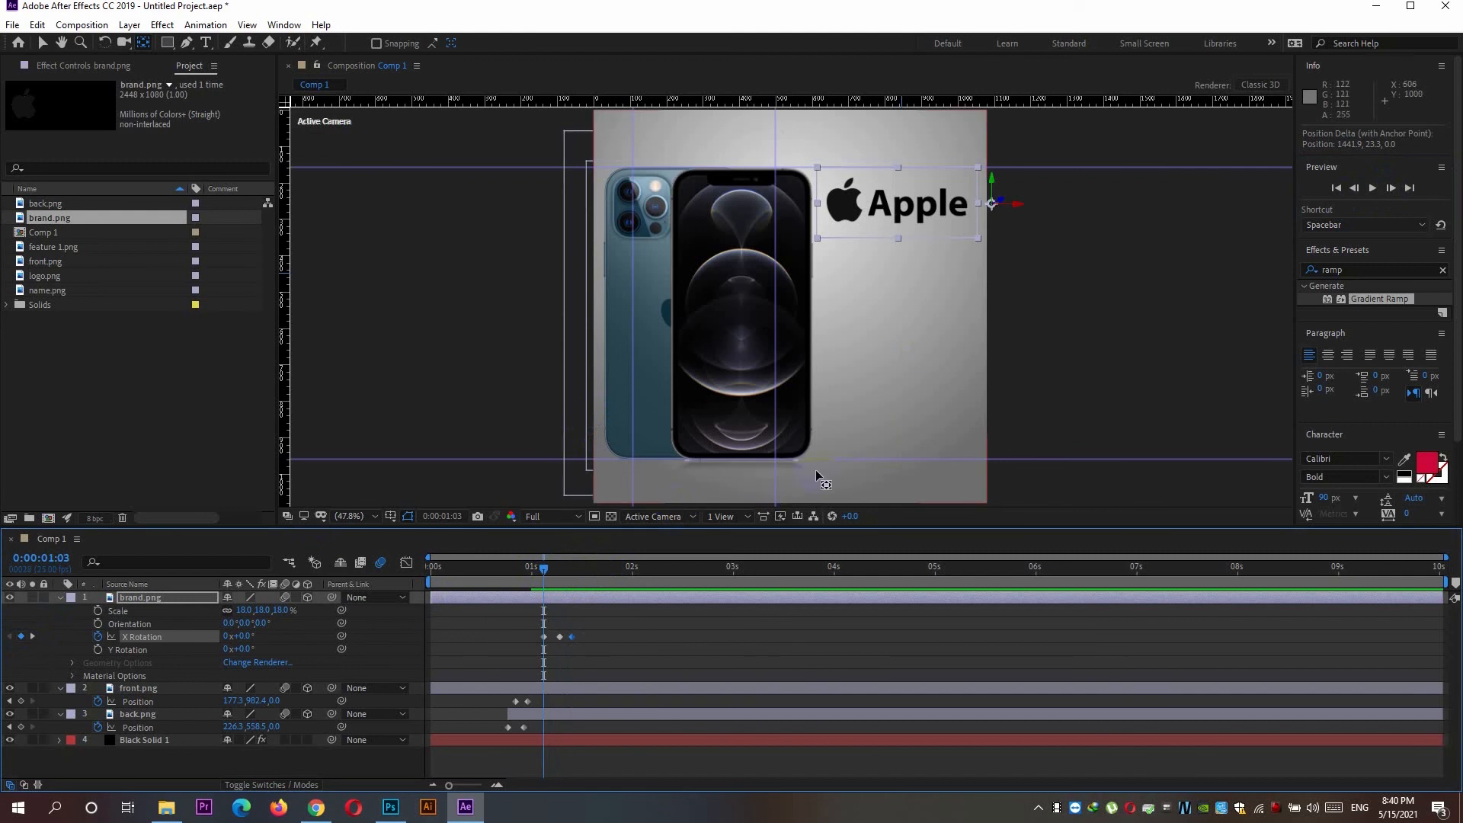
drag(225, 639, 497, 672)
drag(587, 636, 565, 640)
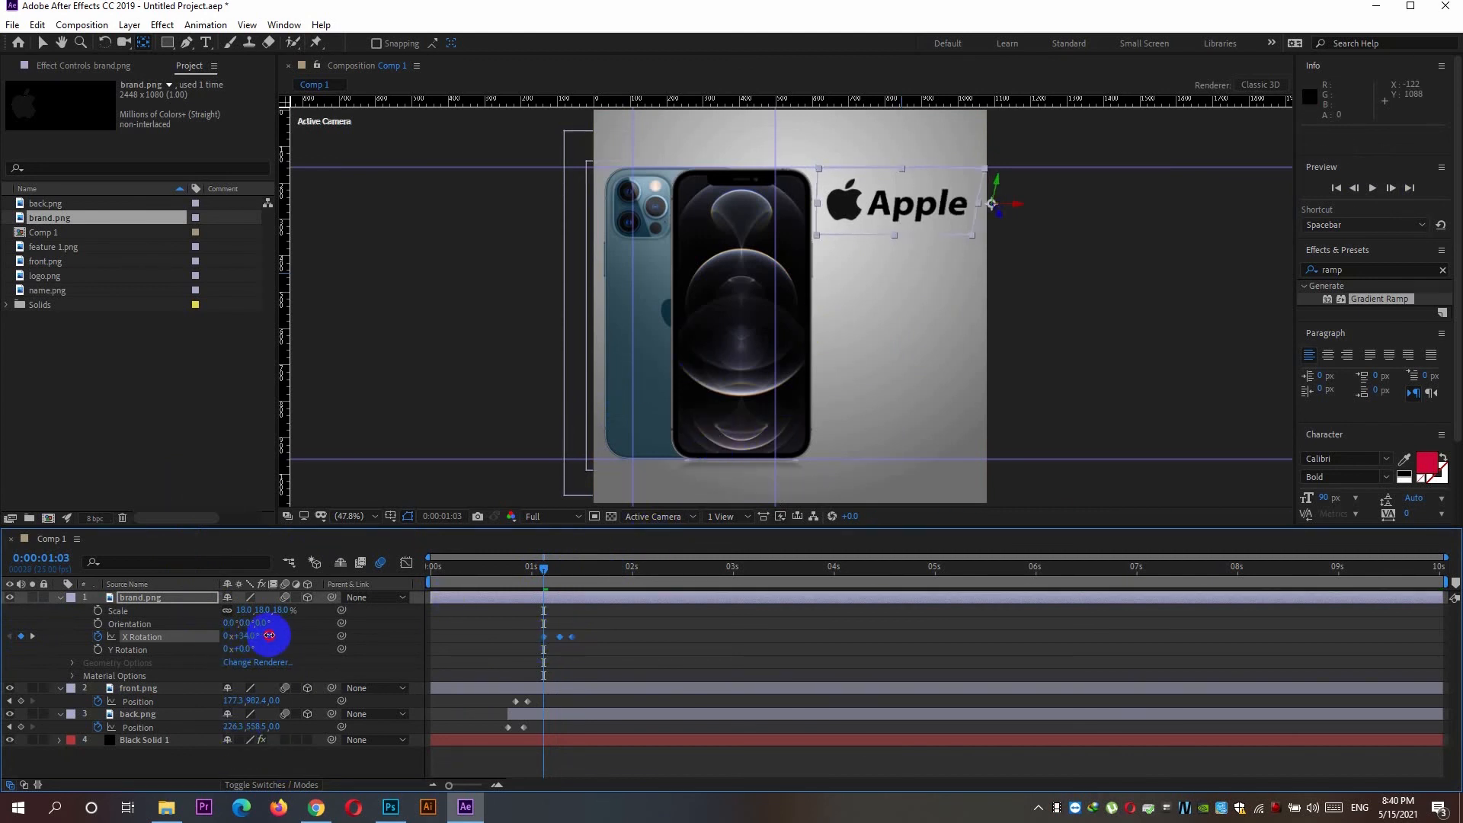
click(589, 644)
drag(589, 644, 532, 643)
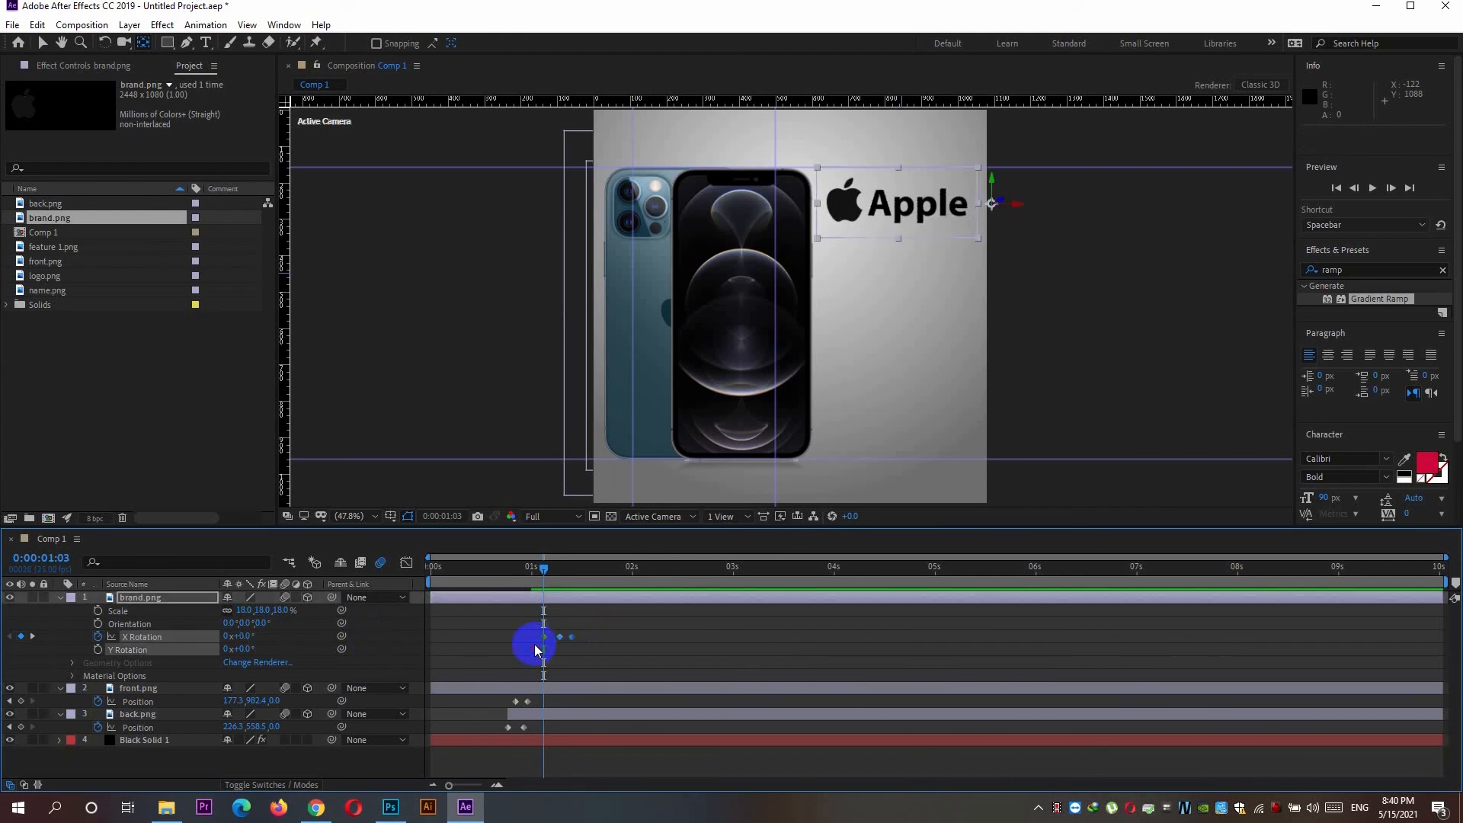
key(Delete)
Add Y Rotation keyframes to brand.png at 0:00:01:03, 0:00:01:06 and about 0:00:01:09
click(97, 649)
click(1388, 188)
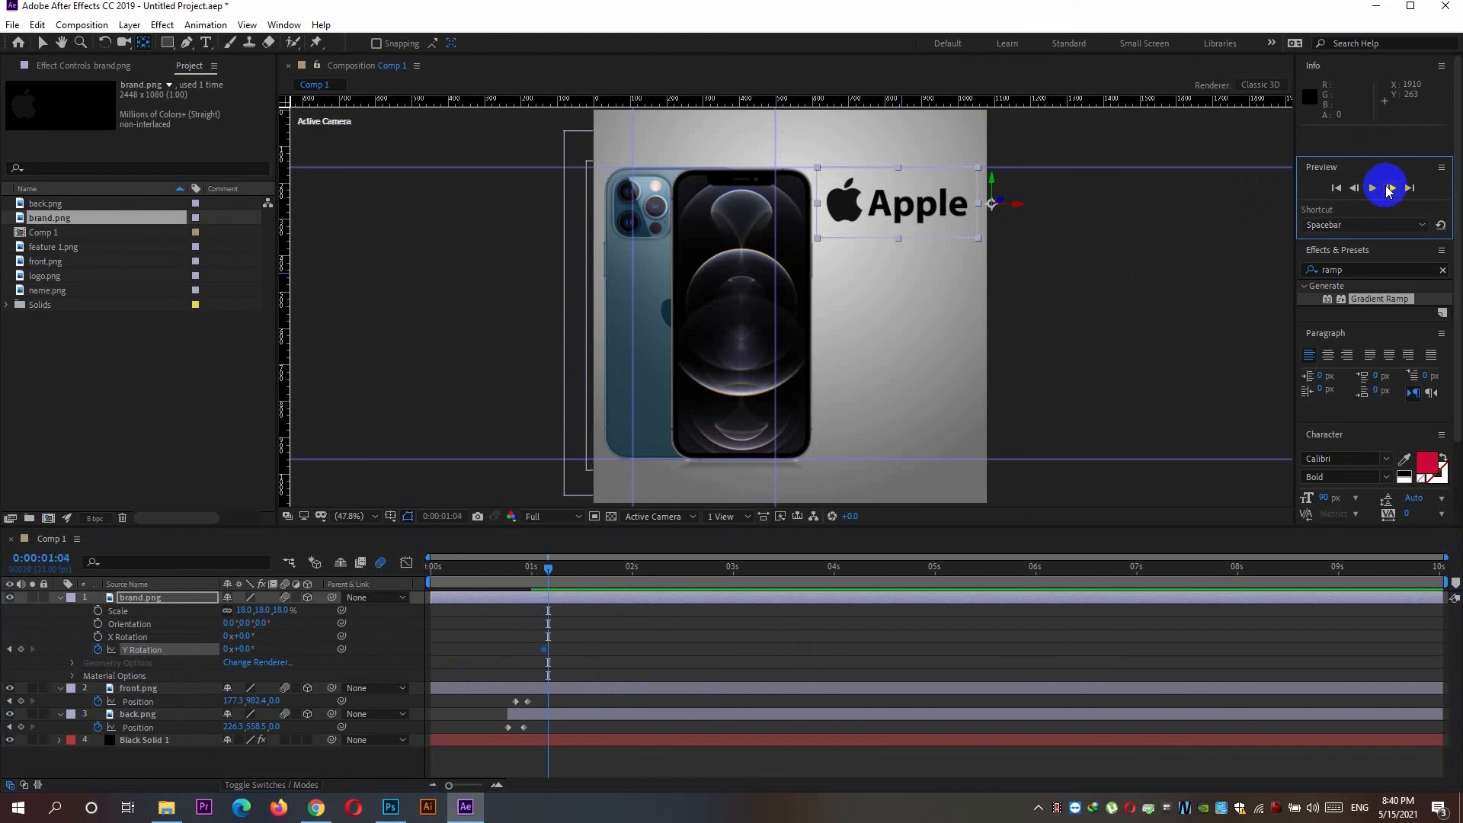
click(1388, 189)
click(37, 650)
click(1389, 188)
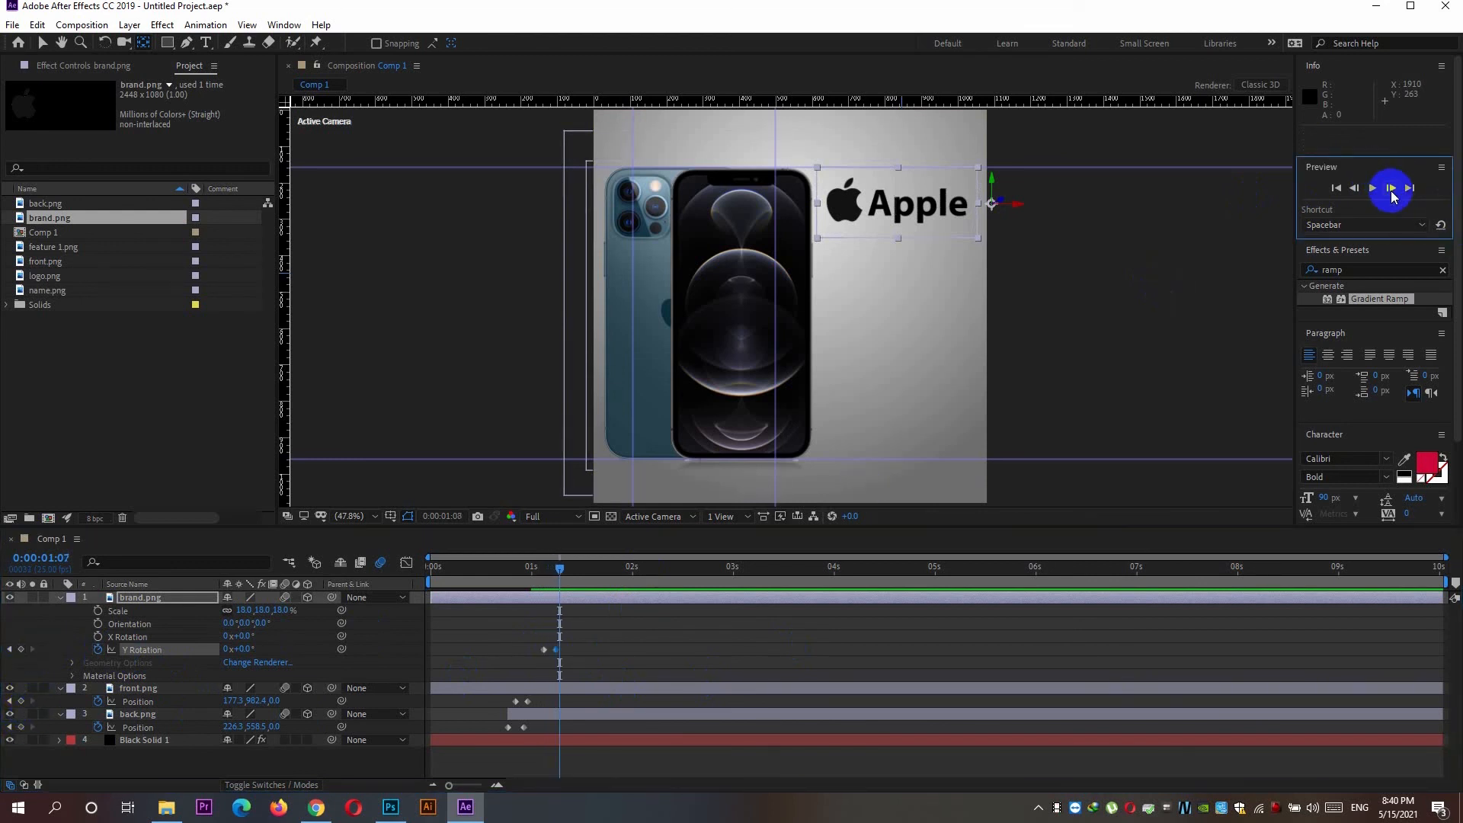
click(1391, 191)
click(1391, 190)
click(21, 649)
Set brand.png's Y Rotation to -73° at 0:00:01:03 and 73° at 0:00:01:06
click(565, 560)
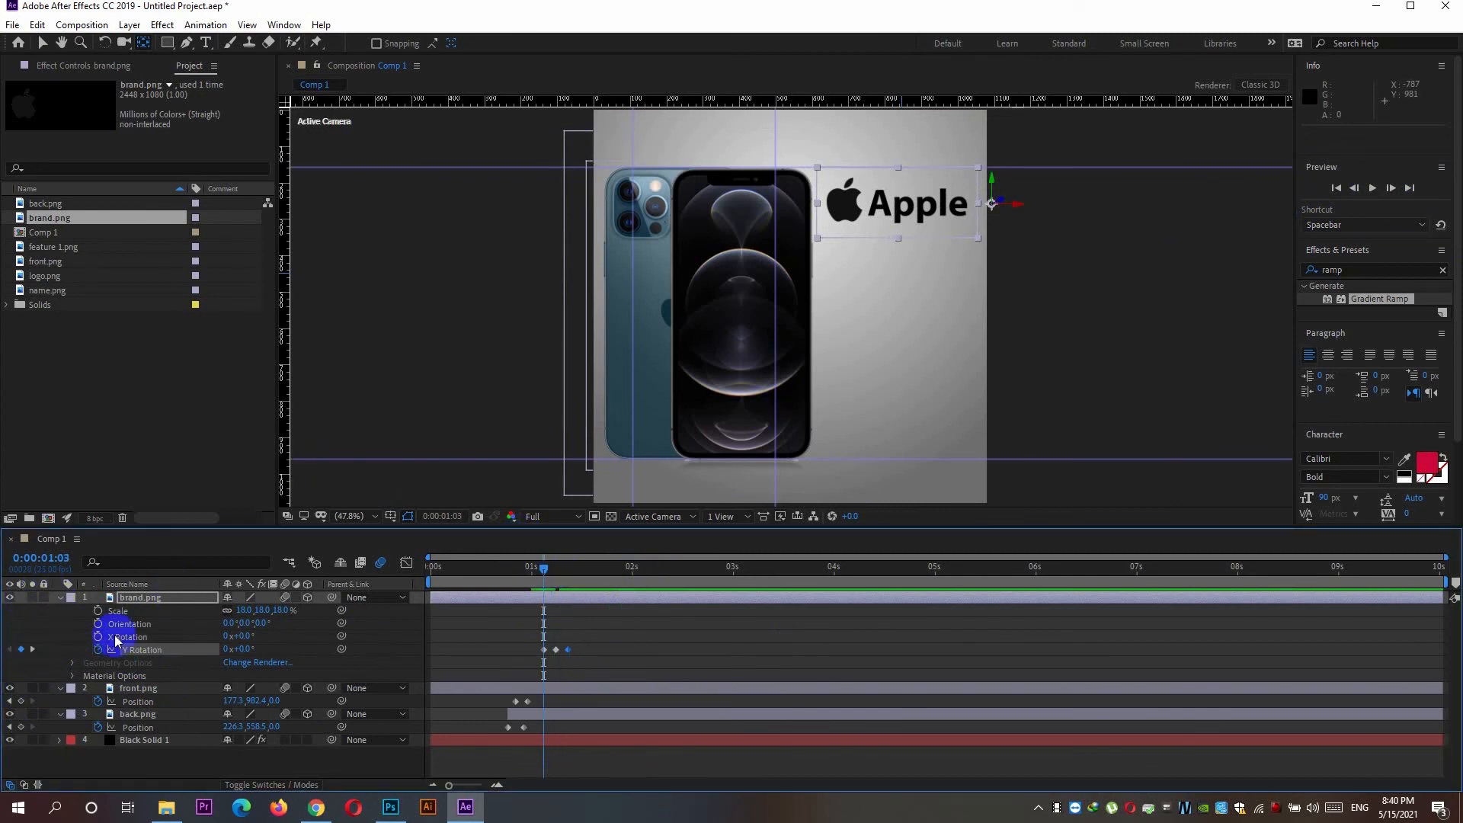
drag(244, 648, 181, 646)
click(436, 598)
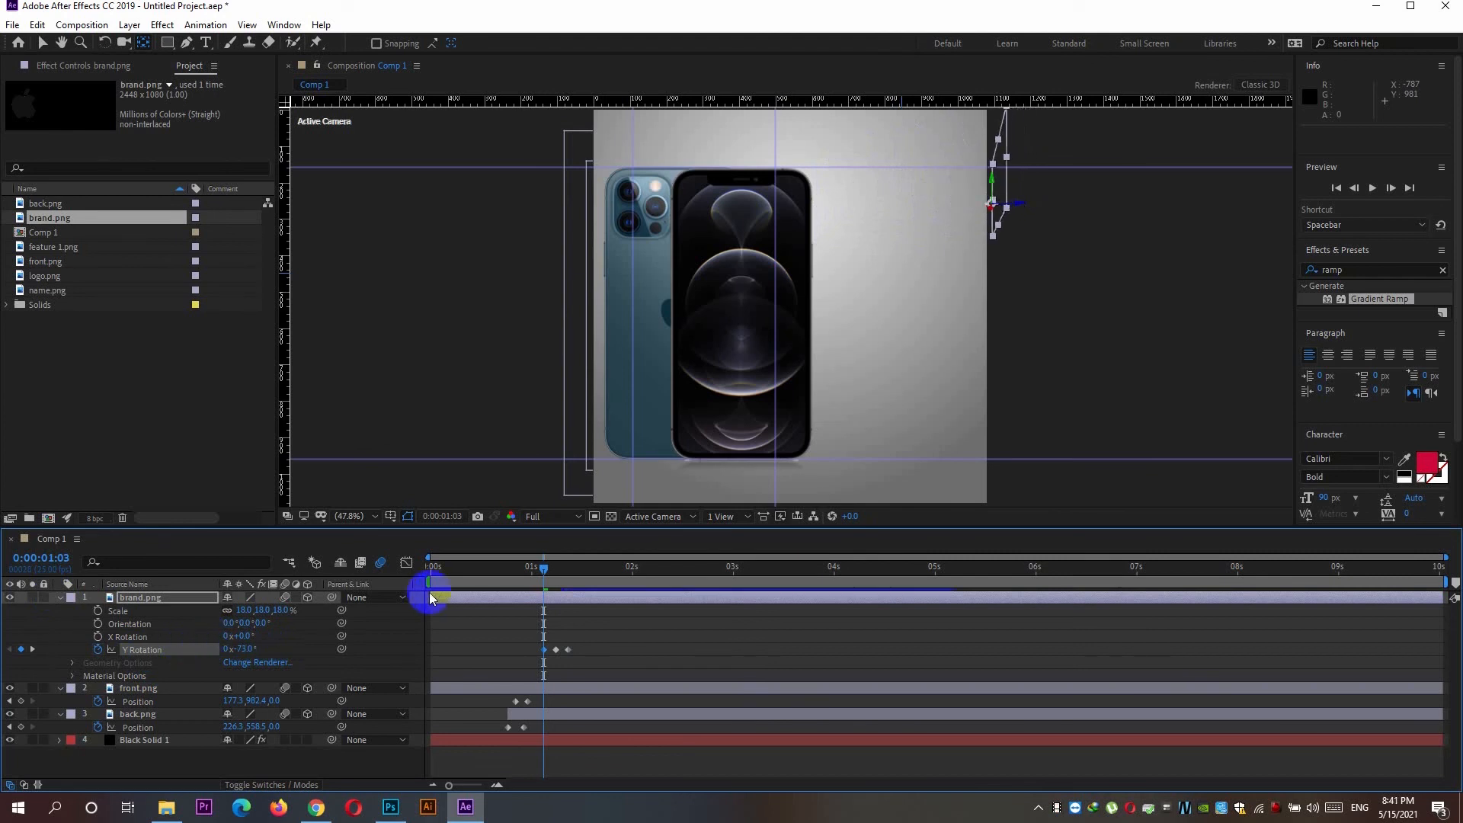
drag(533, 568, 558, 569)
click(231, 644)
drag(242, 652, 293, 642)
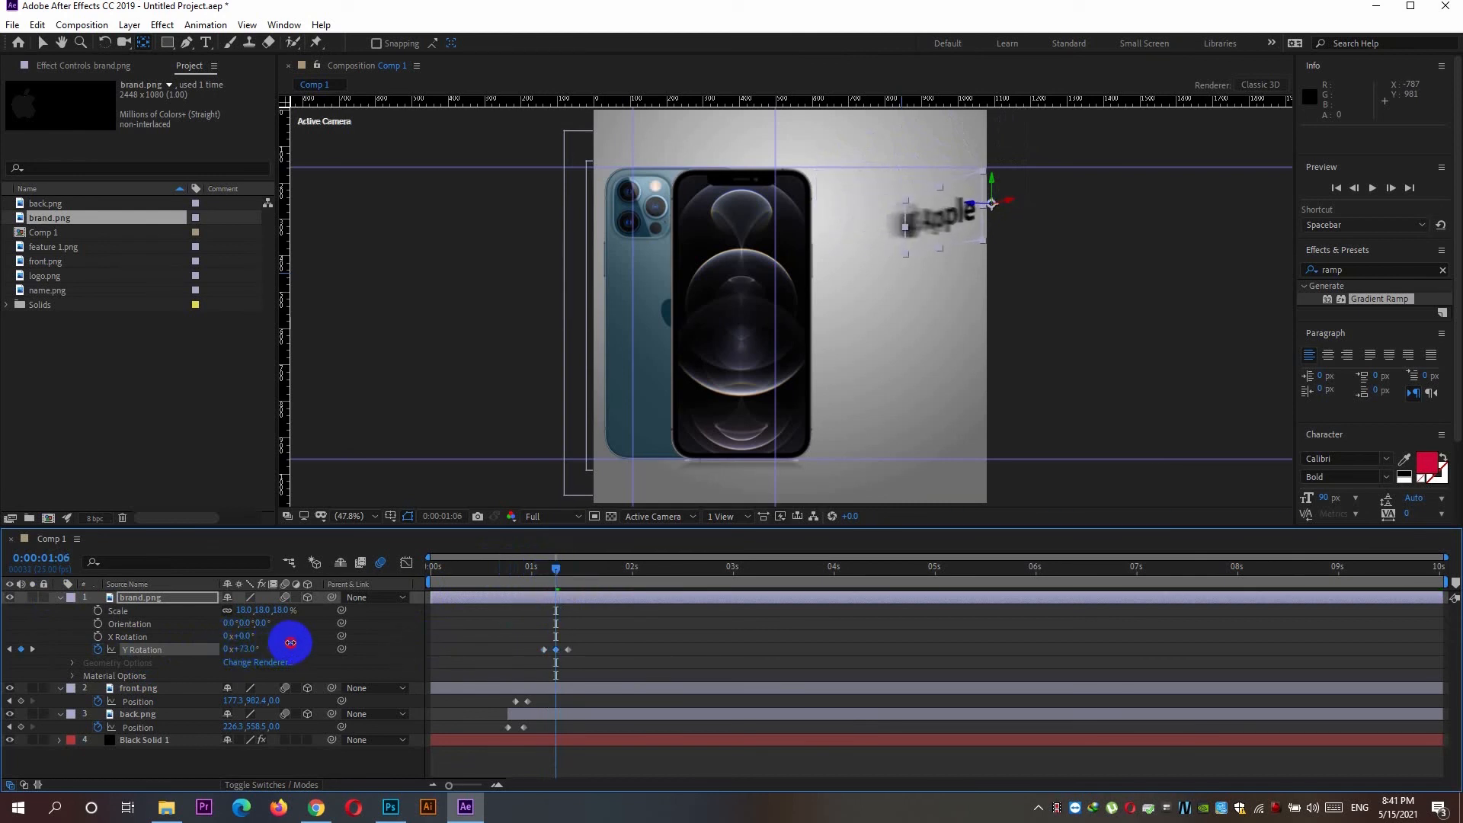
Check the phone and Apple logo animation from 0:00:00:19 to 0:00:01:12
click(551, 579)
drag(542, 565, 507, 569)
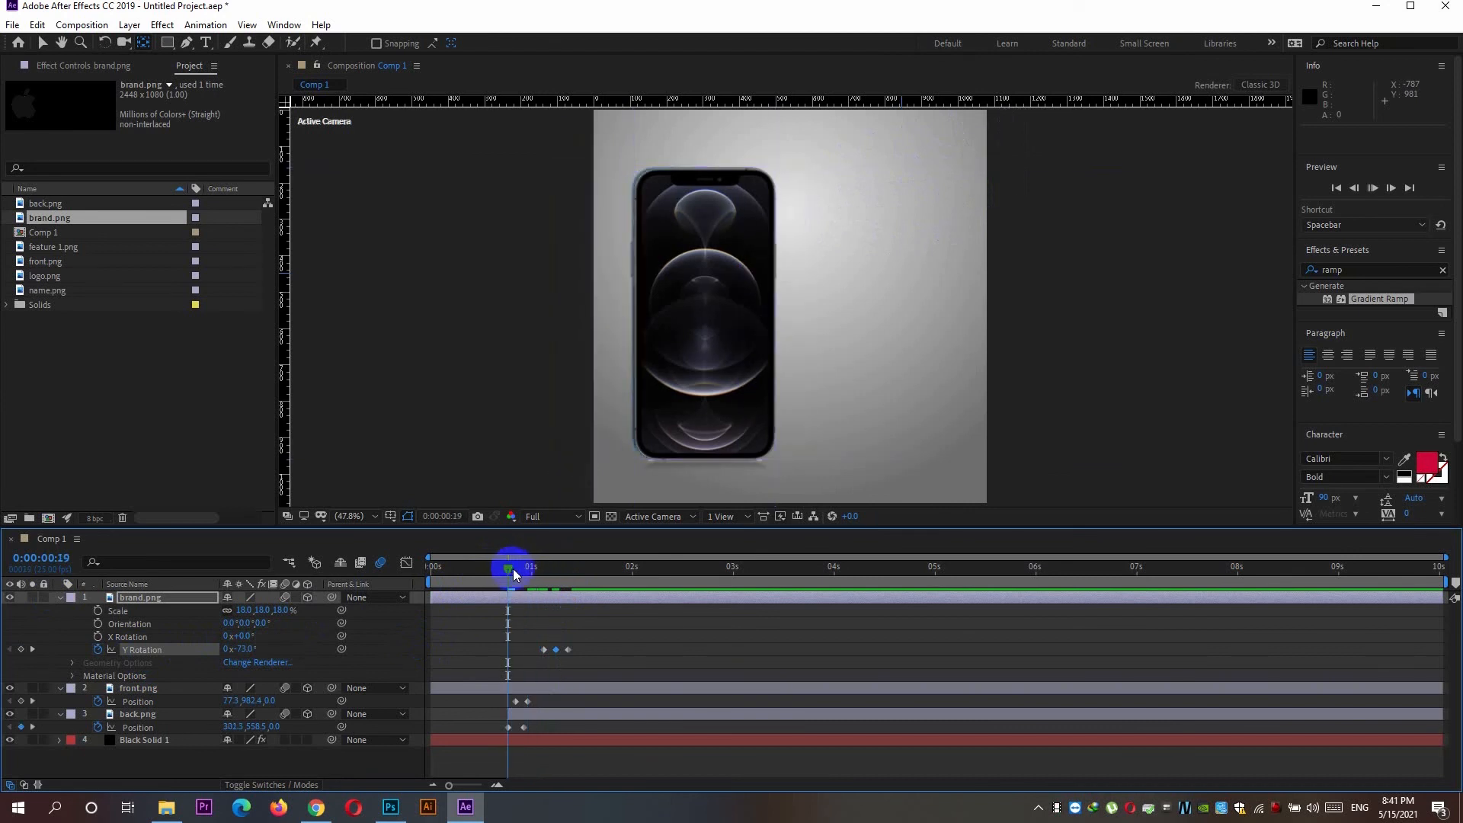
drag(610, 565, 582, 570)
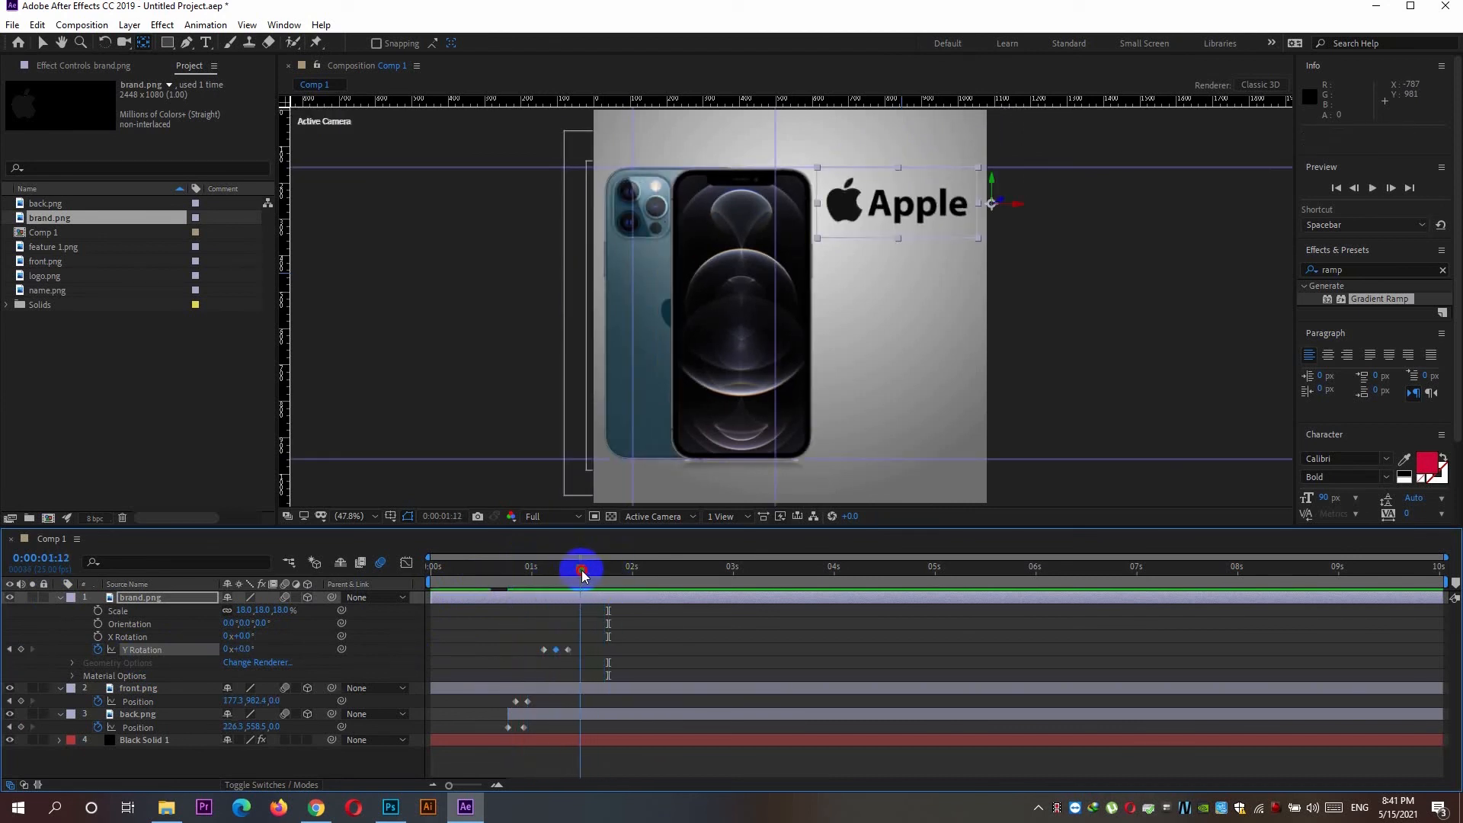
Add name.png to the composition, scale it to 49% and place it under the Apple logo at about 841, 423
click(43, 291)
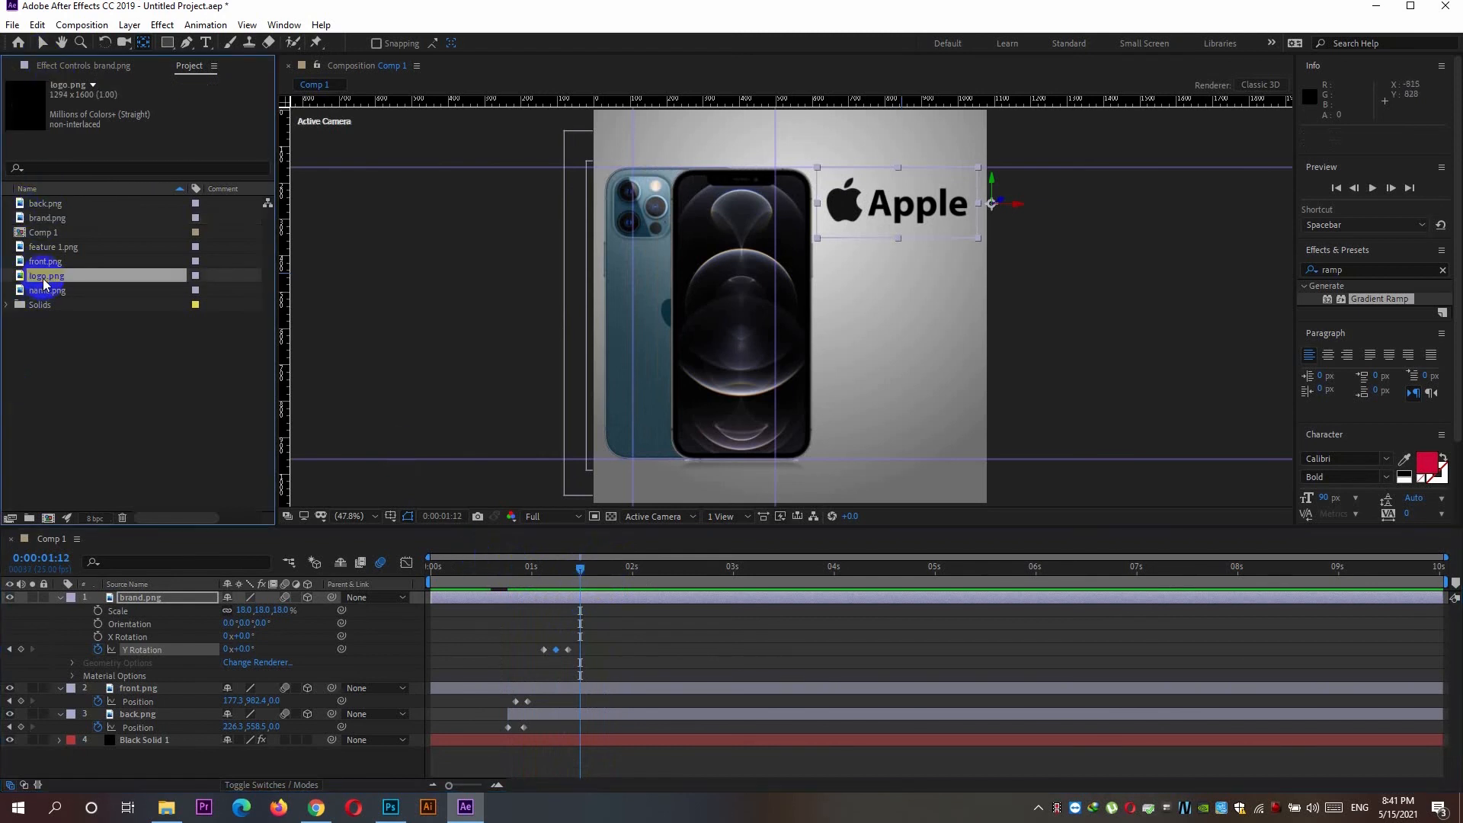
click(48, 219)
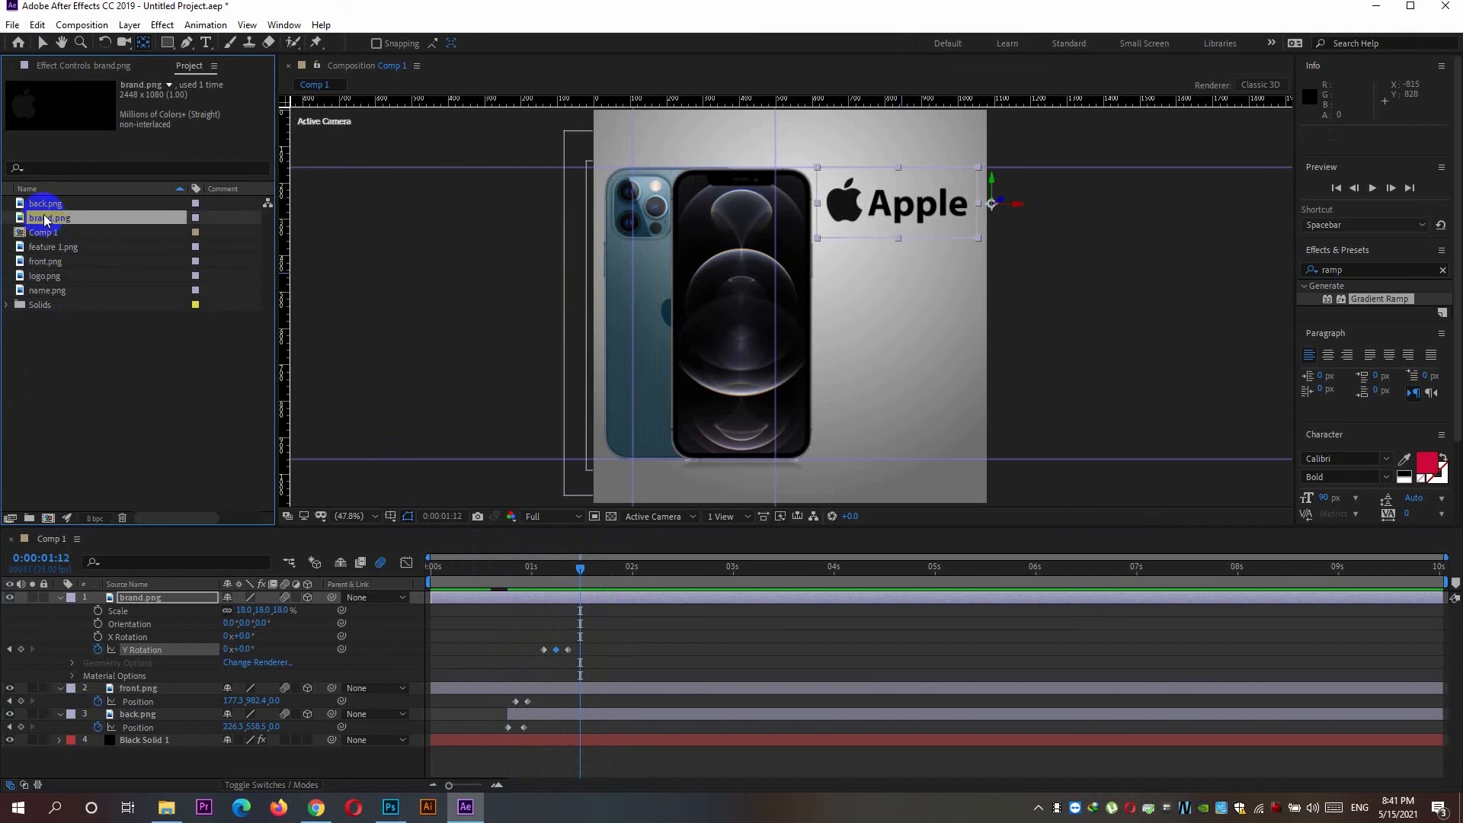
click(43, 208)
click(49, 248)
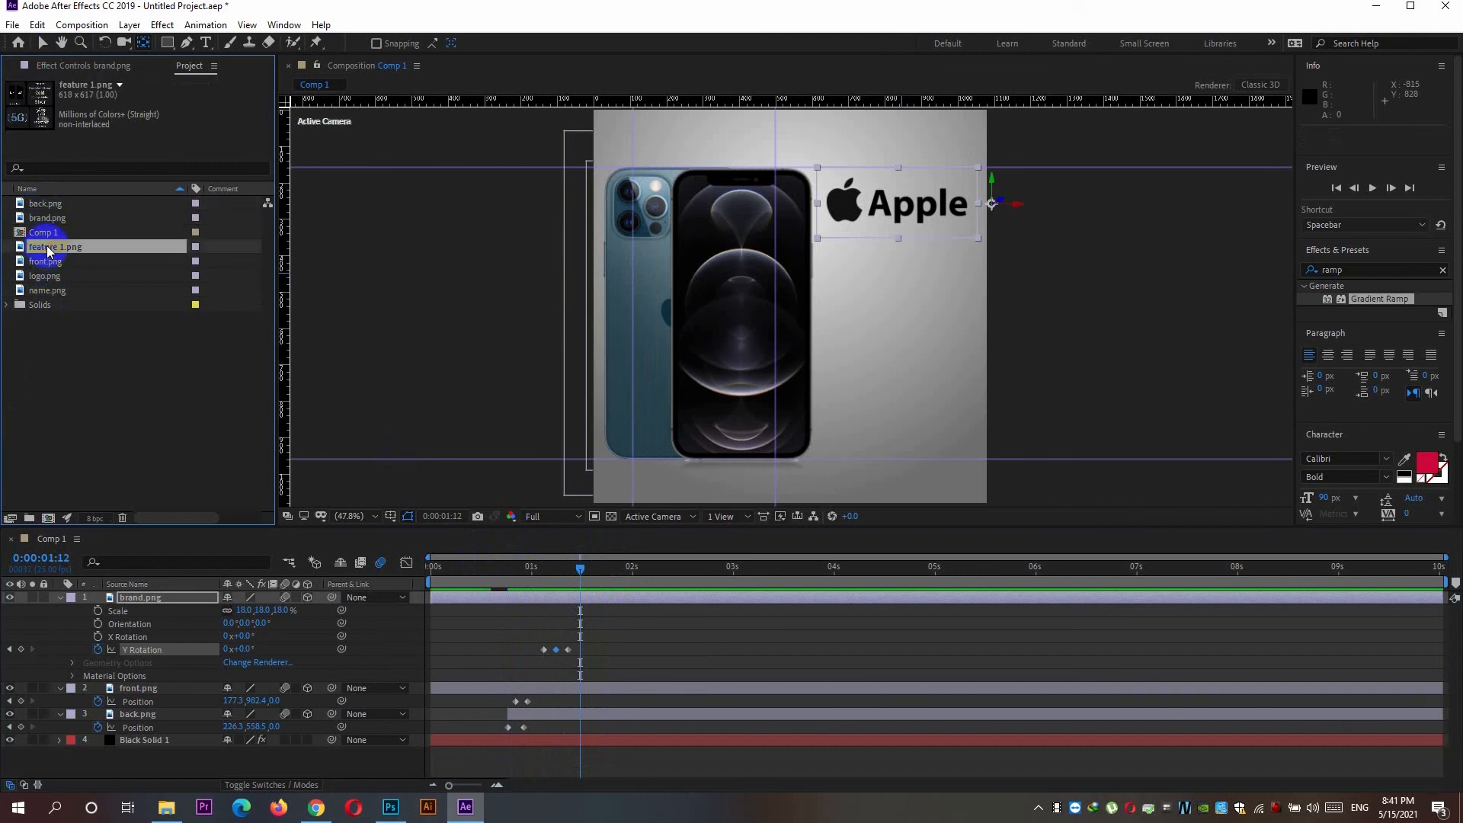
drag(46, 288, 894, 307)
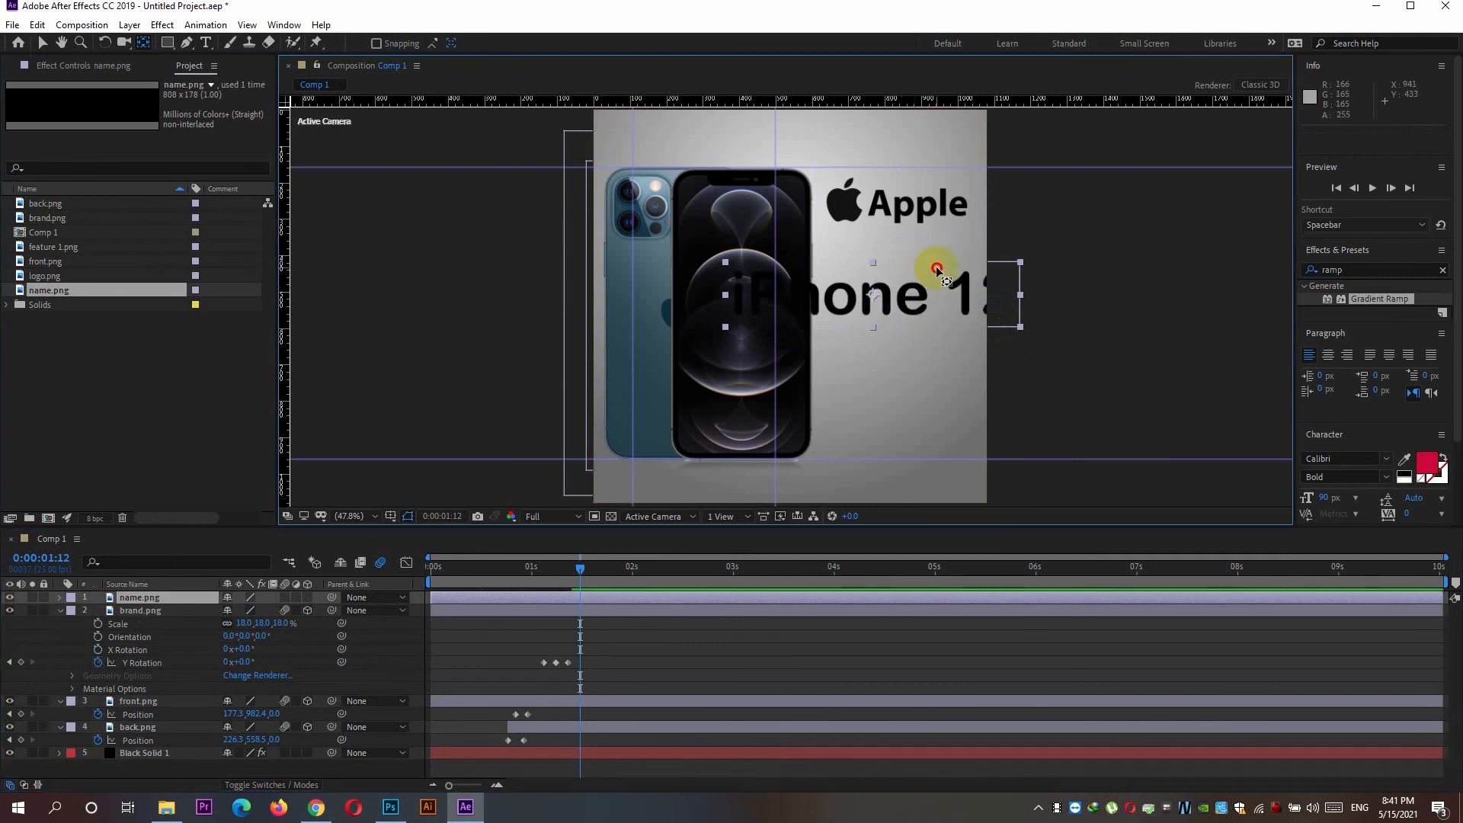
click(42, 43)
drag(913, 322, 952, 282)
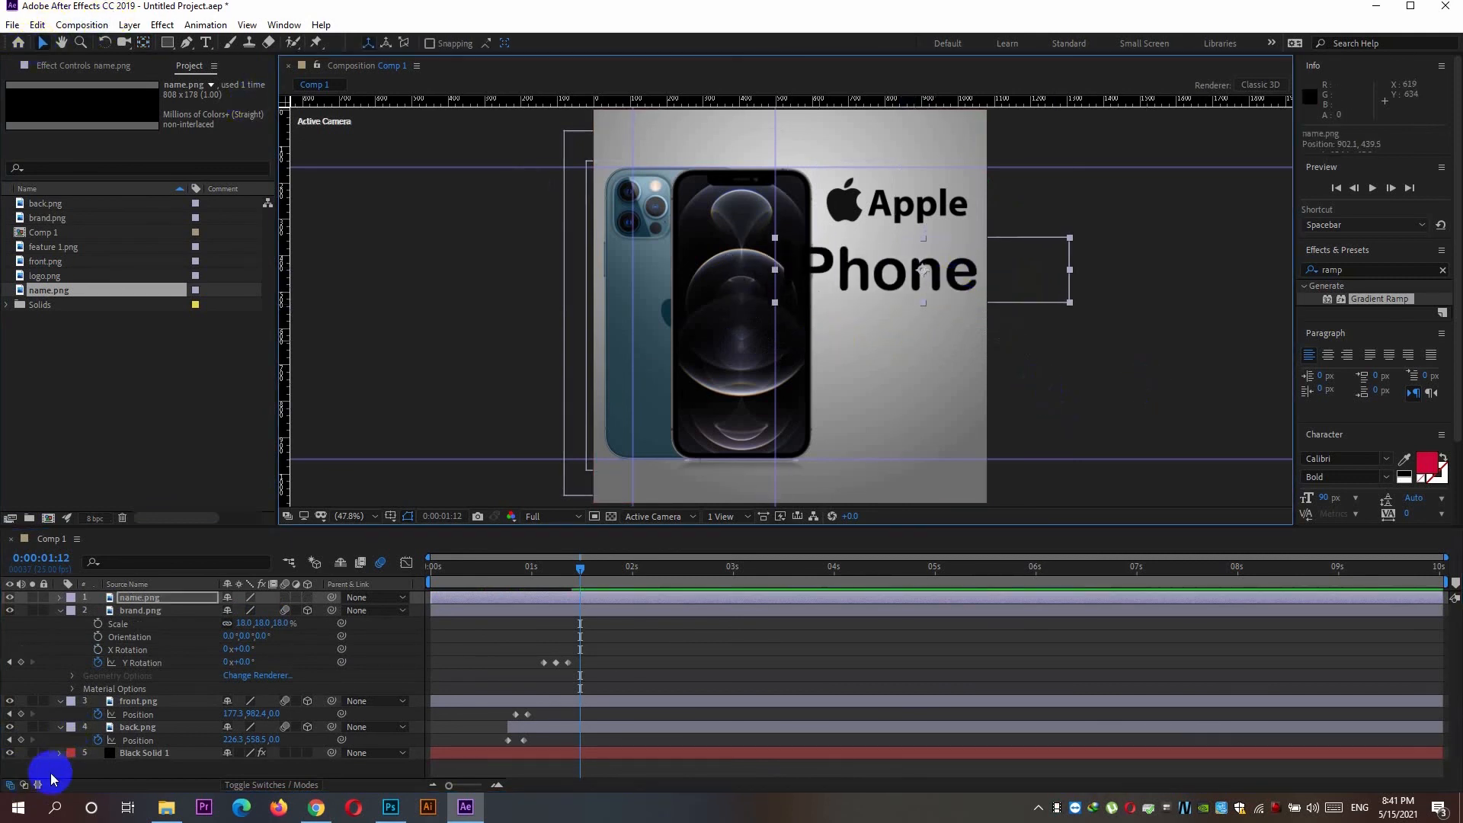
key(s)
drag(242, 610, 207, 615)
drag(917, 275, 879, 271)
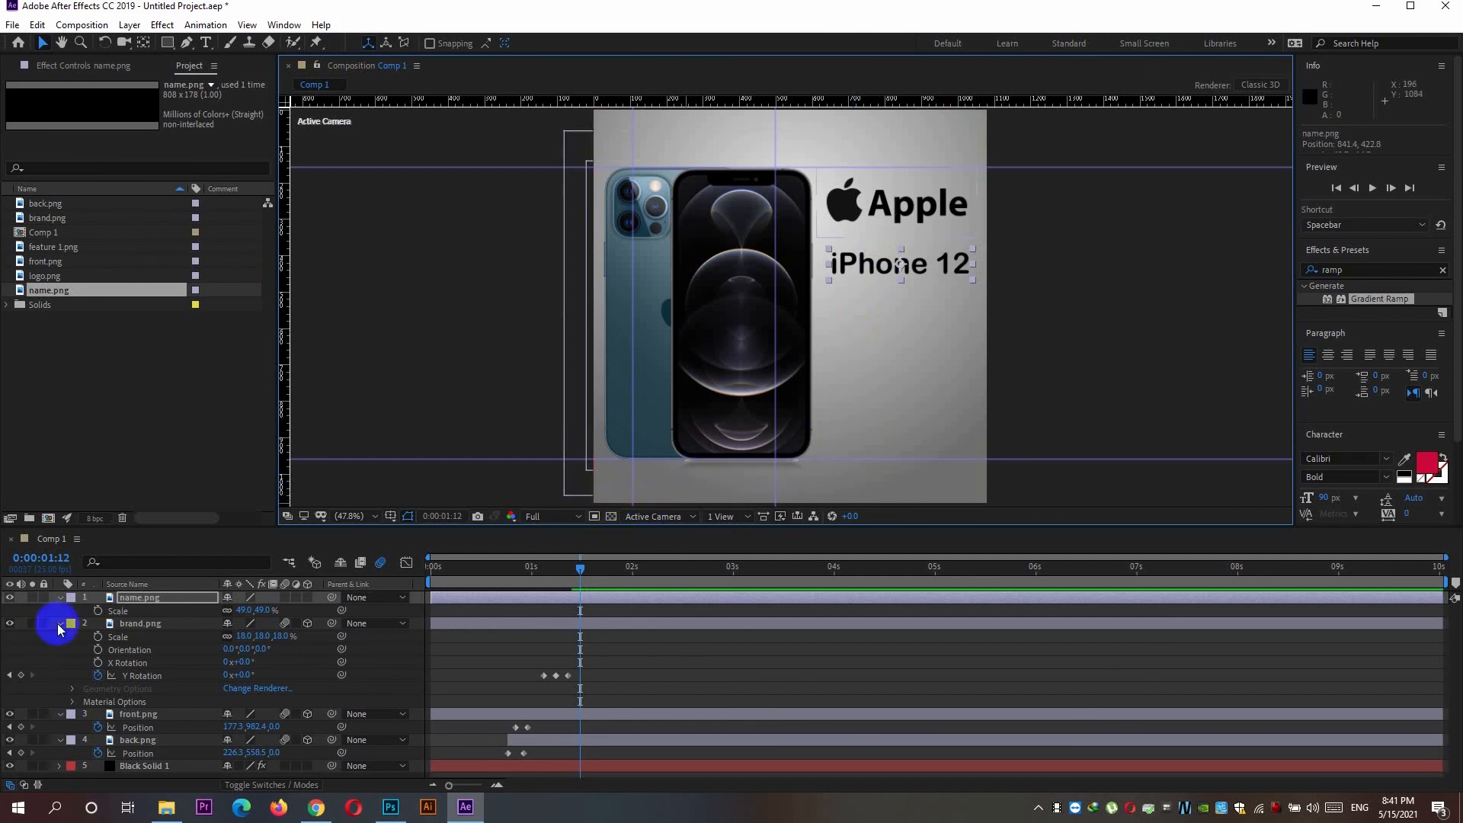
Make name.png a 3D layer with motion blur and set a Y Rotation keyframe at 0:00:01:12
click(307, 597)
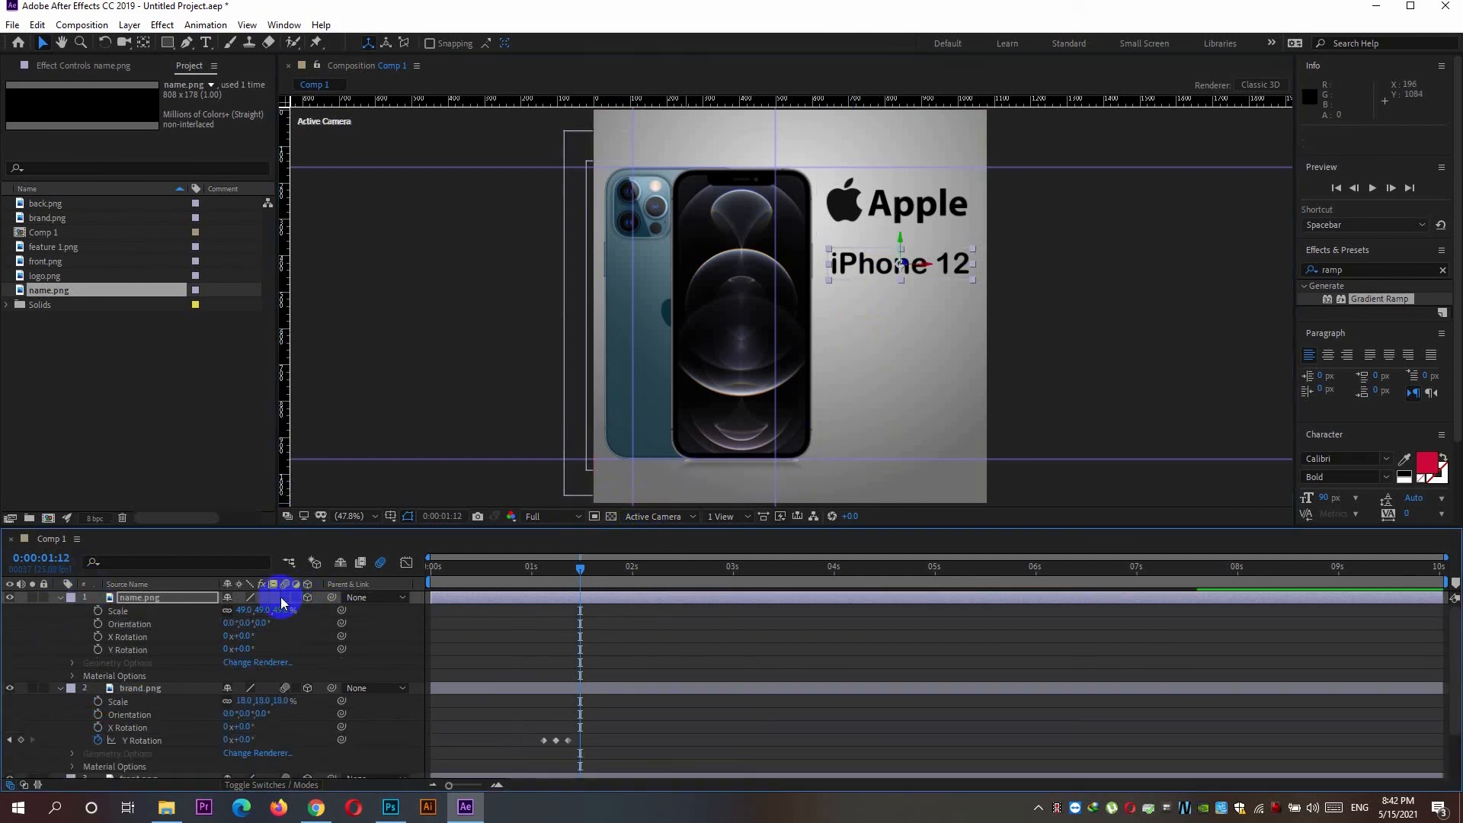
click(98, 650)
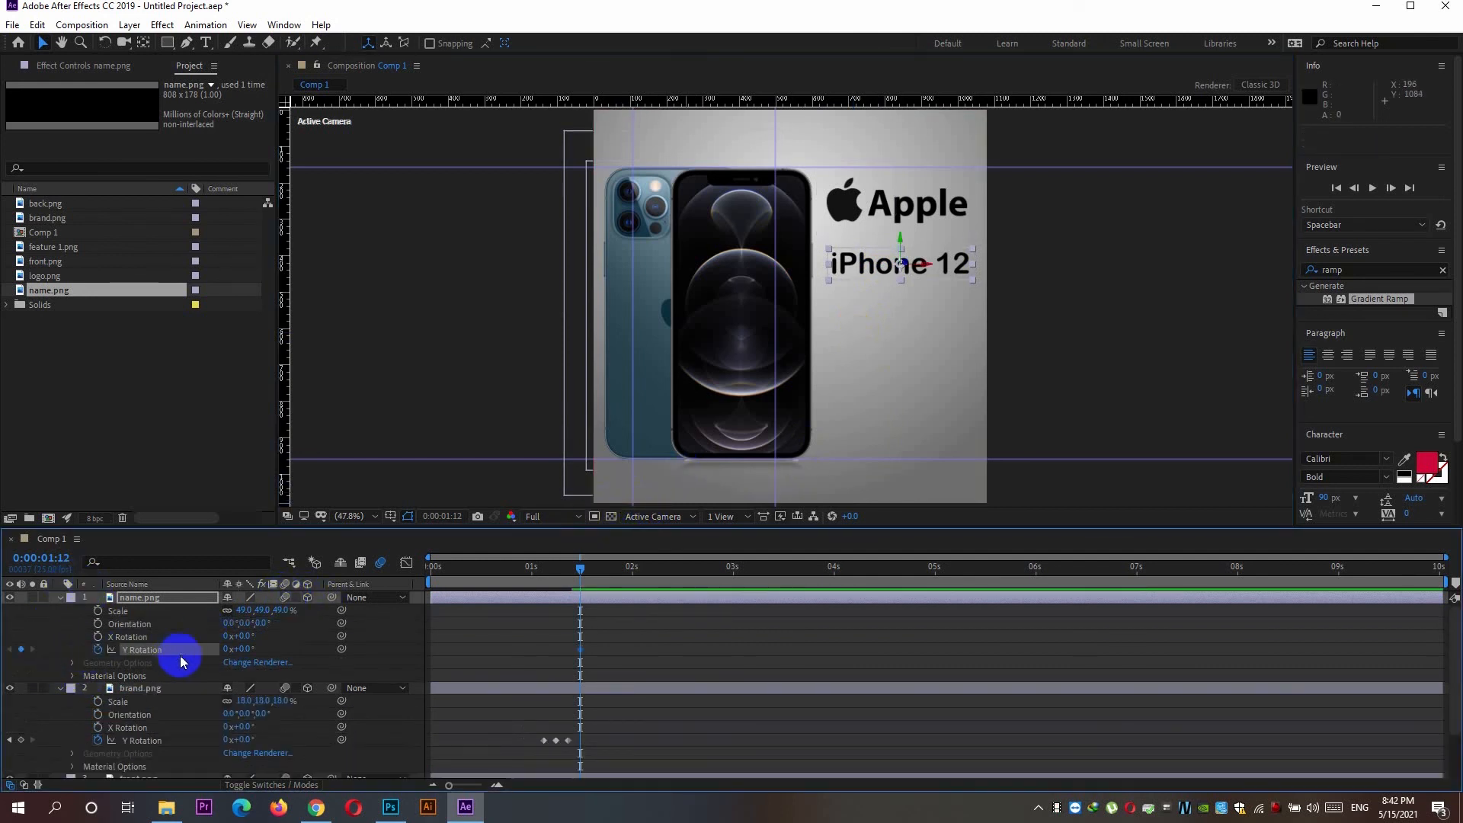
click(1391, 189)
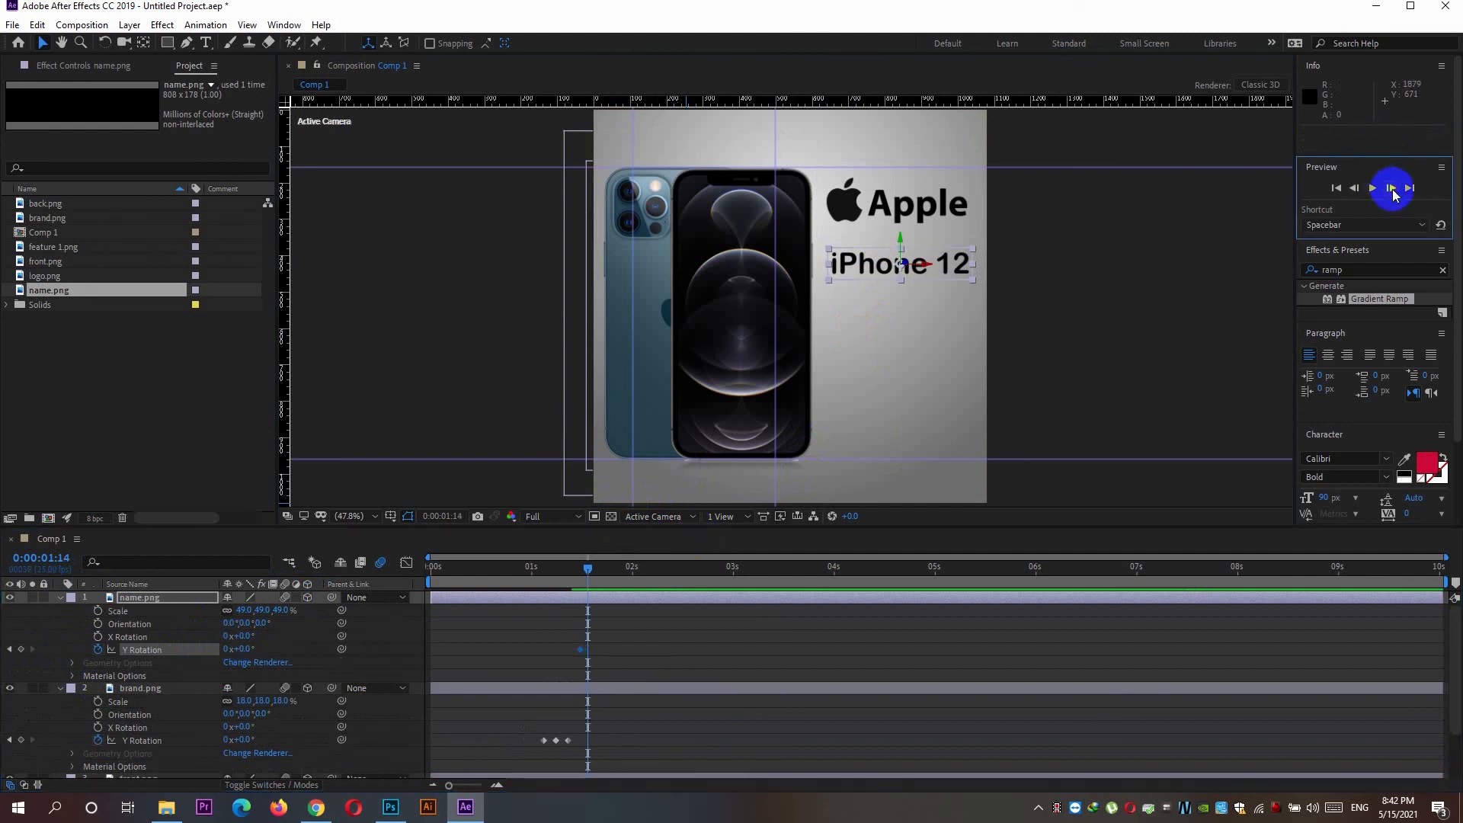
click(1392, 188)
click(20, 650)
click(1392, 188)
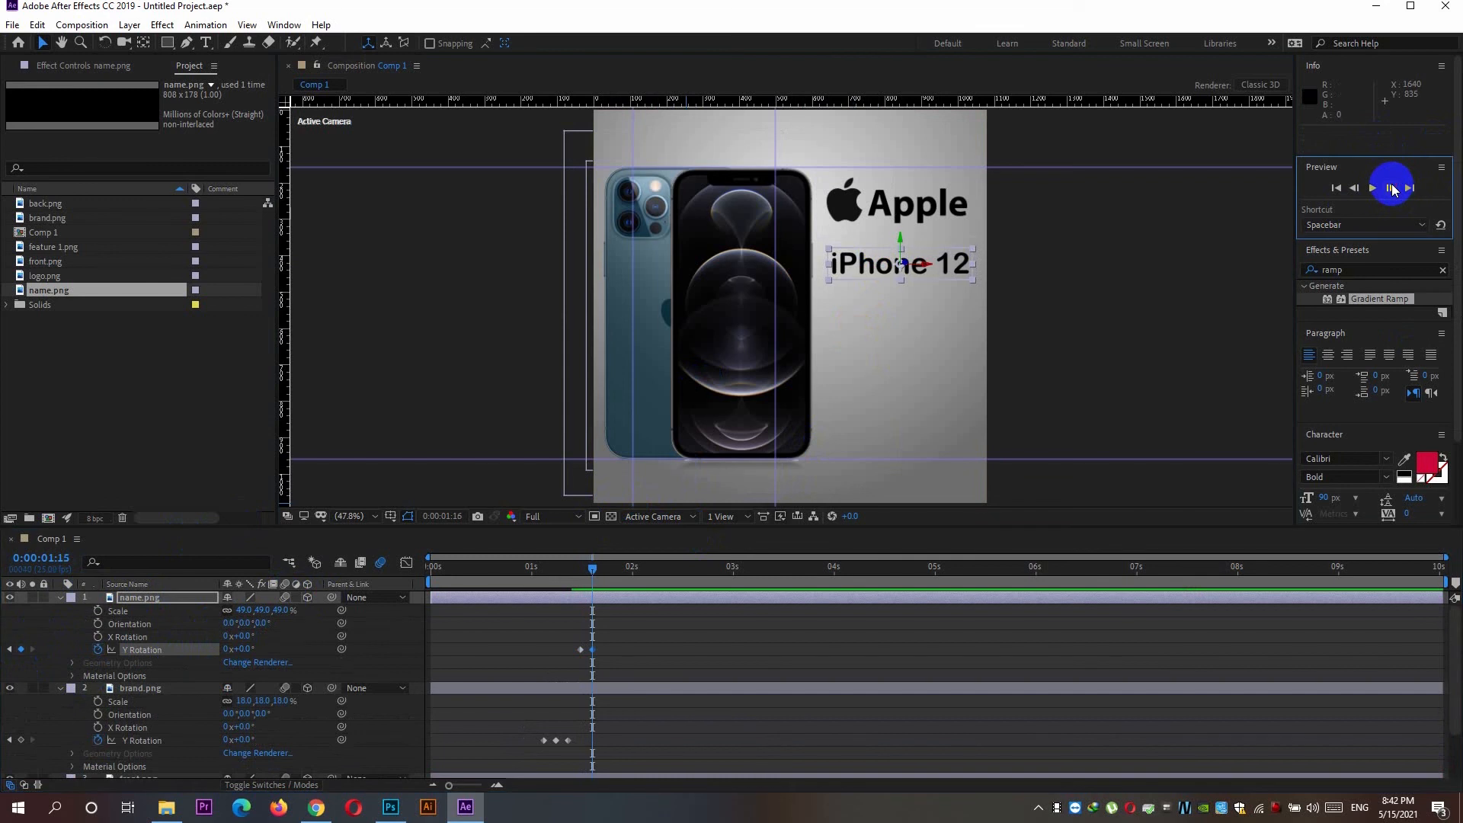
click(1391, 188)
click(21, 650)
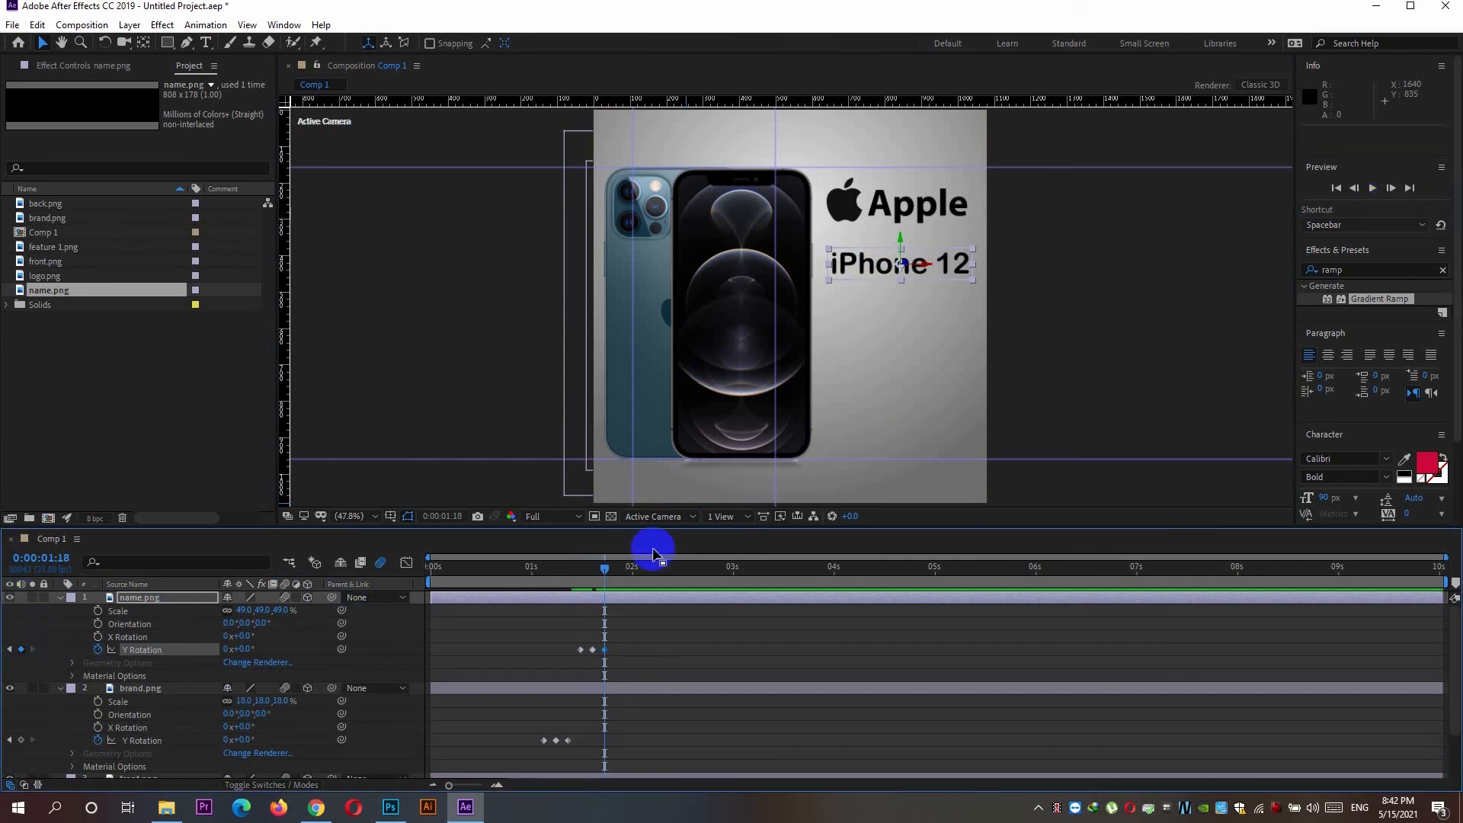
drag(588, 570, 579, 570)
key(ctrl+z)
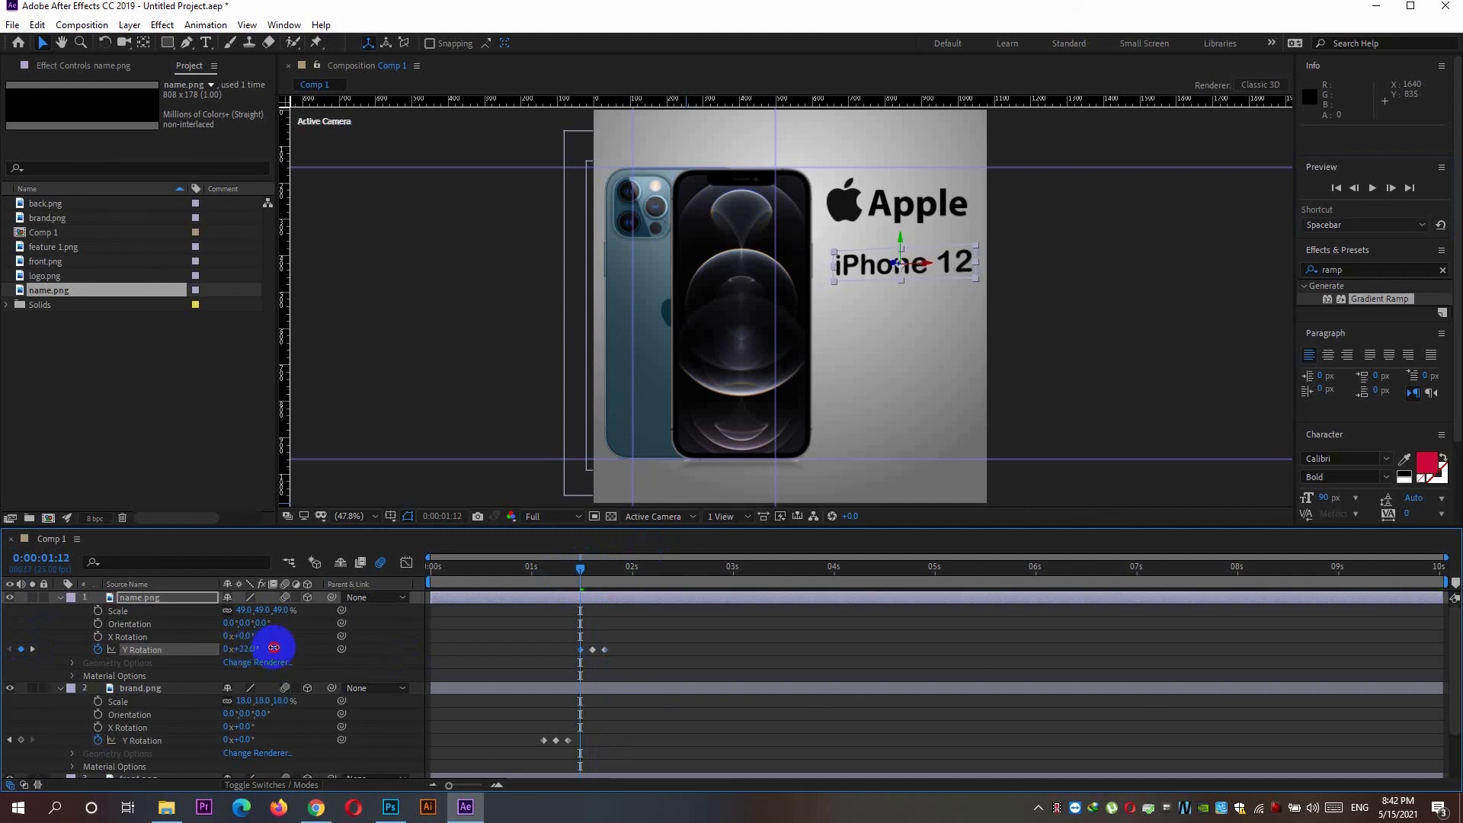
drag(588, 629, 633, 674)
key(Delete)
Move name.png's anchor point just past the right end of its text and add Y Rotation keyframes at 0:00:01:15 and 0:00:01:18
click(142, 42)
drag(902, 263, 989, 263)
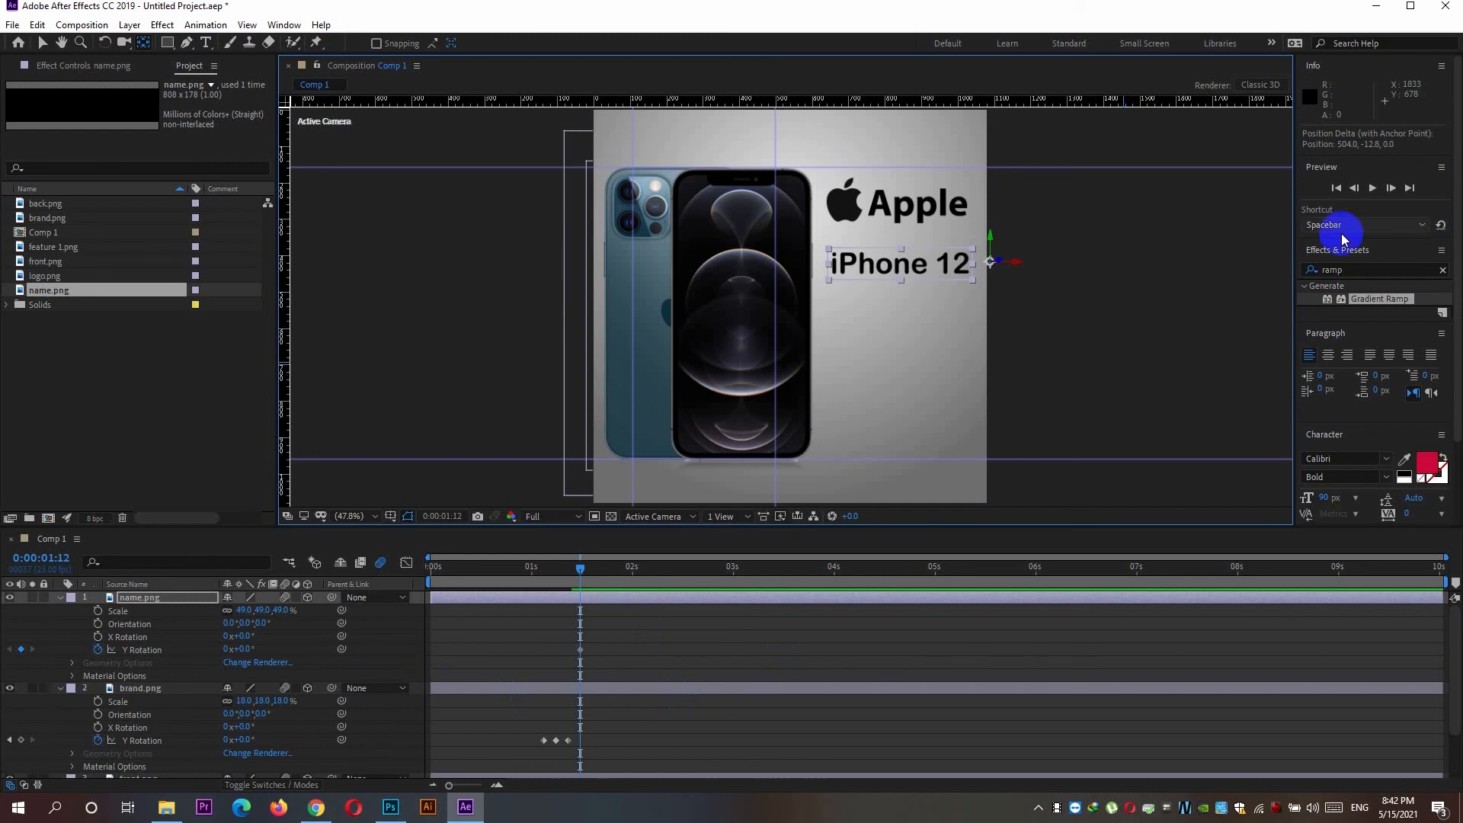
click(1388, 190)
click(1388, 190)
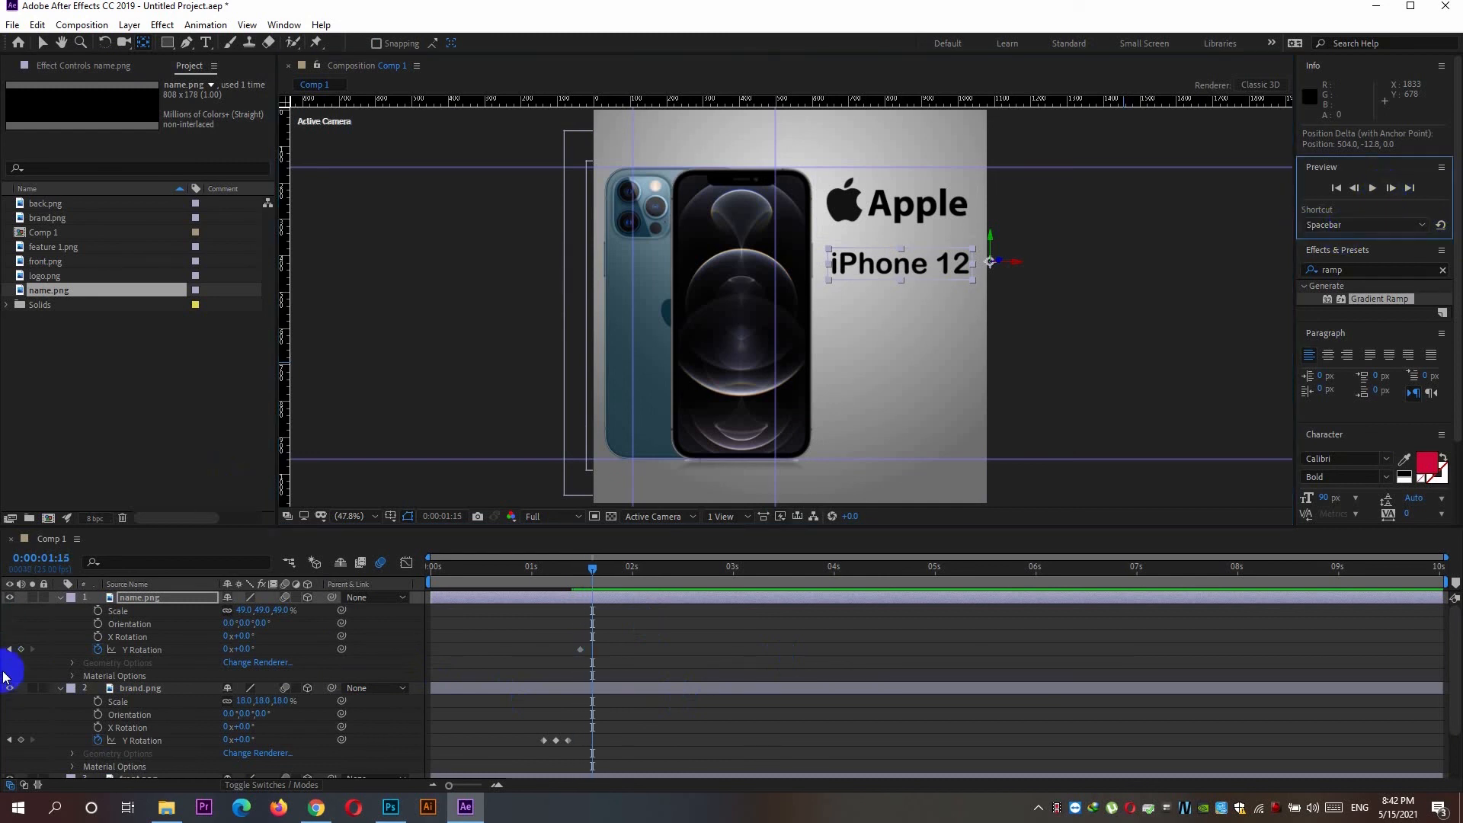
click(20, 649)
click(1394, 189)
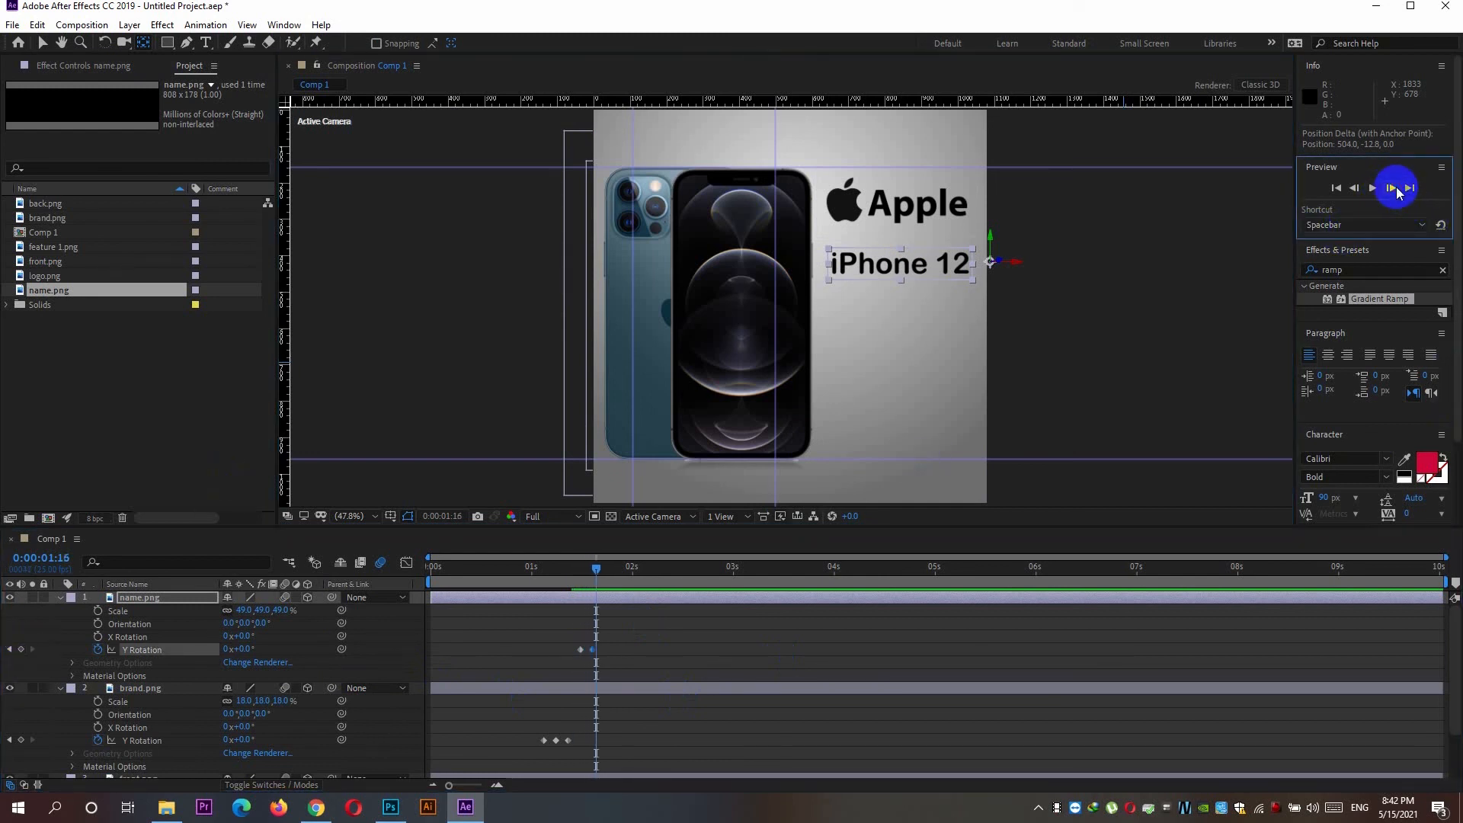
key(Page_Down)
click(20, 649)
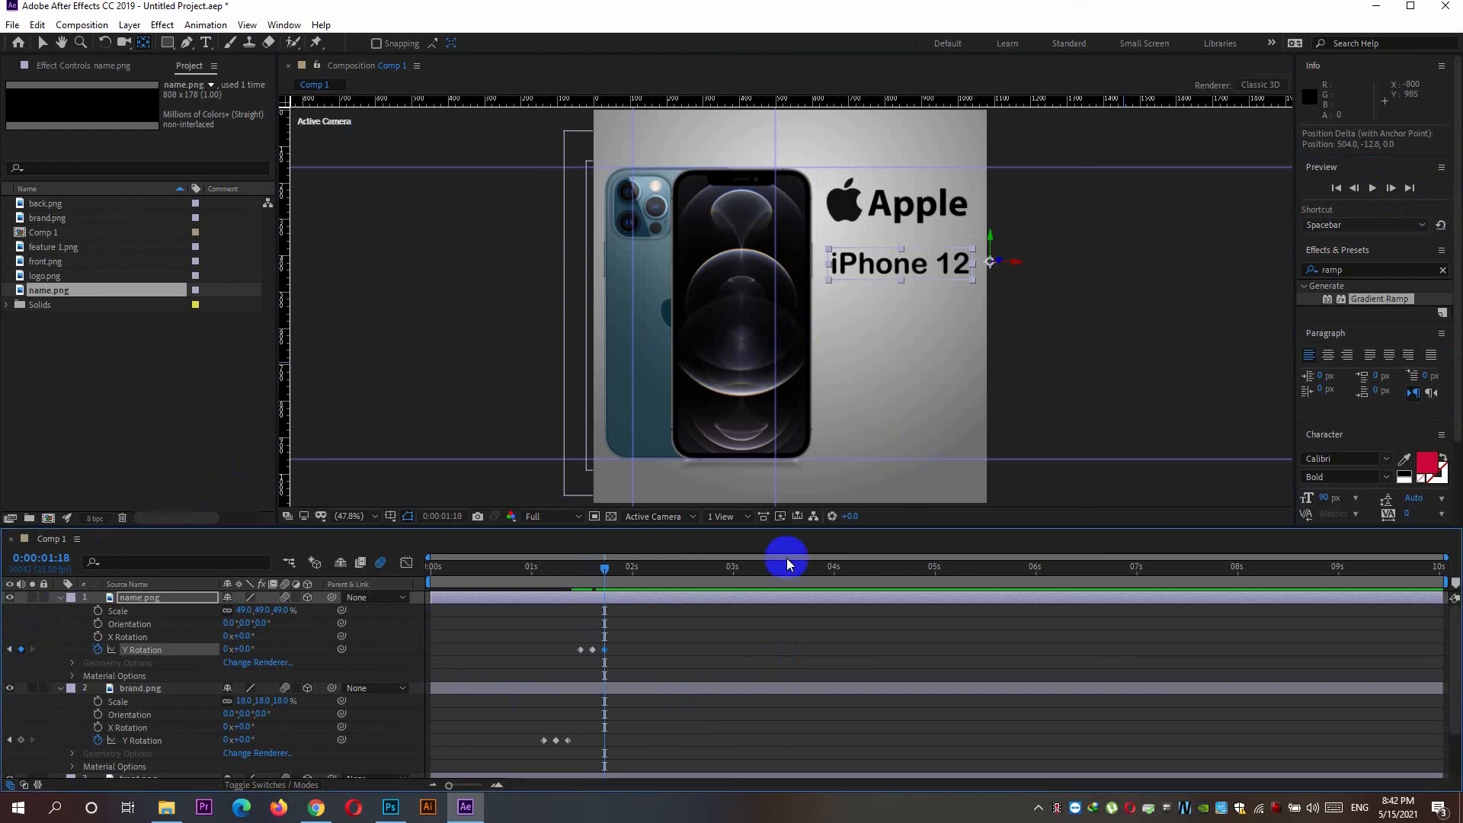
Set name.png's Y Rotation to -75° at 0:00:01:12 and 72° at 0:00:01:15
drag(585, 565, 580, 566)
drag(242, 649, 184, 649)
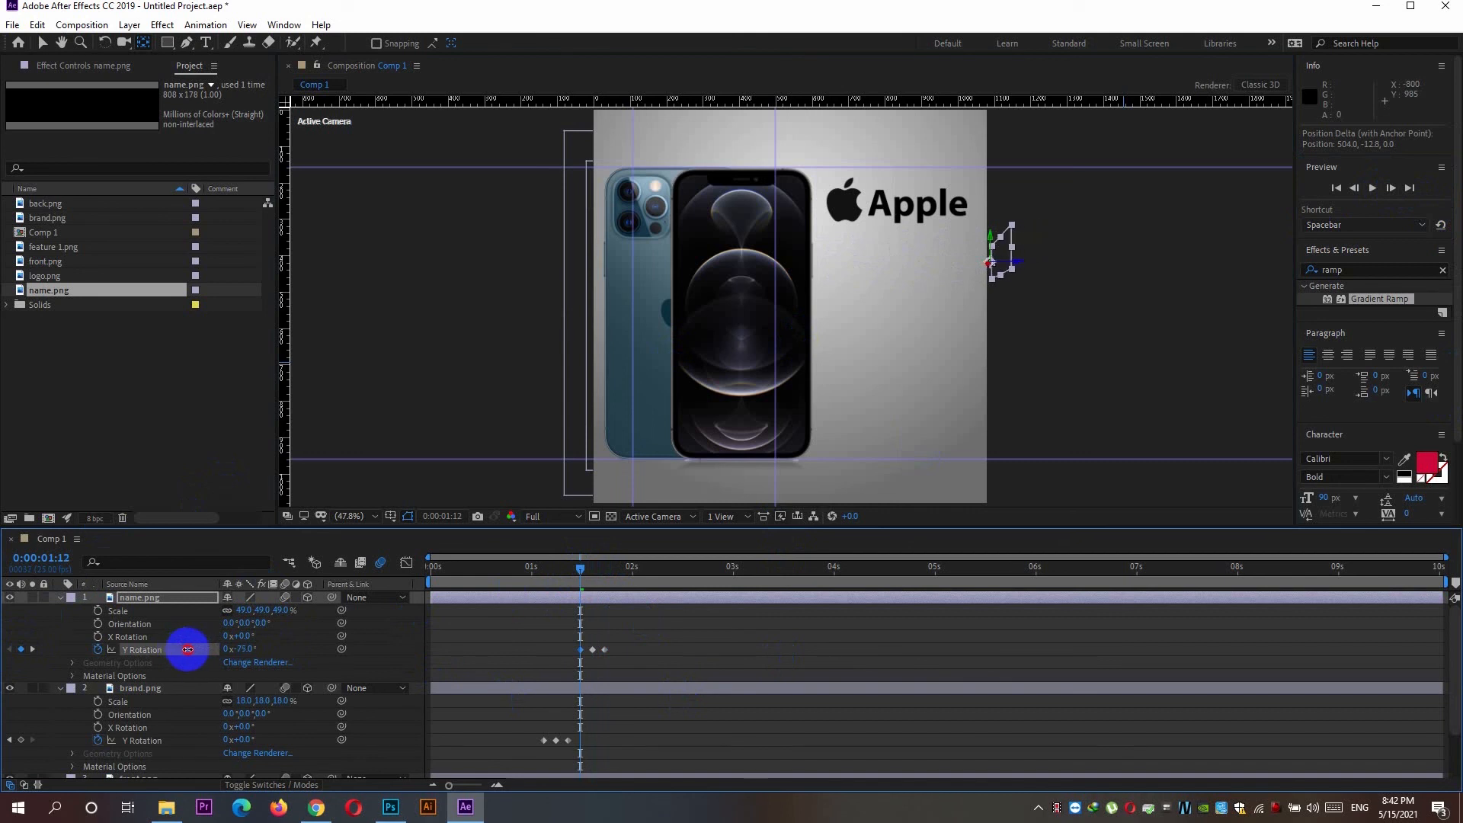
drag(577, 569, 592, 570)
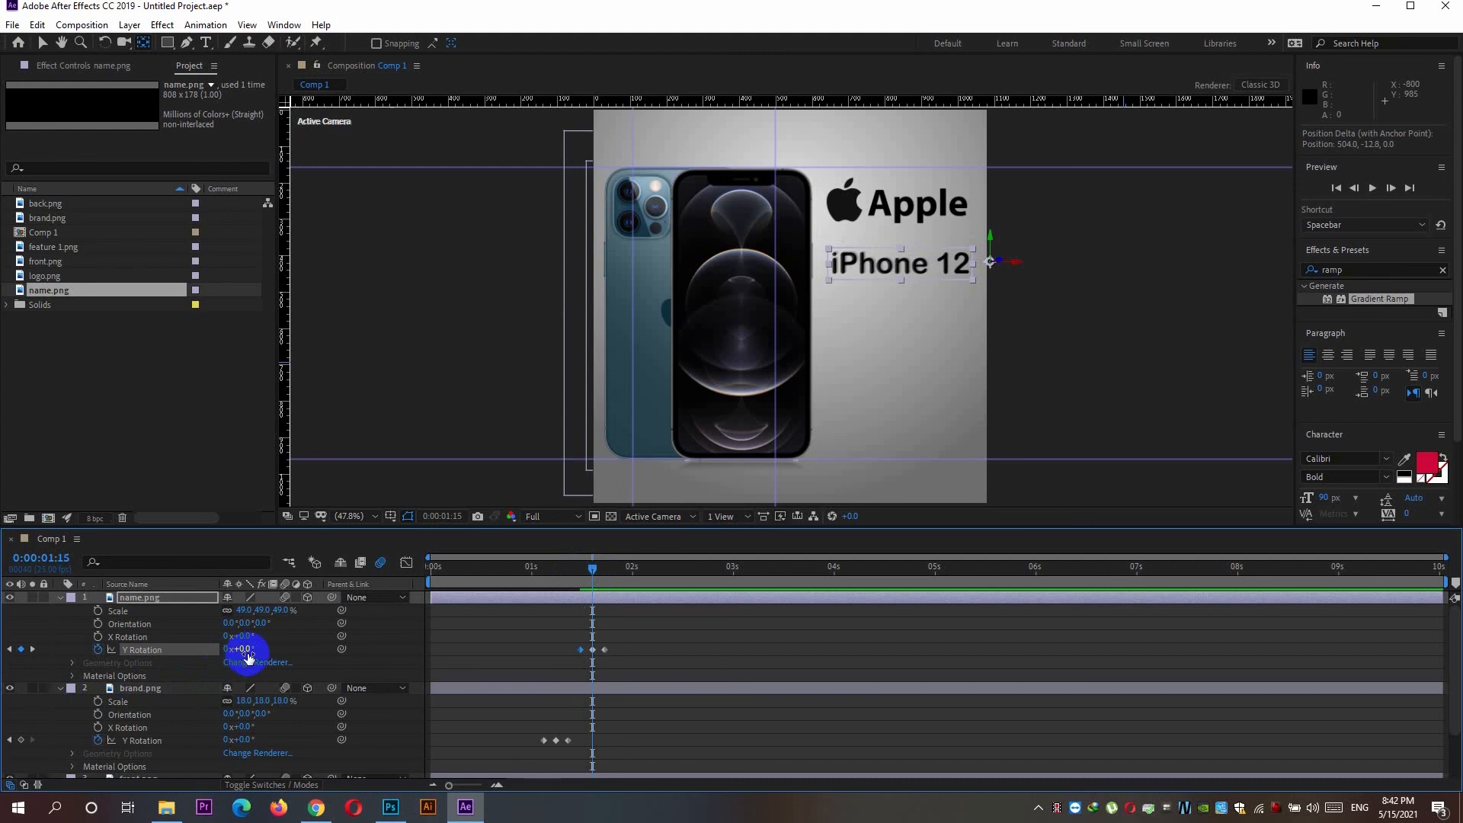
drag(242, 653, 311, 664)
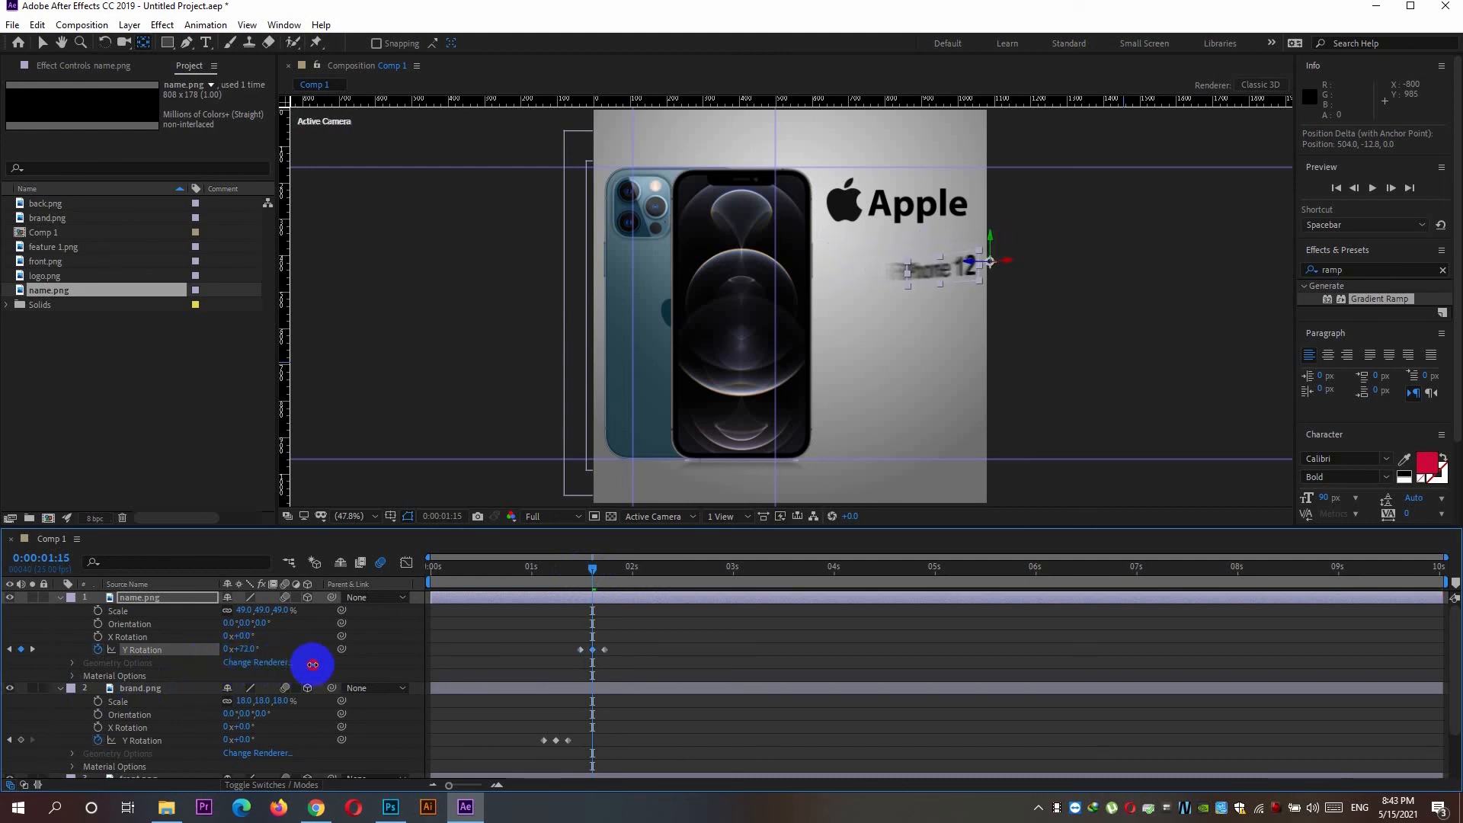
Preview the animation of the phones, logo and iPhone 12 text from 0:00:00:19
drag(592, 568, 507, 585)
key(space)
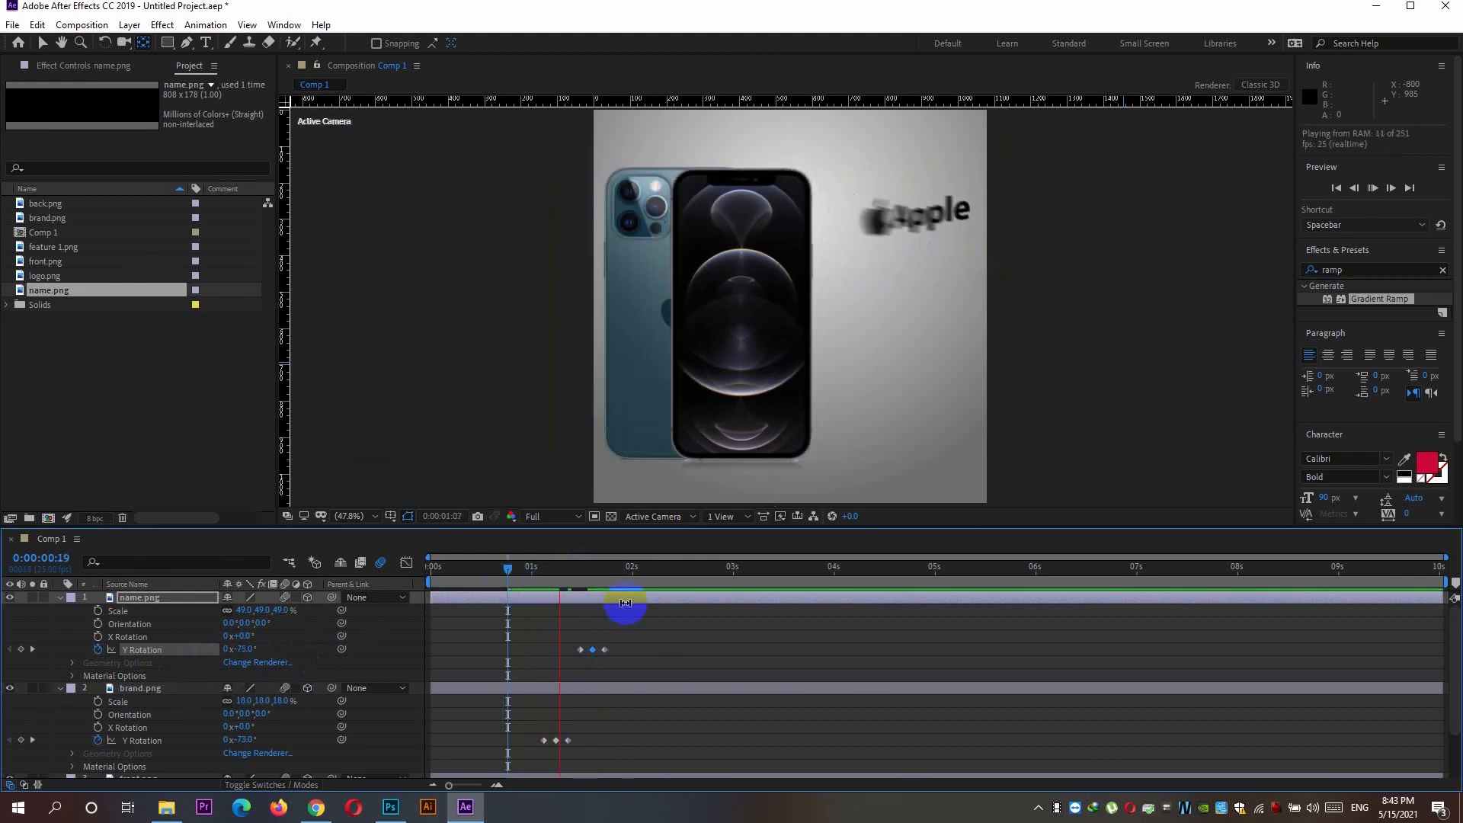
click(700, 587)
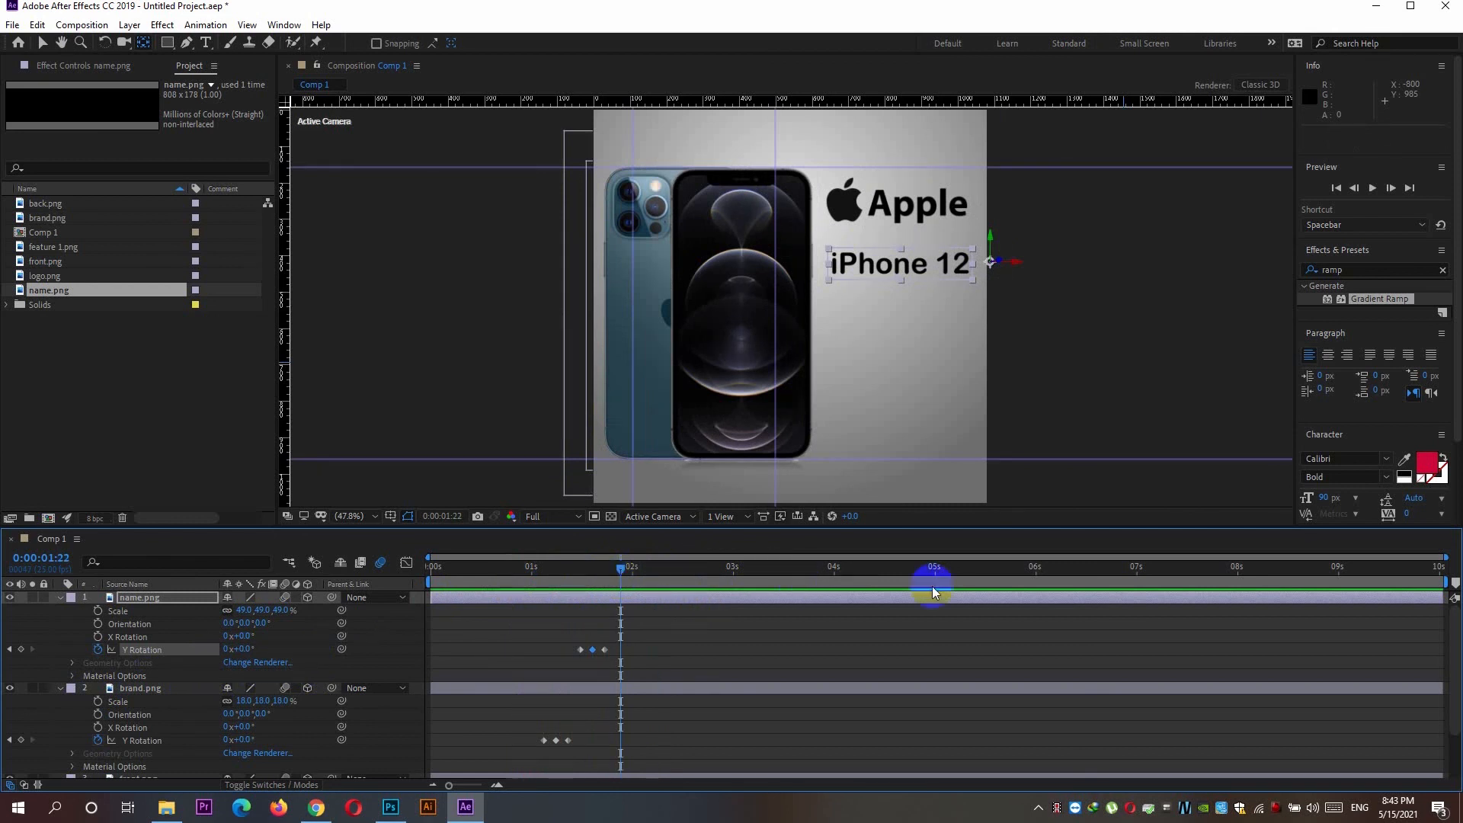
Add feature 1.png below the iPhone 12 text and scale it to 65%
drag(56, 252, 895, 373)
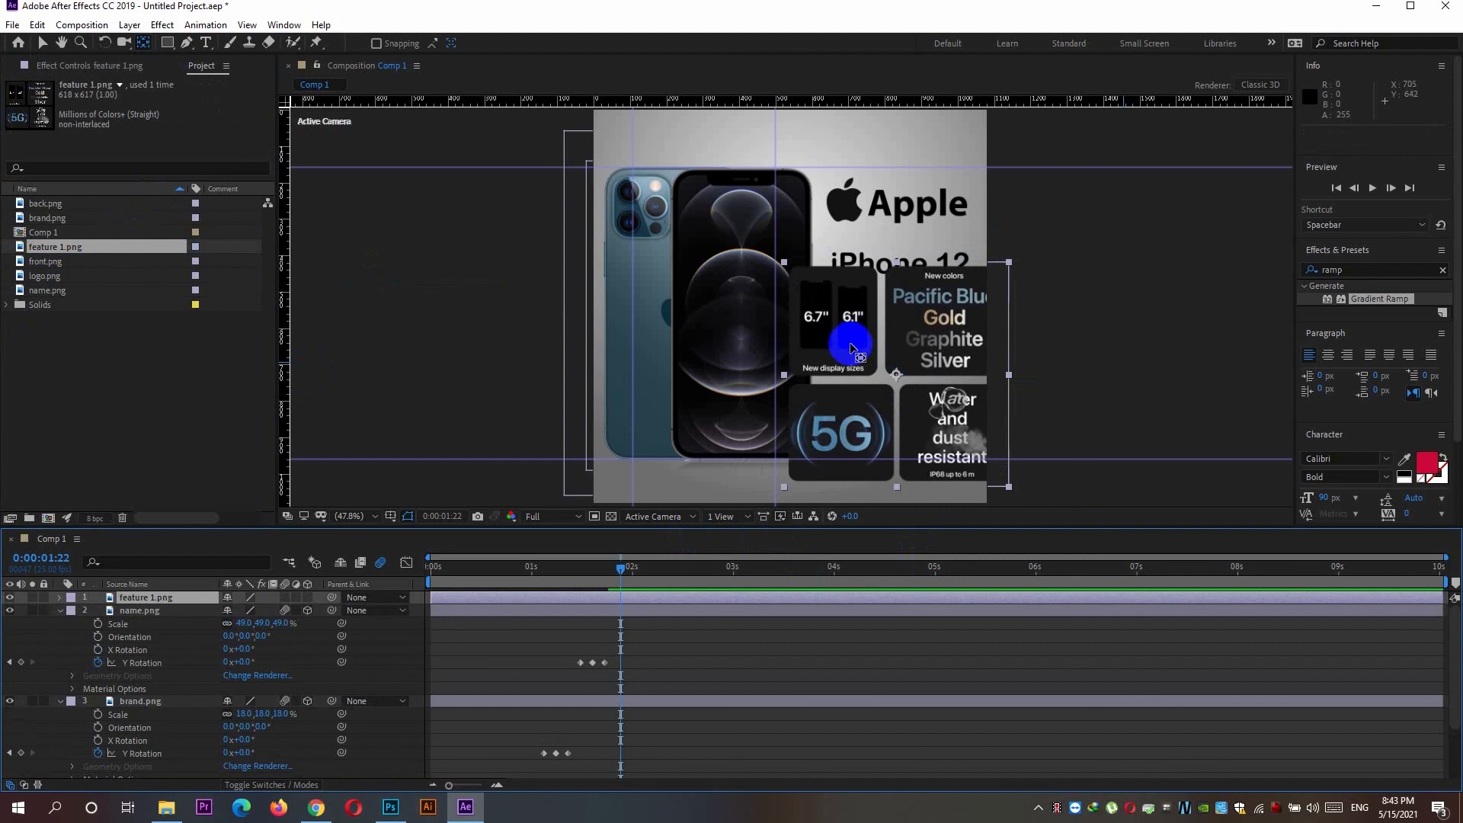
key(s)
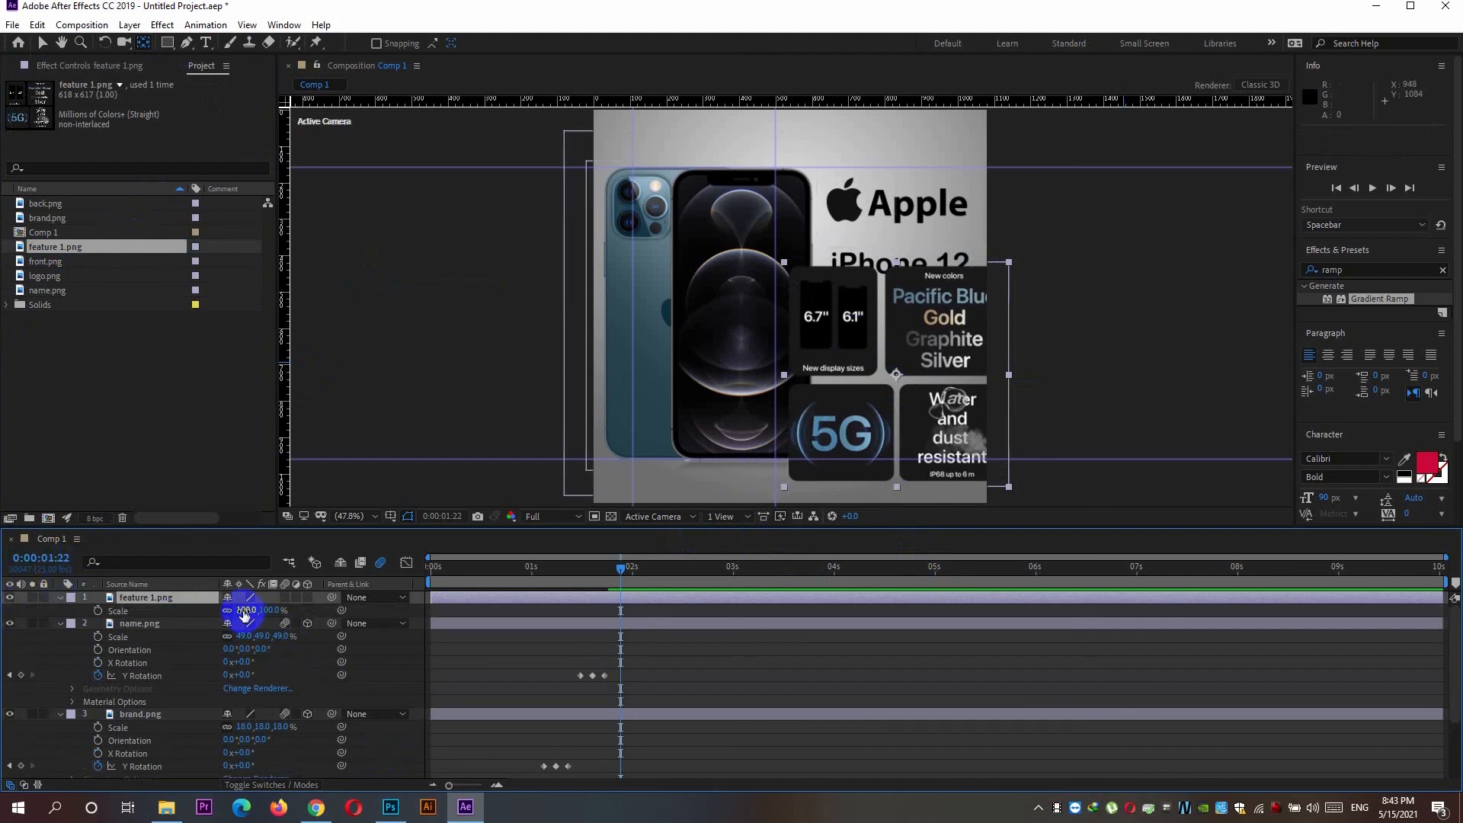
drag(245, 609, 222, 610)
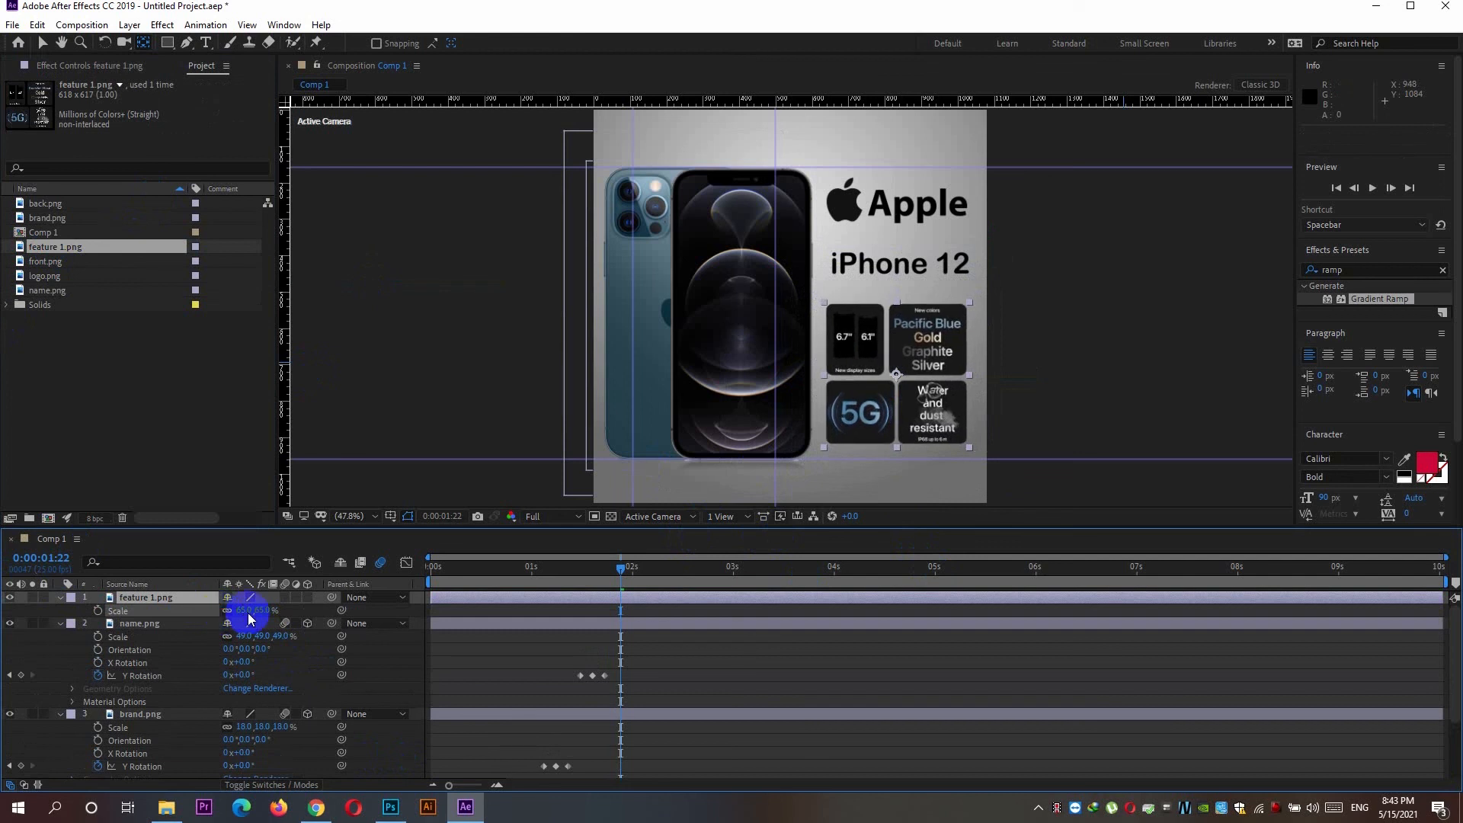
click(914, 336)
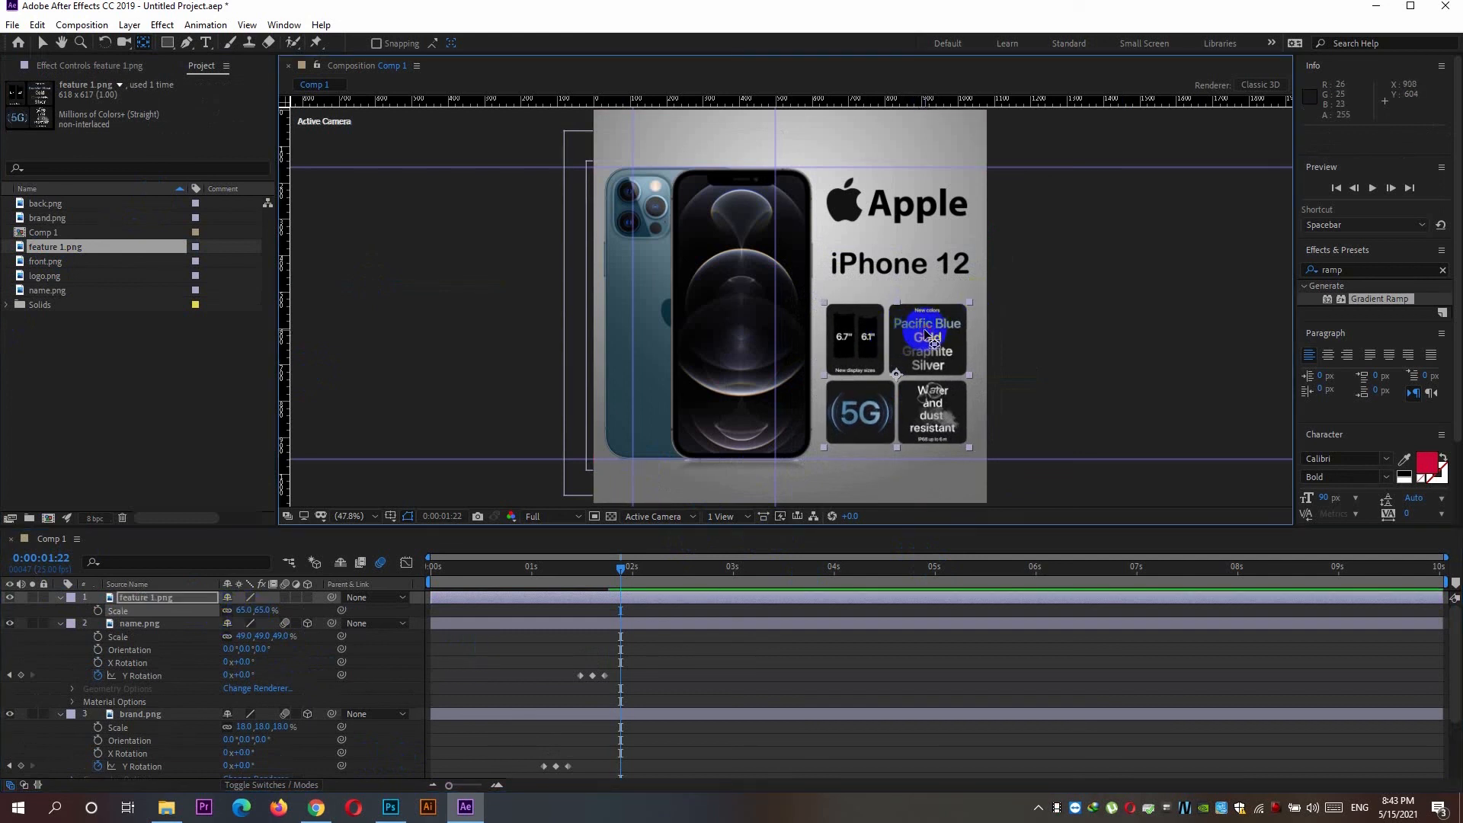
Nudge feature 1.png up and right below the iPhone 12 text, then enable 3D and motion blur for it
key(v)
click(1114, 447)
drag(899, 334, 908, 323)
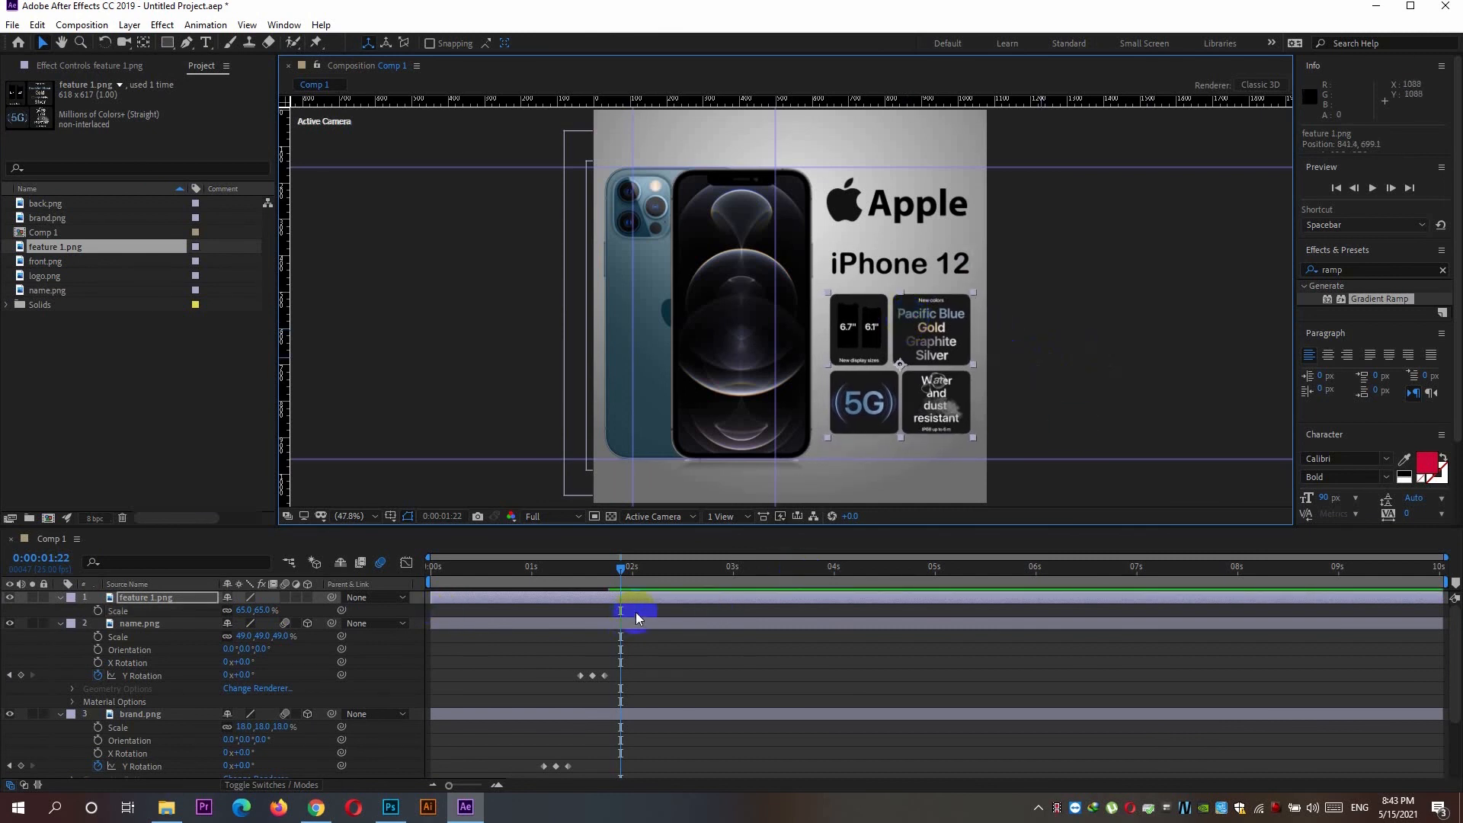
drag(621, 571, 617, 571)
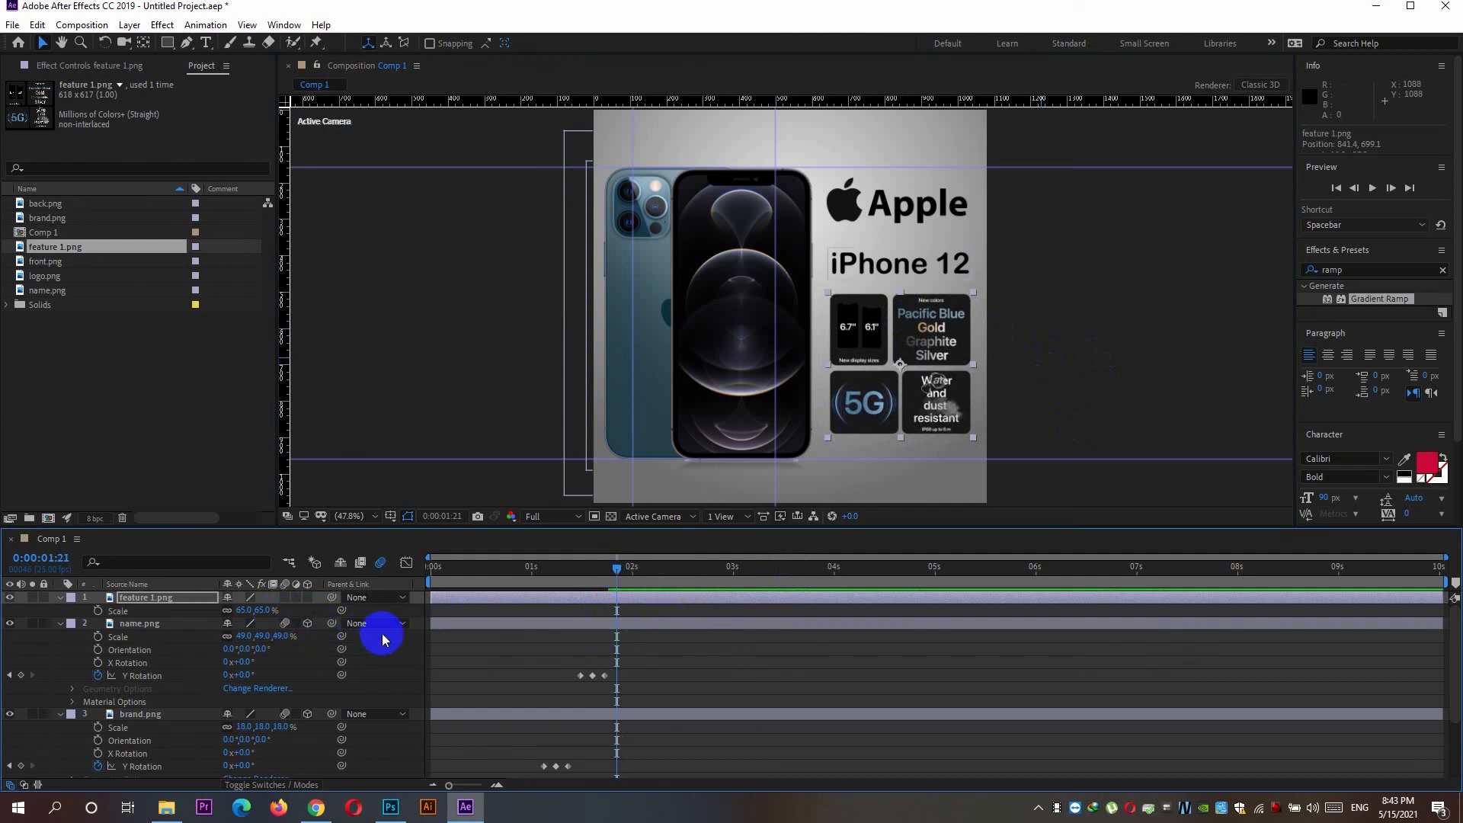
click(307, 599)
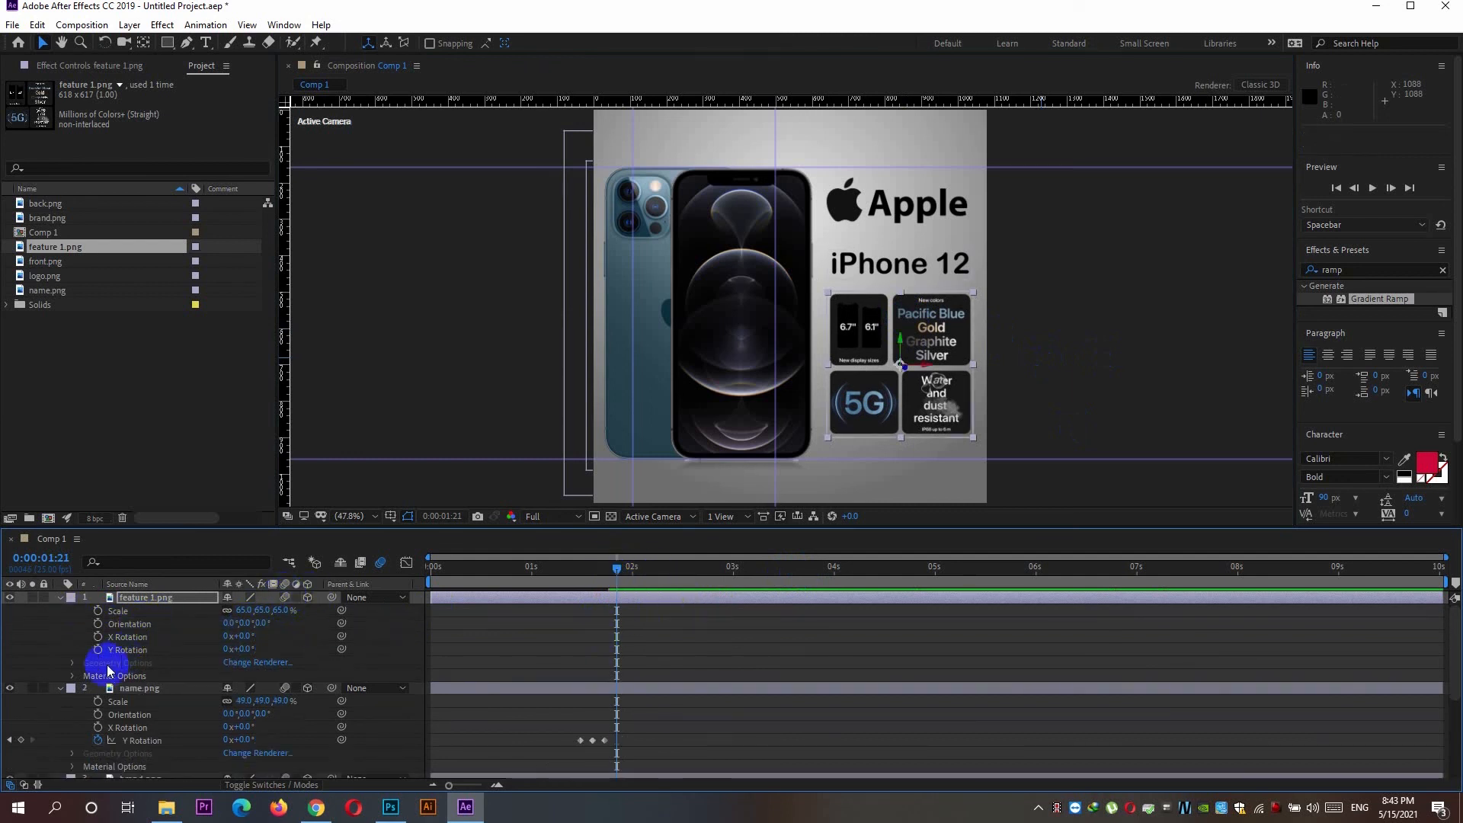
click(97, 649)
click(1392, 190)
click(1392, 190)
click(21, 649)
click(1390, 188)
click(1390, 189)
click(1390, 189)
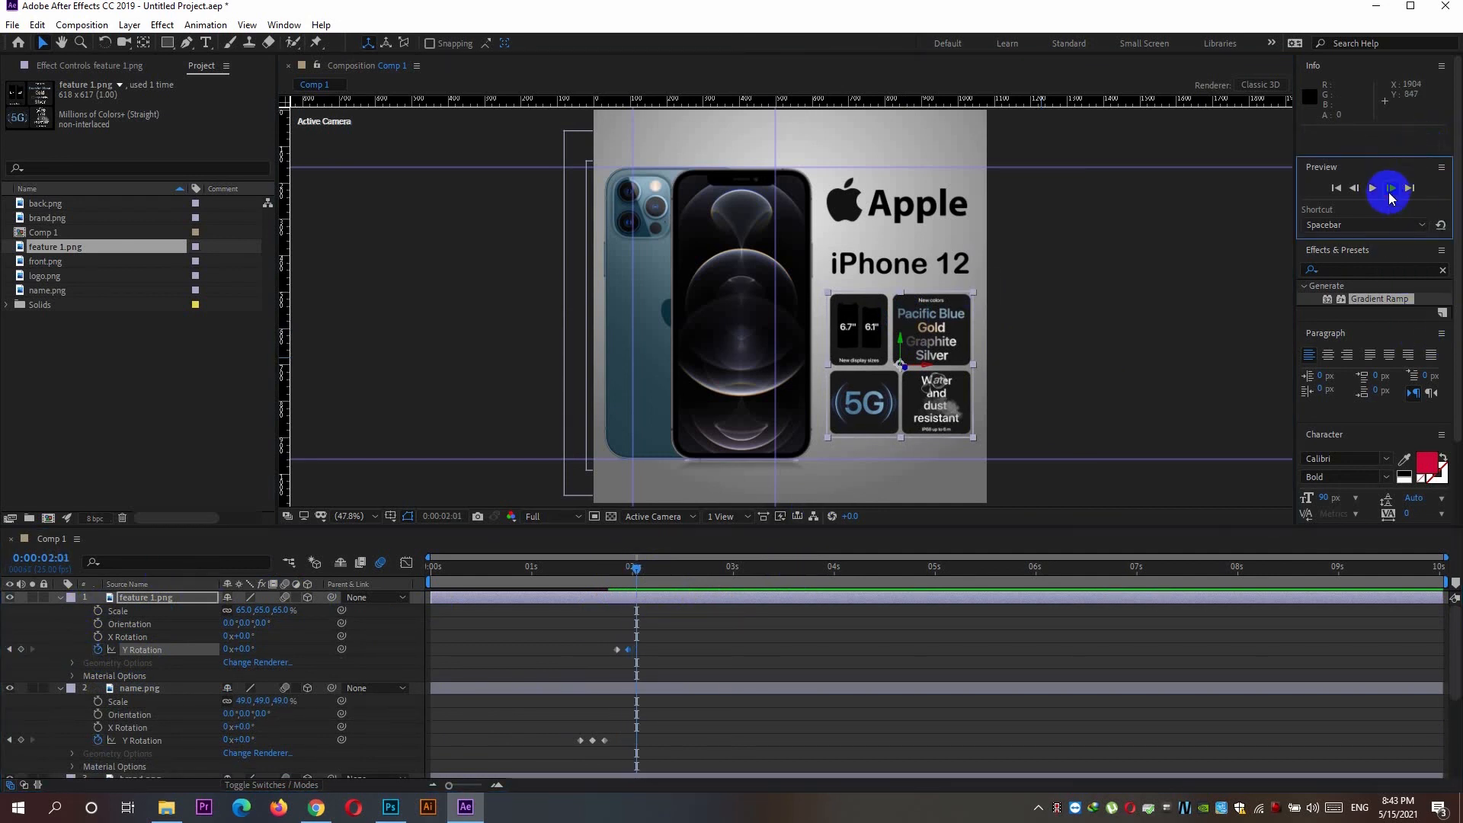
click(21, 649)
click(22, 649)
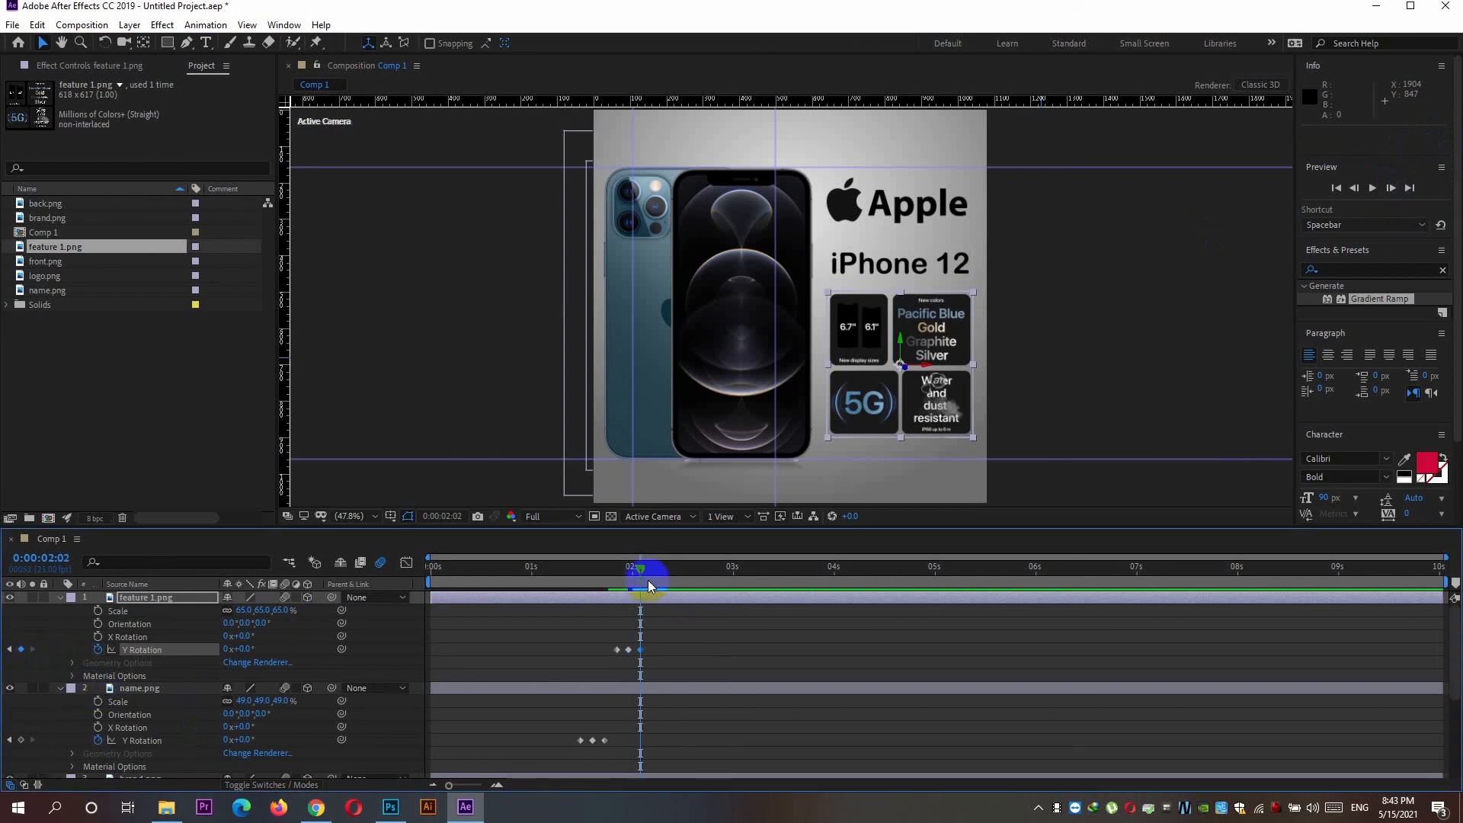
key(ctrl+z)
key(ctrl+z)
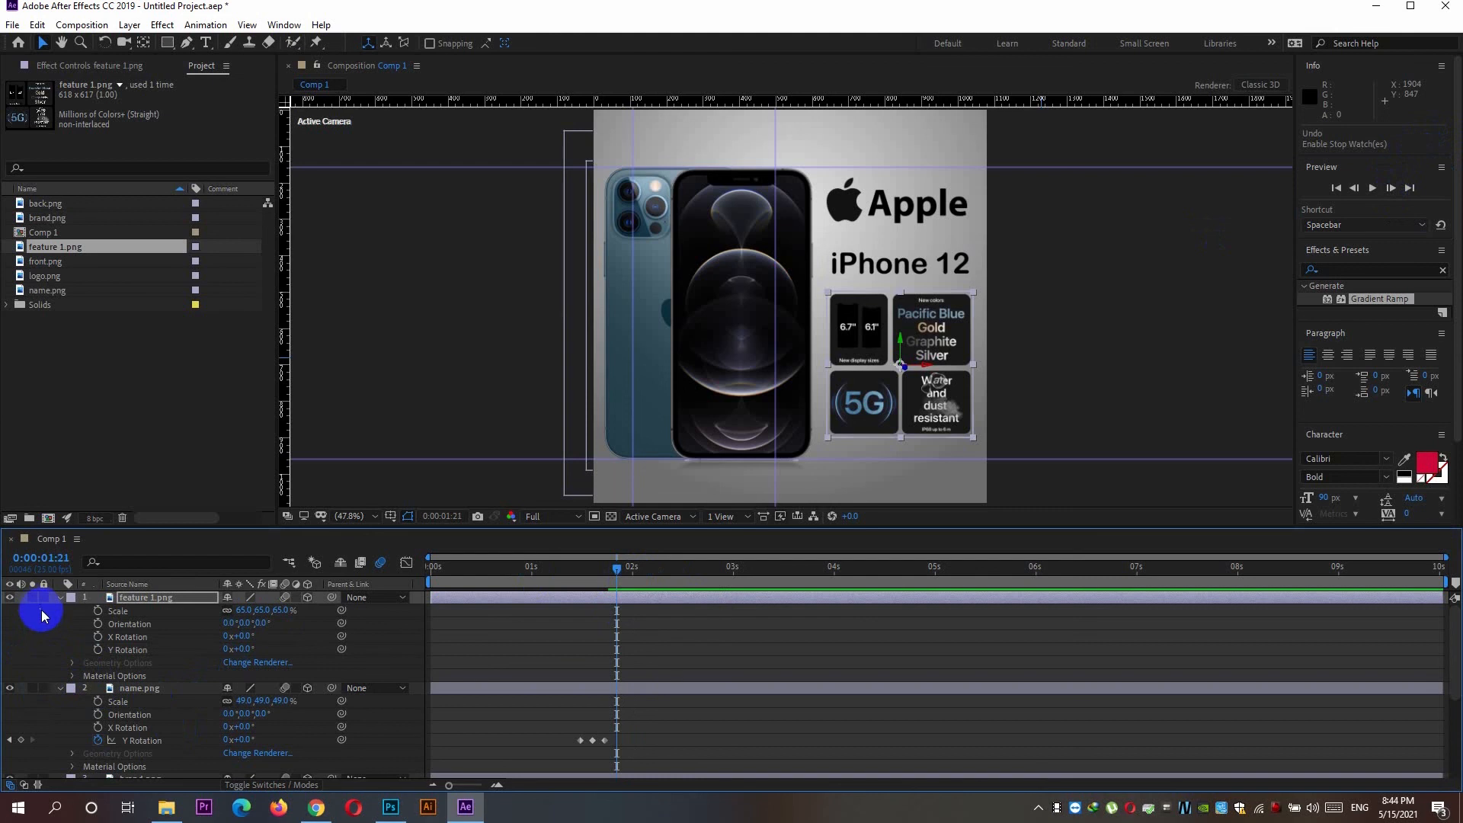
Start Y Rotation keyframing on feature 1.png at 0:00:01:21 and move its anchor point straight right, just past the composition's right edge
click(97, 650)
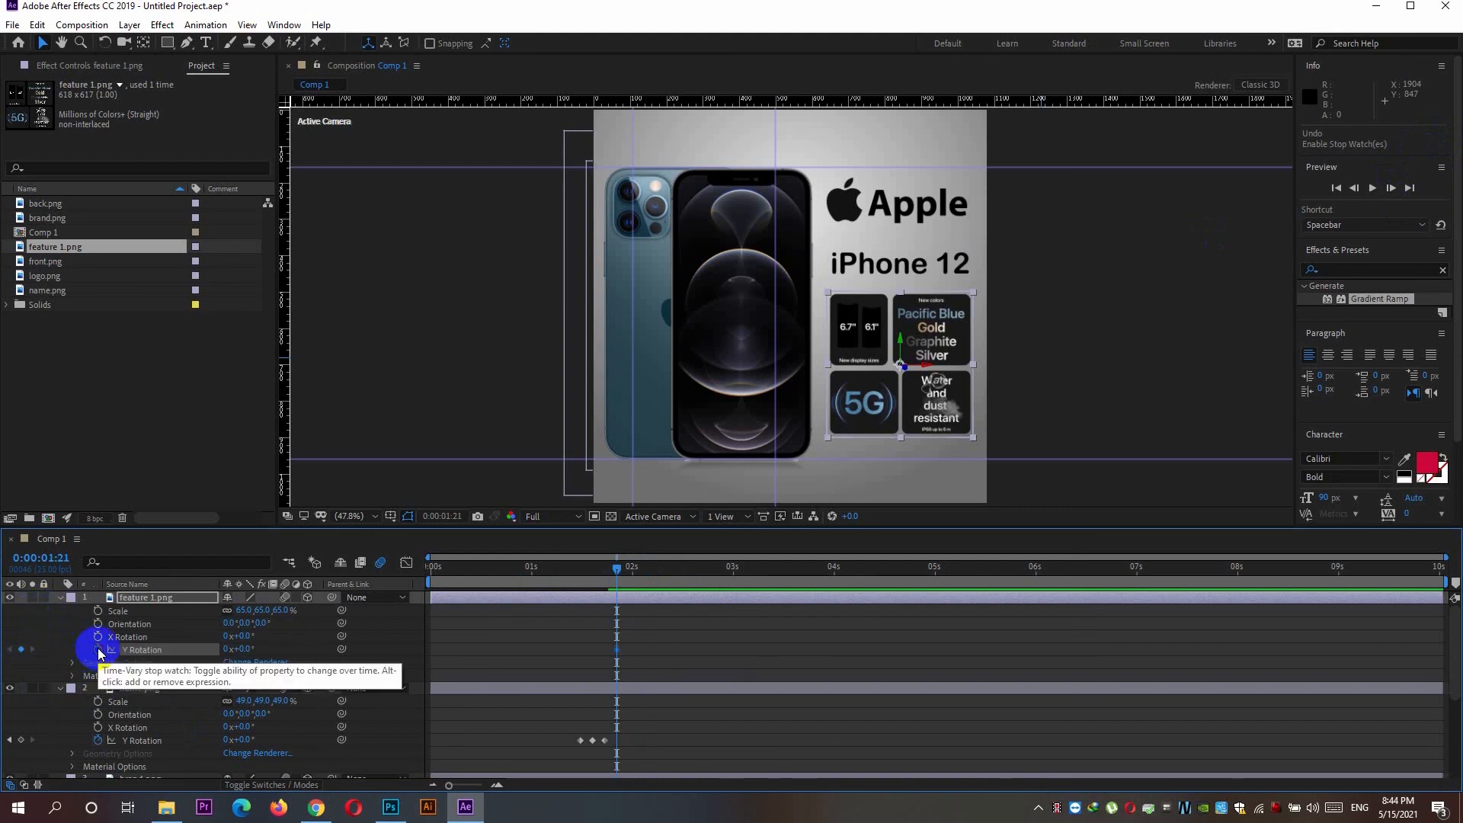
click(143, 43)
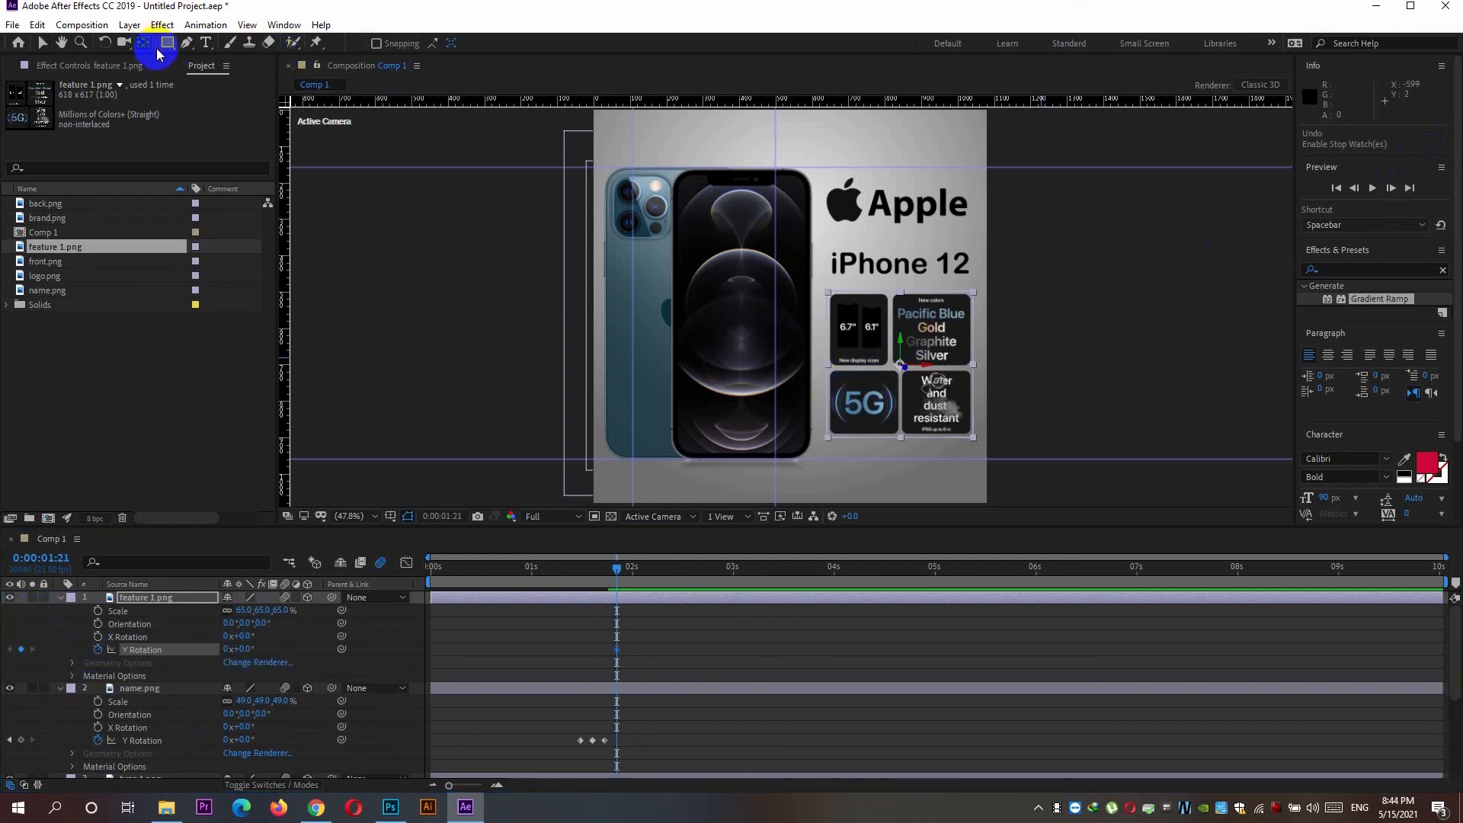
drag(904, 364, 997, 364)
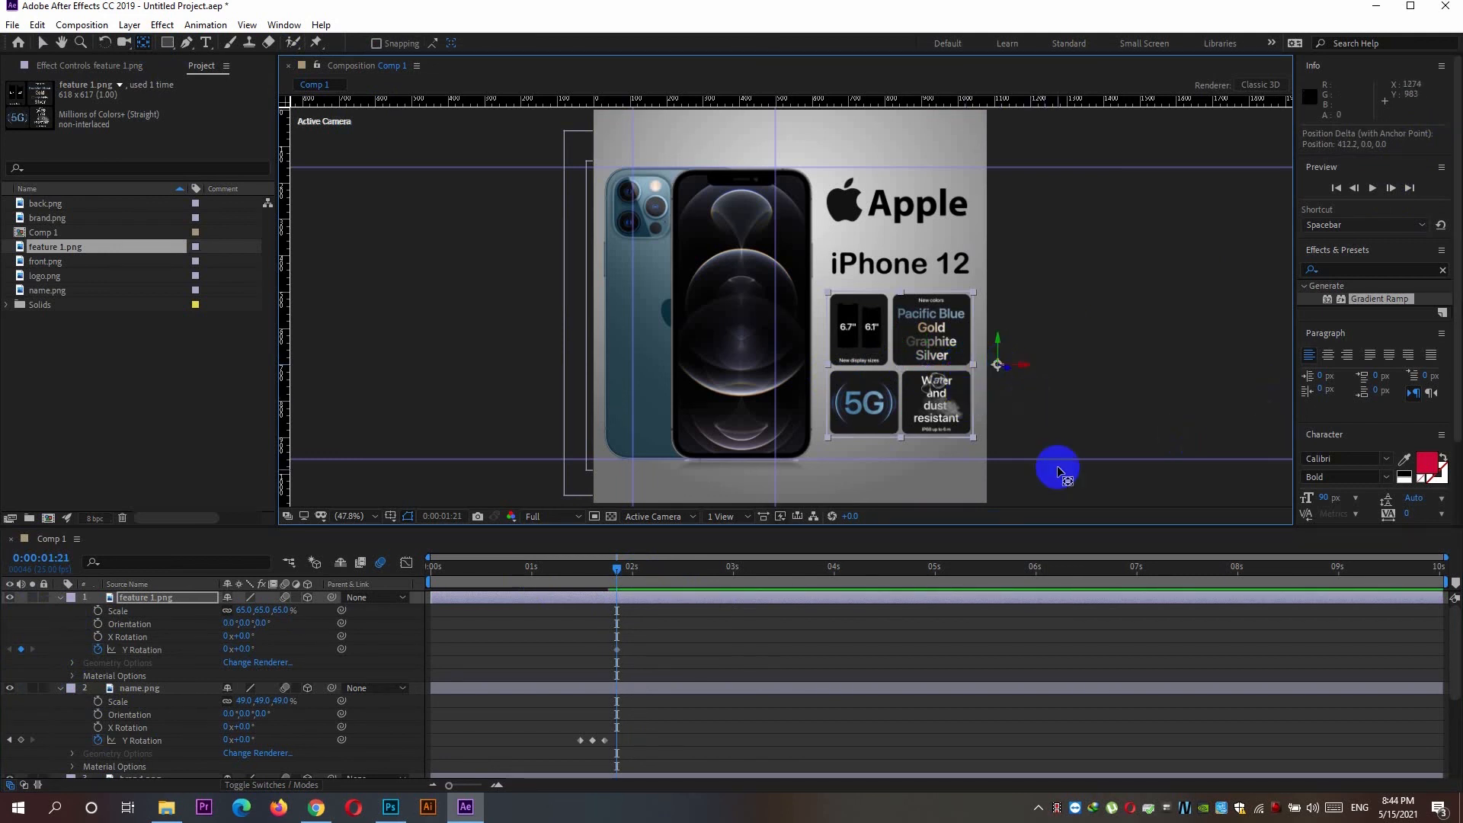
Add Y Rotation keyframes to feature 1.png at 0:00:01:24 and 0:00:02:02
click(1391, 189)
click(1393, 195)
click(1389, 191)
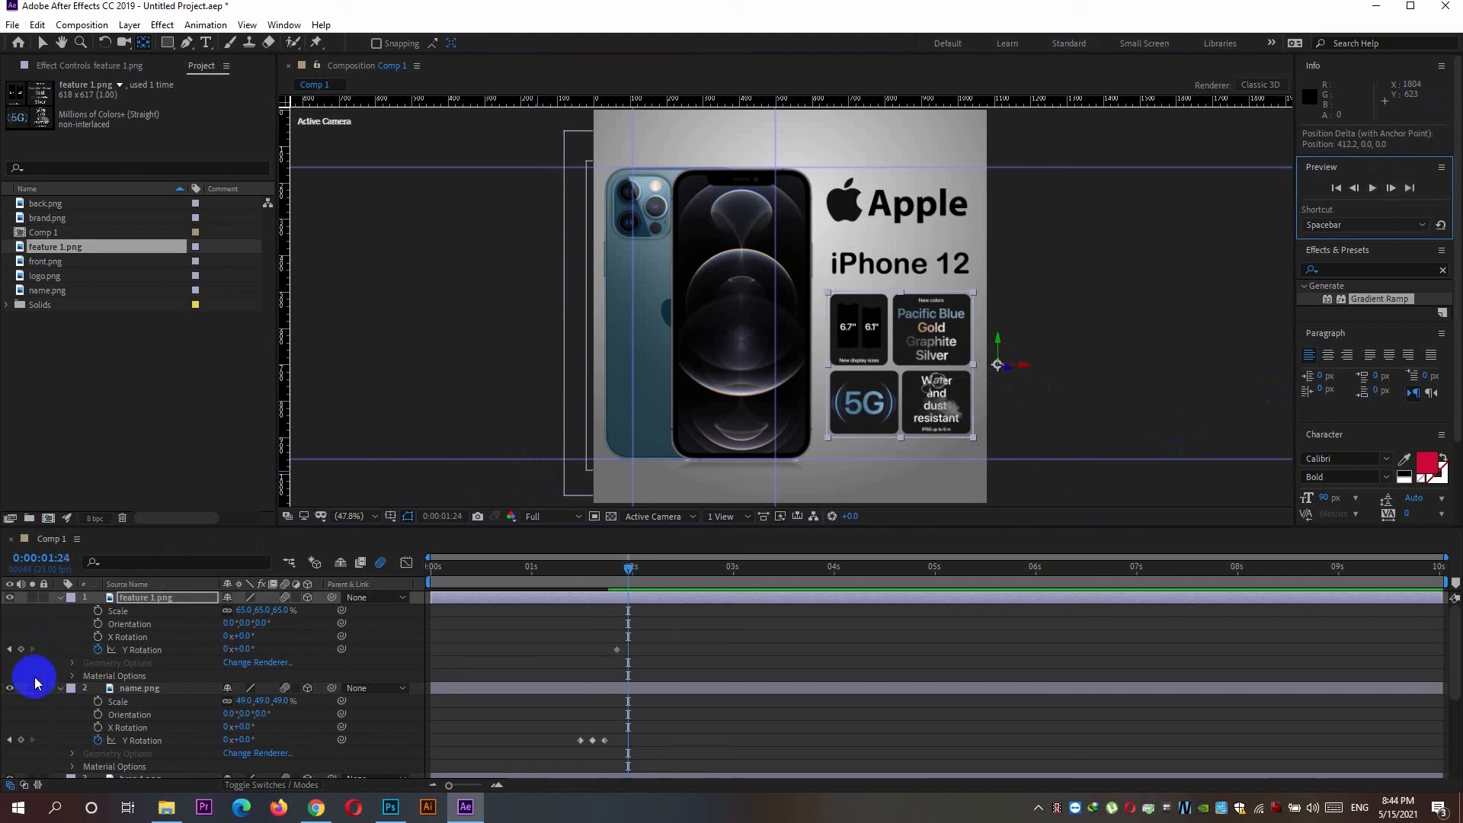
click(21, 648)
click(1391, 190)
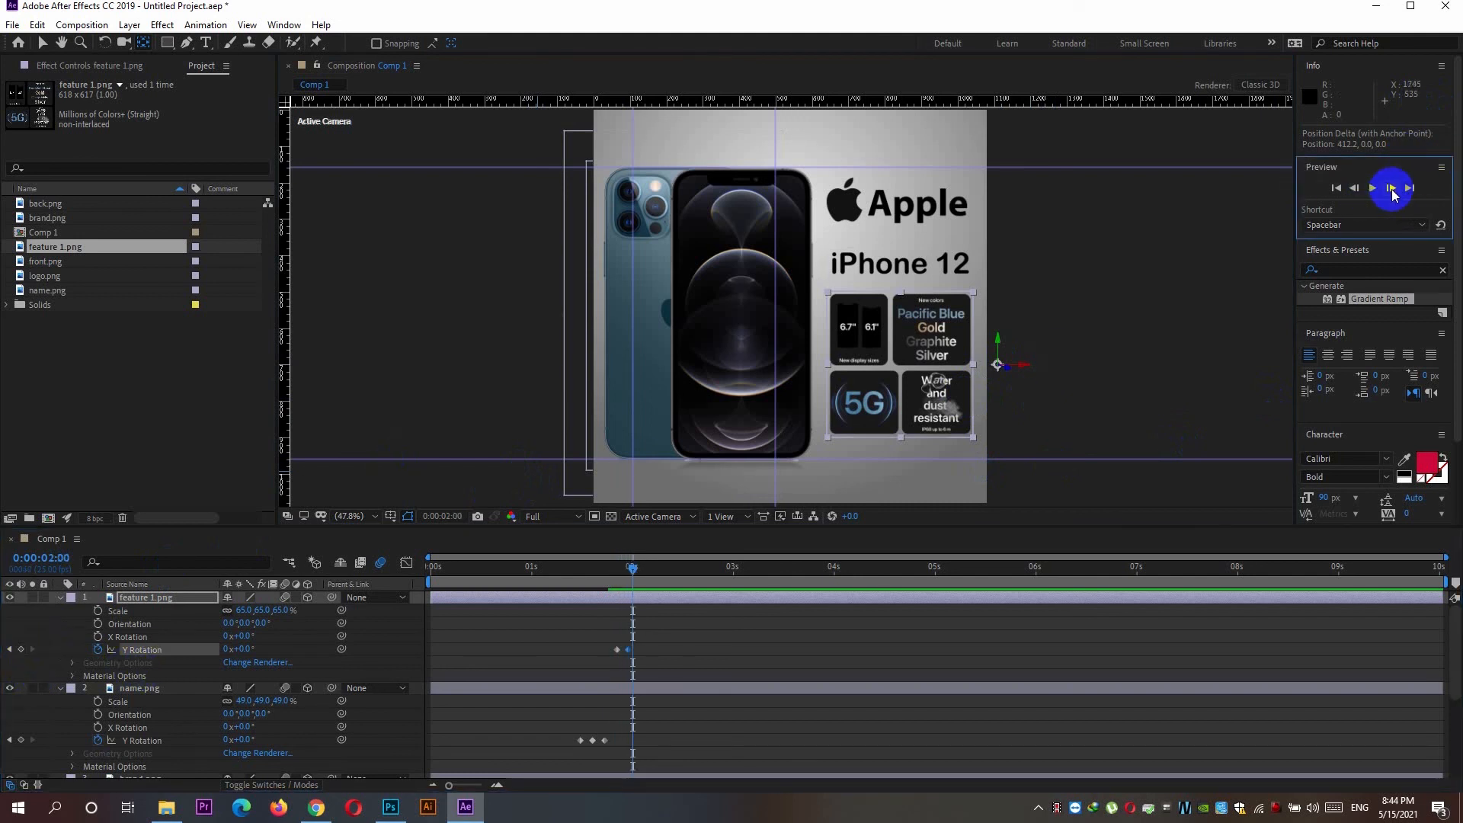
click(1391, 190)
click(21, 649)
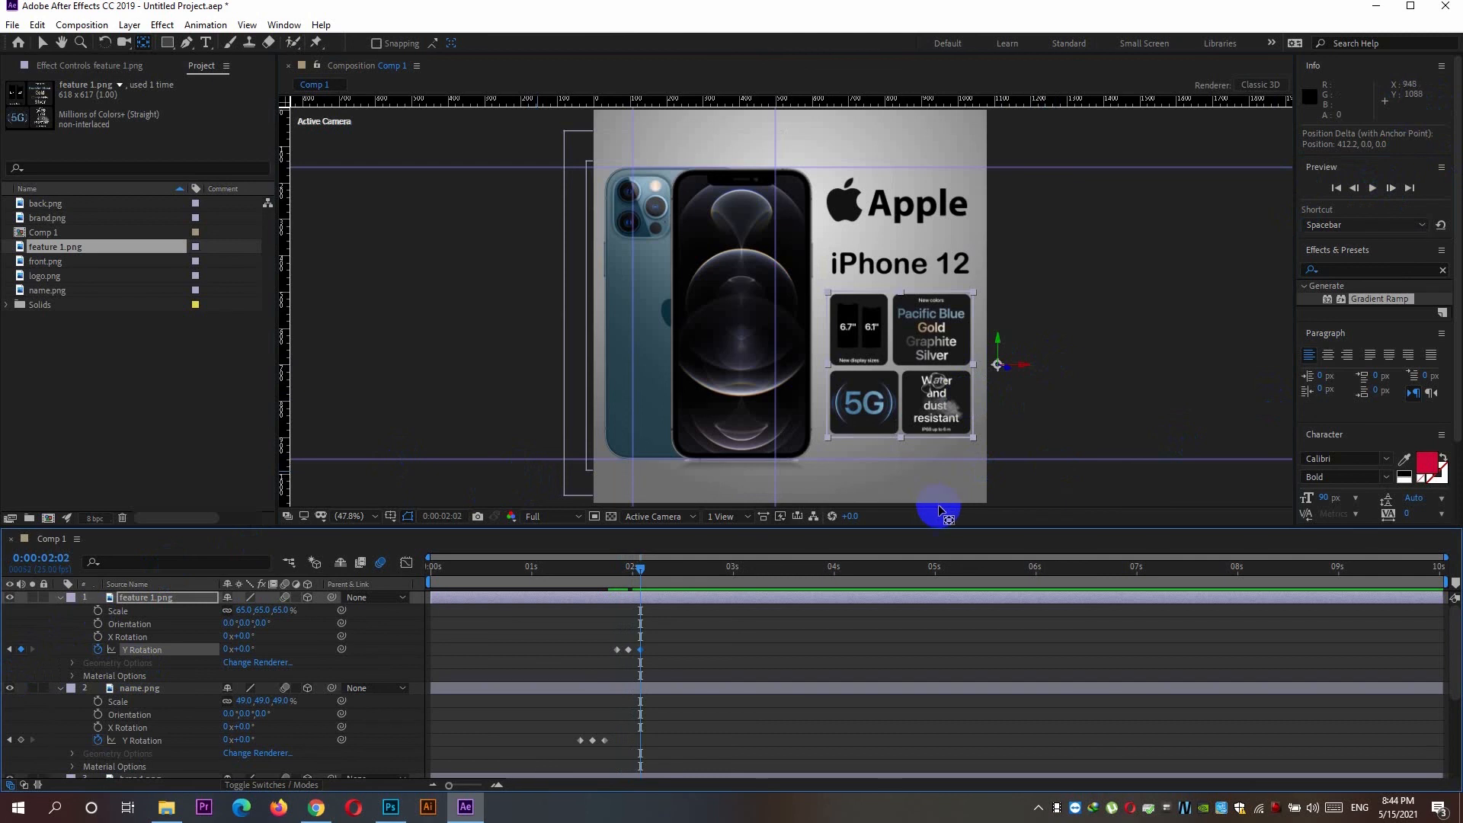
Set feature 1.png's Y Rotation to -77° at 0:00:01:21 and 66° at 0:00:01:24
drag(637, 569, 612, 570)
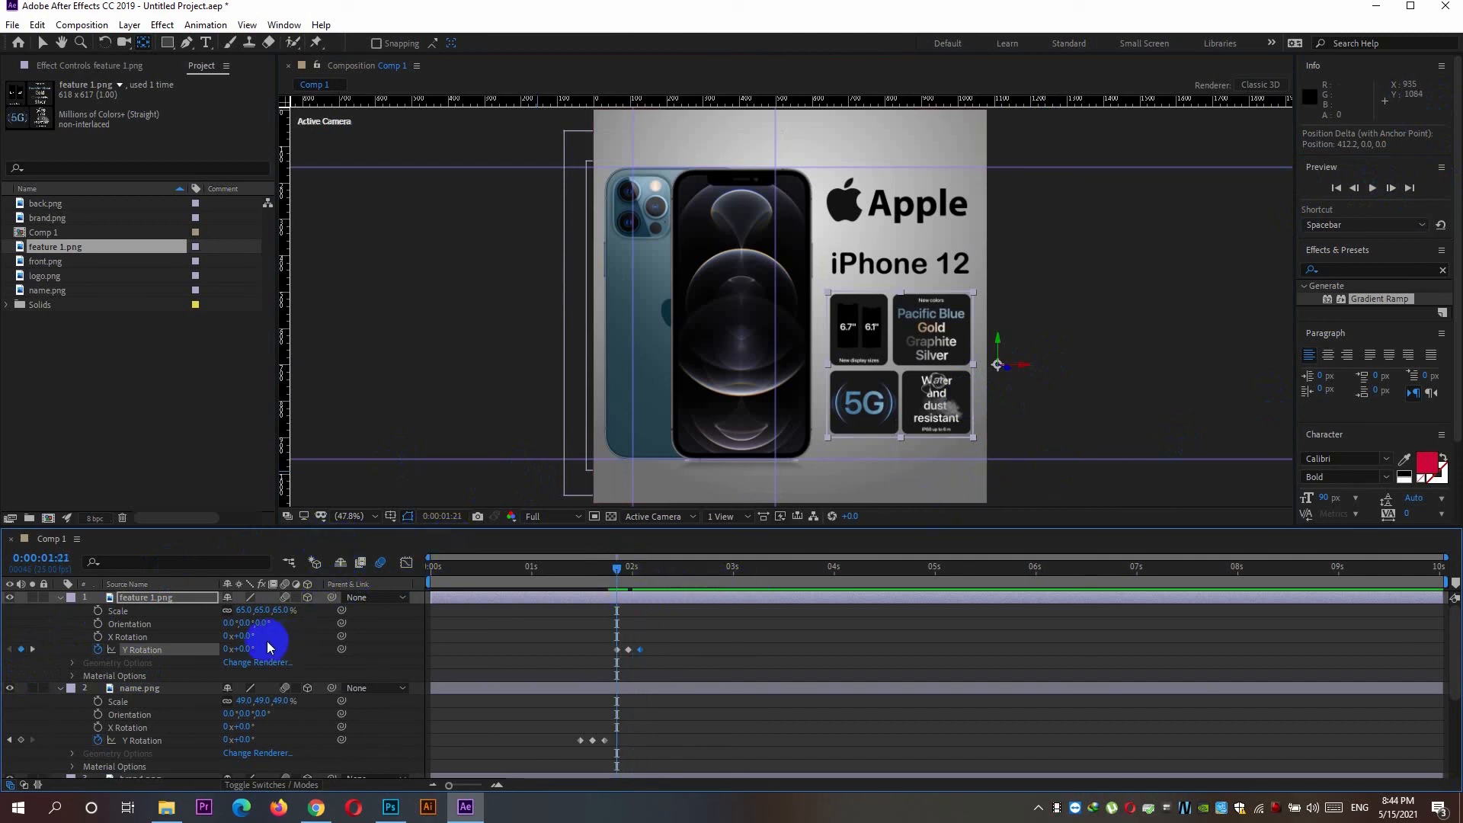
drag(236, 648, 189, 649)
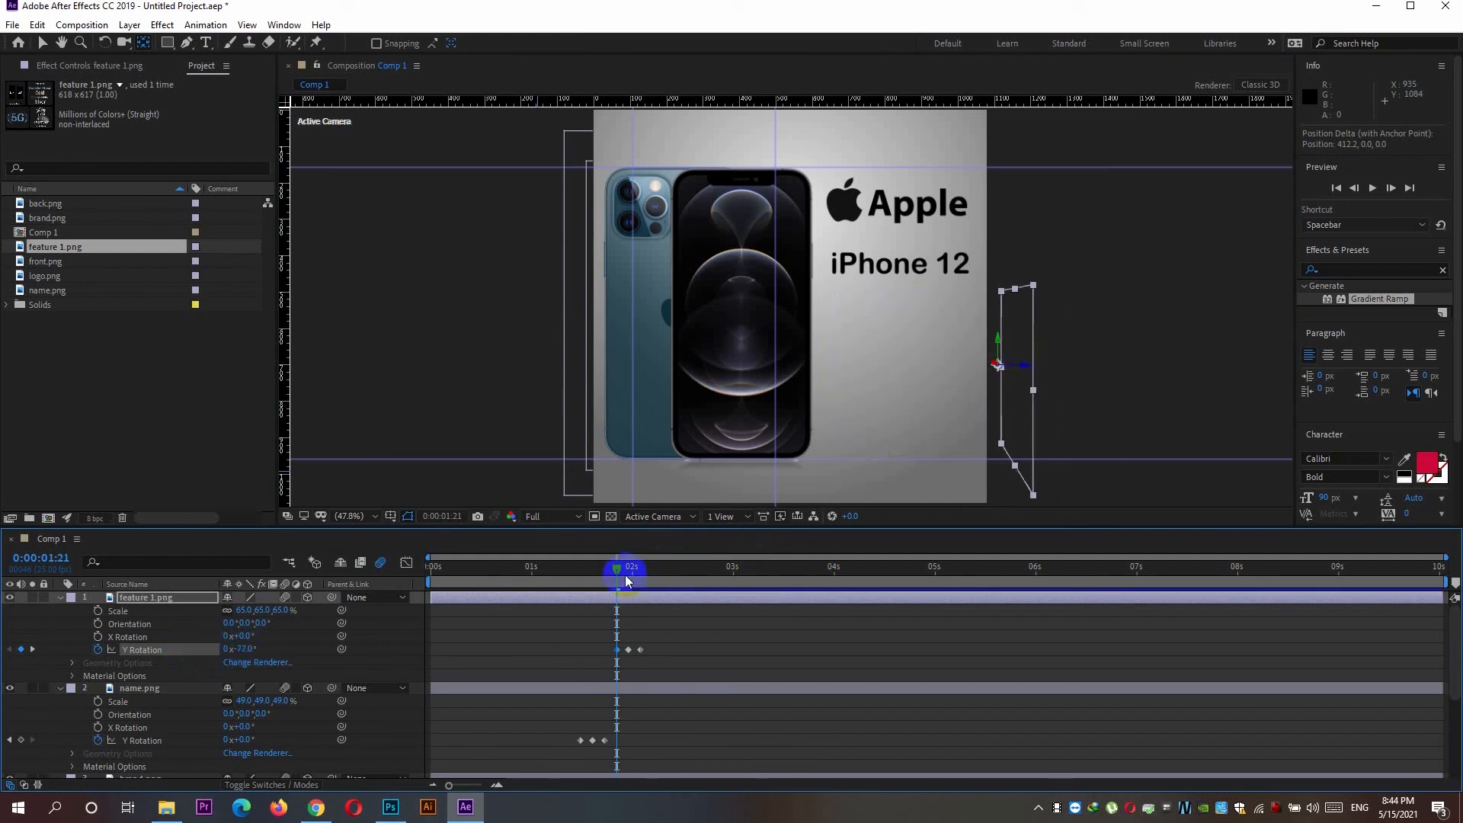
drag(619, 568, 630, 573)
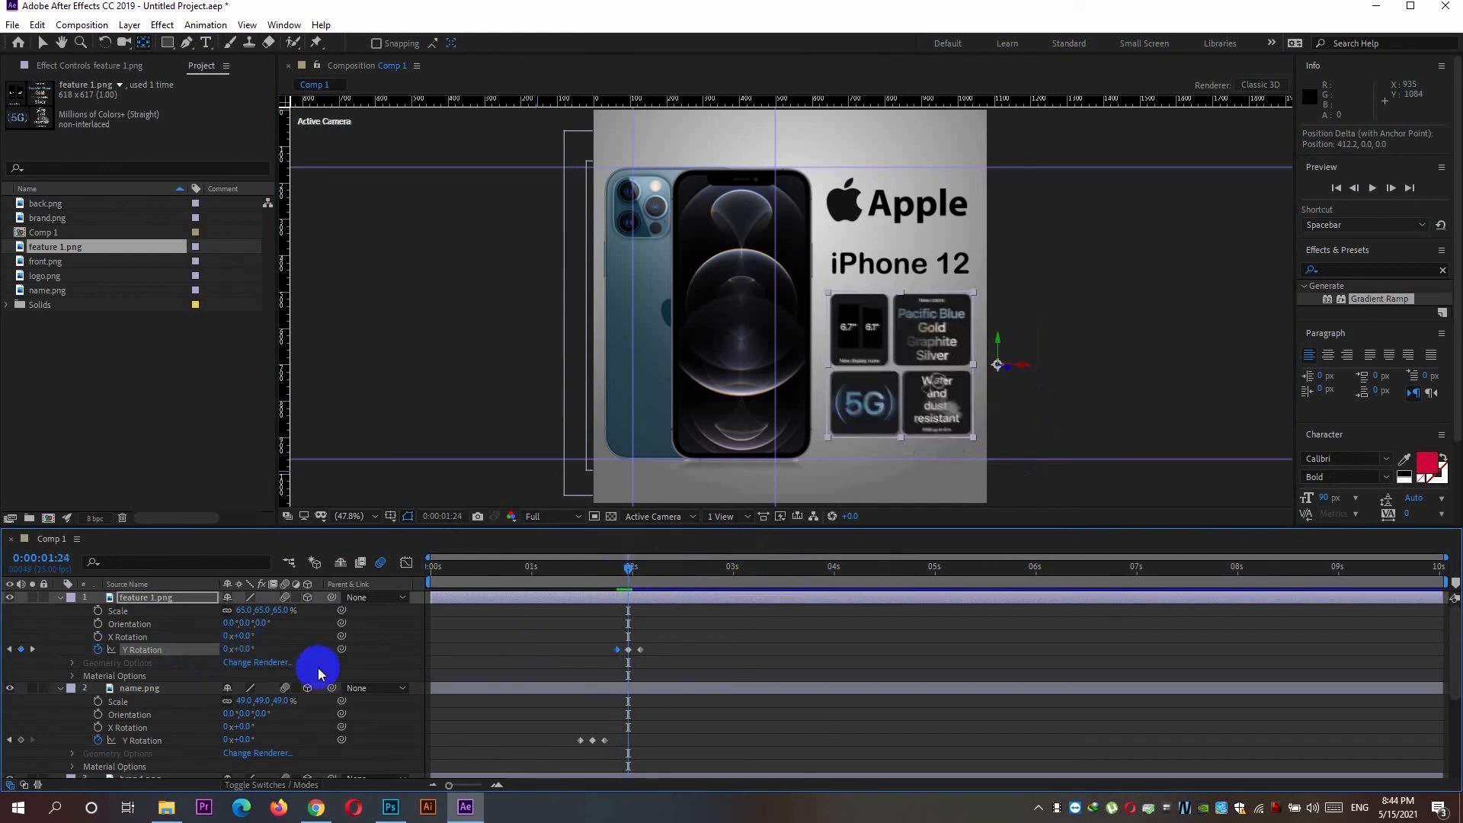
drag(241, 650, 296, 651)
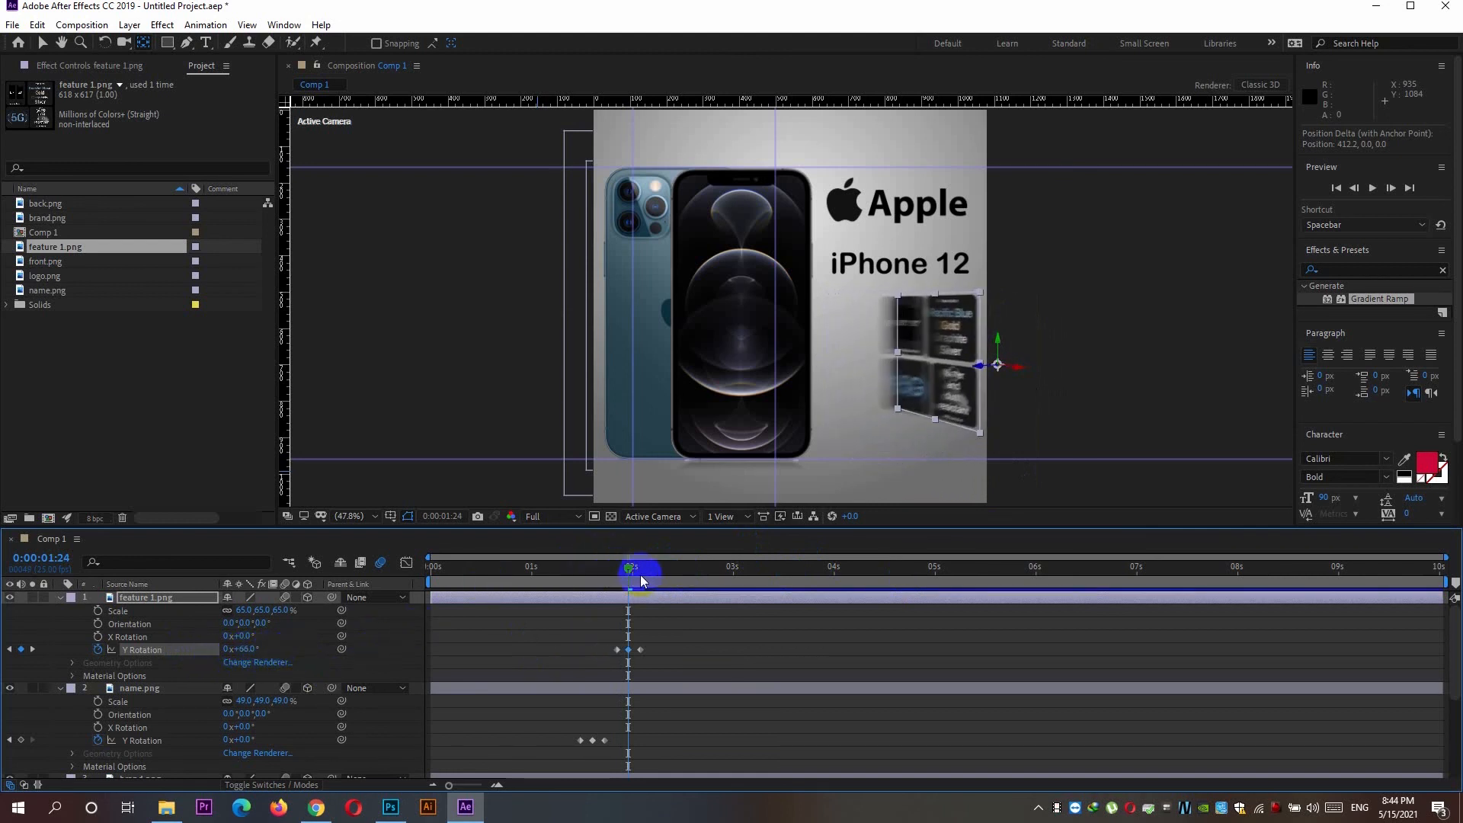
Preview the animation, including the swinging feature graphic, and replay it from 0:00:00:07
key(space)
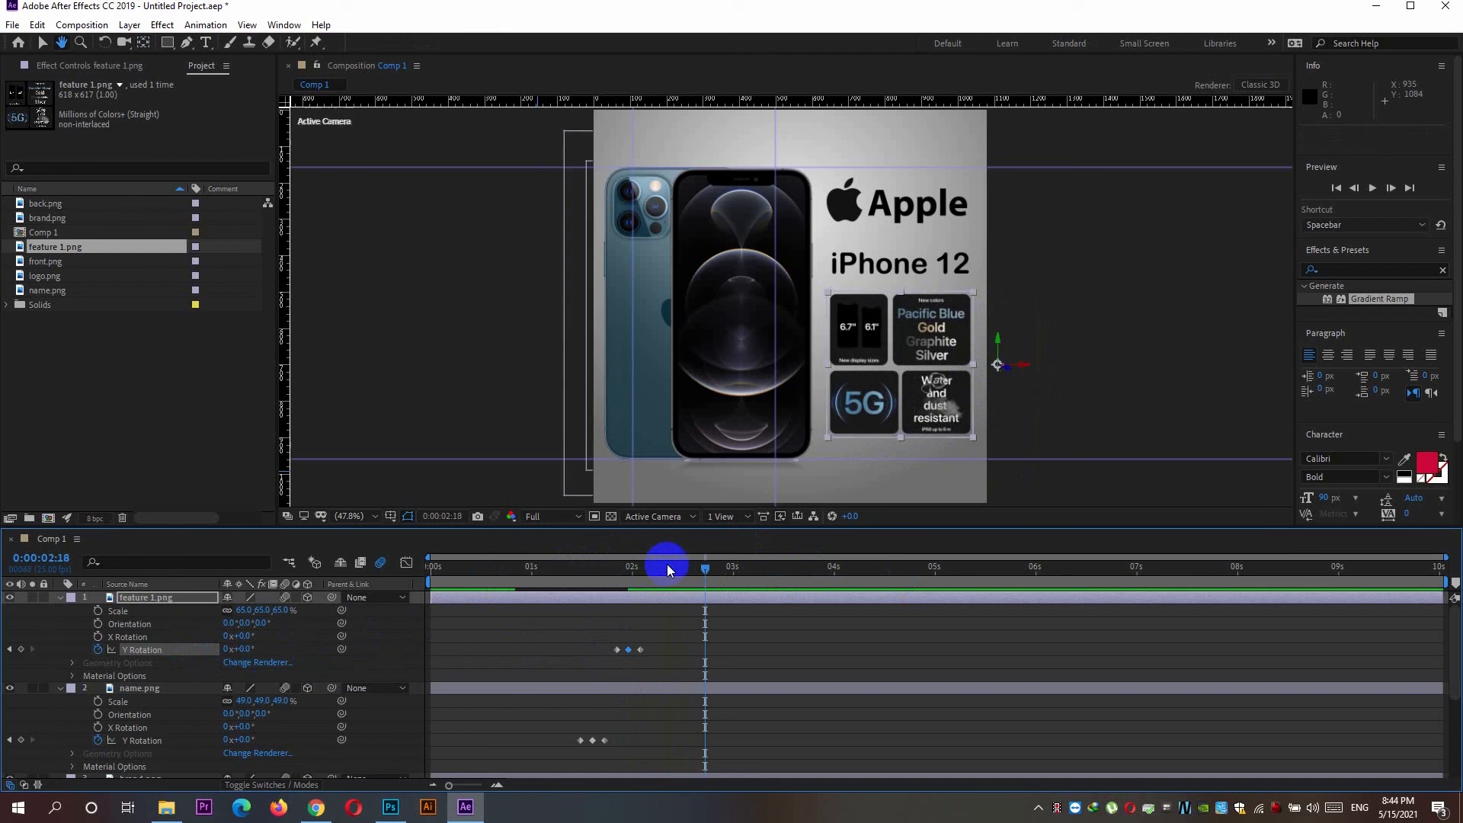
drag(705, 569, 459, 569)
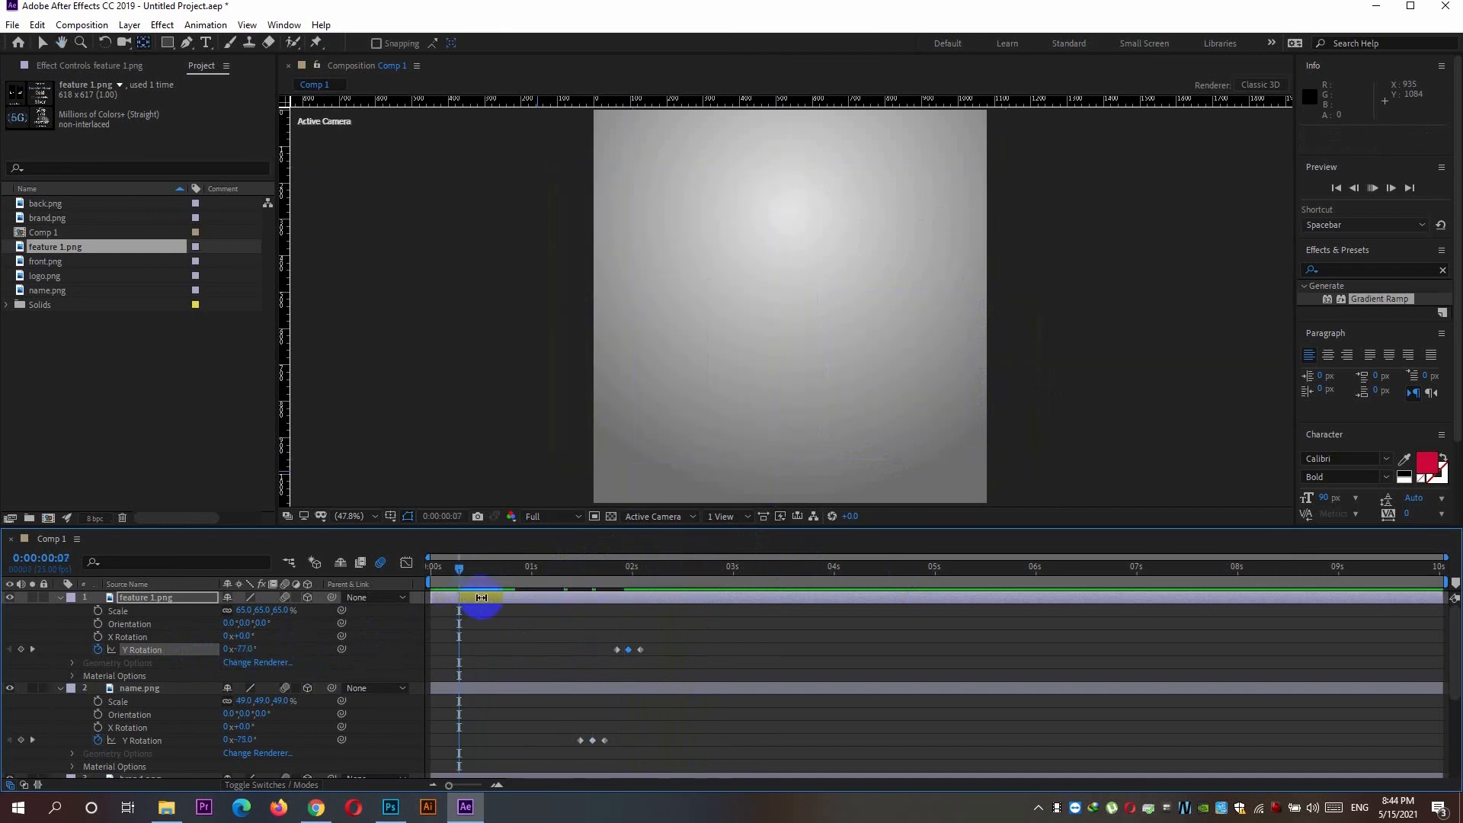
key(space)
Place the playhead at 0:00:02:06 and collapse the properties of feature 1.png, name.png and brand.png
click(678, 567)
drag(678, 566, 660, 577)
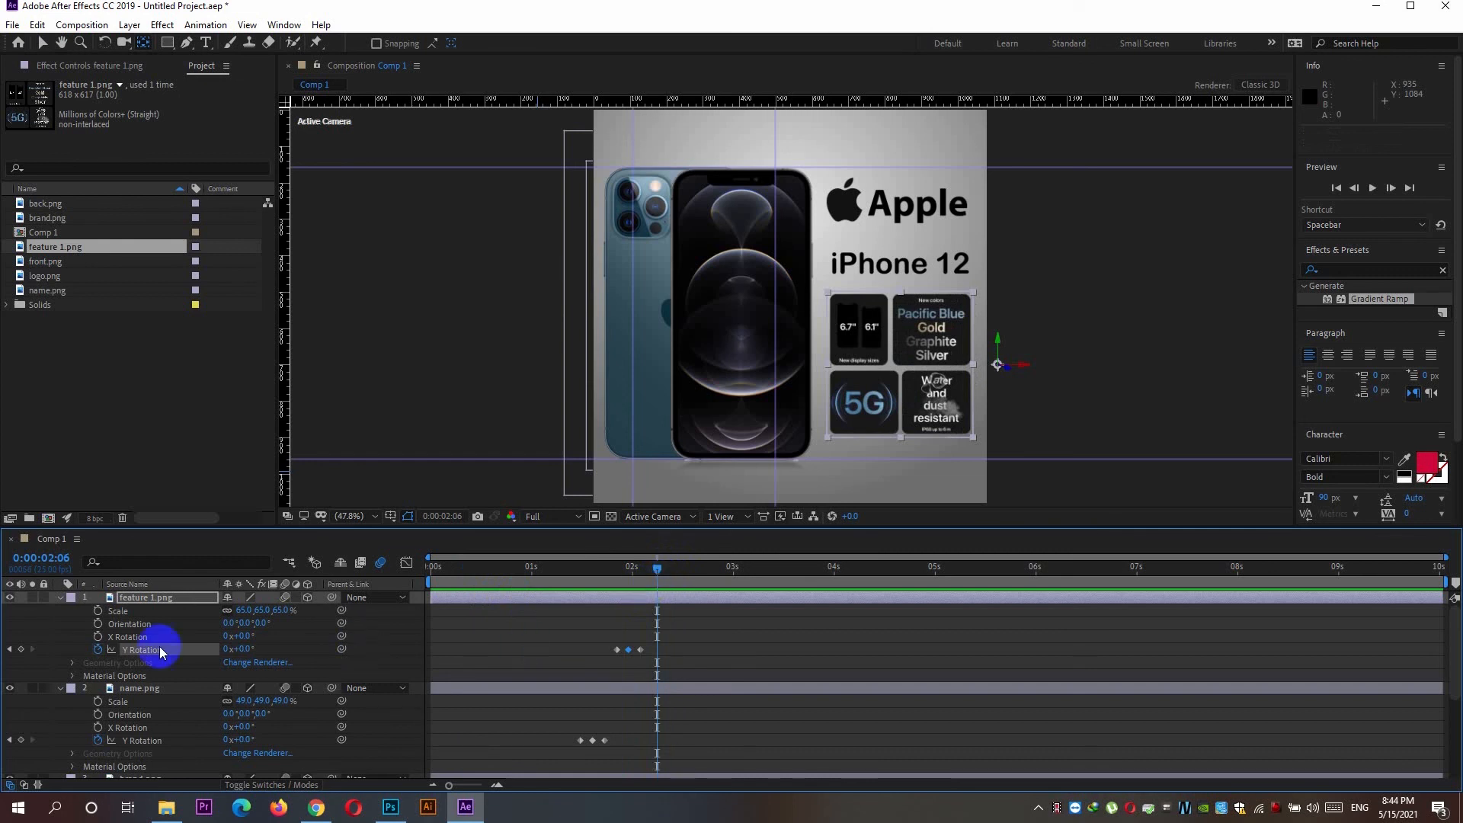
click(60, 599)
click(60, 611)
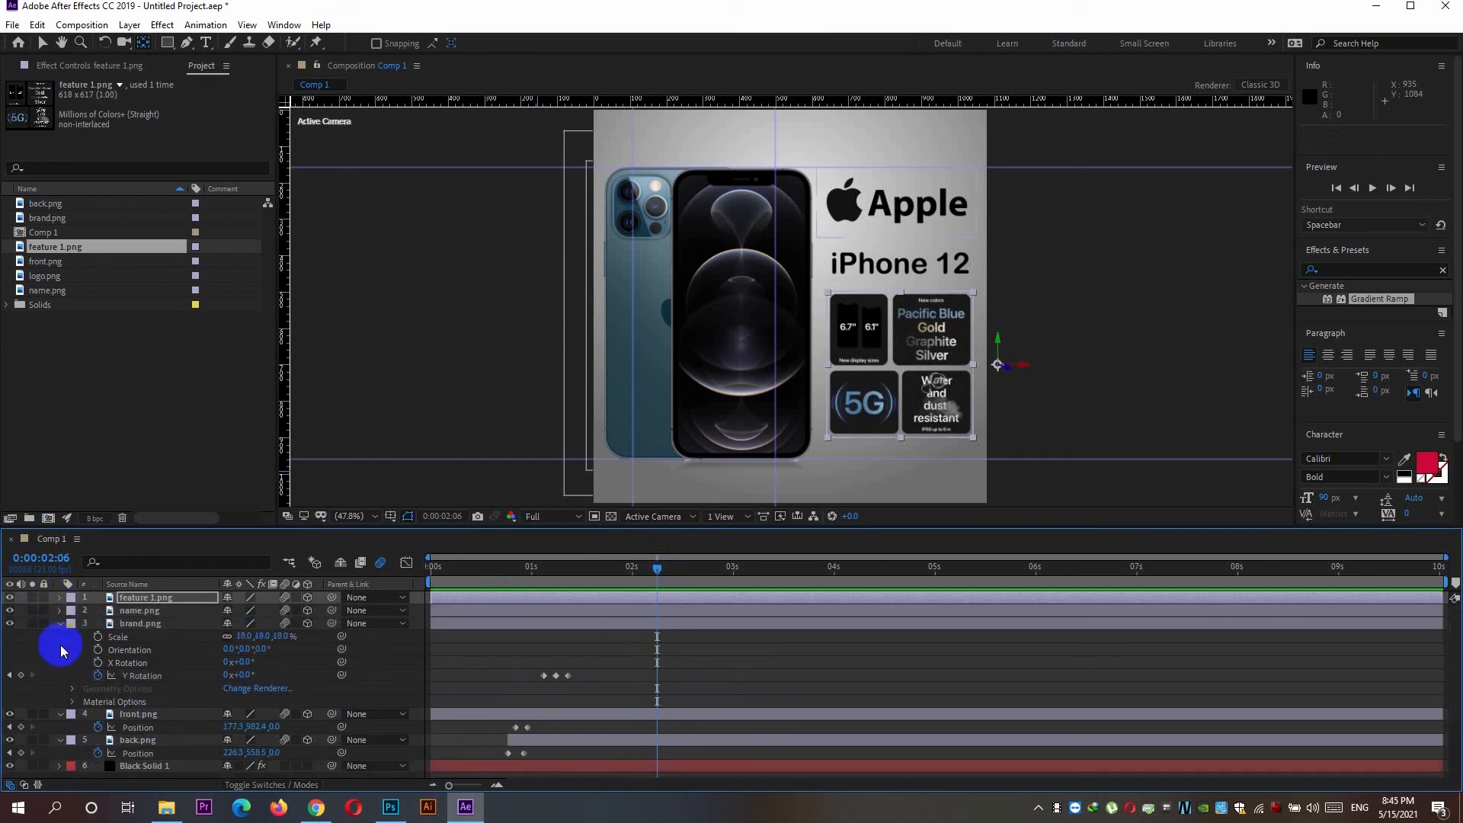
click(61, 623)
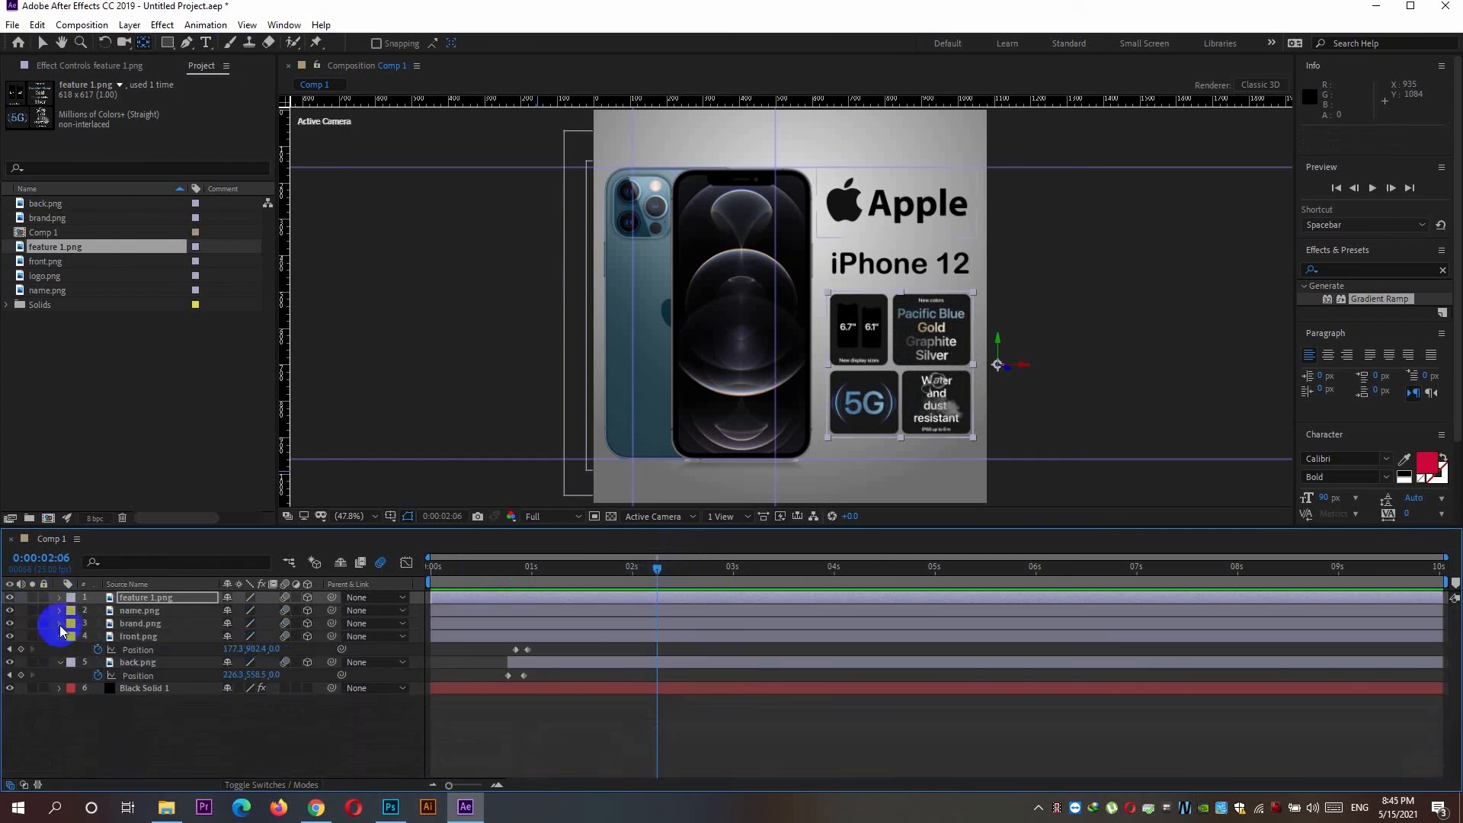
Add a null object to the composition and make it a 3D layer
click(128, 28)
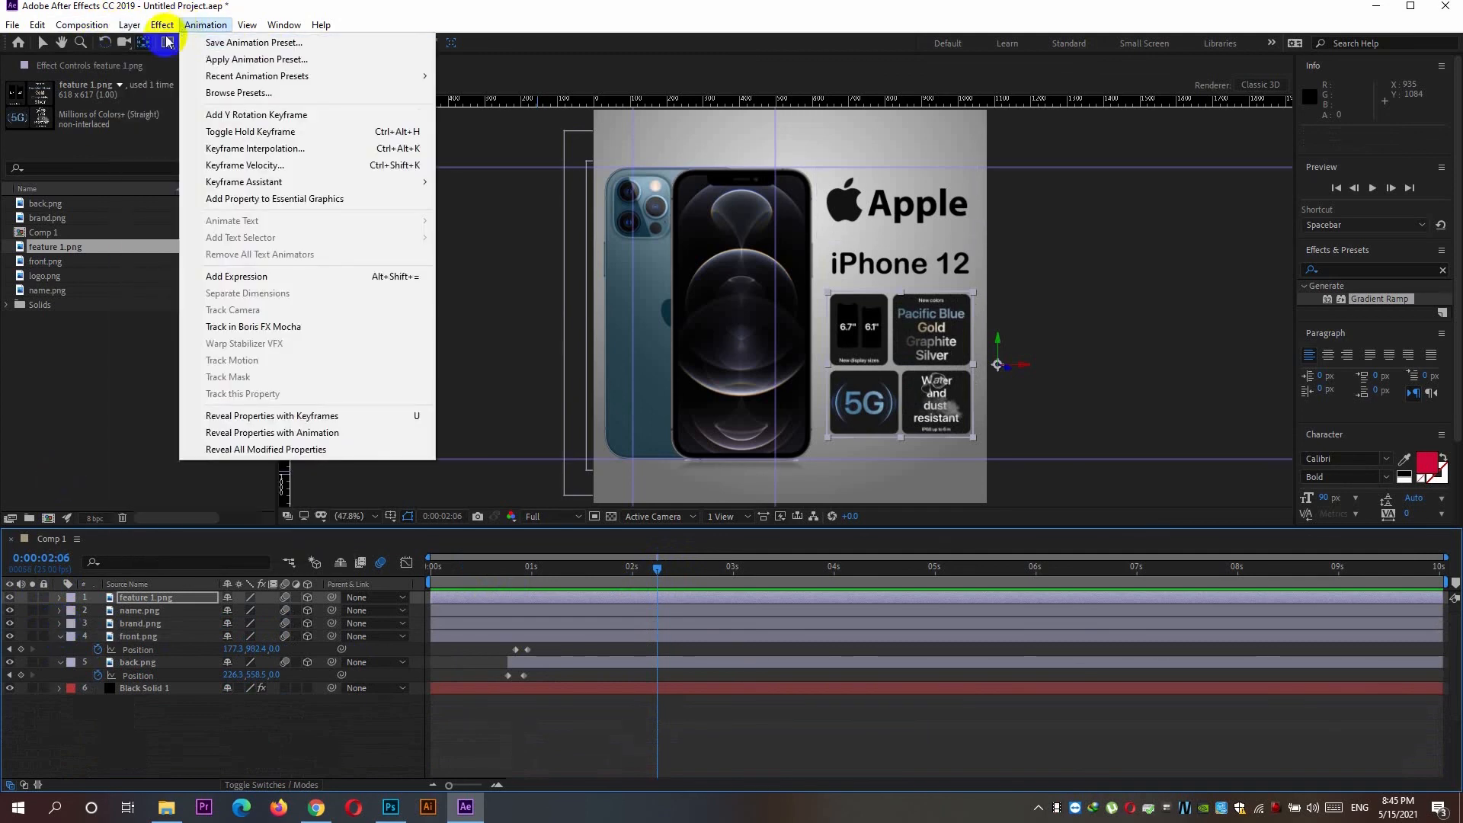
mouse_move(228, 52)
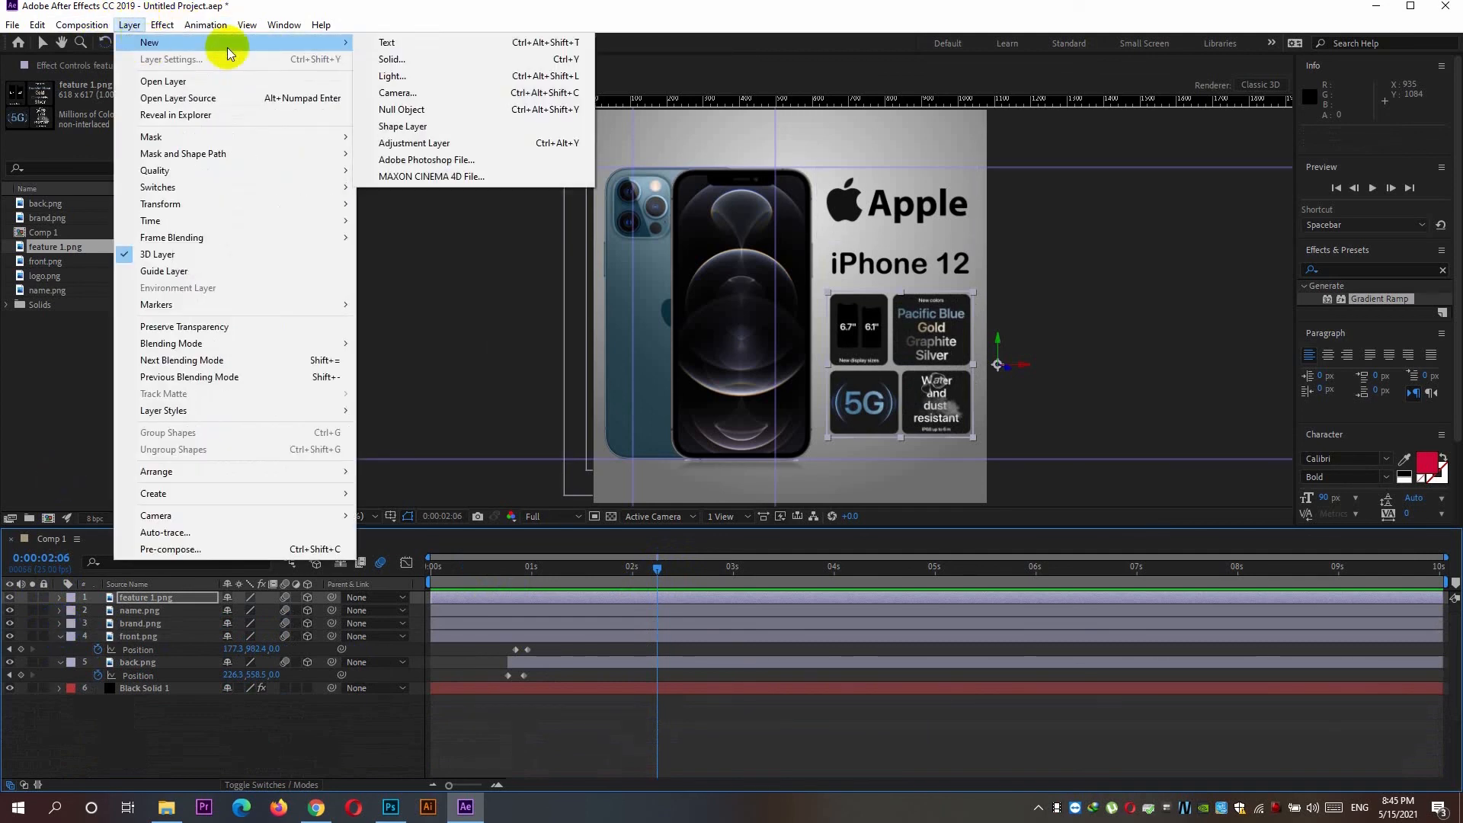
click(404, 109)
click(310, 607)
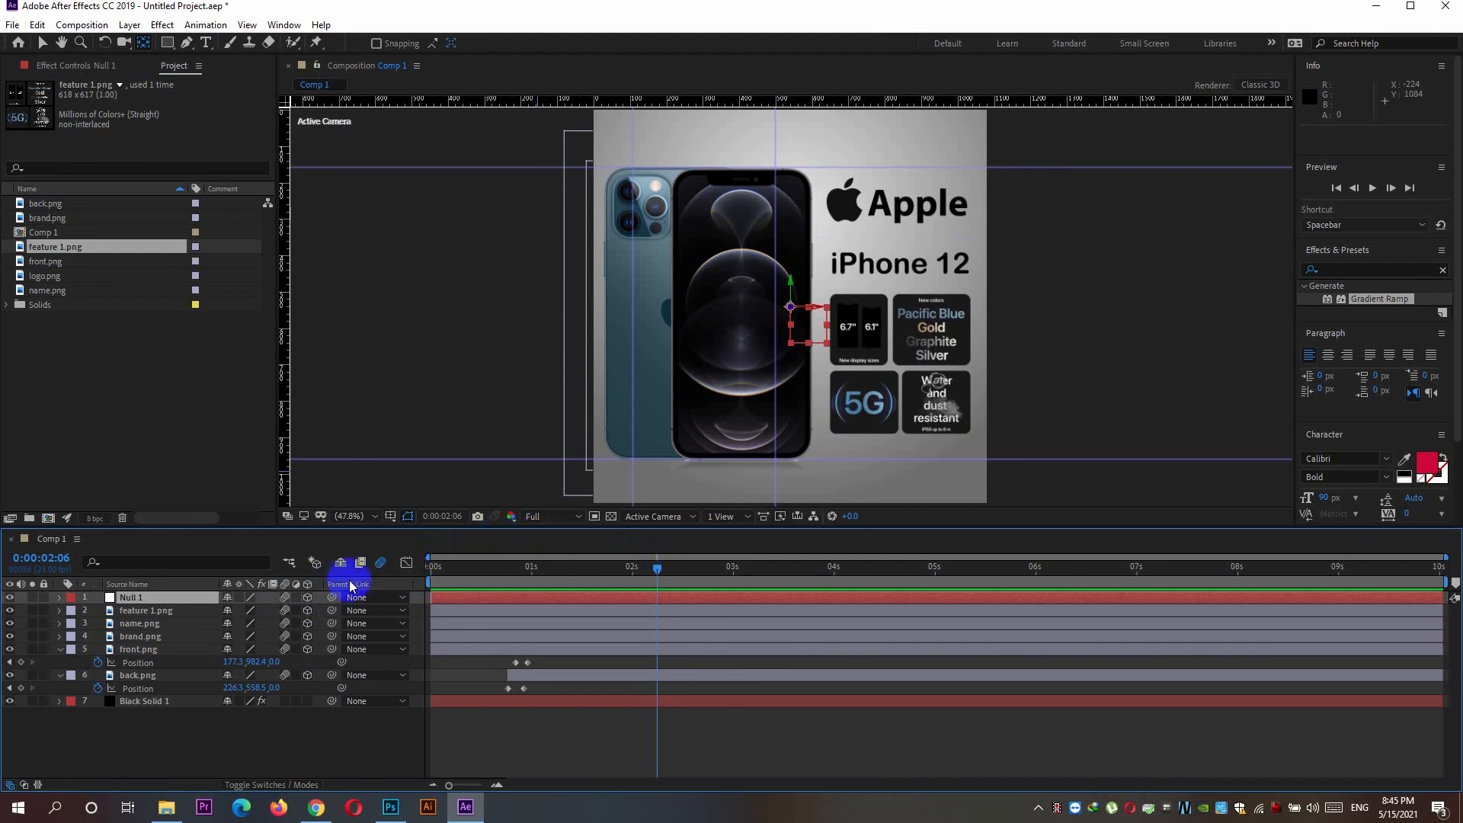
Start Y Rotation keyframing on the null at 0:00:02:06 and move its anchor point just past the composition's right edge
click(61, 599)
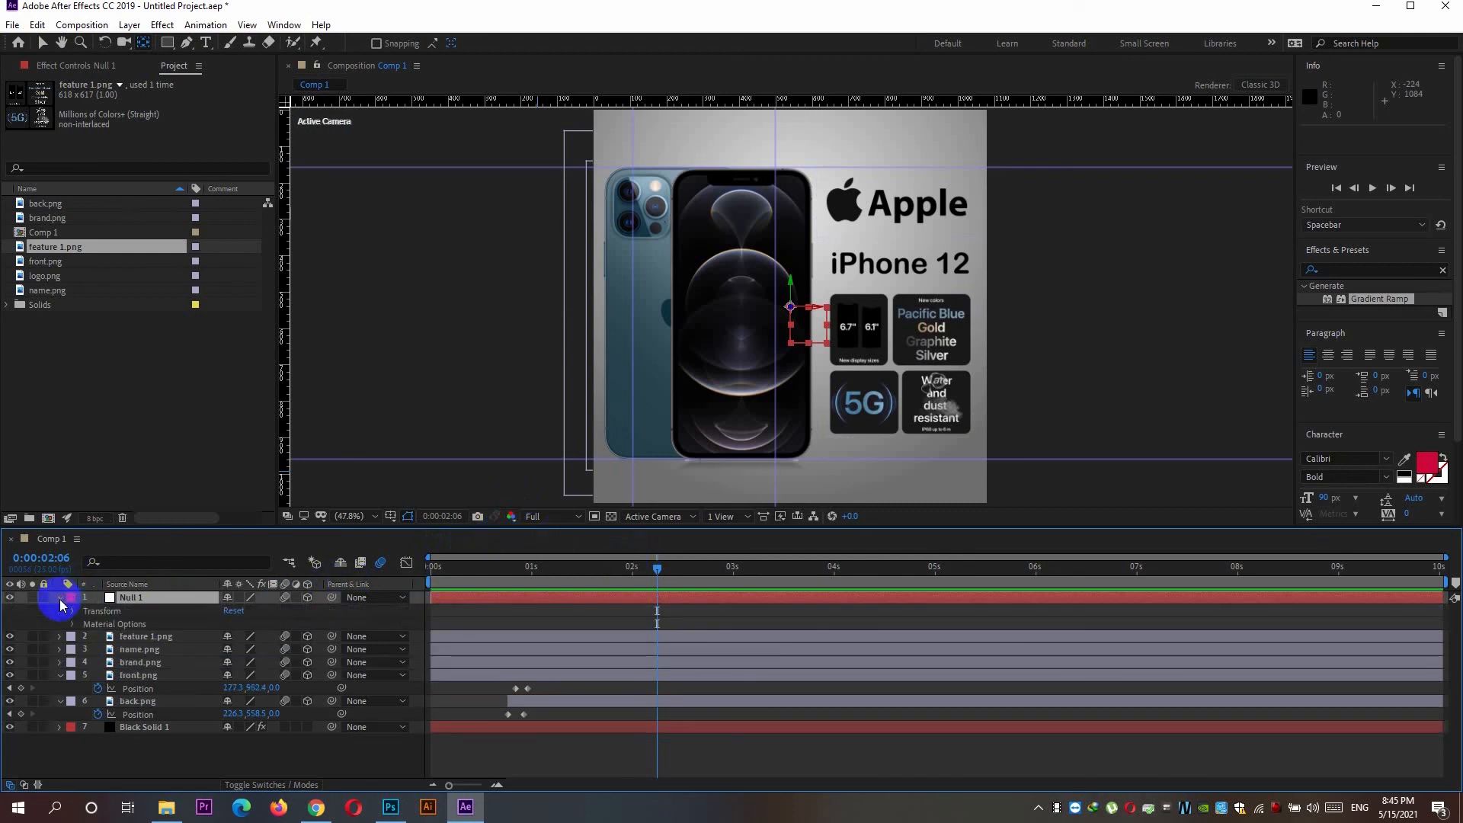
click(71, 614)
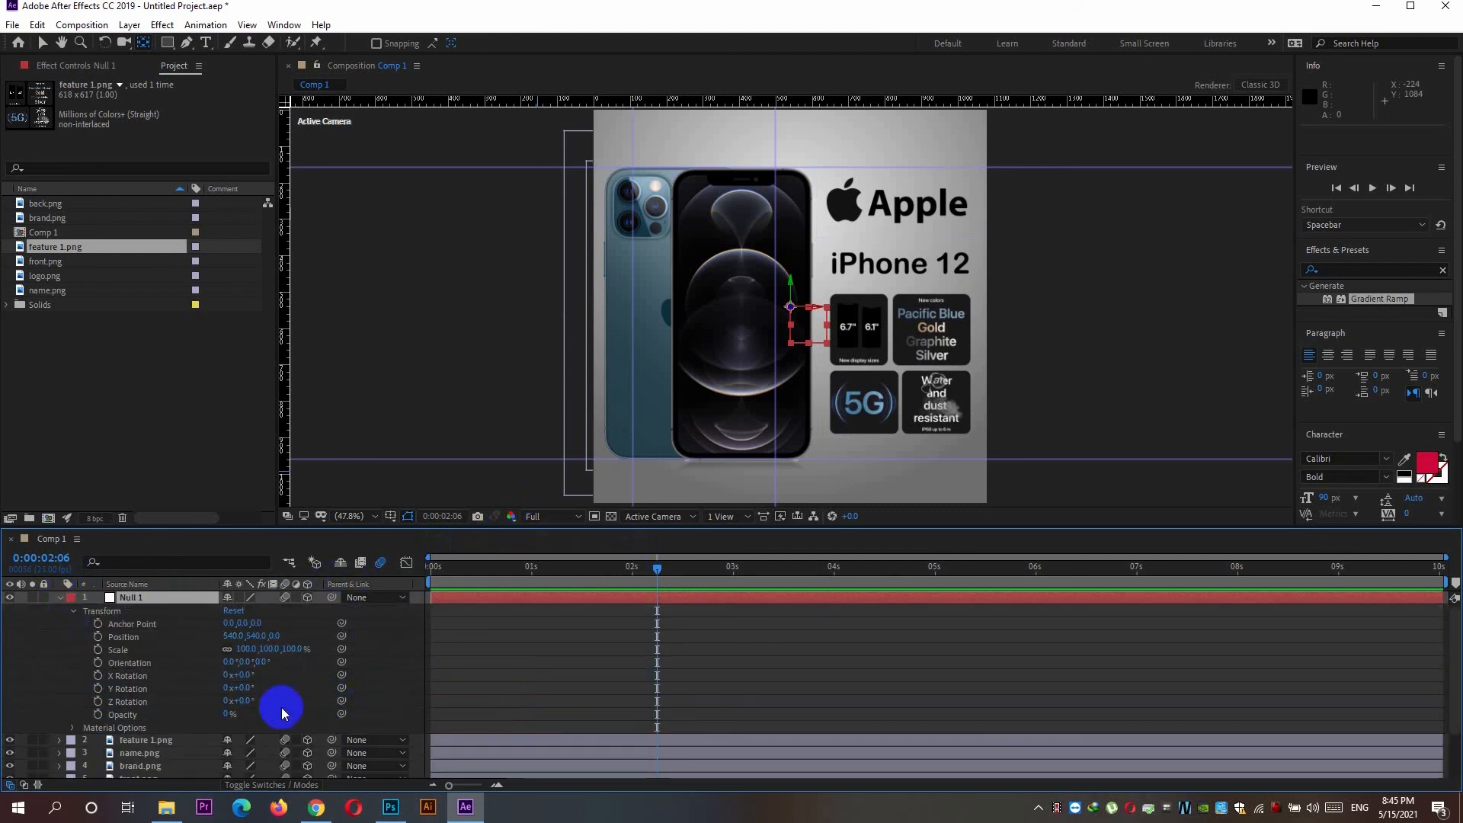
click(98, 688)
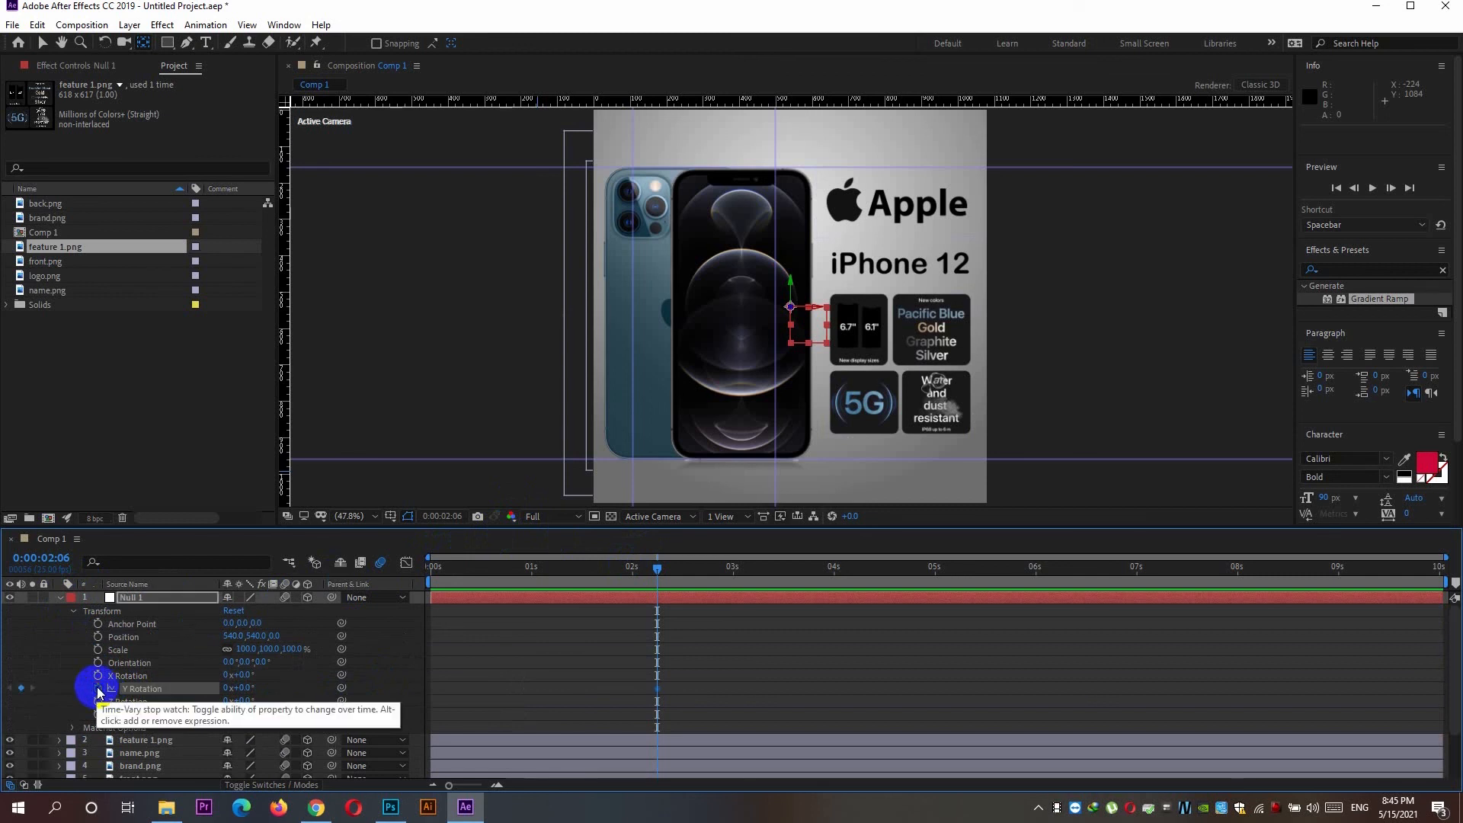
drag(790, 307, 838, 307)
drag(942, 320, 996, 314)
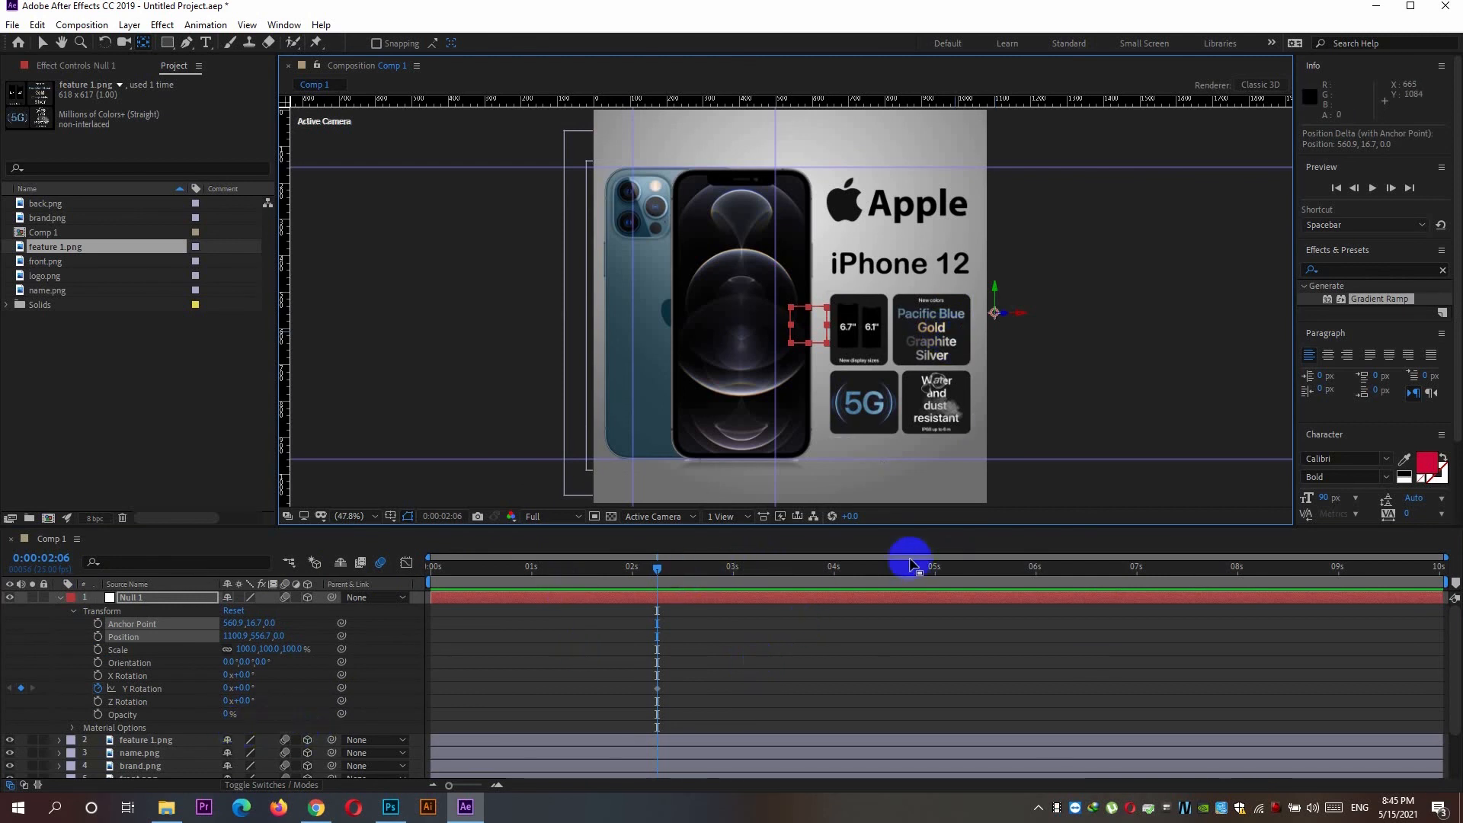
Add Y Rotation keyframes to the null at 0:00:02:10 and 0:00:02:13
click(1390, 189)
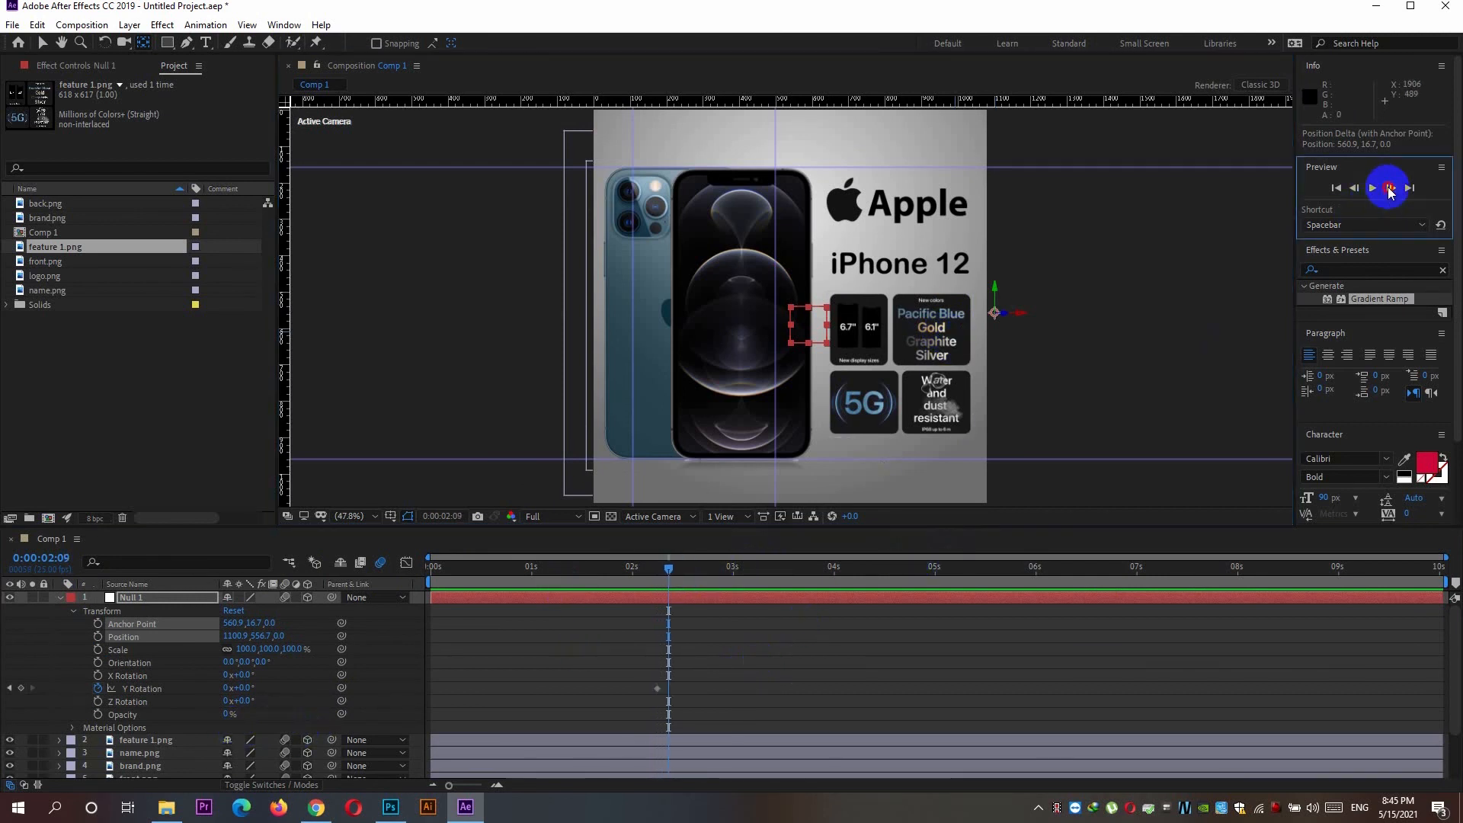
click(1389, 188)
click(20, 688)
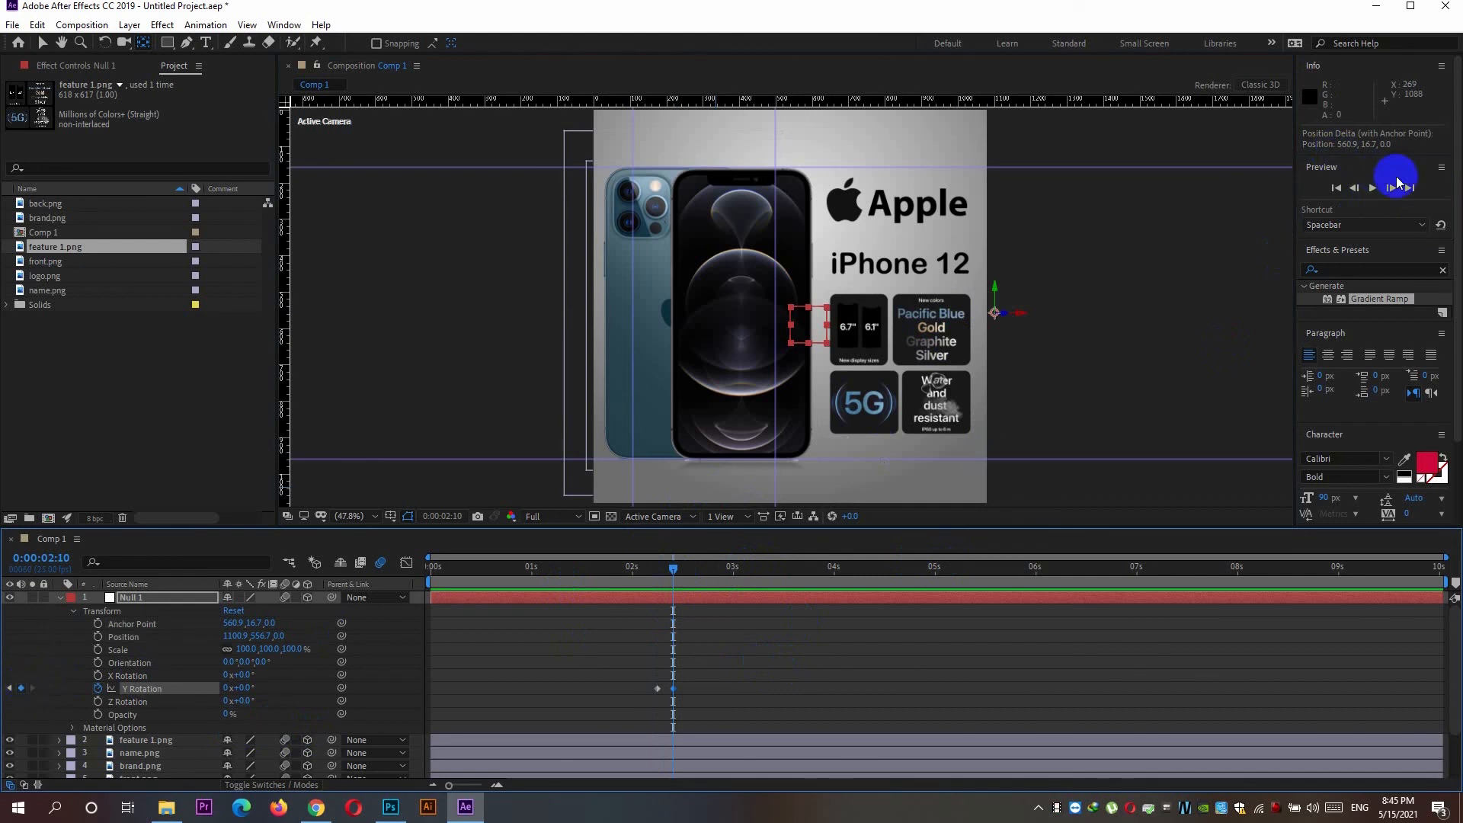
click(1390, 188)
click(1389, 188)
click(1390, 188)
click(20, 687)
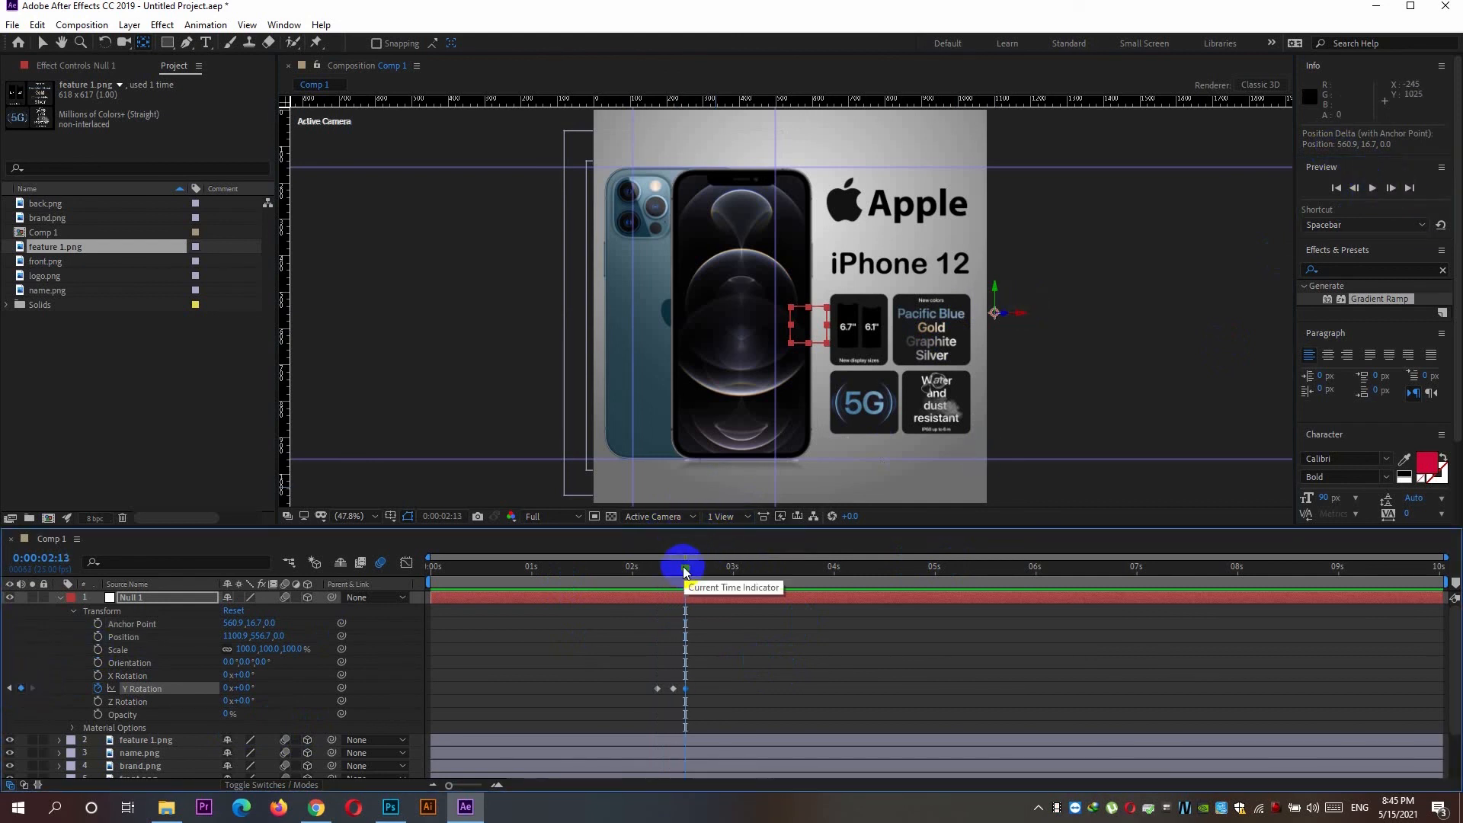
drag(652, 577, 669, 582)
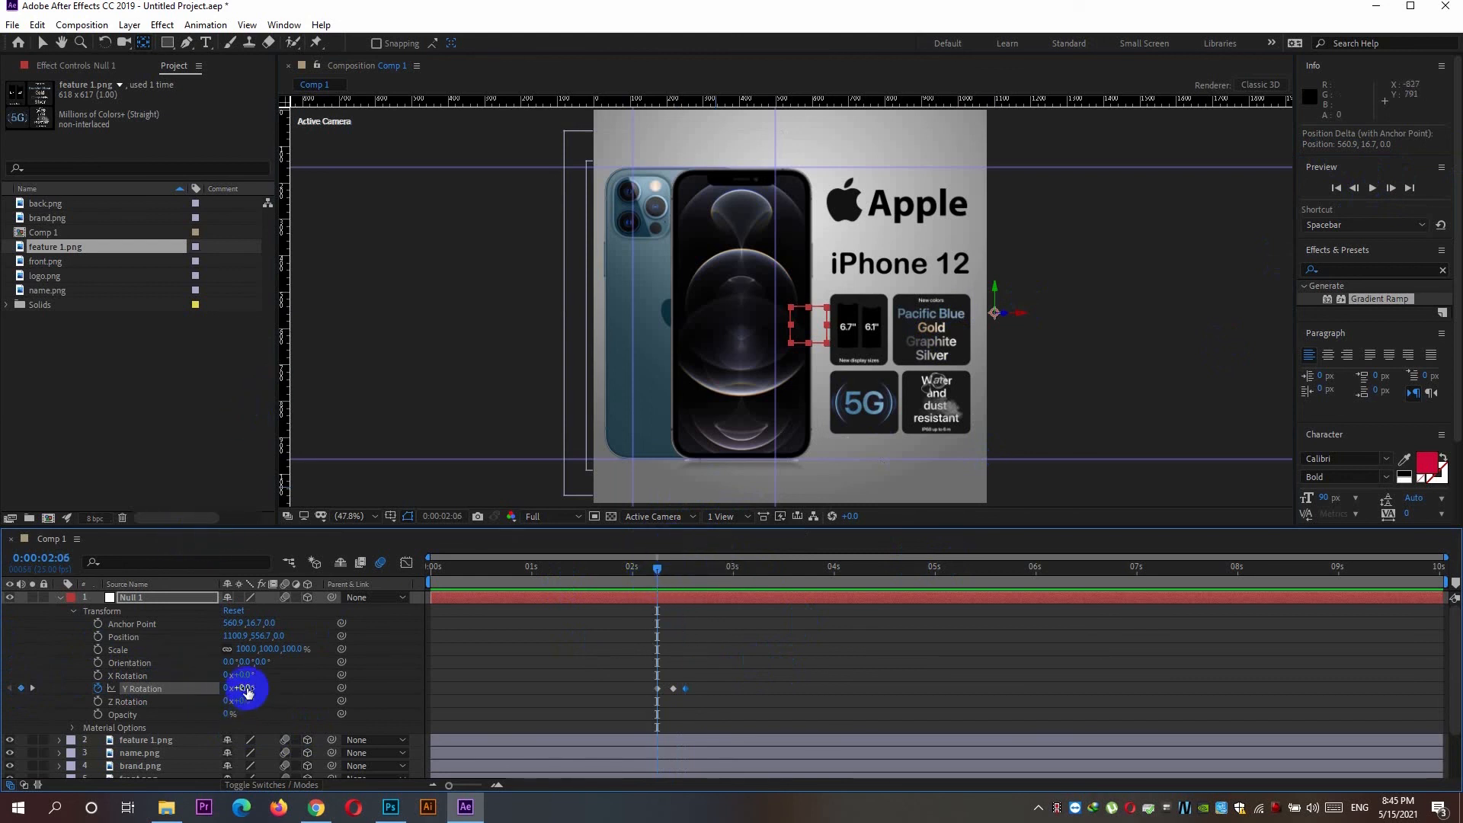
mouse_move(248, 688)
mouse_down()
mouse_move(263, 688)
mouse_move(242, 689)
mouse_up()
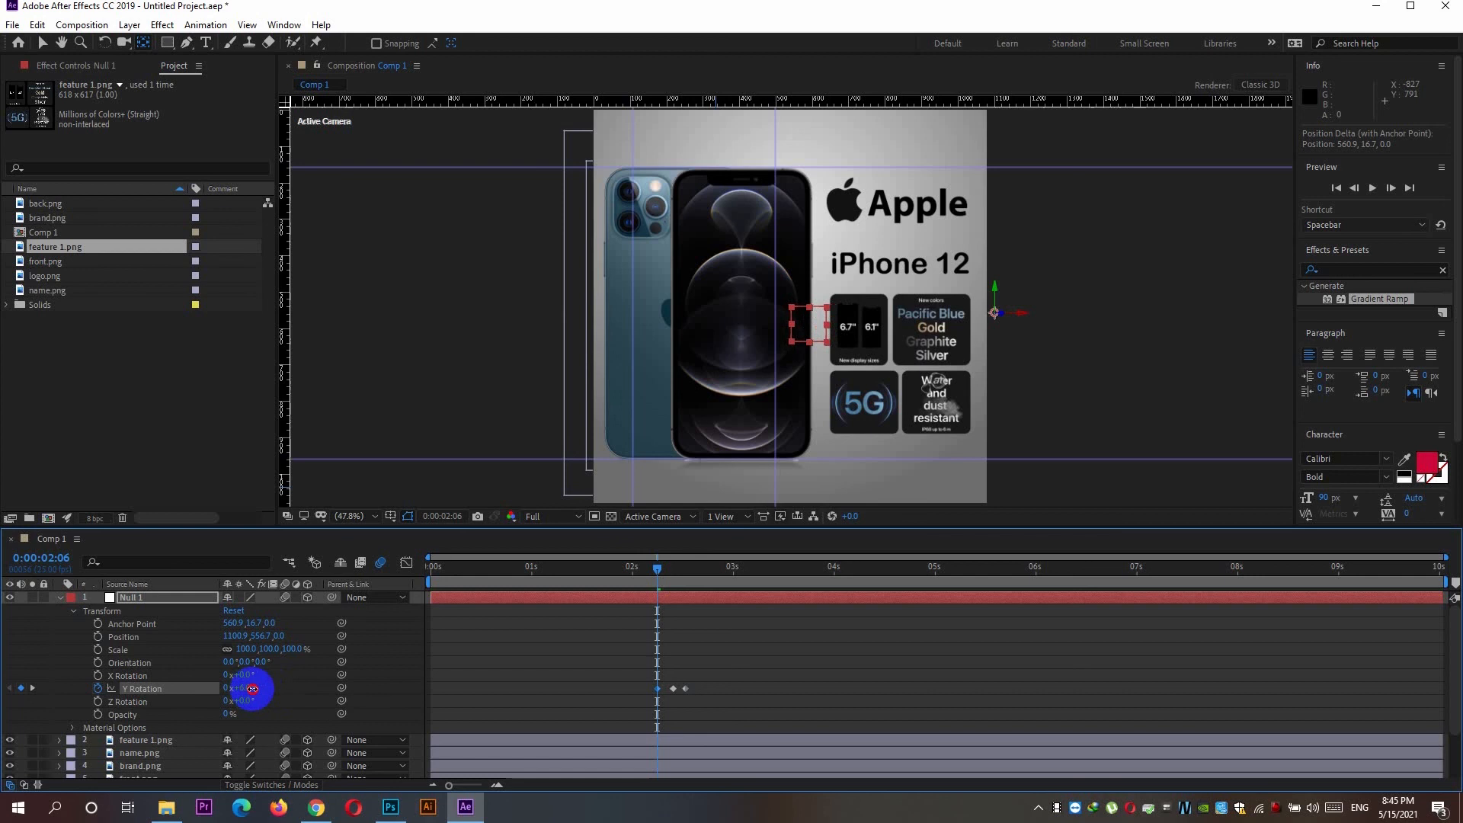
key(ctrl+z)
scroll(287, 682, down, 2)
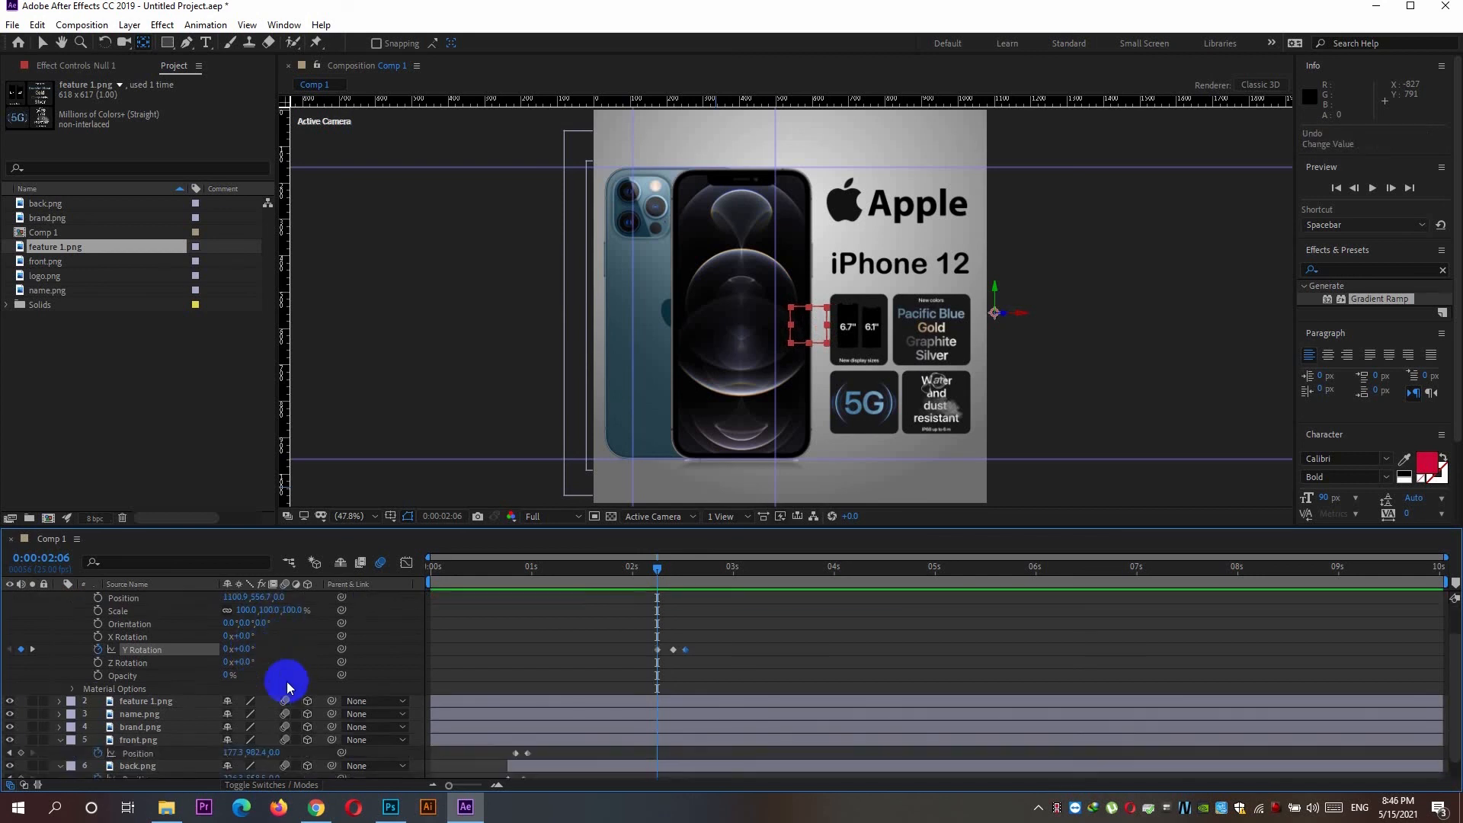
scroll(307, 689, up, 2)
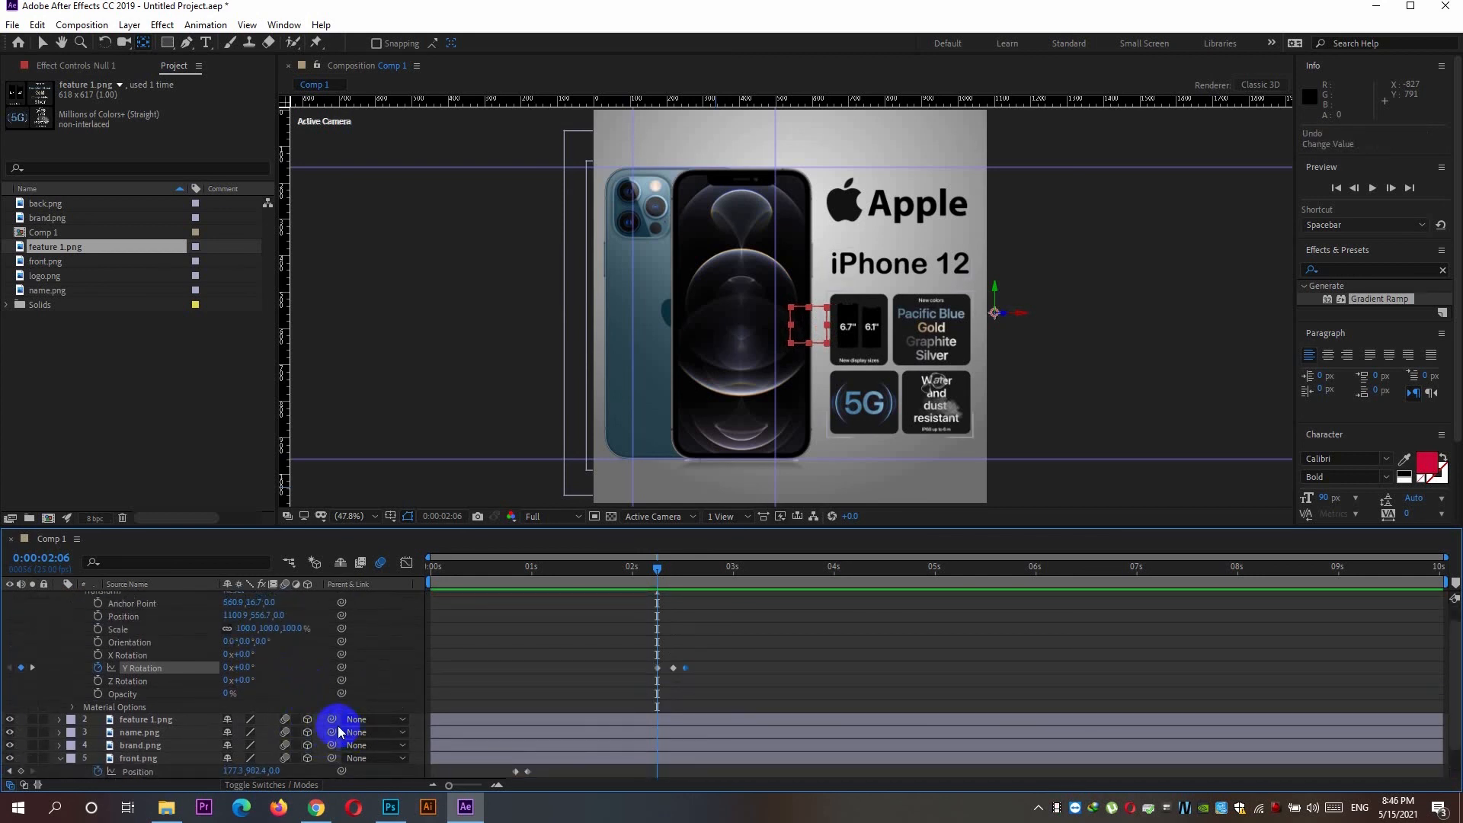
Parent the feature 1.png, name.png and brand.png layers to Null 1
click(196, 721)
click(190, 733)
key(ctrl+z)
shift+click(190, 747)
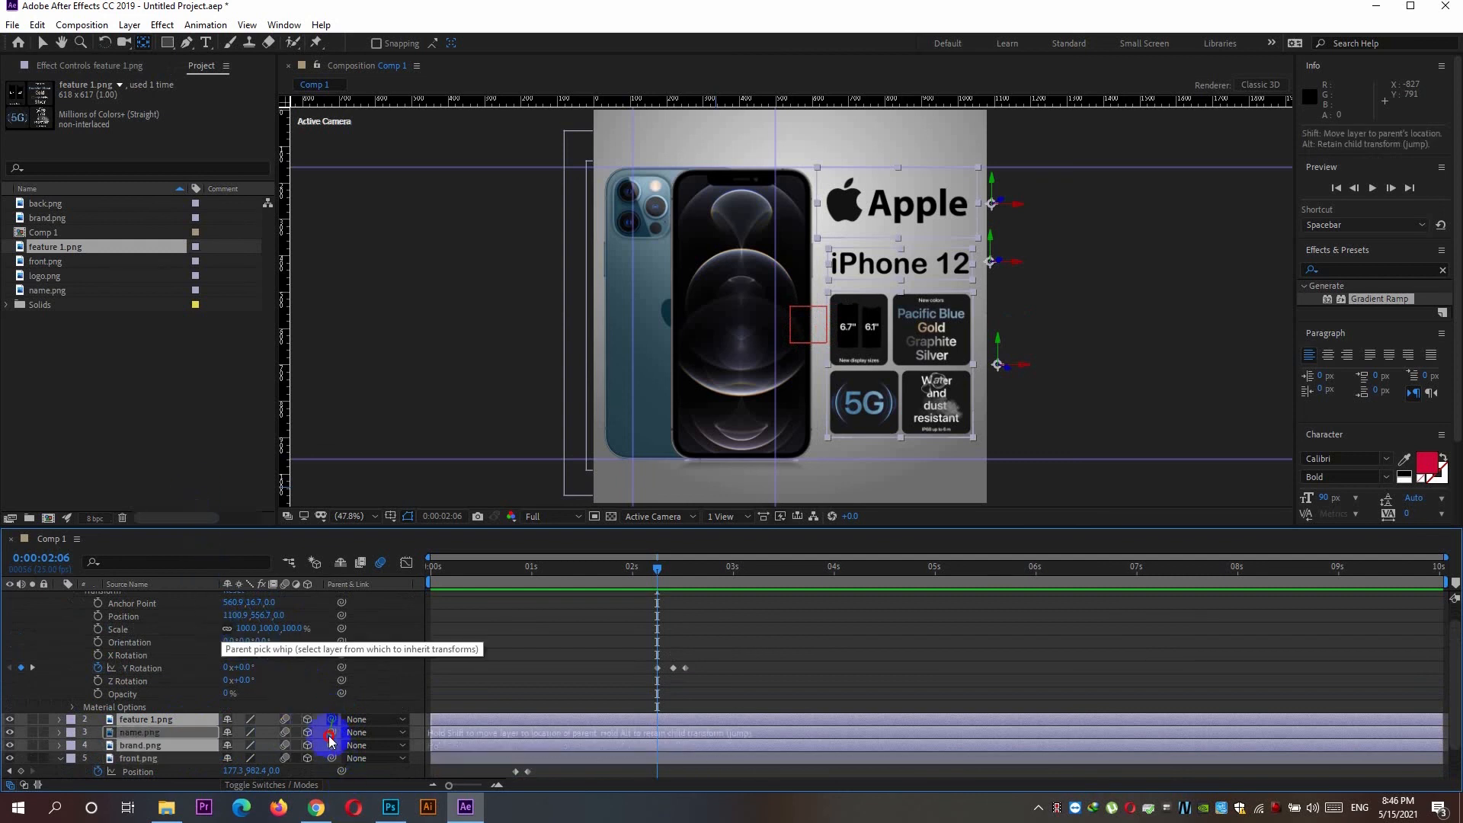
drag(331, 720, 125, 599)
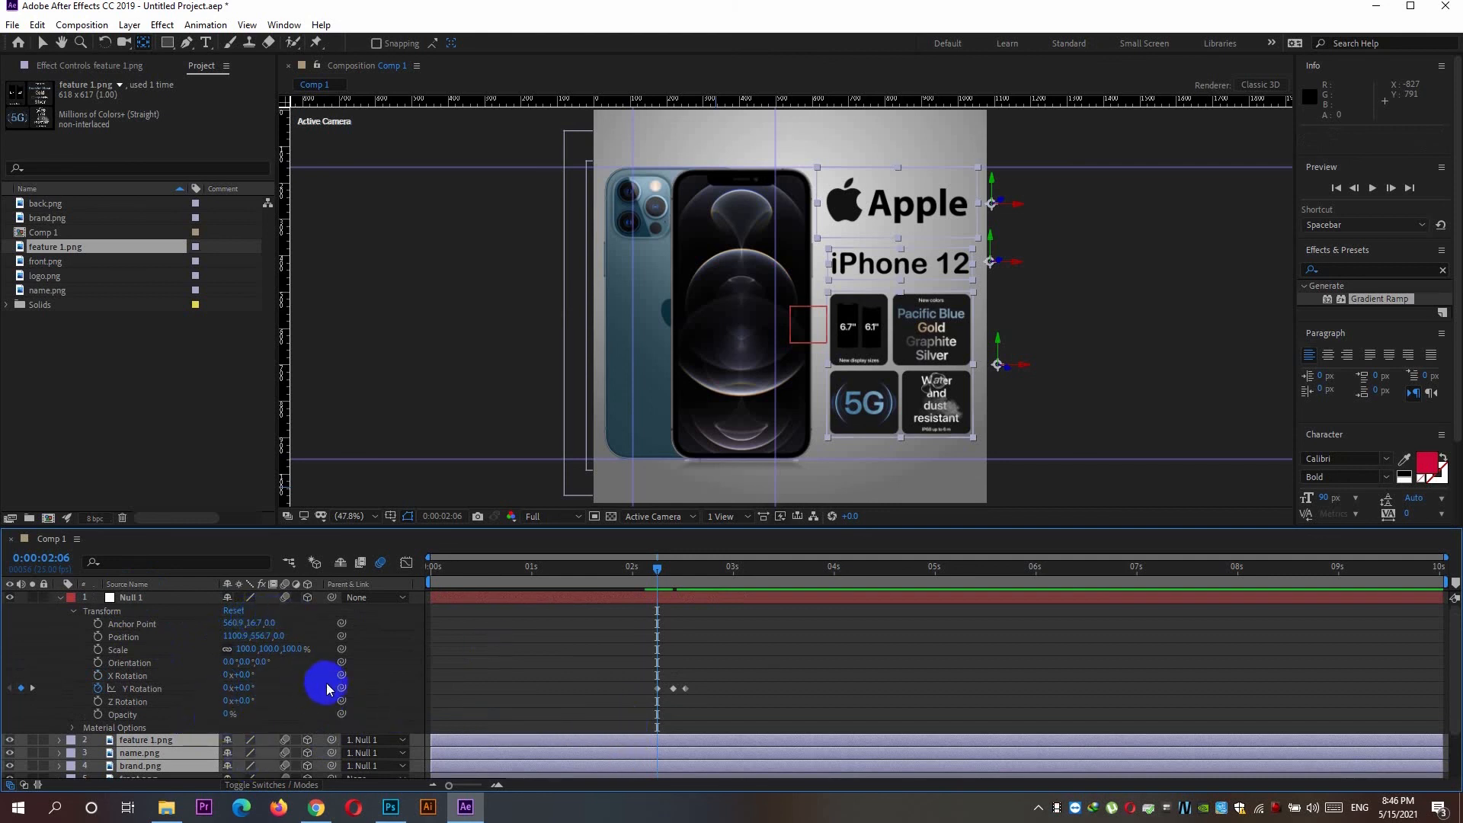
drag(236, 688, 185, 691)
drag(655, 569, 672, 572)
drag(244, 690, 286, 687)
drag(671, 579, 659, 607)
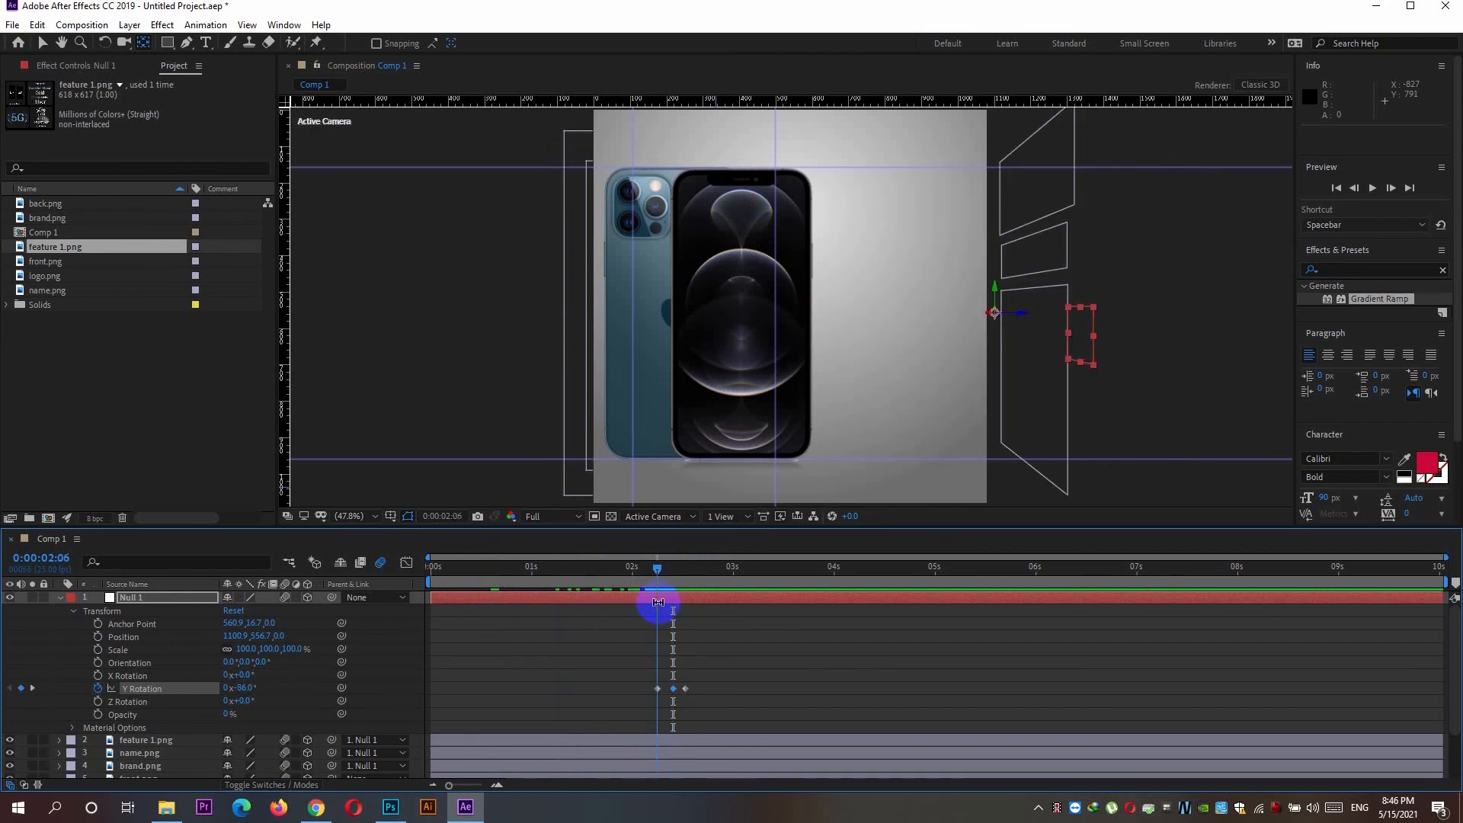
drag(216, 689, 341, 679)
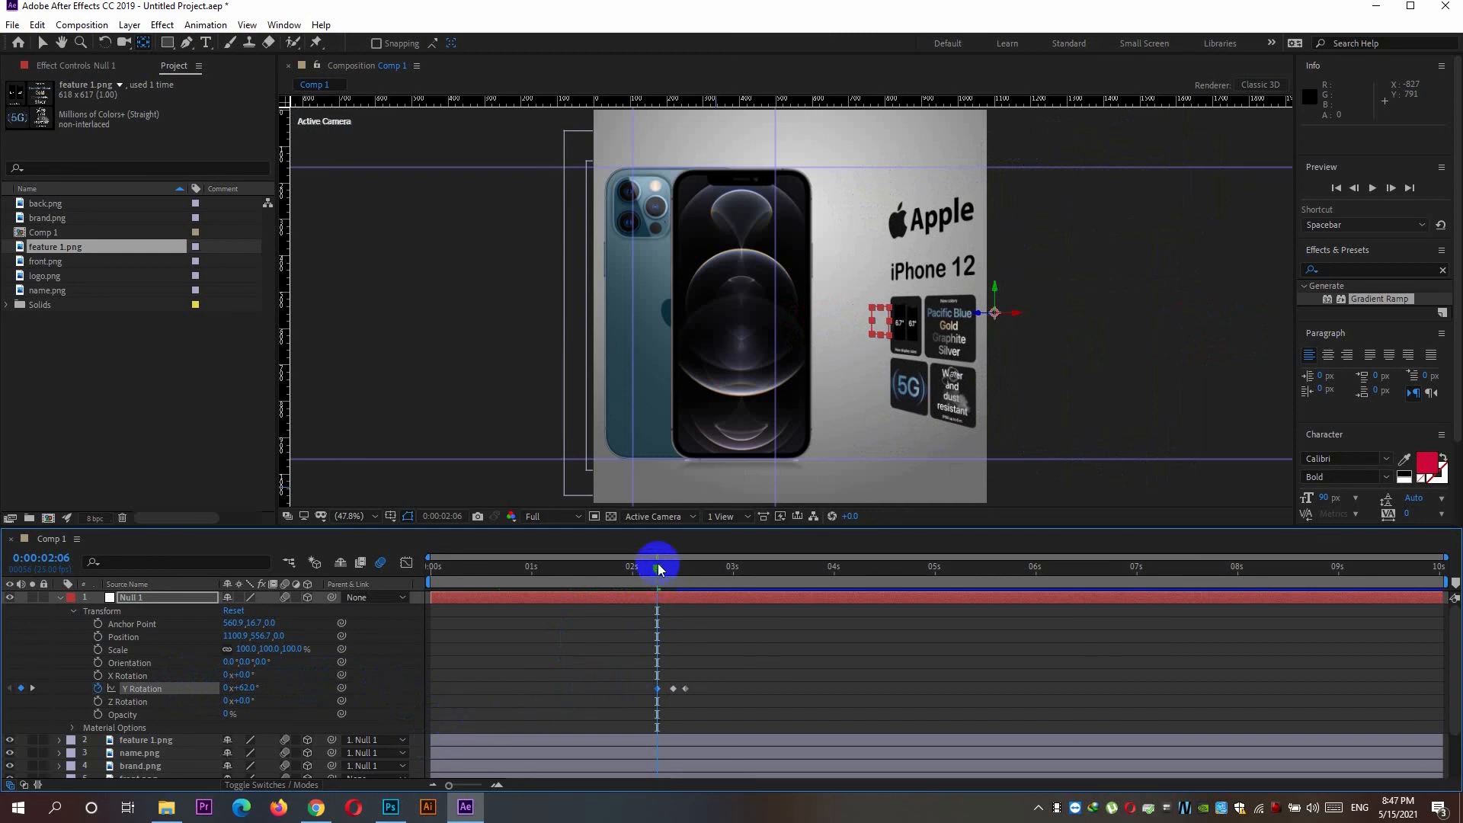
mouse_move(657, 564)
mouse_down()
mouse_move(696, 564)
mouse_move(672, 564)
mouse_up()
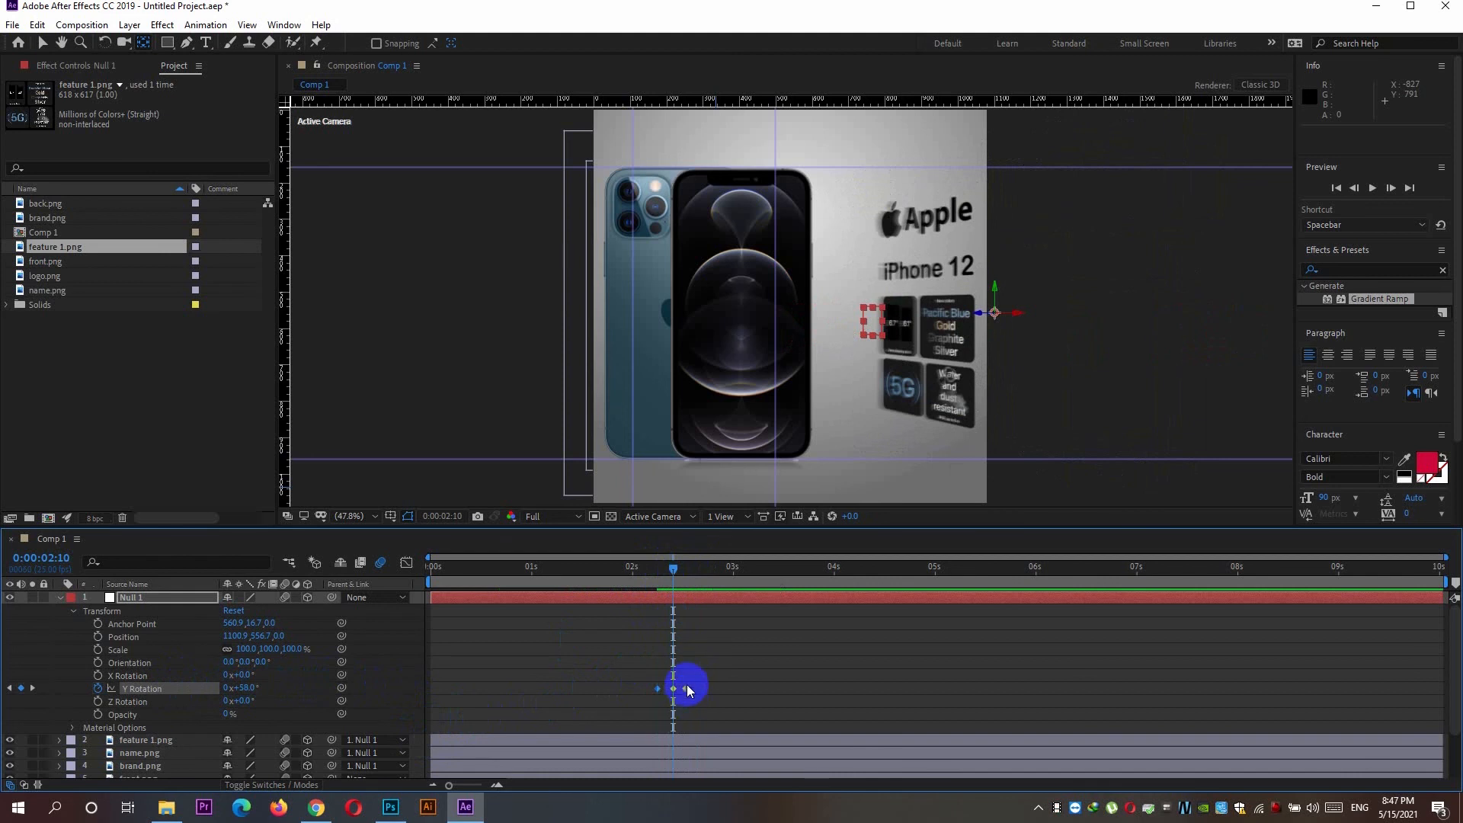
click(685, 688)
click(669, 591)
key(ctrl+z)
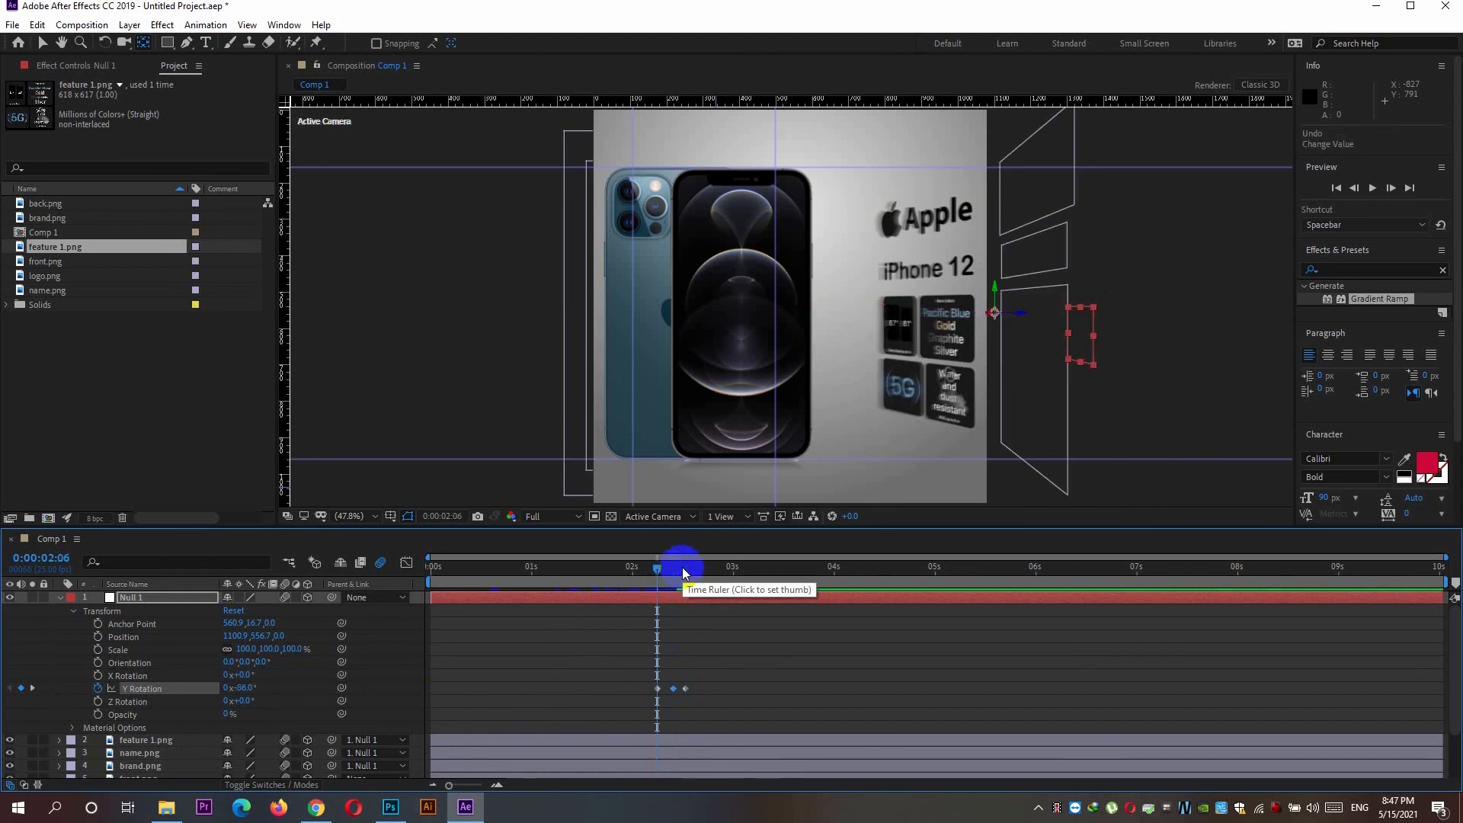
mouse_move(241, 688)
mouse_down()
mouse_move(313, 688)
mouse_move(243, 688)
mouse_up()
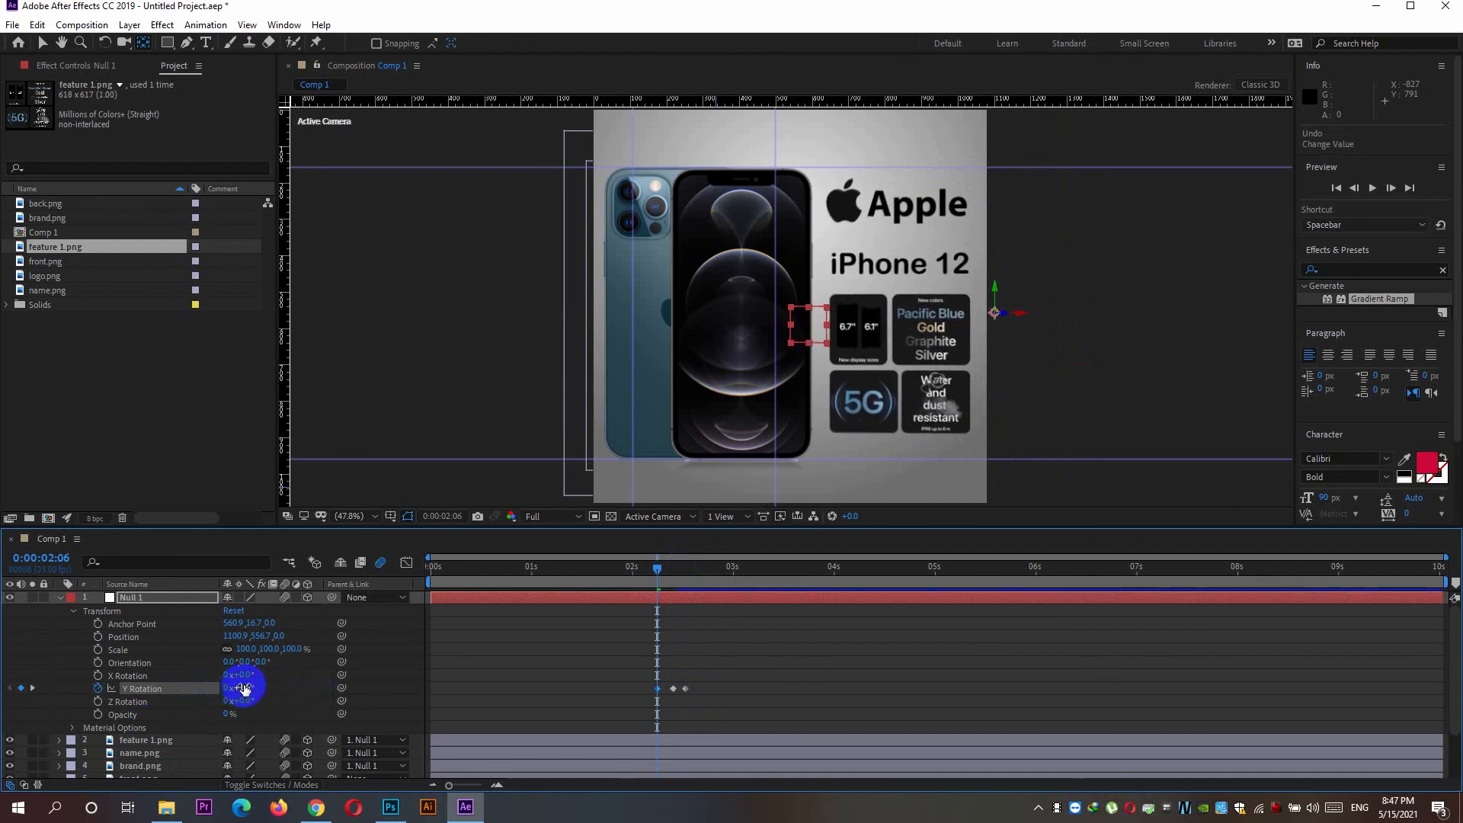
double_click(578, 732)
click(660, 561)
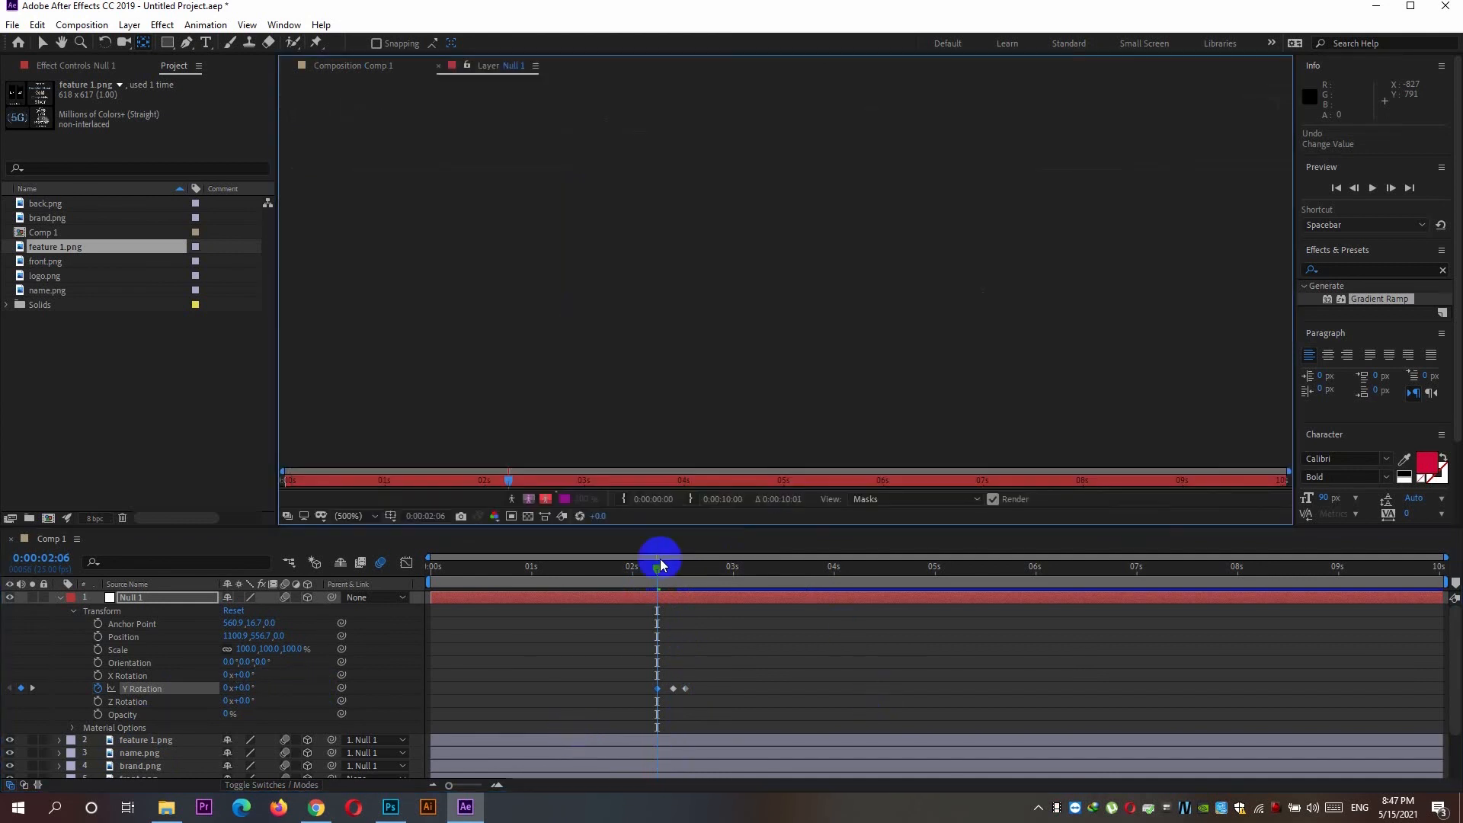
drag(656, 575, 680, 567)
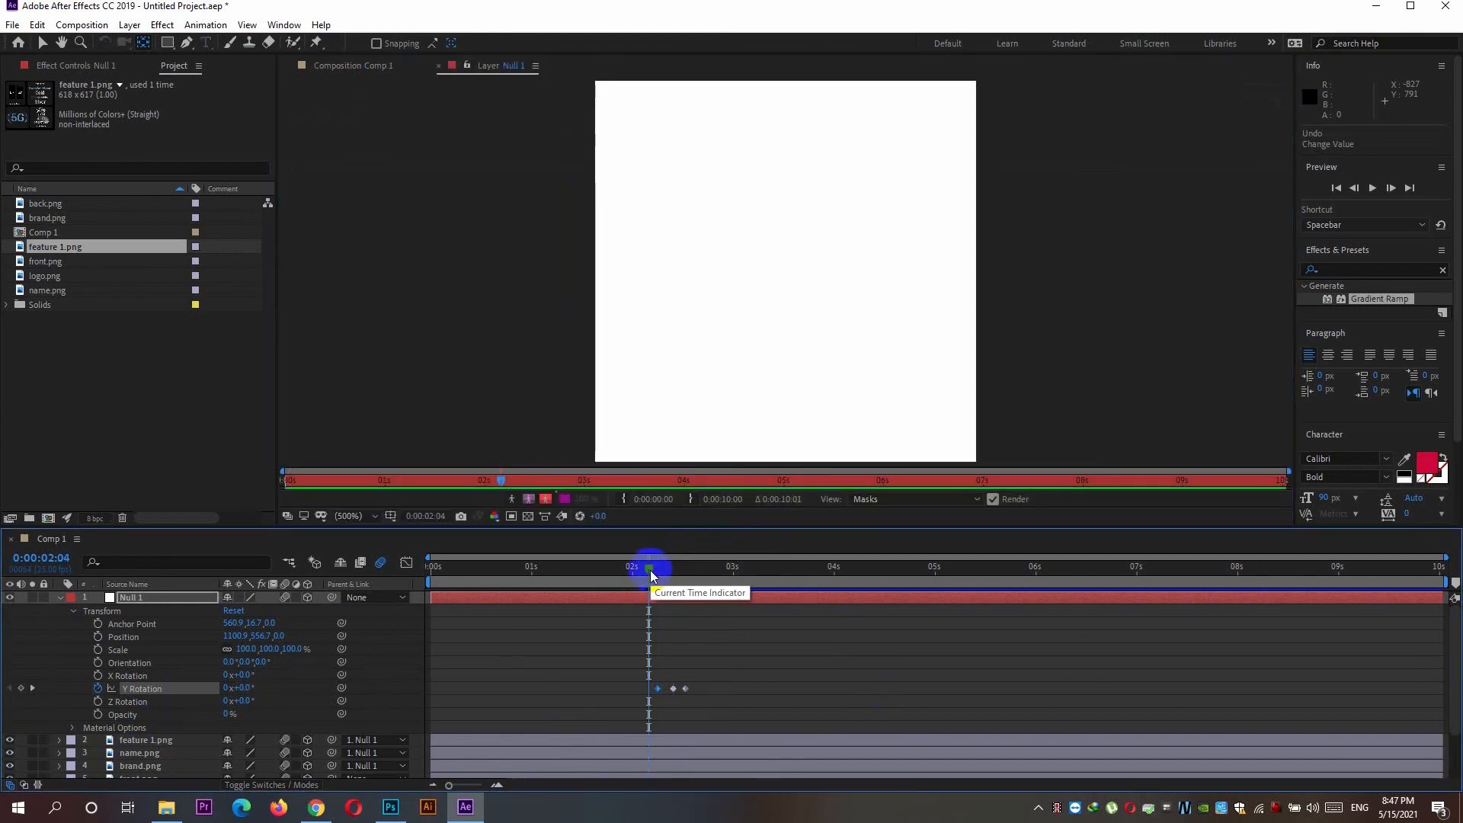
click(672, 678)
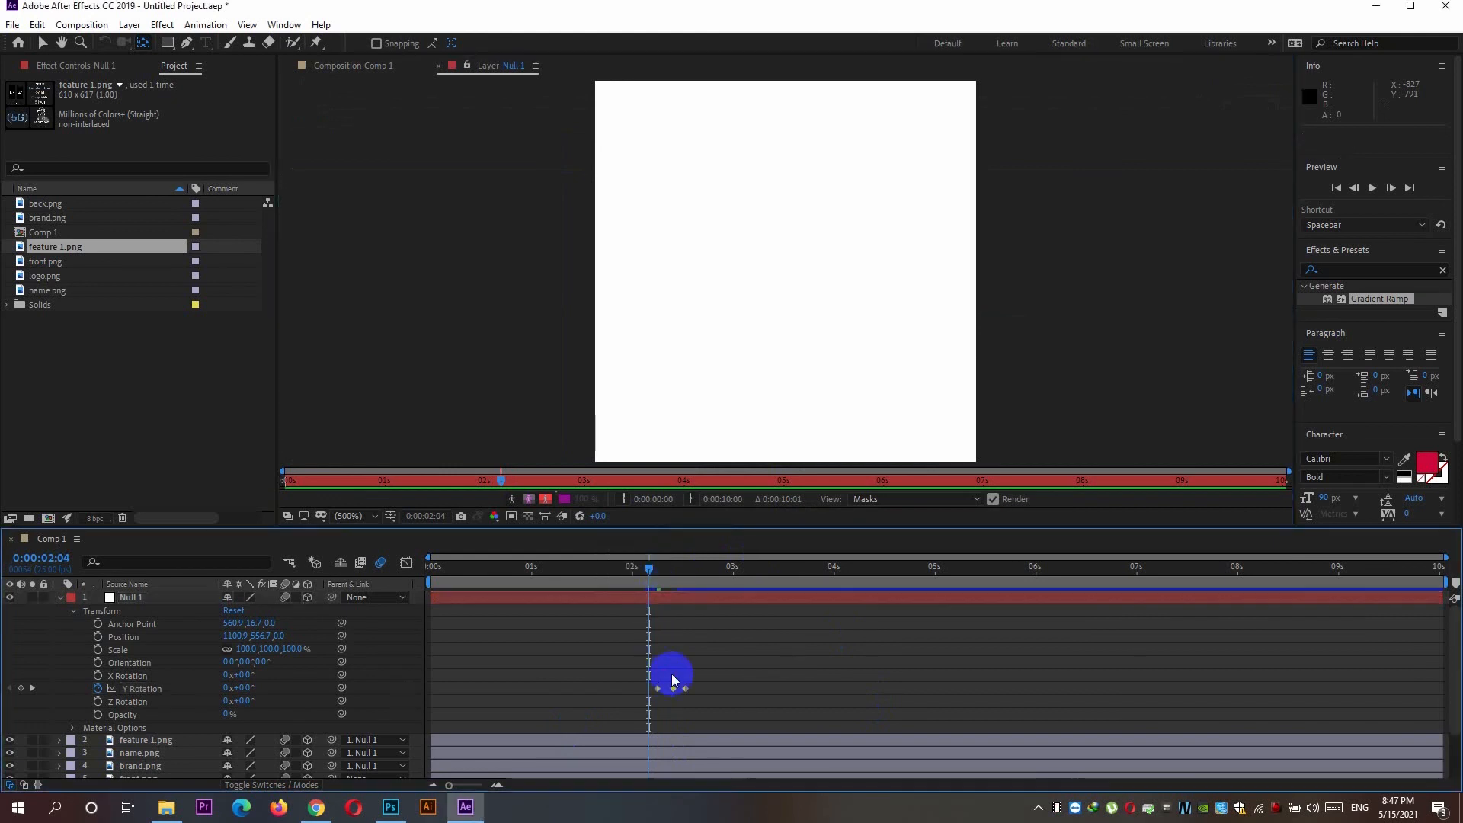
click(1056, 808)
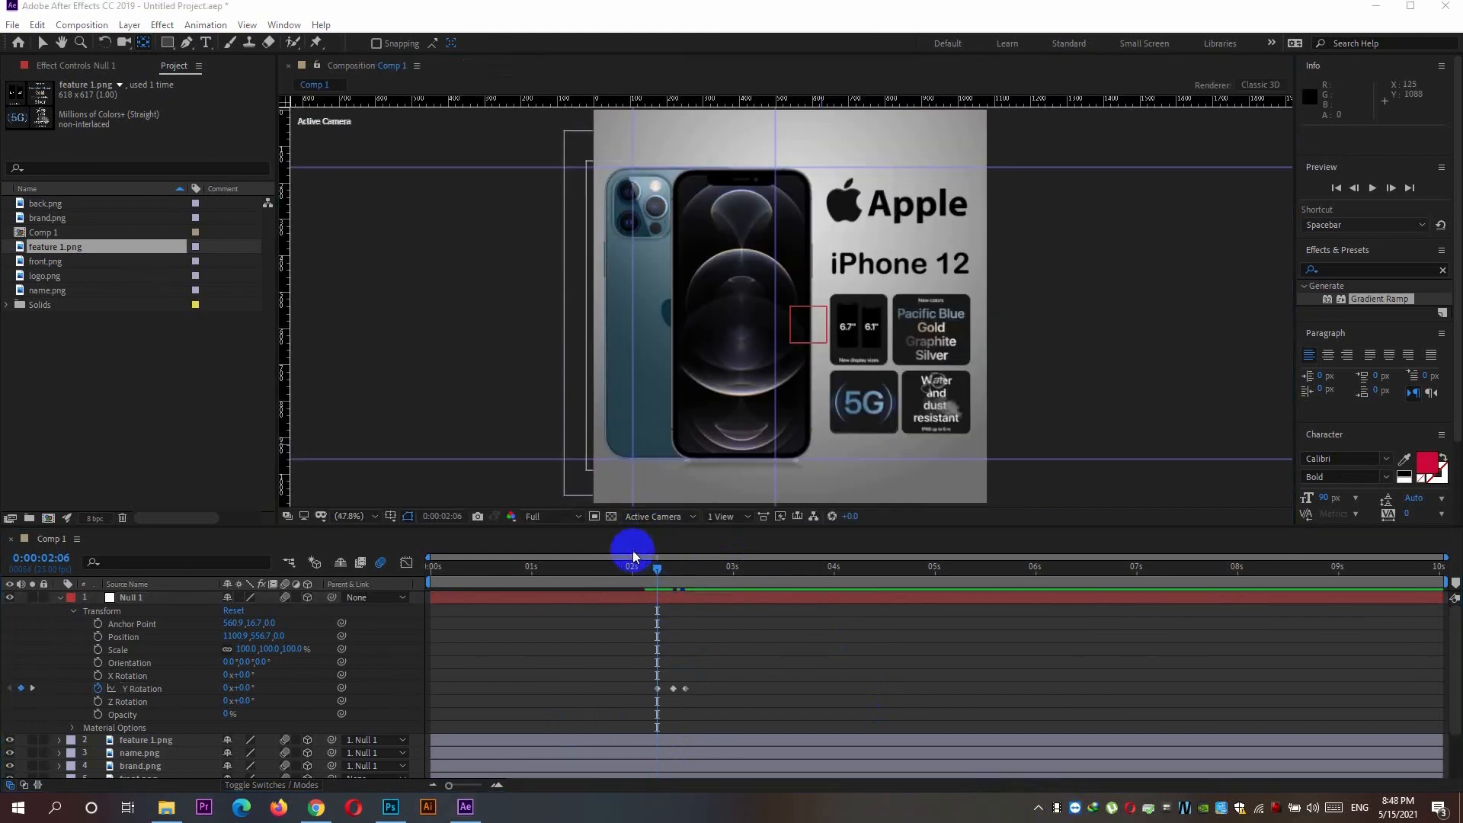
Set Null 1's Y Rotation to -87° at 0:00:02:13, place the playhead at 0:00:02:17 and collapse Null 1's properties
drag(656, 564, 685, 564)
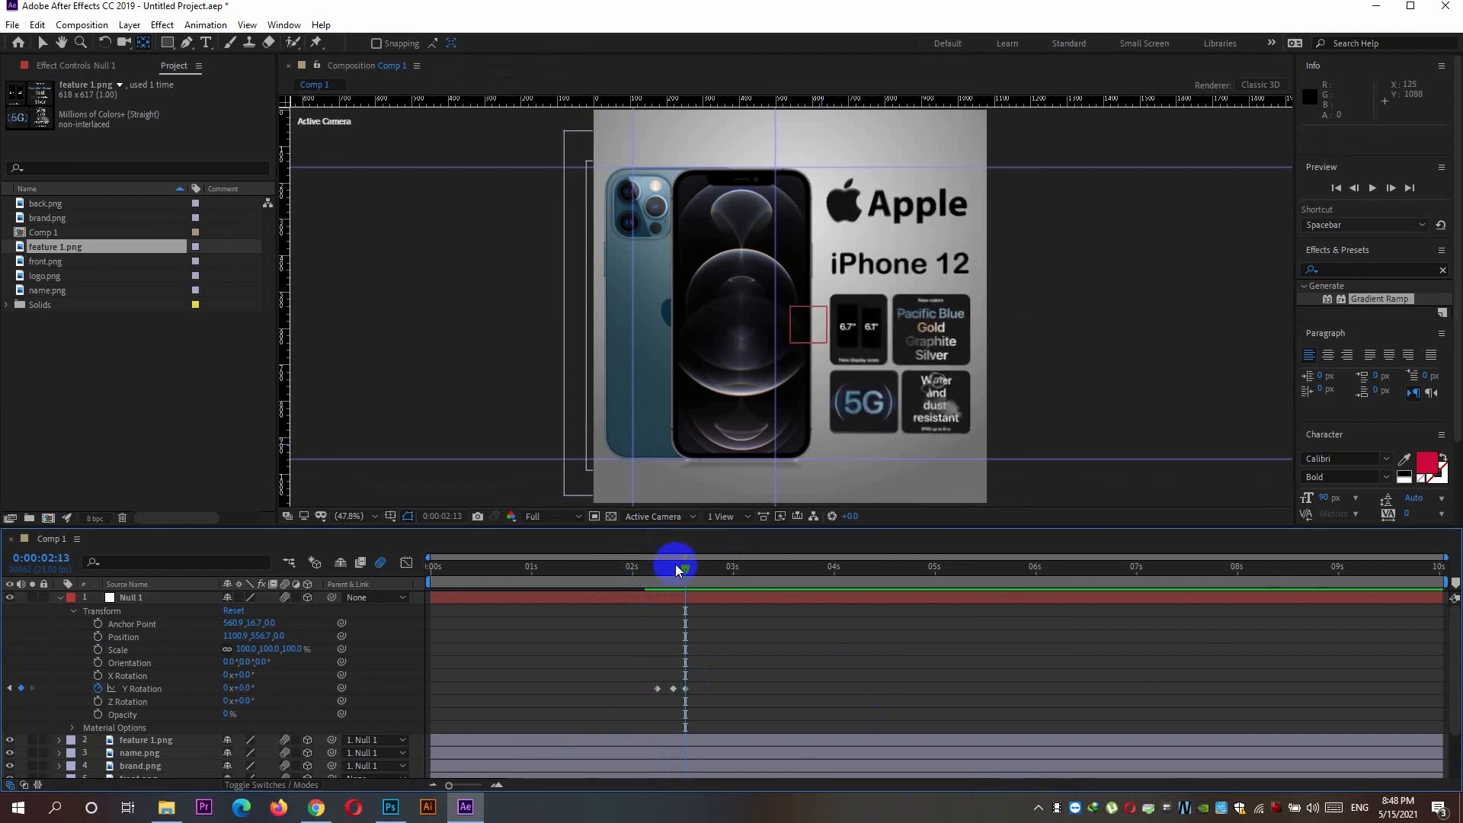
drag(245, 688, 184, 694)
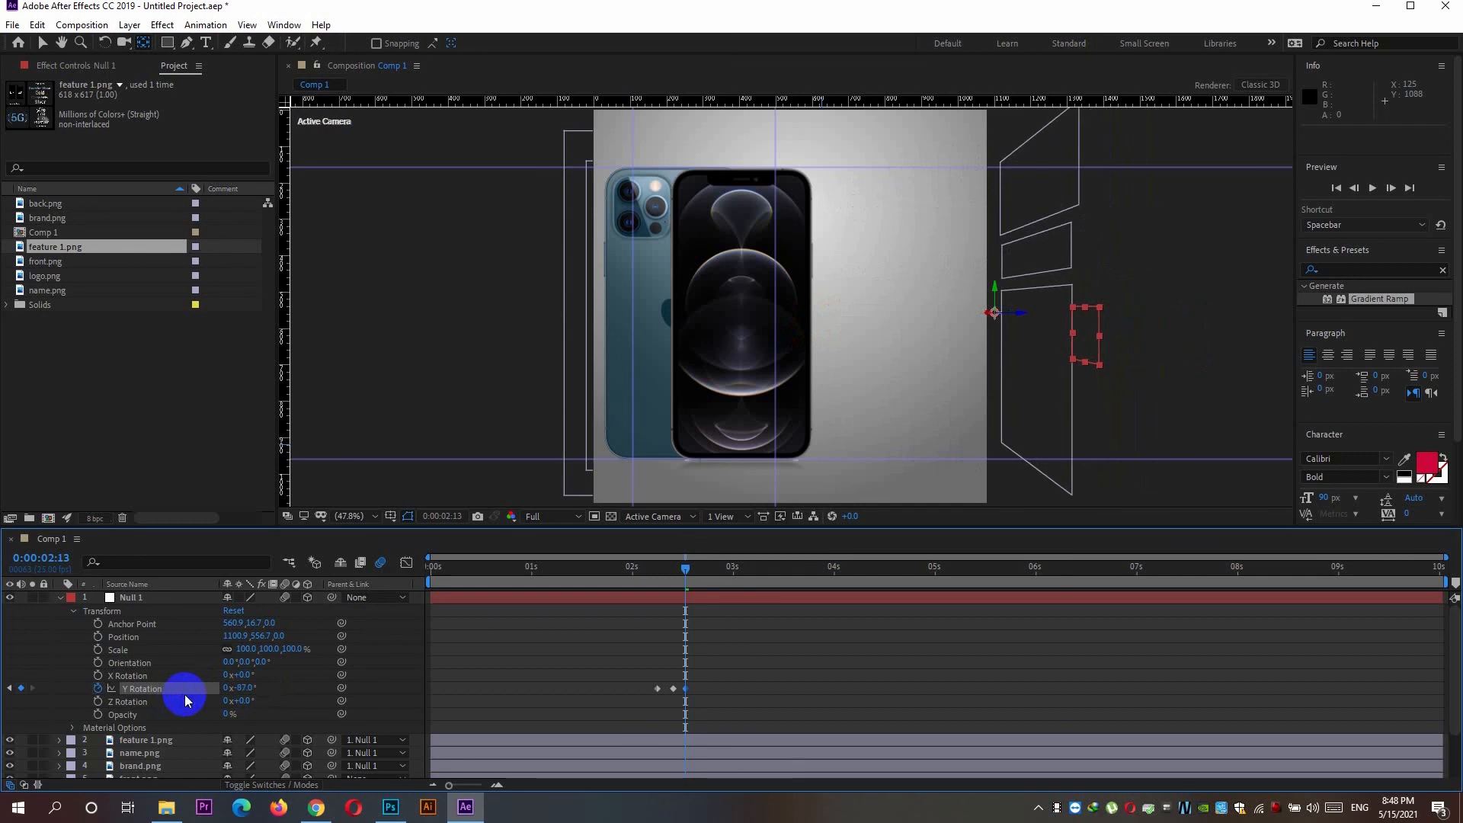
drag(622, 587, 700, 596)
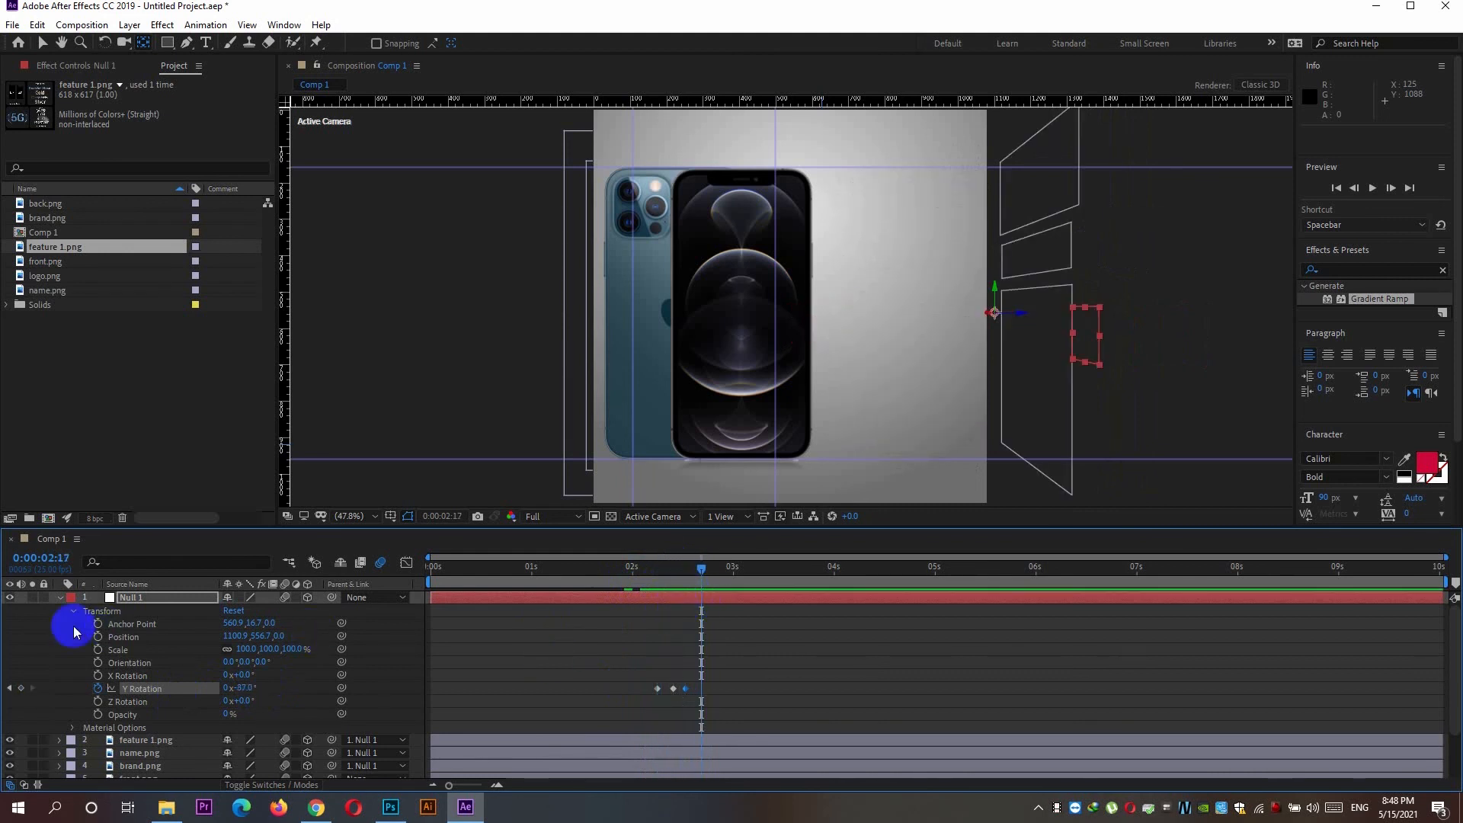
click(62, 598)
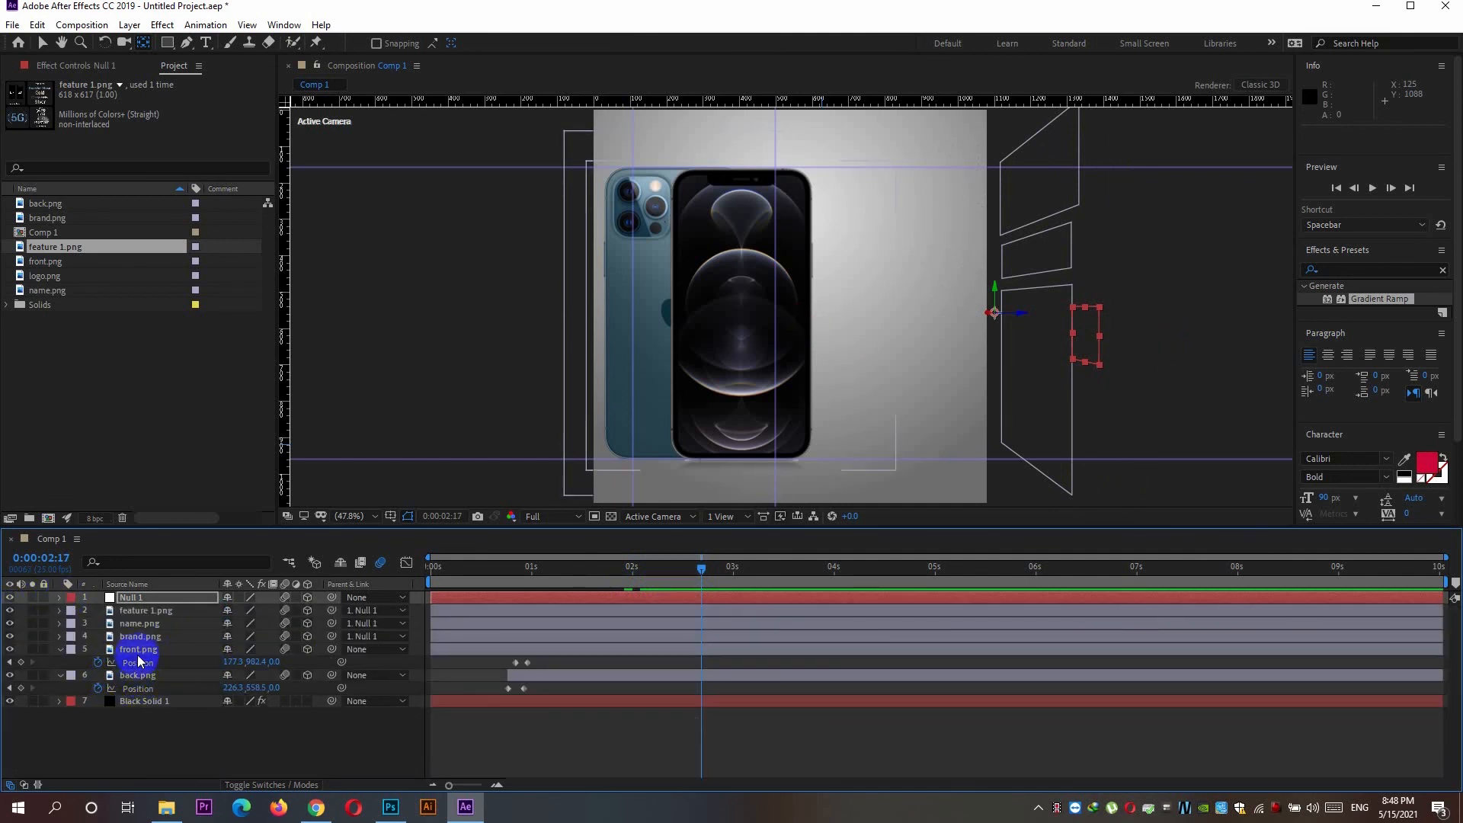
Add a second null object directly above front.png and collapse the properties of front.png and back.png
click(181, 649)
click(129, 24)
mouse_move(229, 42)
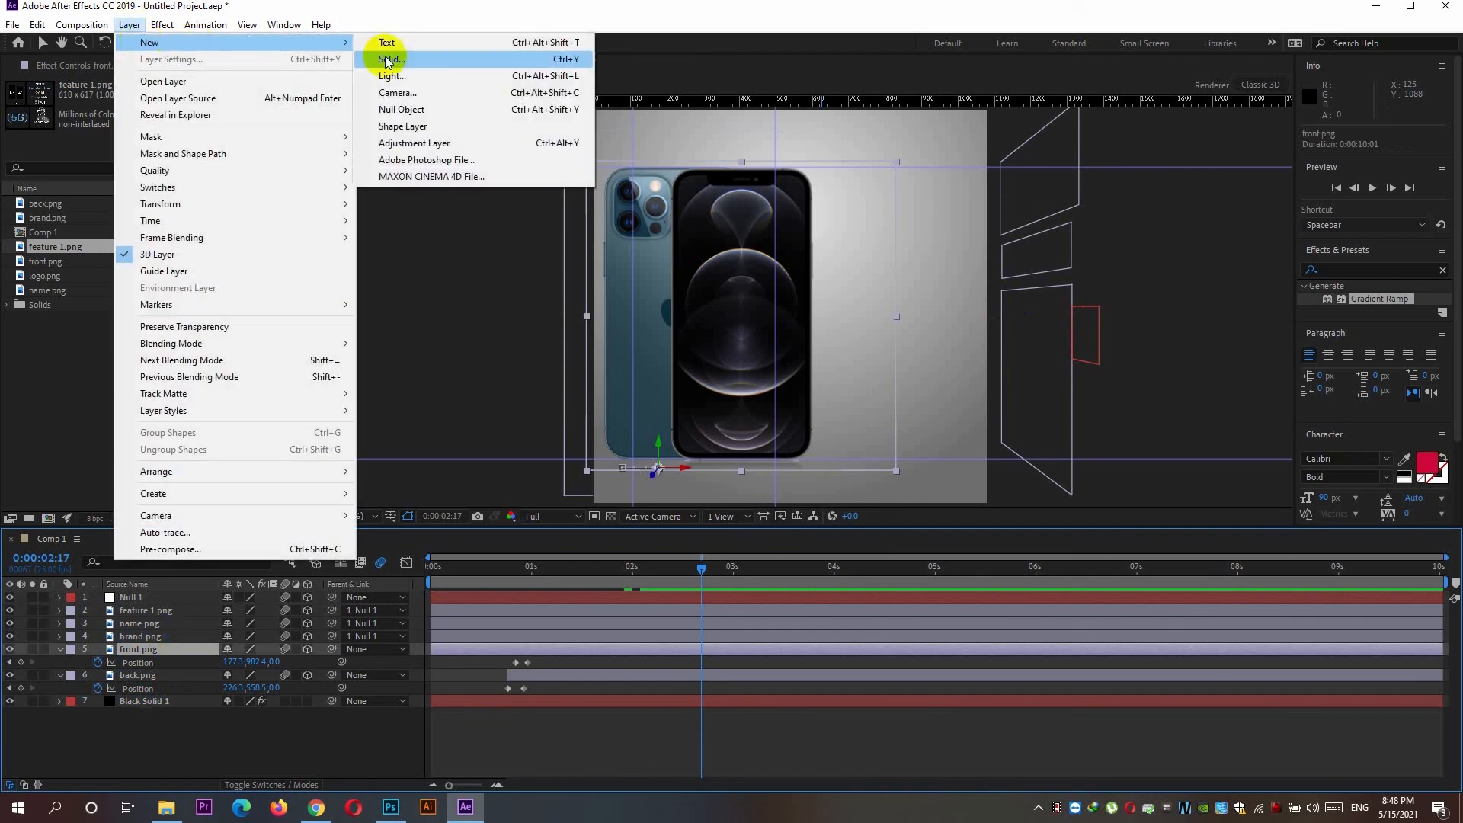
click(398, 109)
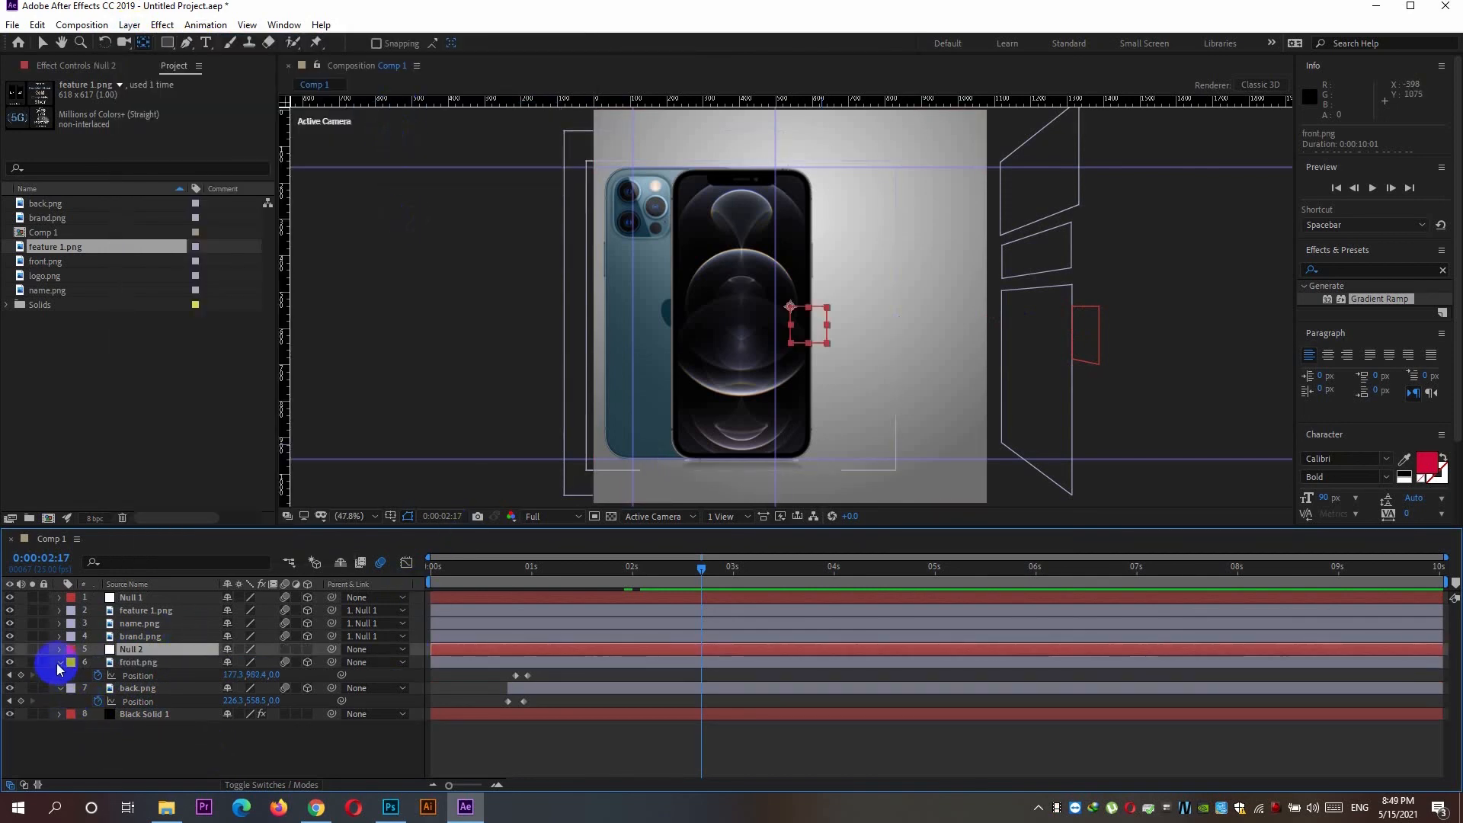
click(61, 662)
click(61, 675)
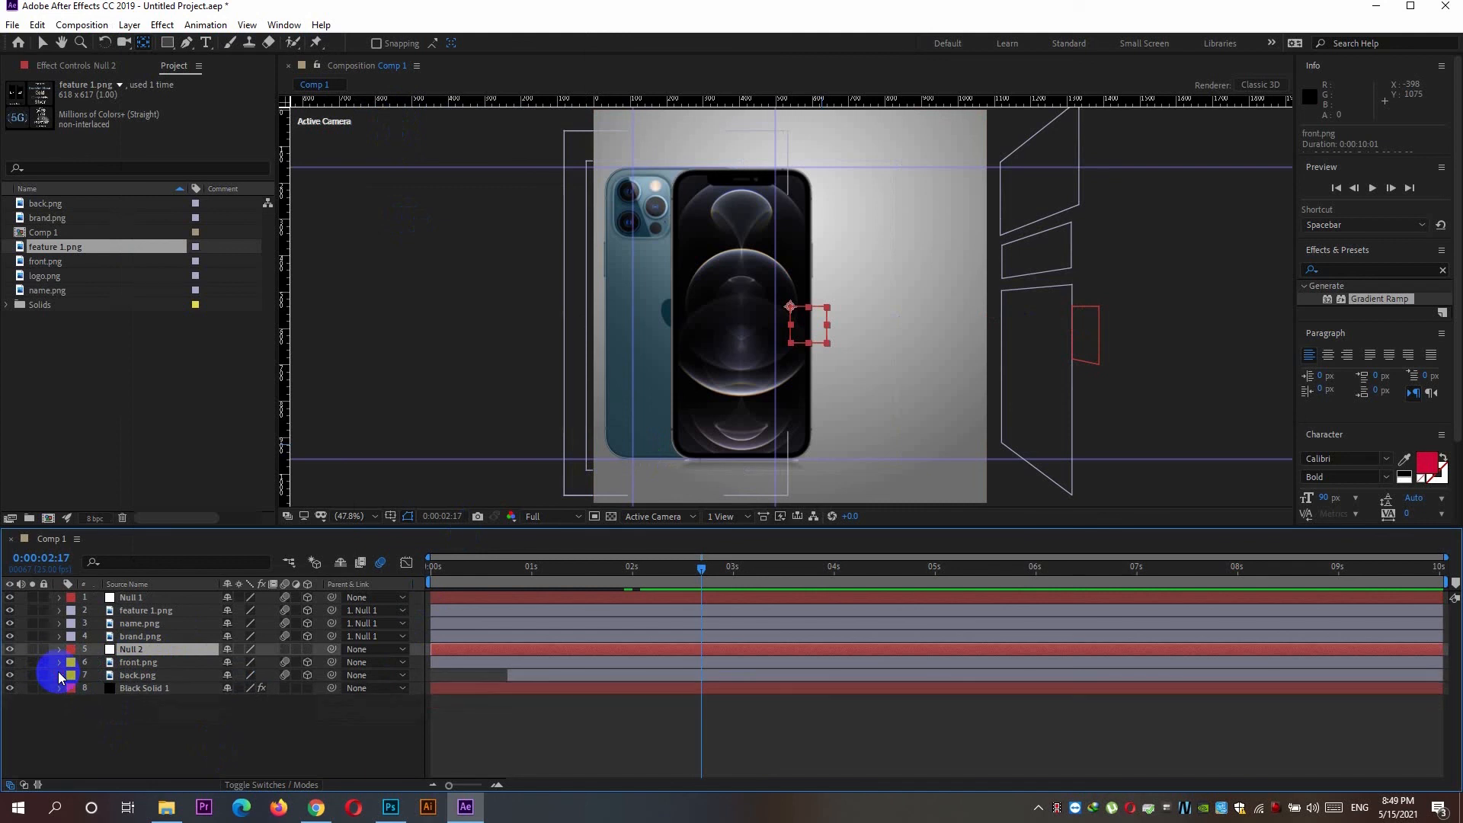
Parent the front.png and back.png layers to Null 2
click(169, 664)
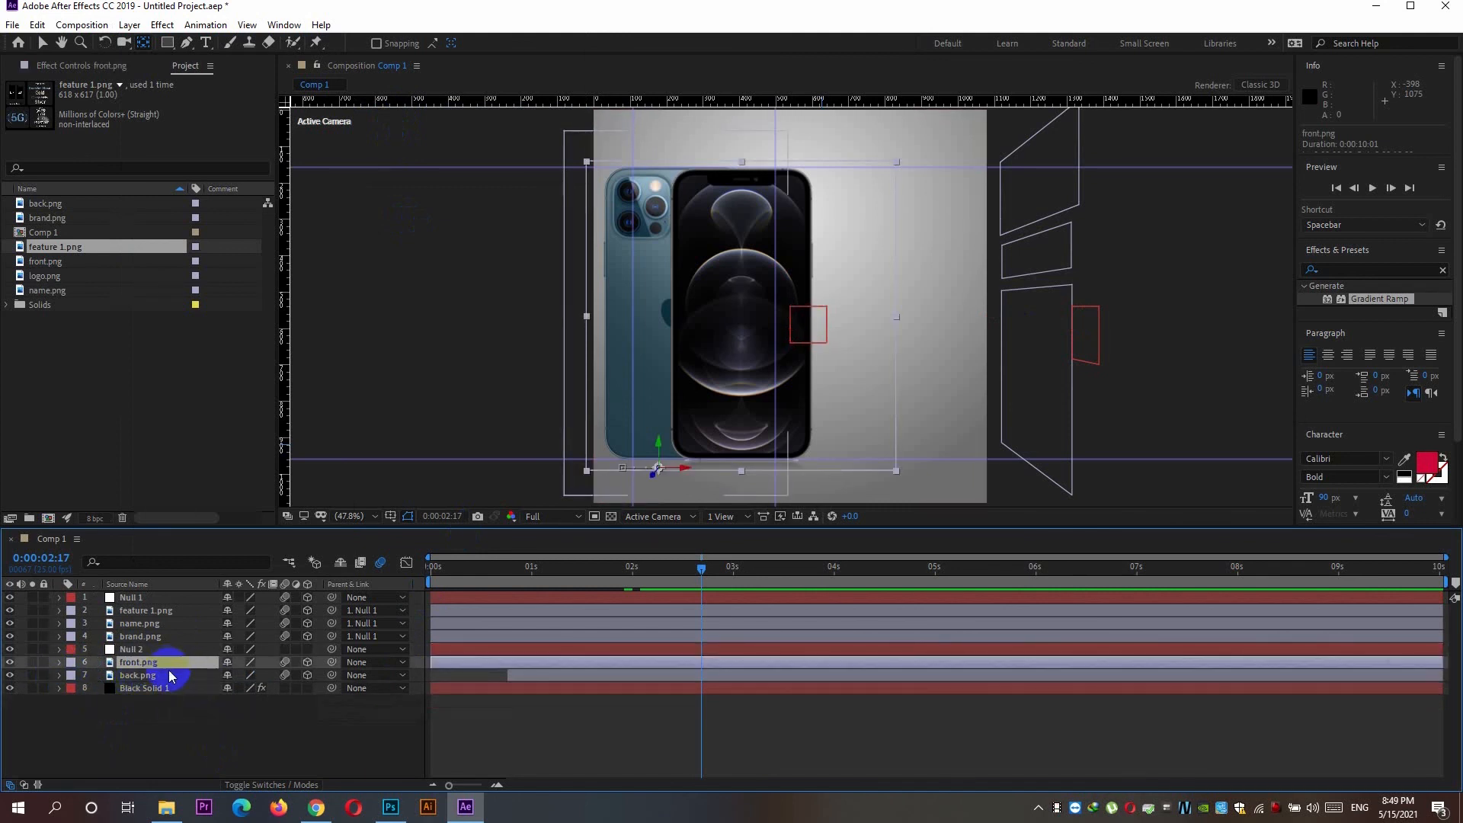
ctrl+click(169, 675)
drag(331, 662, 136, 649)
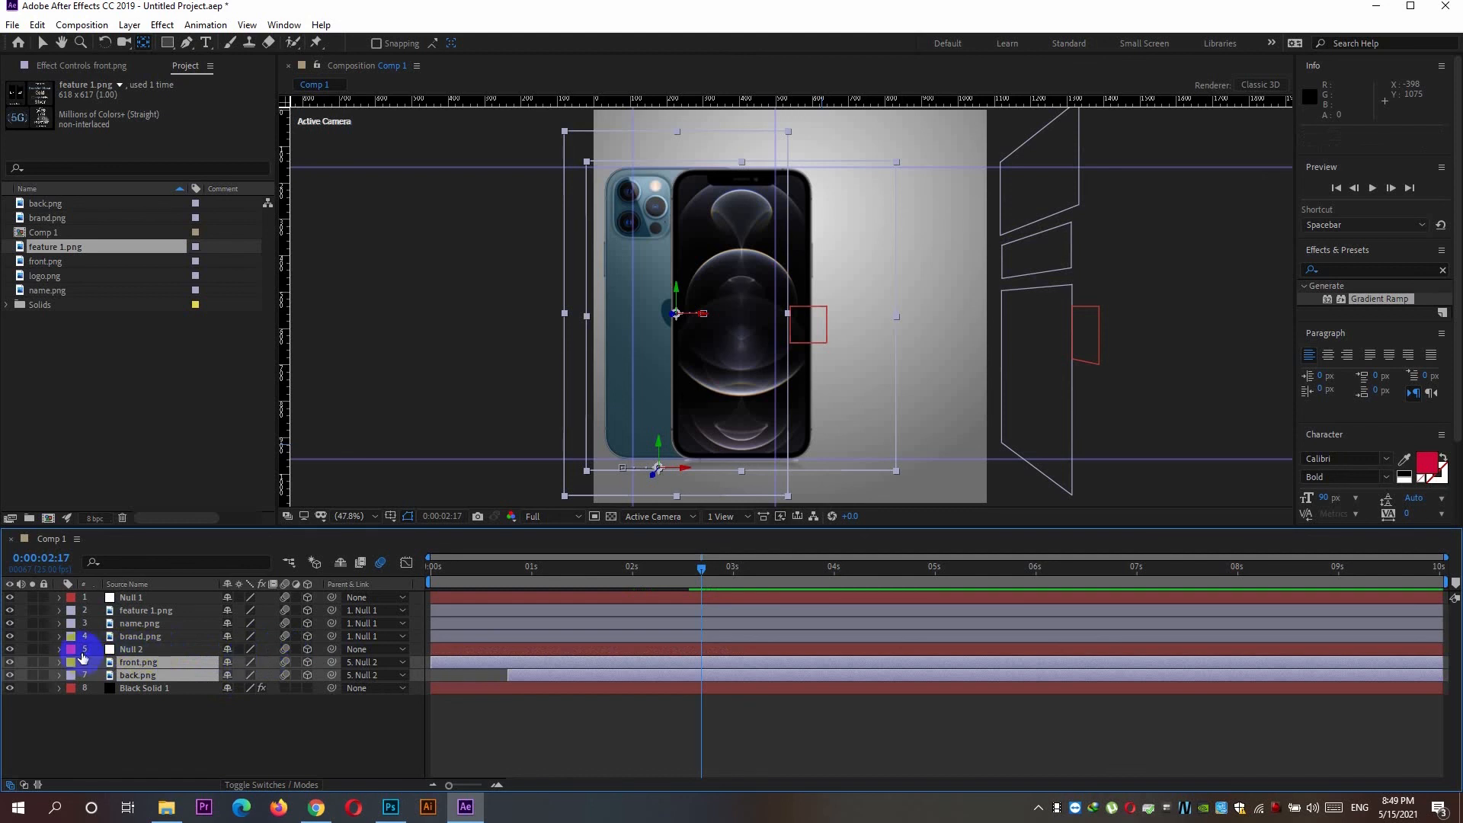
Start Position keyframing on Null 2 at 0:00:02:18
click(58, 651)
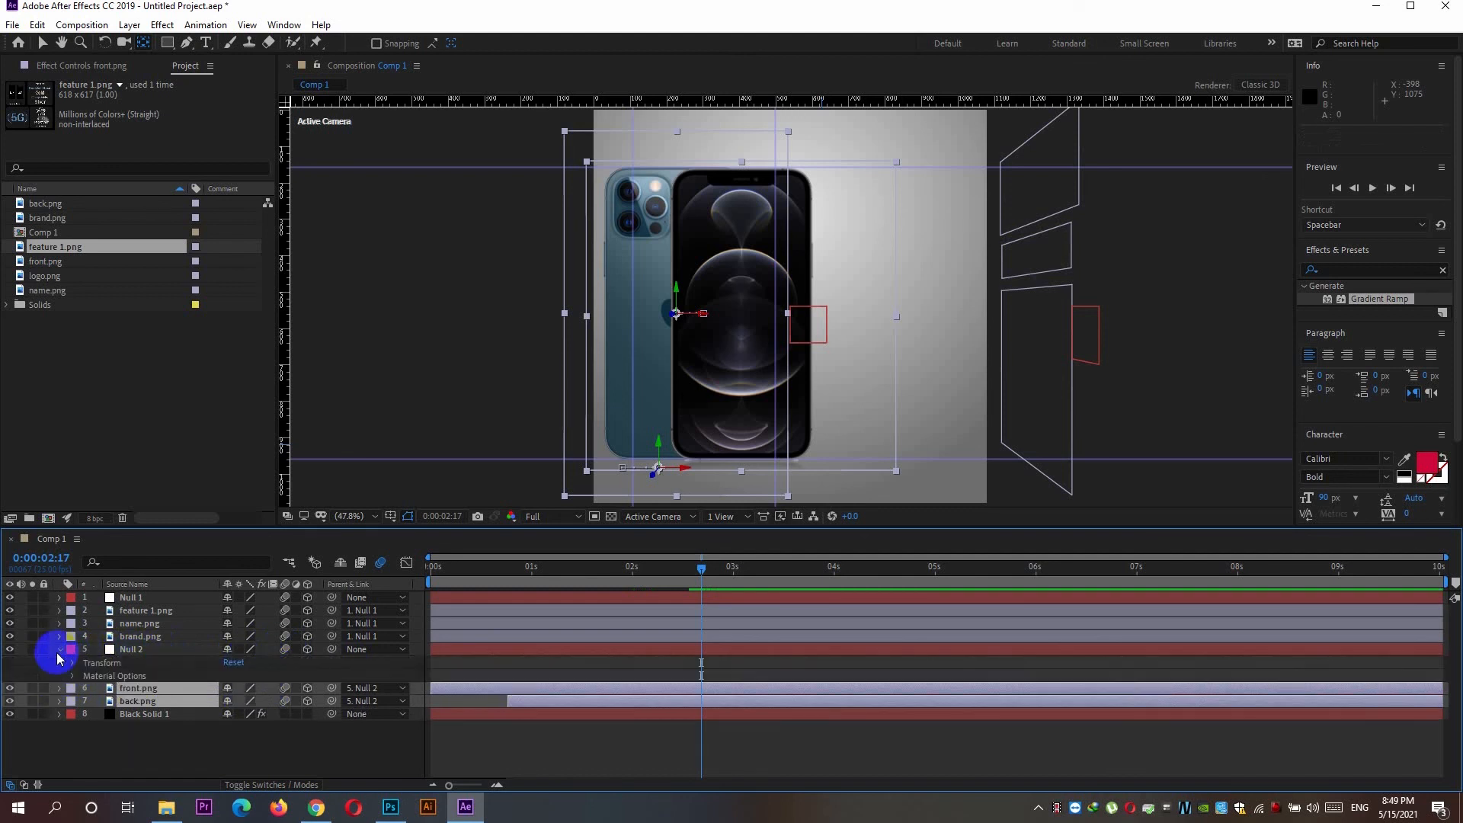
click(678, 581)
drag(701, 564, 705, 564)
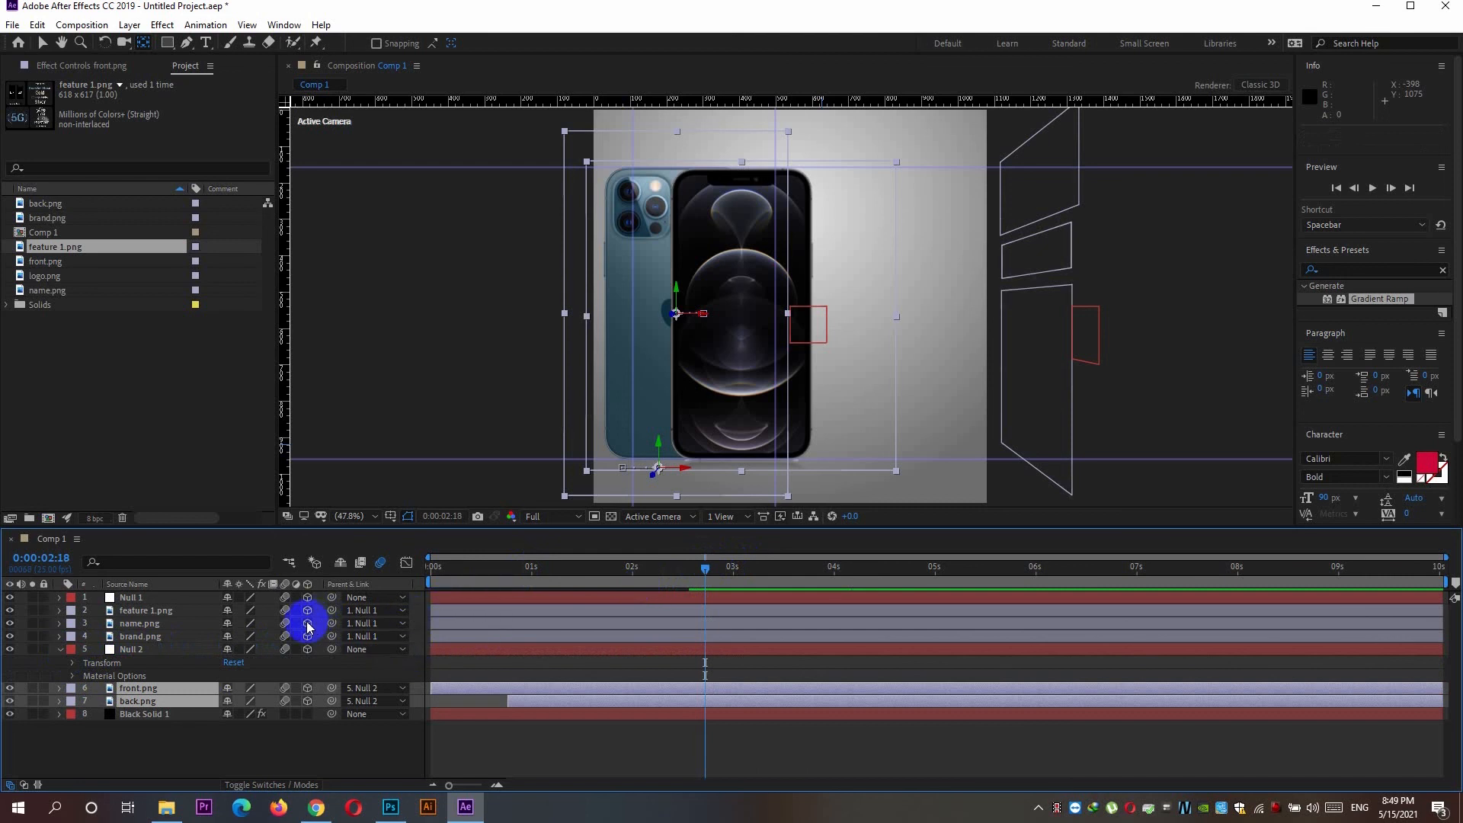
click(72, 663)
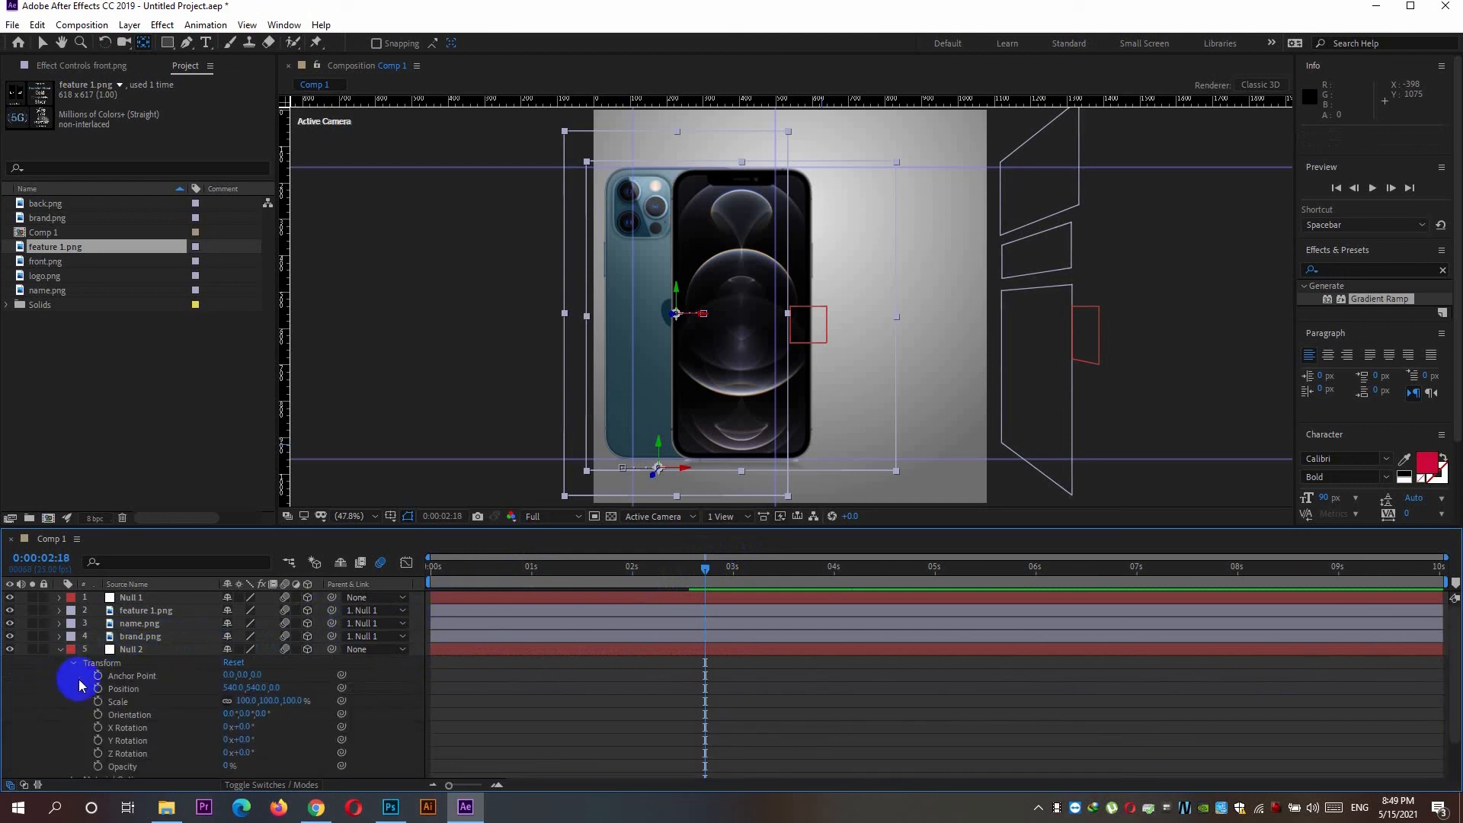
click(97, 688)
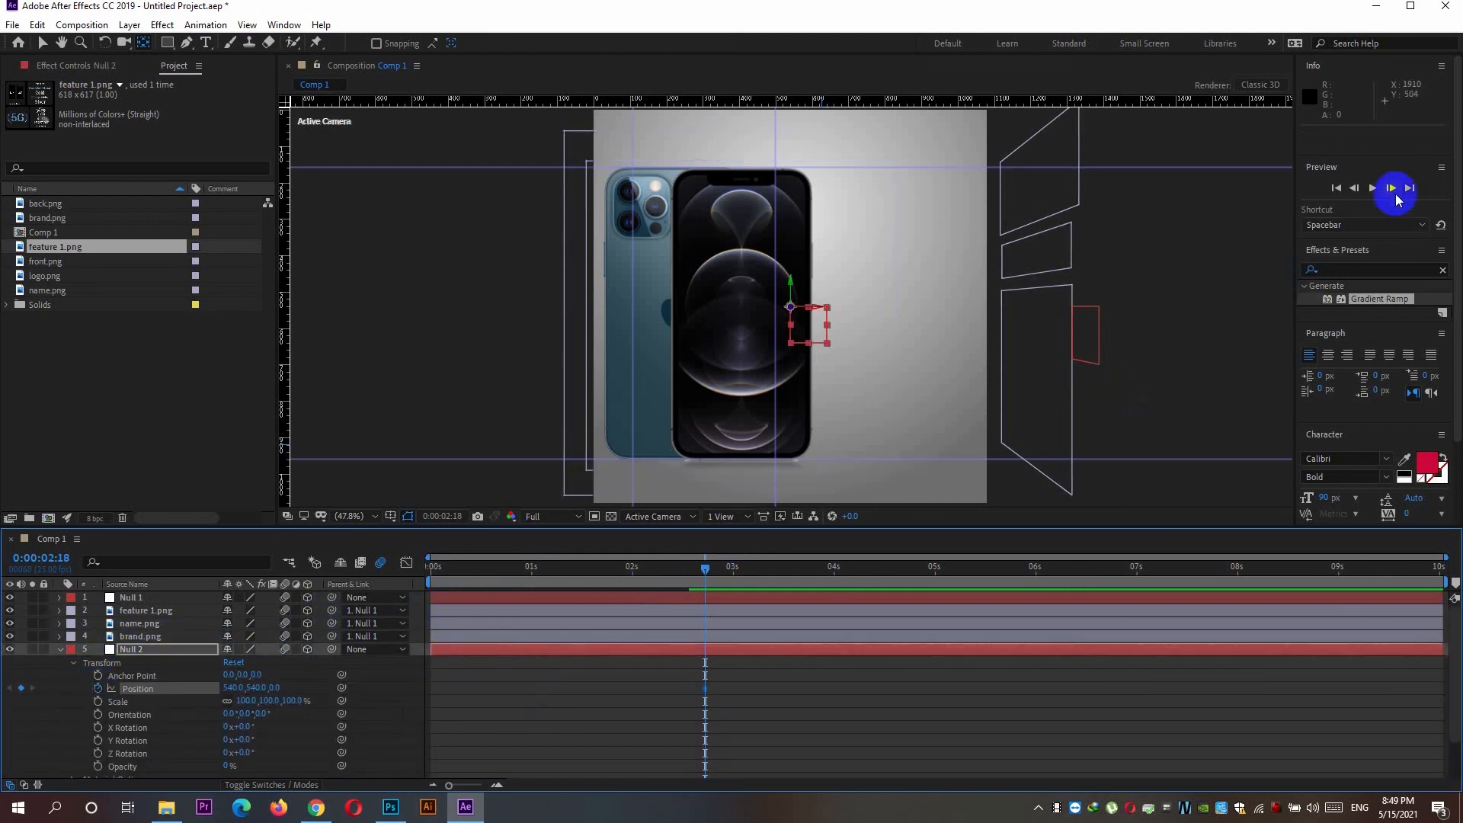
Add Position keyframes to Null 2 at 0:00:02:22 and 0:00:03:00, keeping the position values as they are
click(1390, 188)
click(1390, 188)
click(1390, 188)
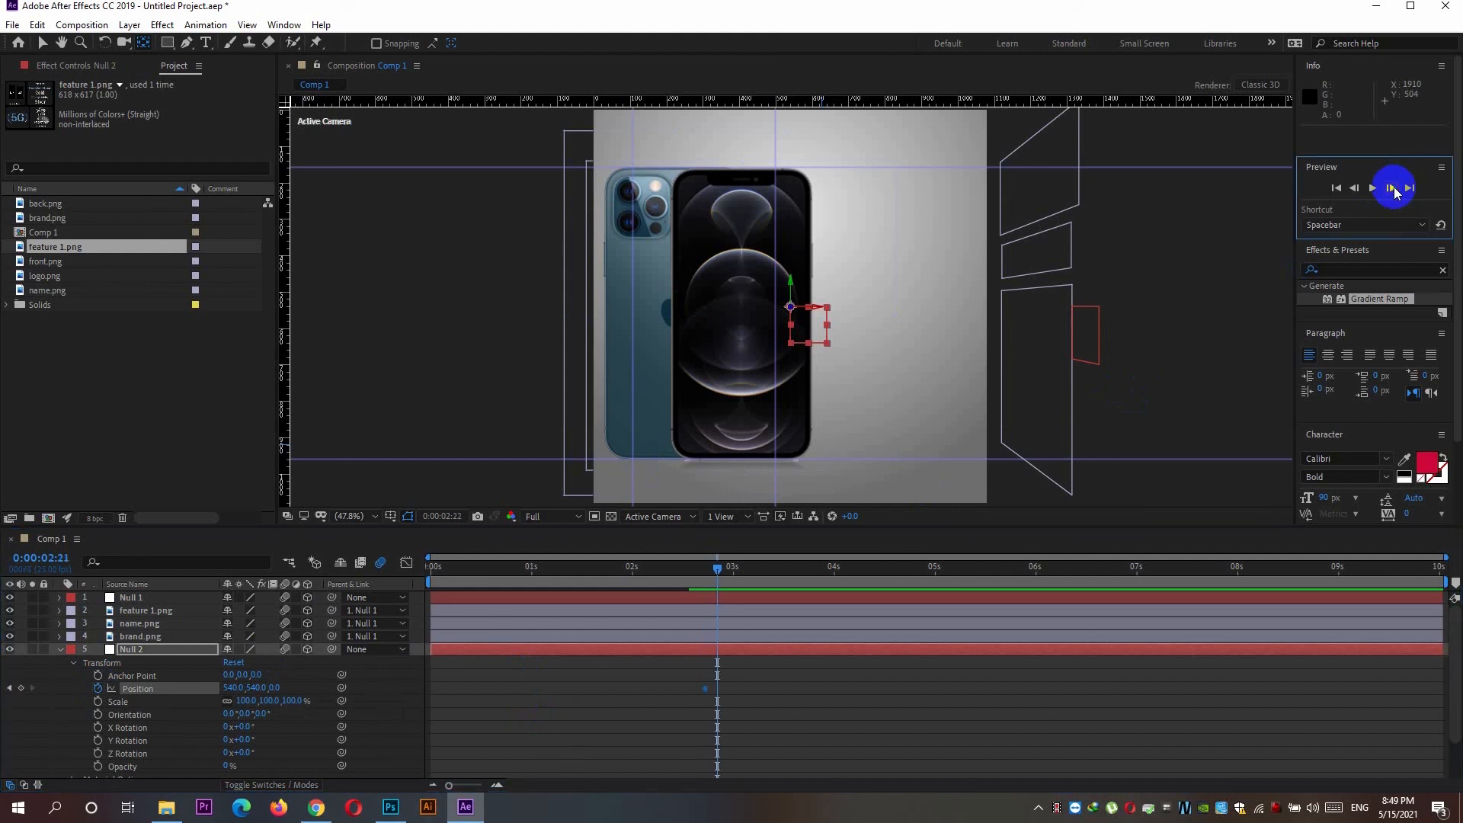
click(1390, 187)
click(22, 688)
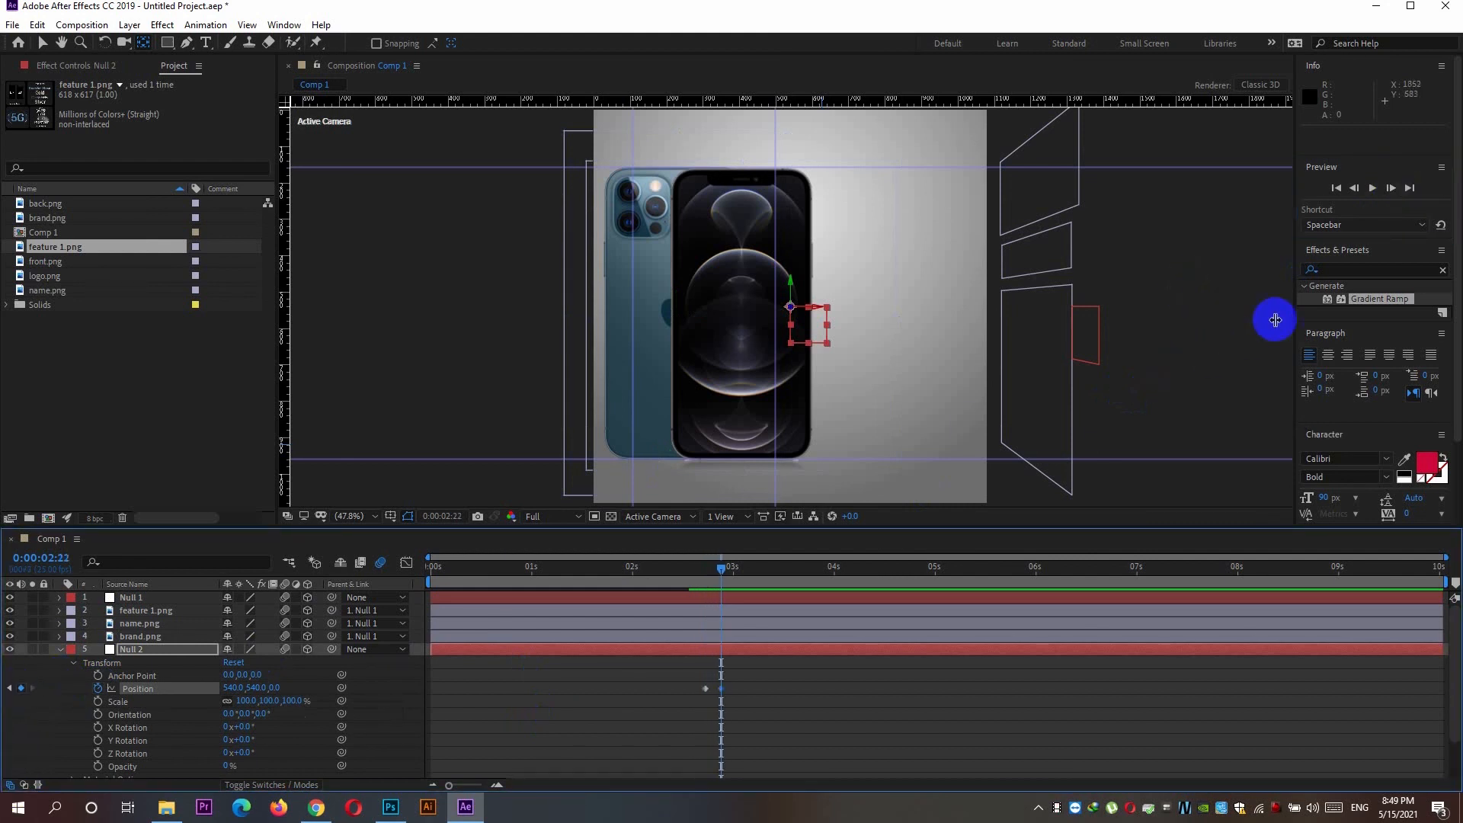
click(1390, 188)
click(1390, 188)
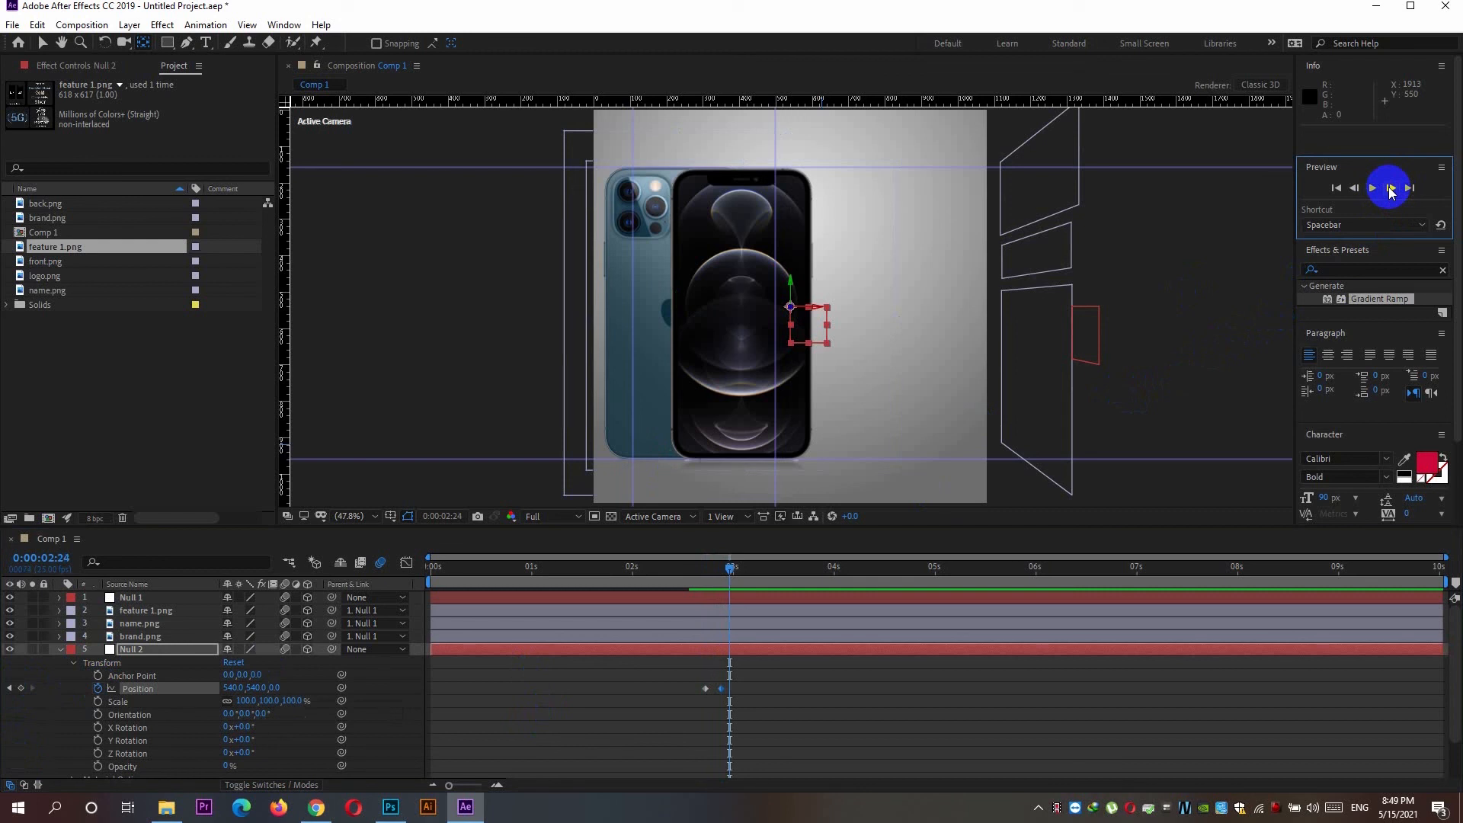
click(1390, 188)
click(22, 688)
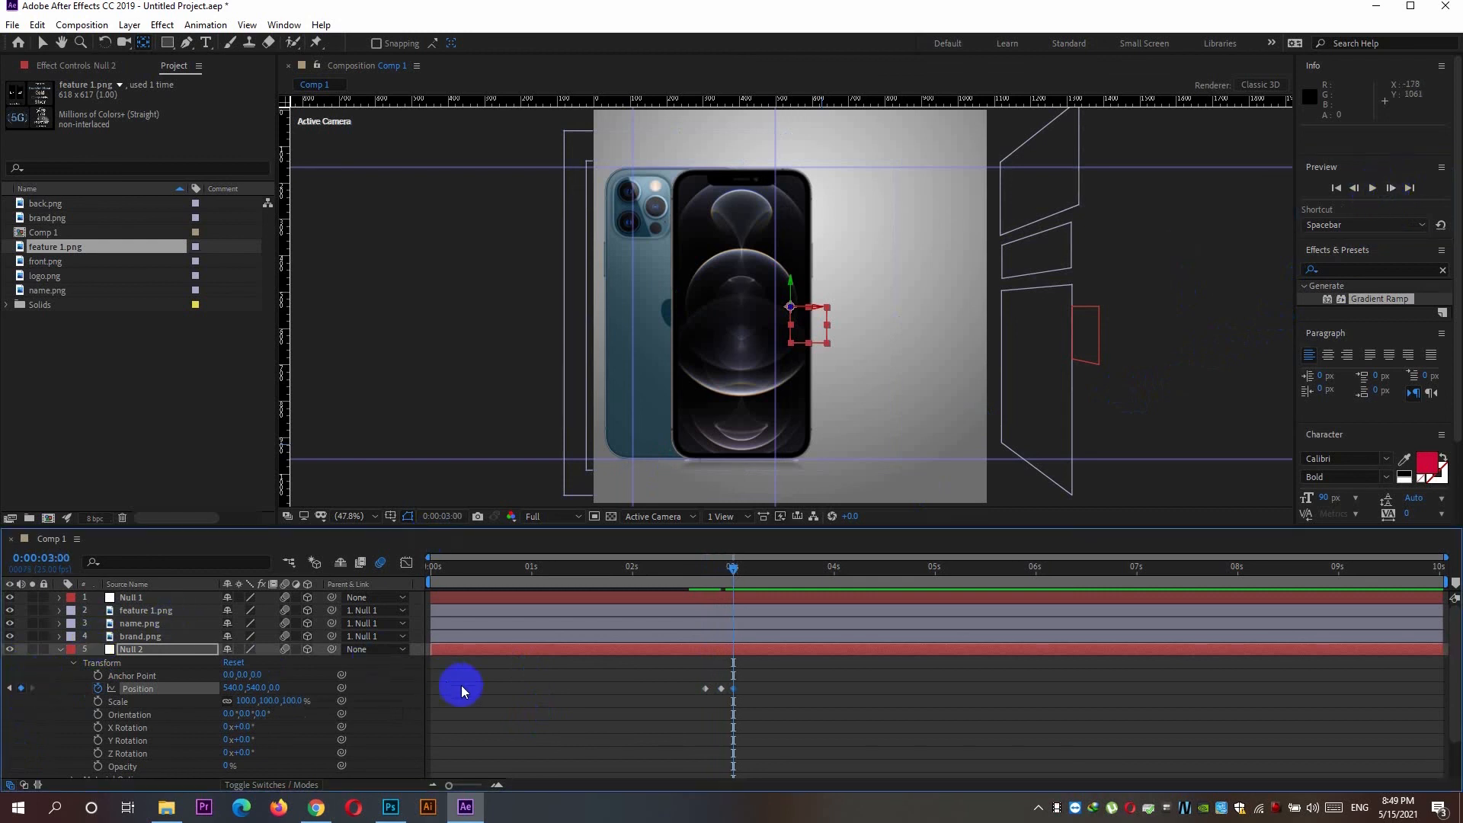
Increase Null 2's X position for a rightward overshoot at 0:00:02:22 and set it to 752 at 0:00:03:00
drag(708, 584, 721, 583)
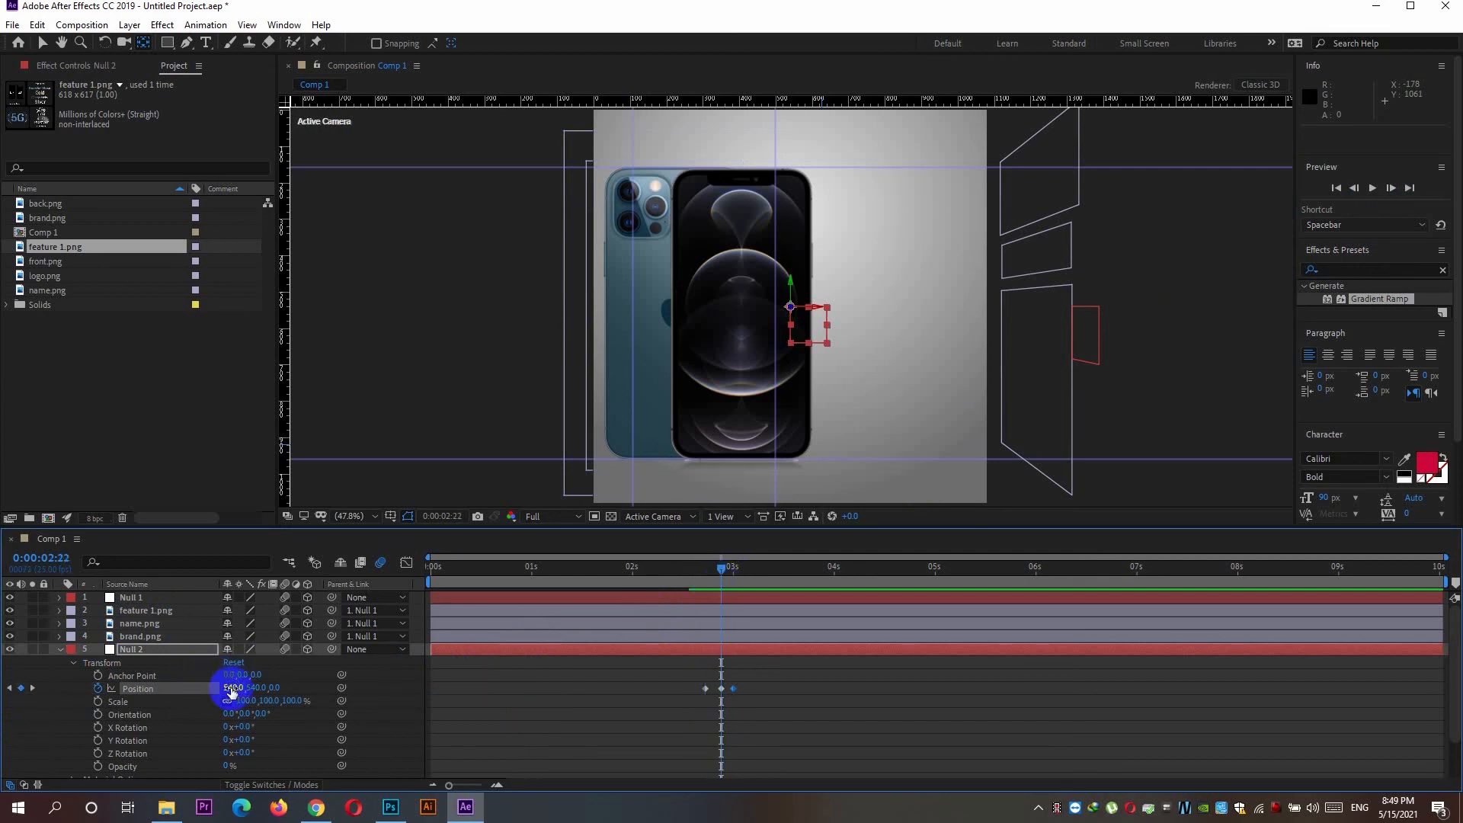
drag(230, 688, 458, 671)
drag(719, 566, 733, 565)
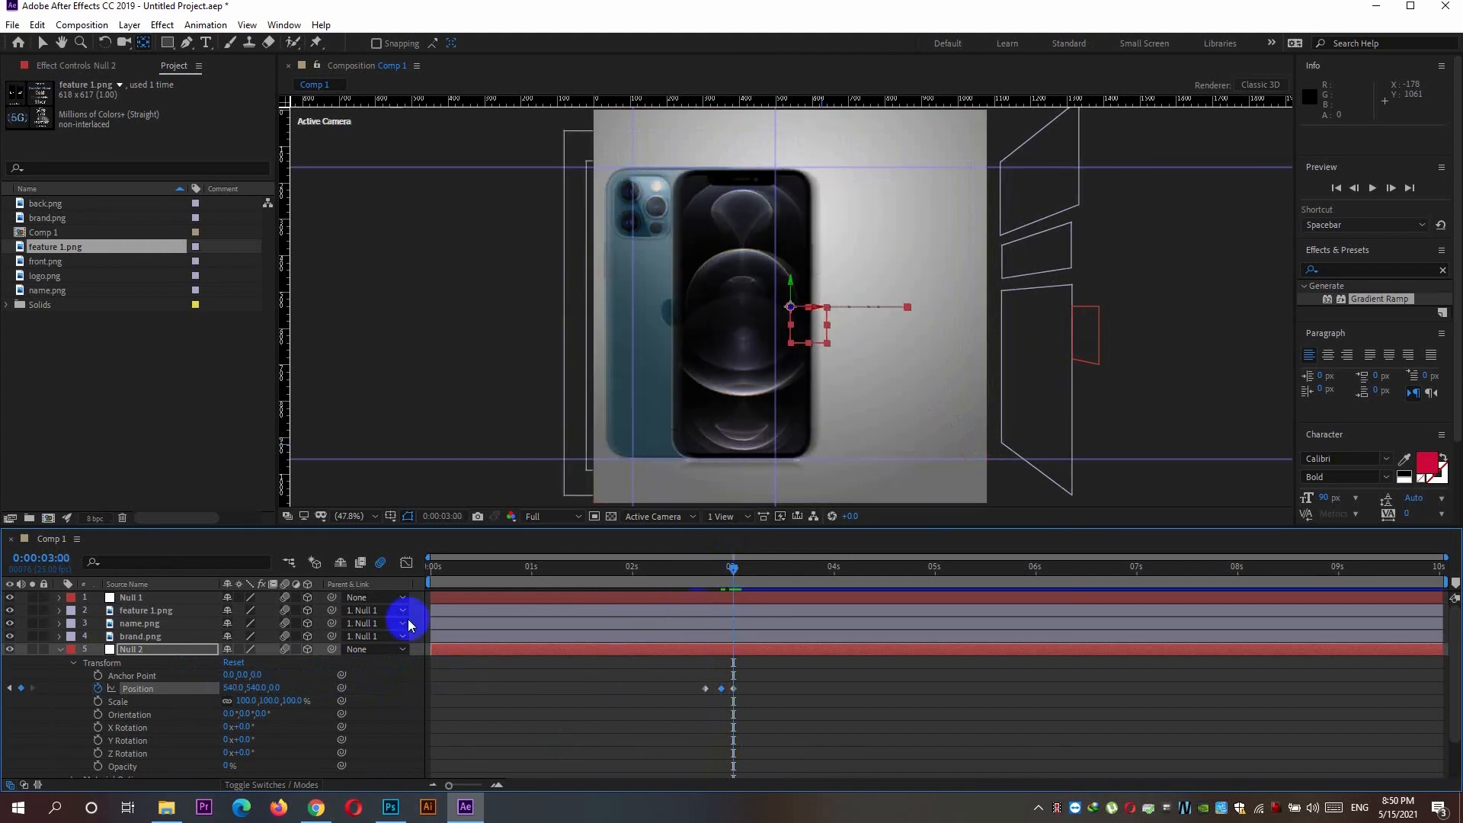
drag(233, 687, 382, 675)
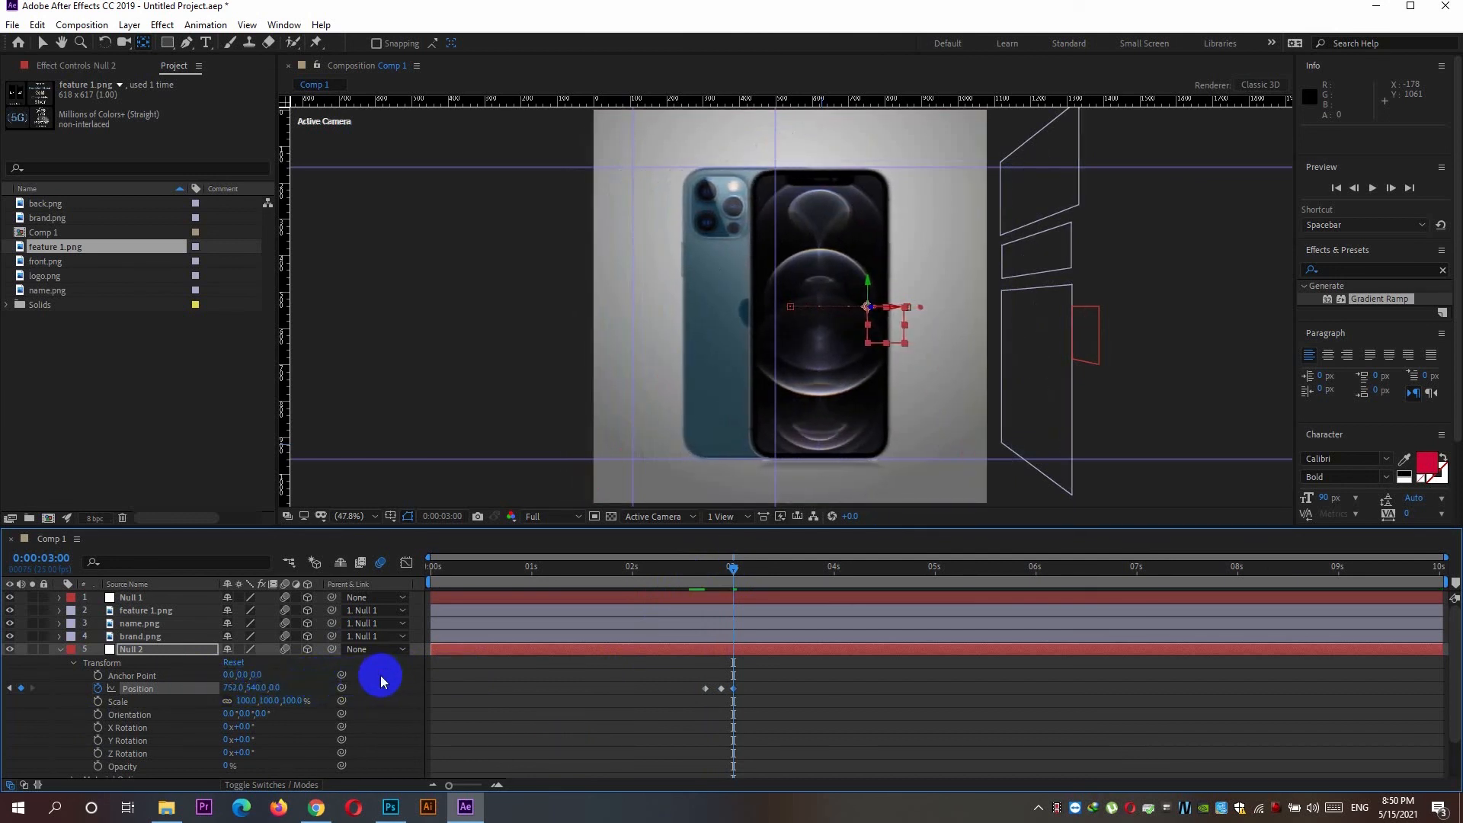
Add Position keyframes to Null 2 at 0:00:03:07, 0:00:03:10 and 0:00:03:13, and return the playhead to 0:00:03:10
drag(732, 566, 765, 567)
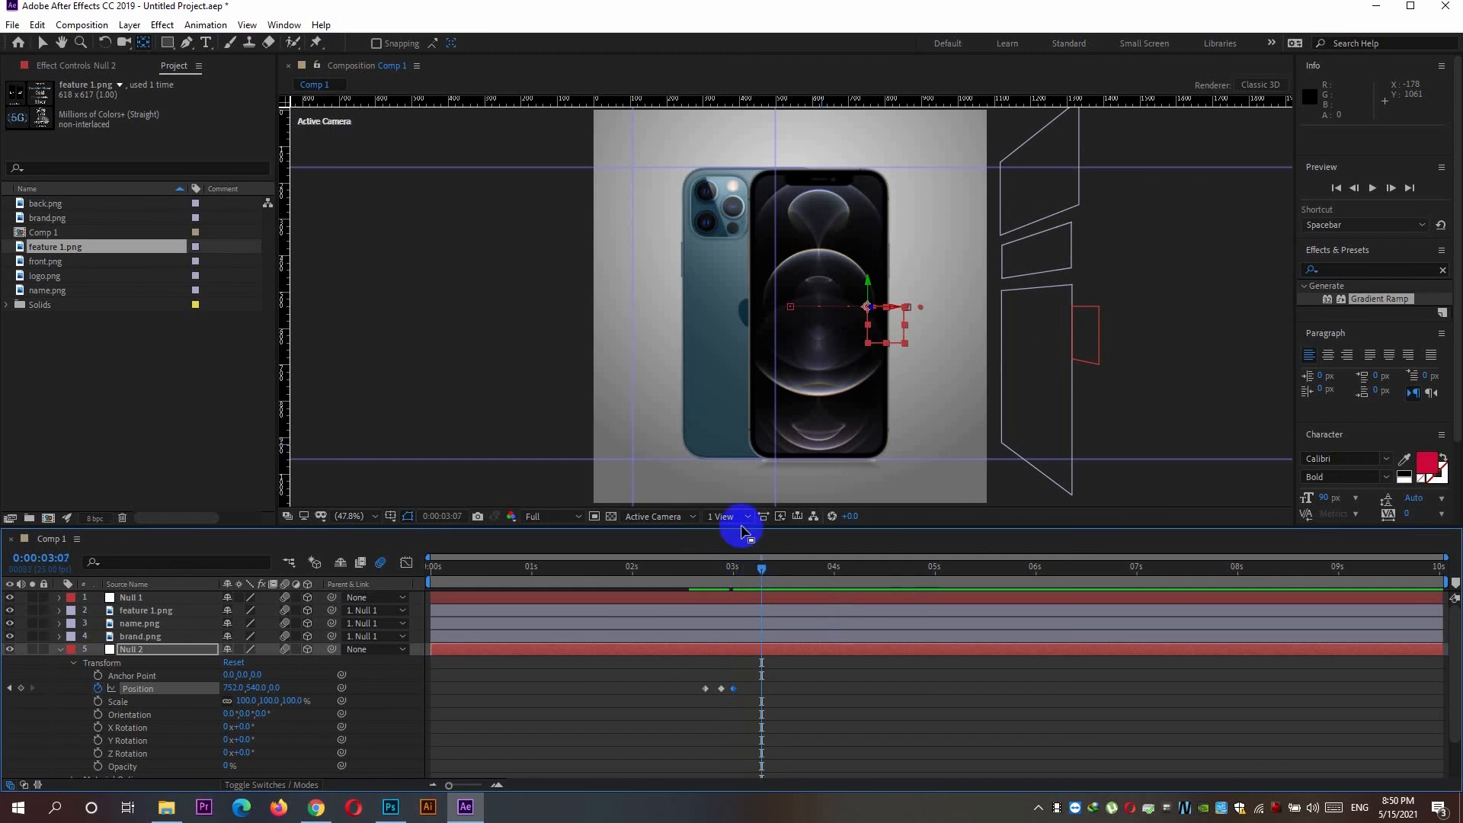
click(21, 688)
click(1390, 188)
click(1391, 188)
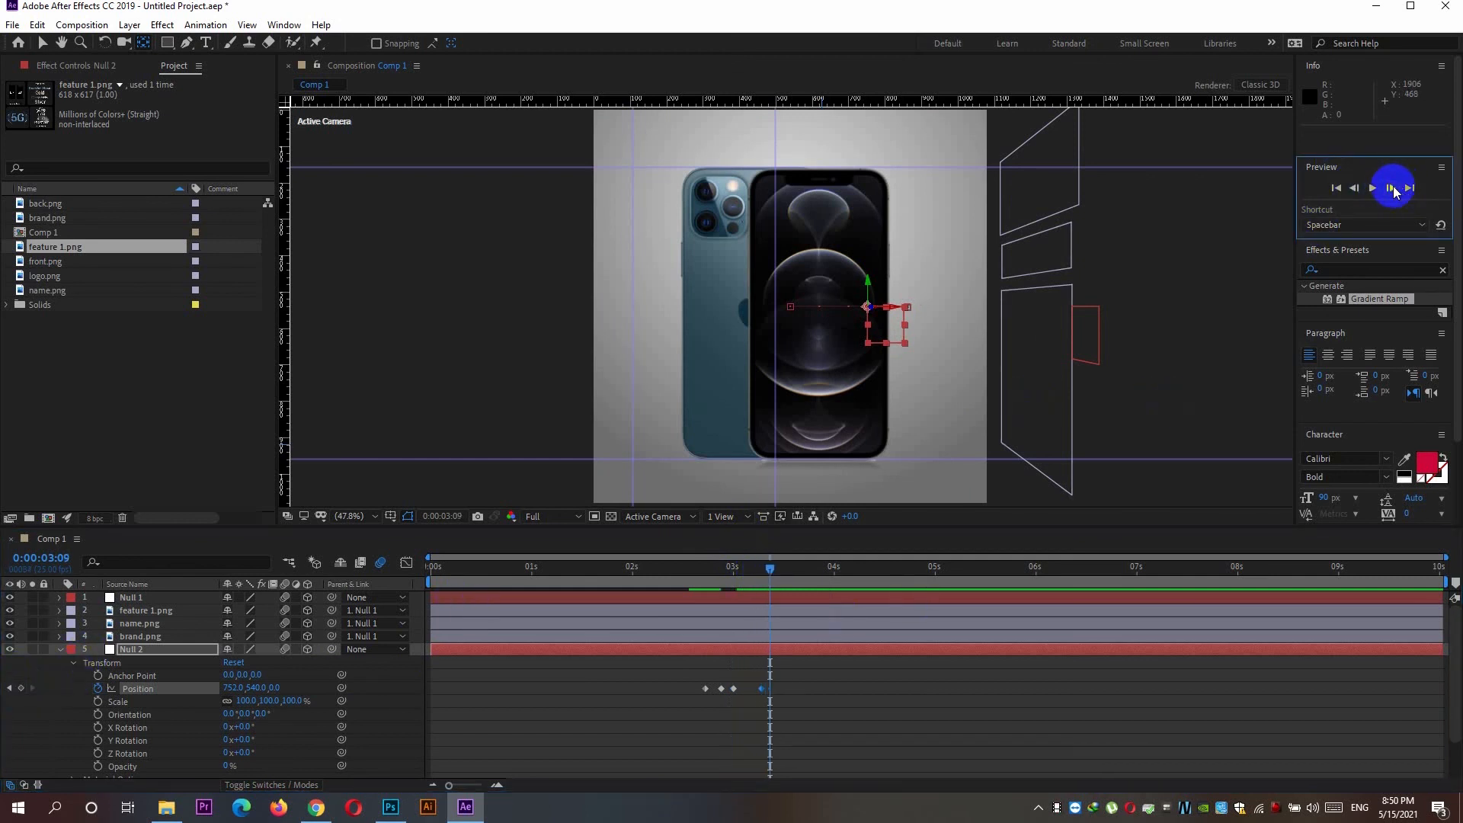
click(1392, 188)
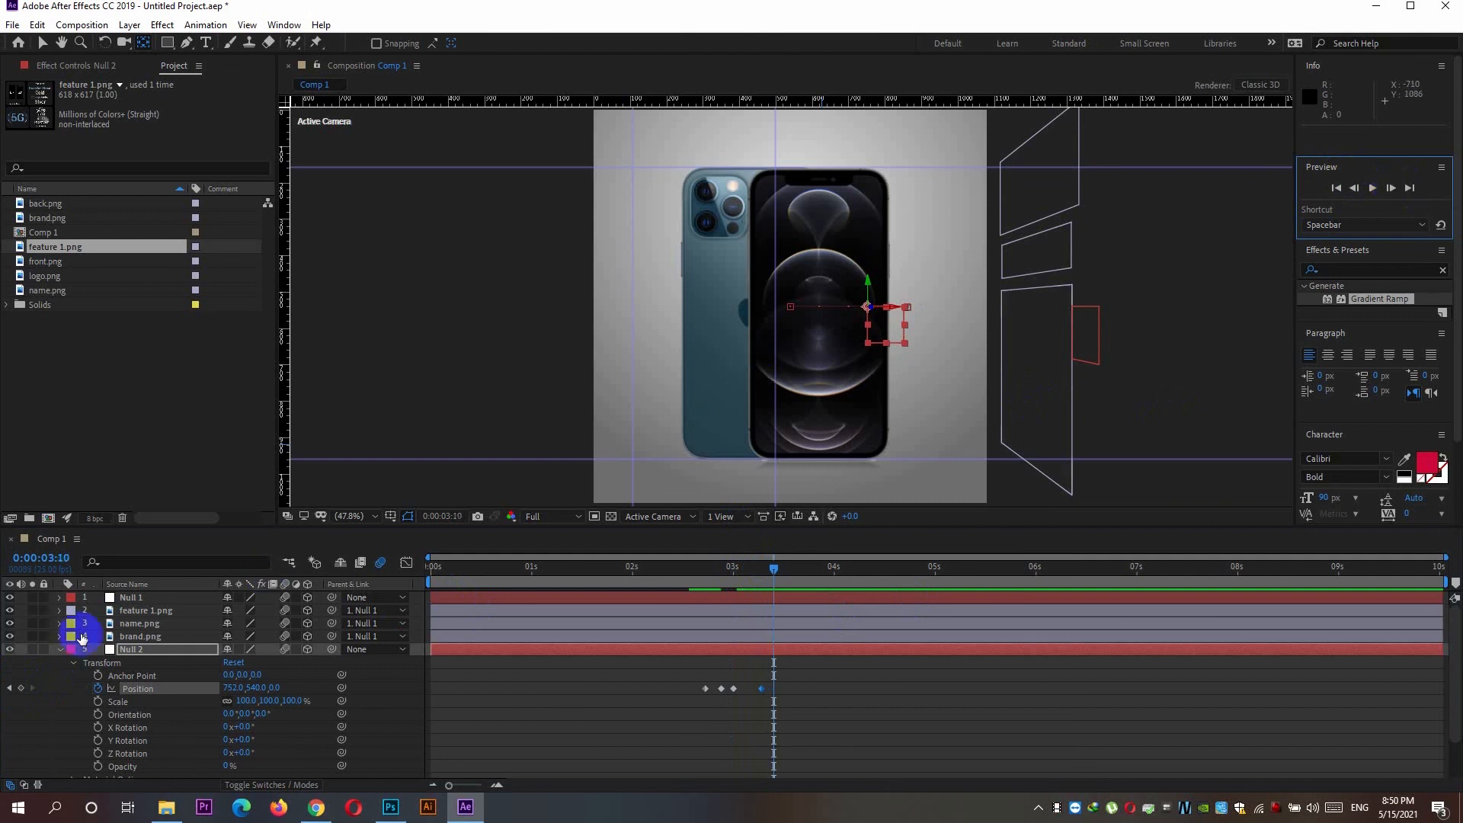
click(21, 687)
click(1372, 188)
click(21, 688)
drag(775, 565, 776, 568)
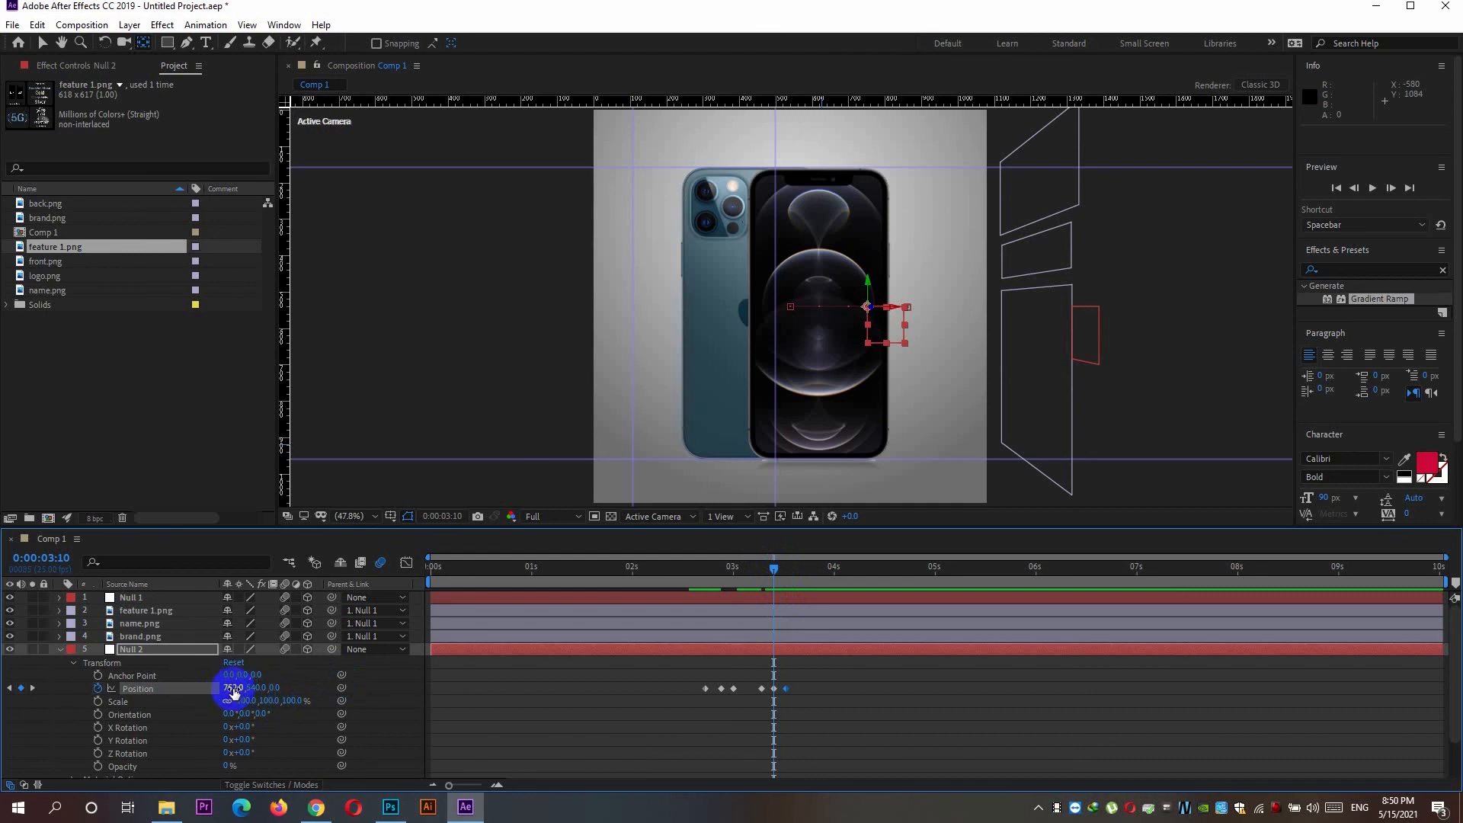
Push Null 2's Z position away from the camera at 0:00:03:10 and set it to -1760 at 0:00:03:13
drag(273, 688, 335, 686)
drag(774, 568, 788, 570)
drag(270, 688, 158, 701)
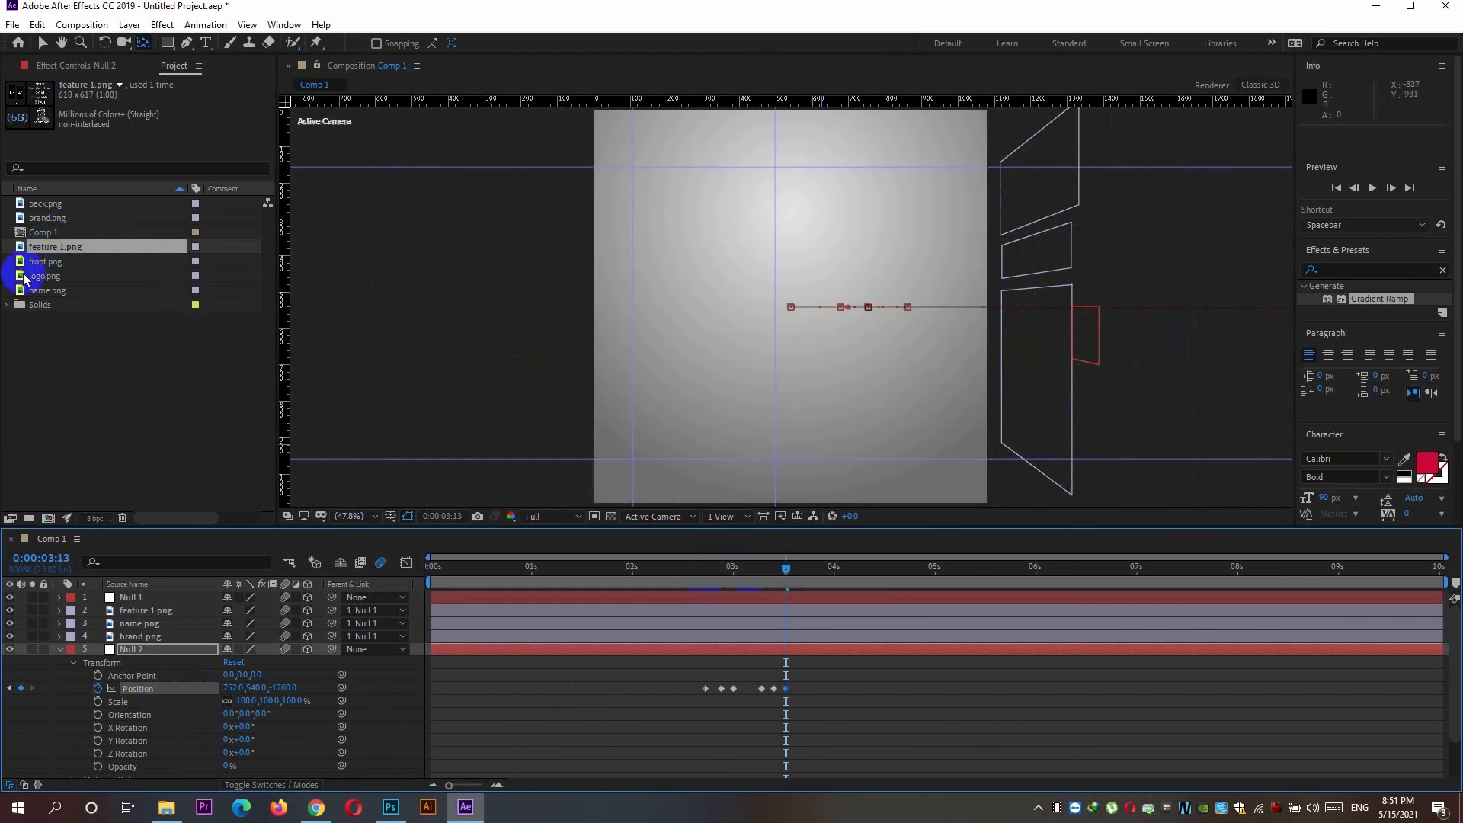
Place logo.png at the centre of the composition and scale it to 23%
drag(53, 281, 791, 307)
click(339, 542)
key(s)
drag(248, 612, 195, 608)
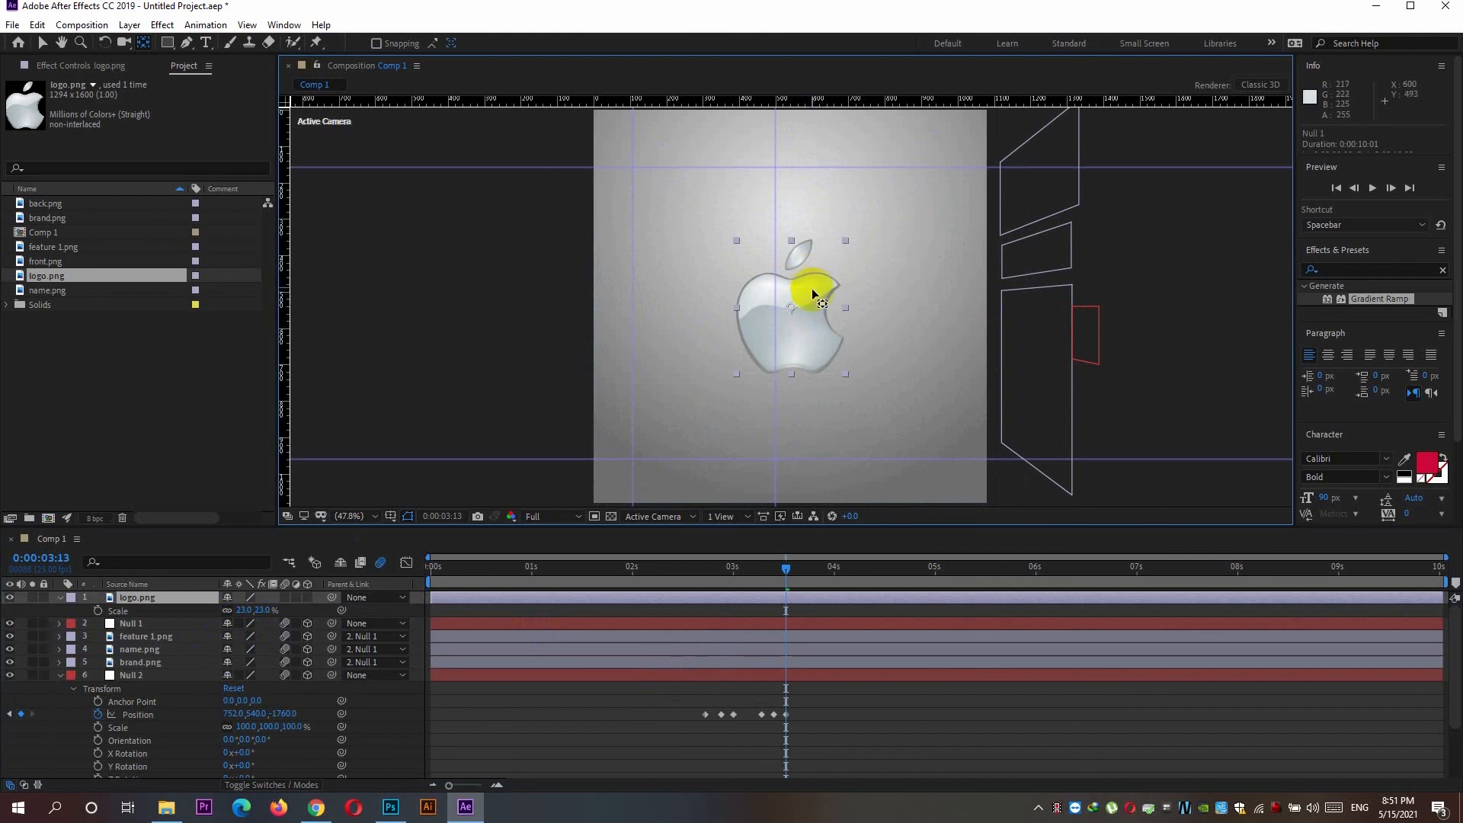
click(43, 43)
click(811, 322)
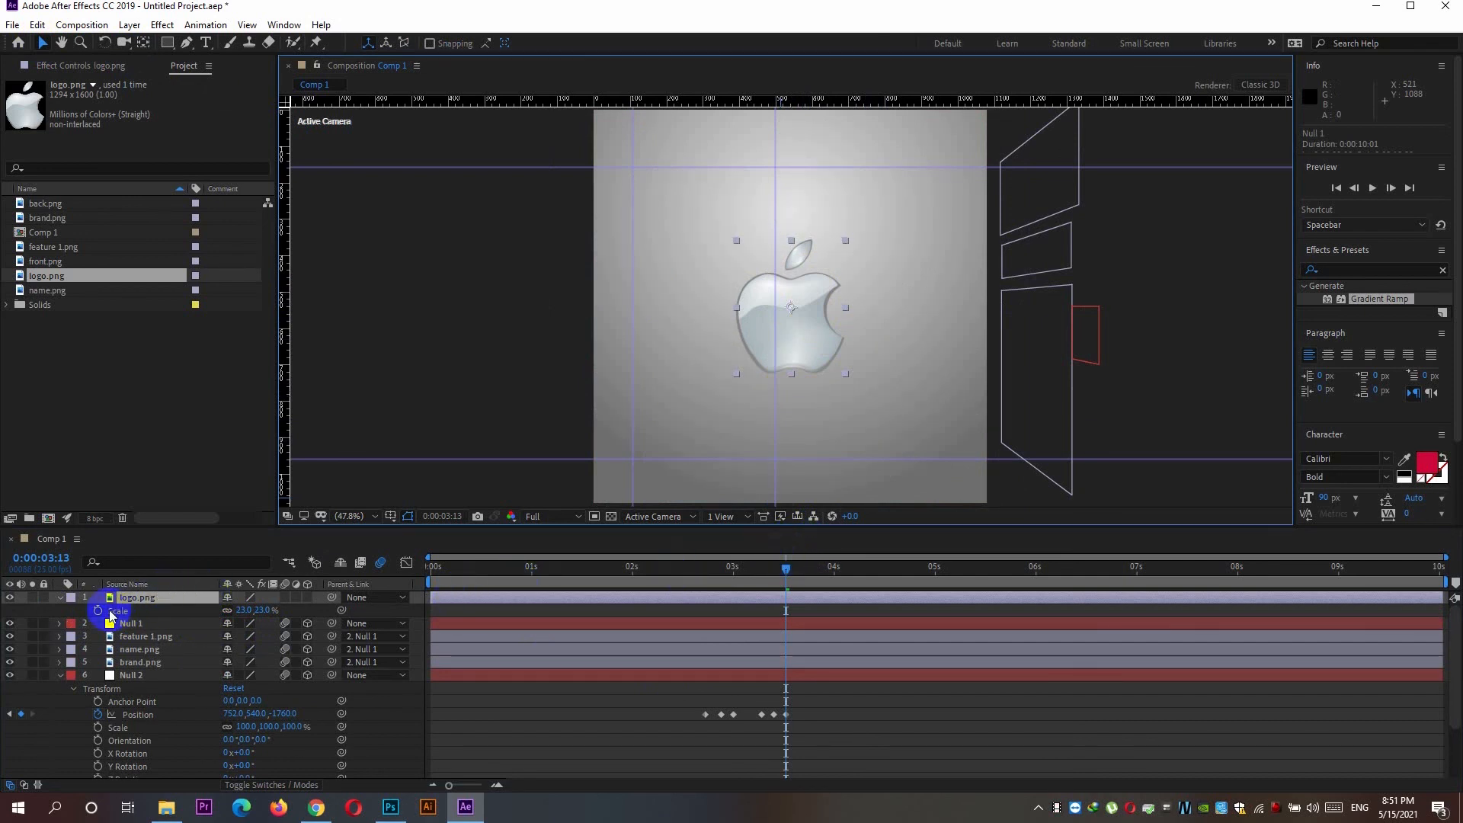
Make the logo layer 3D and add Scale keyframes of 23% at 0:00:03:13 and 0:00:03:16
click(307, 597)
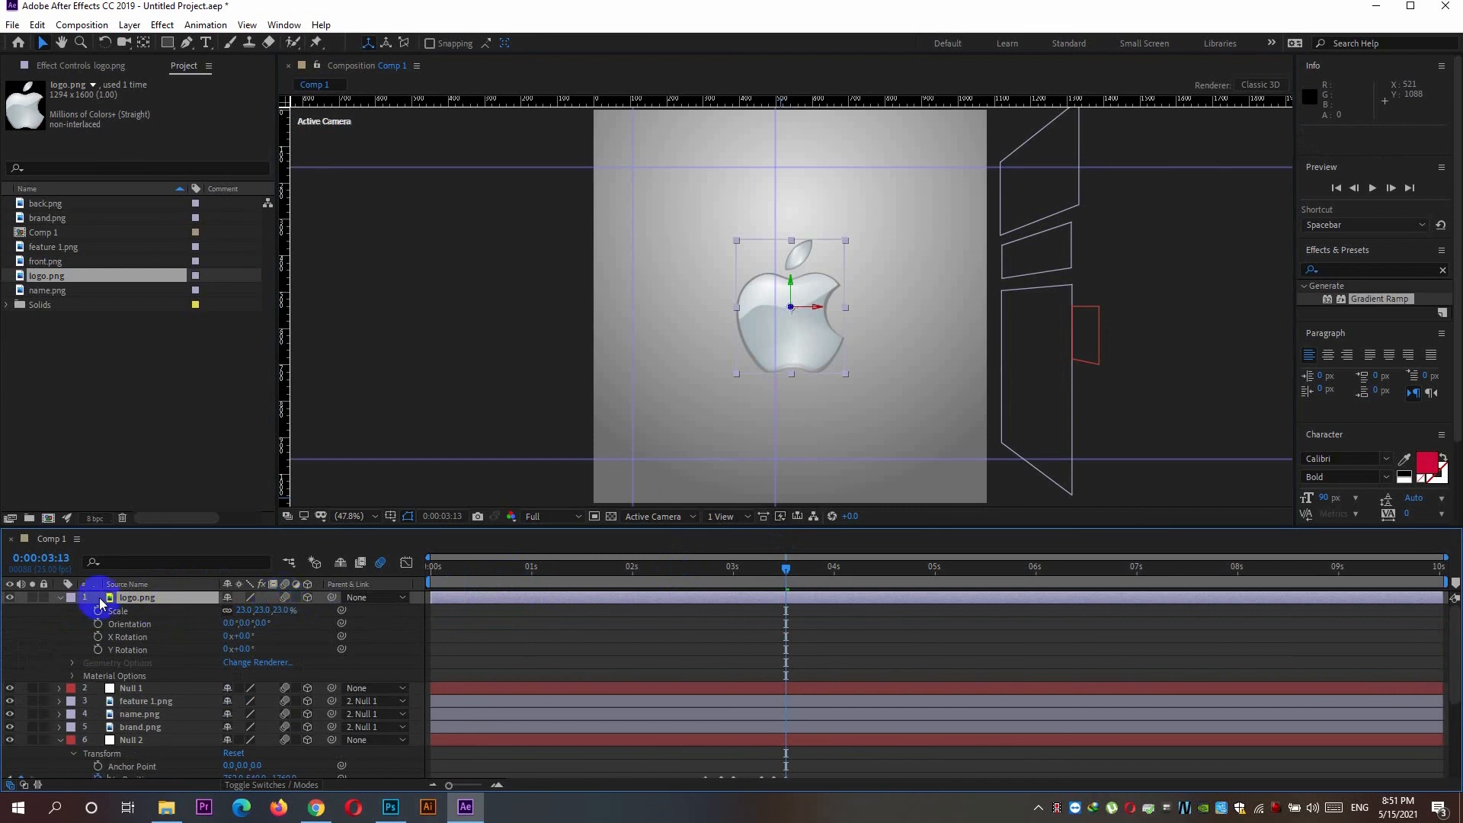
click(97, 610)
click(1390, 189)
click(1390, 190)
click(1390, 192)
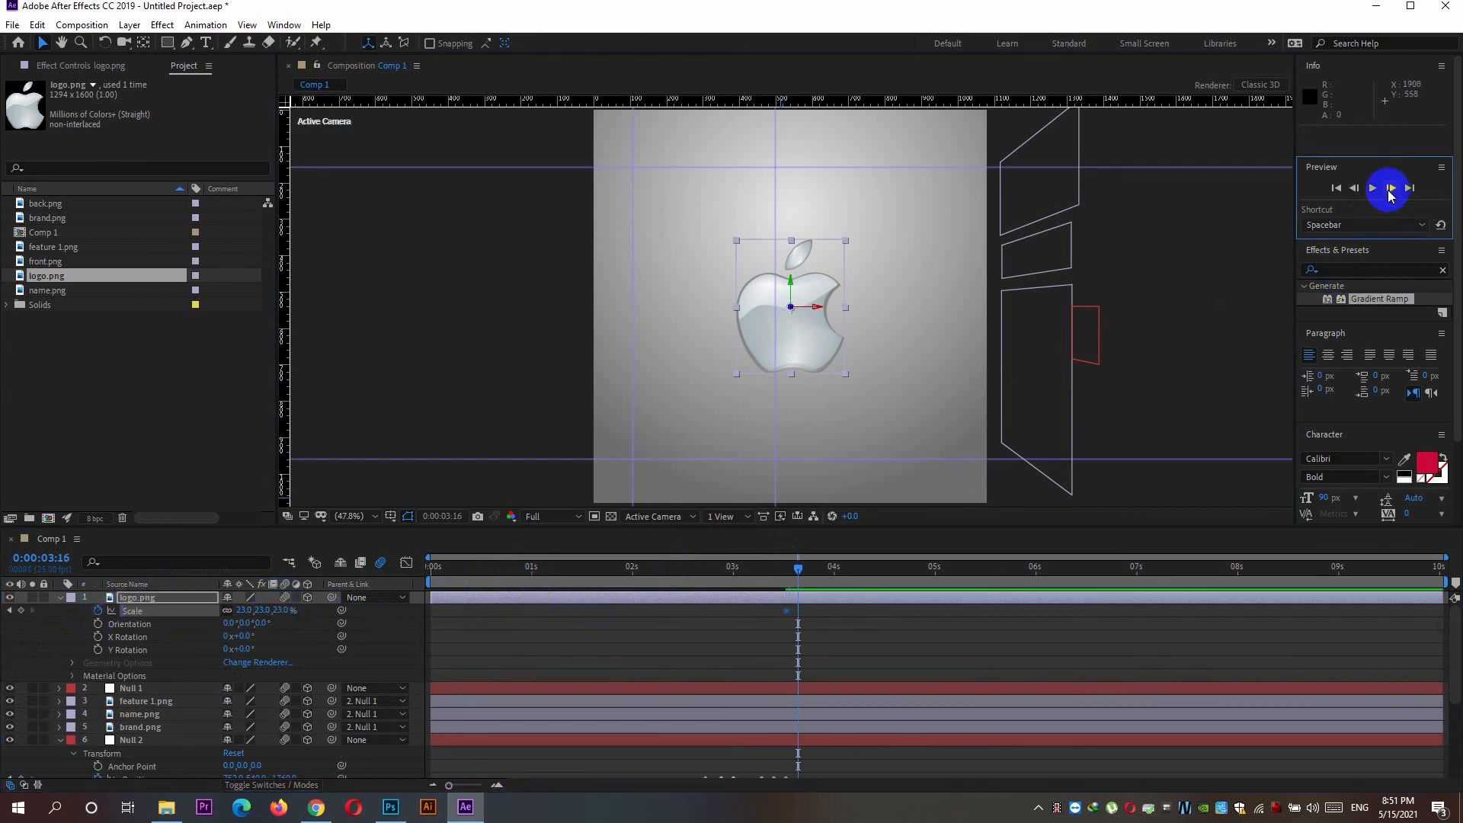
click(21, 610)
Set the logo's scale to 0% at the 0:00:03:13 keyframe and preview the animation
drag(800, 571, 788, 571)
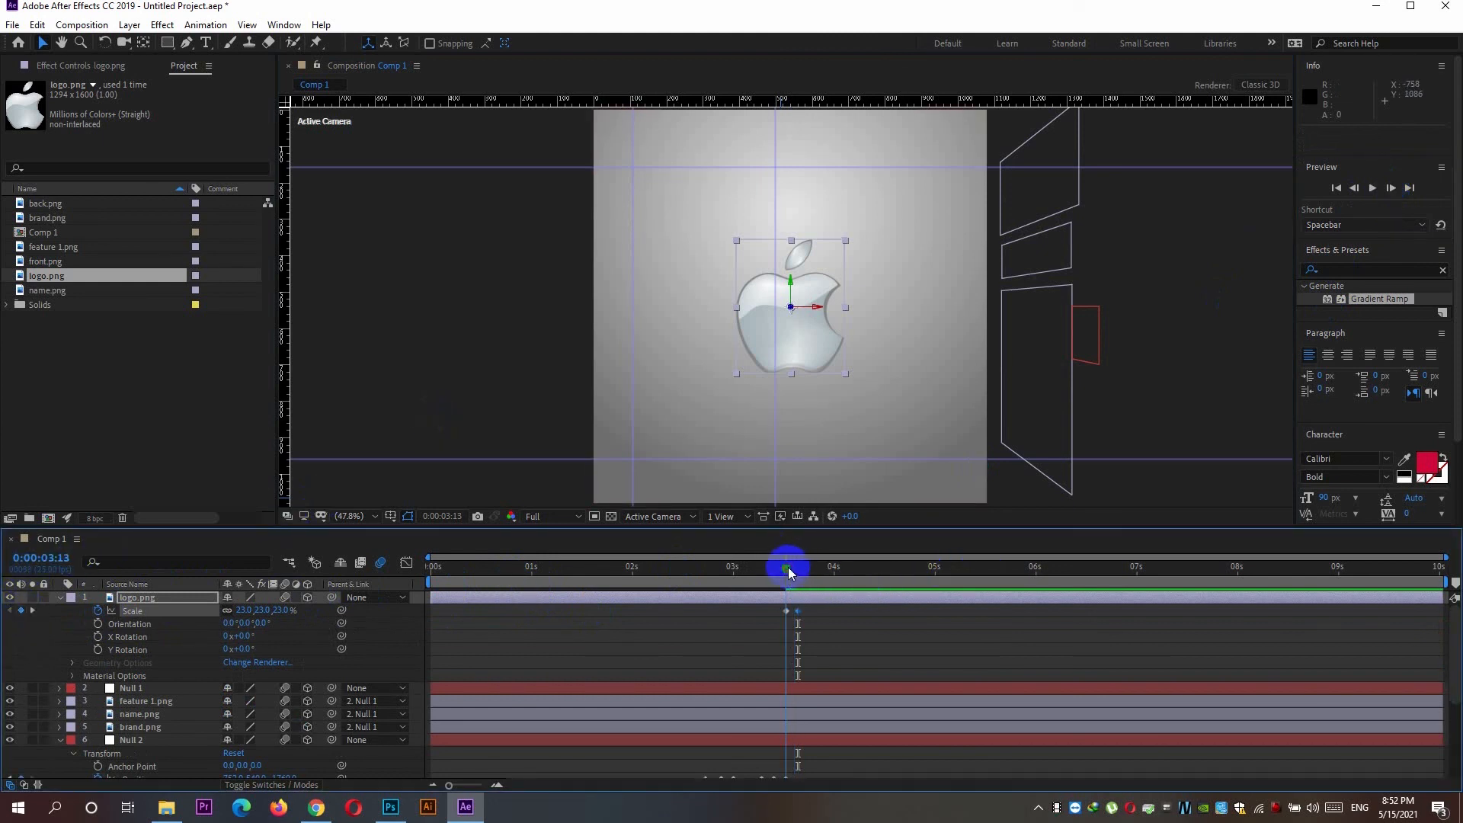
click(282, 610)
text(0)
key(Return)
key(space)
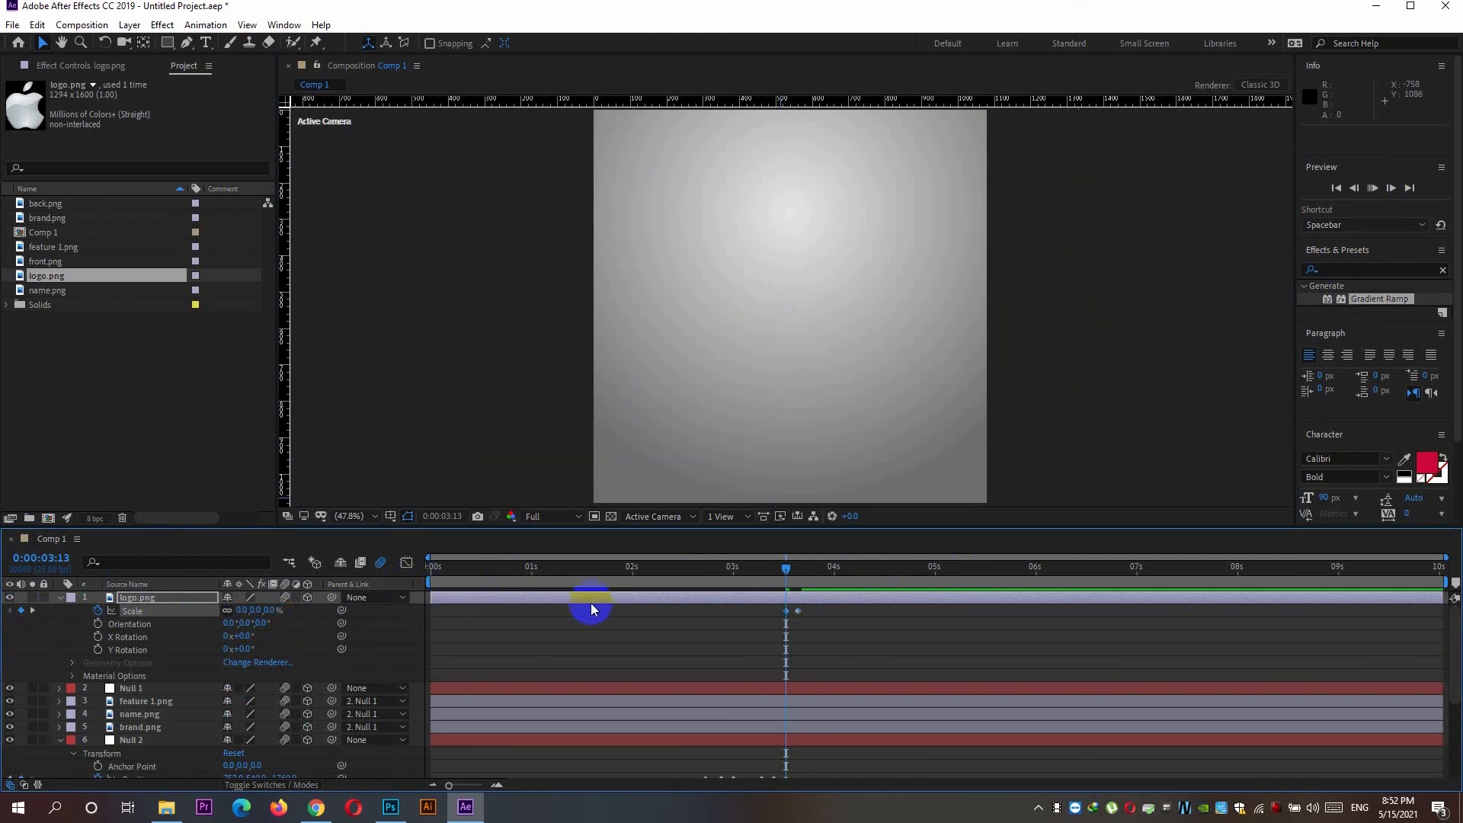
Apply CC Light Sweep to the logo at 0:00:03:22 with Center keyframing enabled, width 97, sweep intensity 37 and edge intensity 69
mouse_move(807, 568)
mouse_down()
mouse_move(760, 587)
mouse_move(738, 576)
mouse_move(767, 586)
mouse_move(866, 569)
mouse_move(823, 579)
mouse_up()
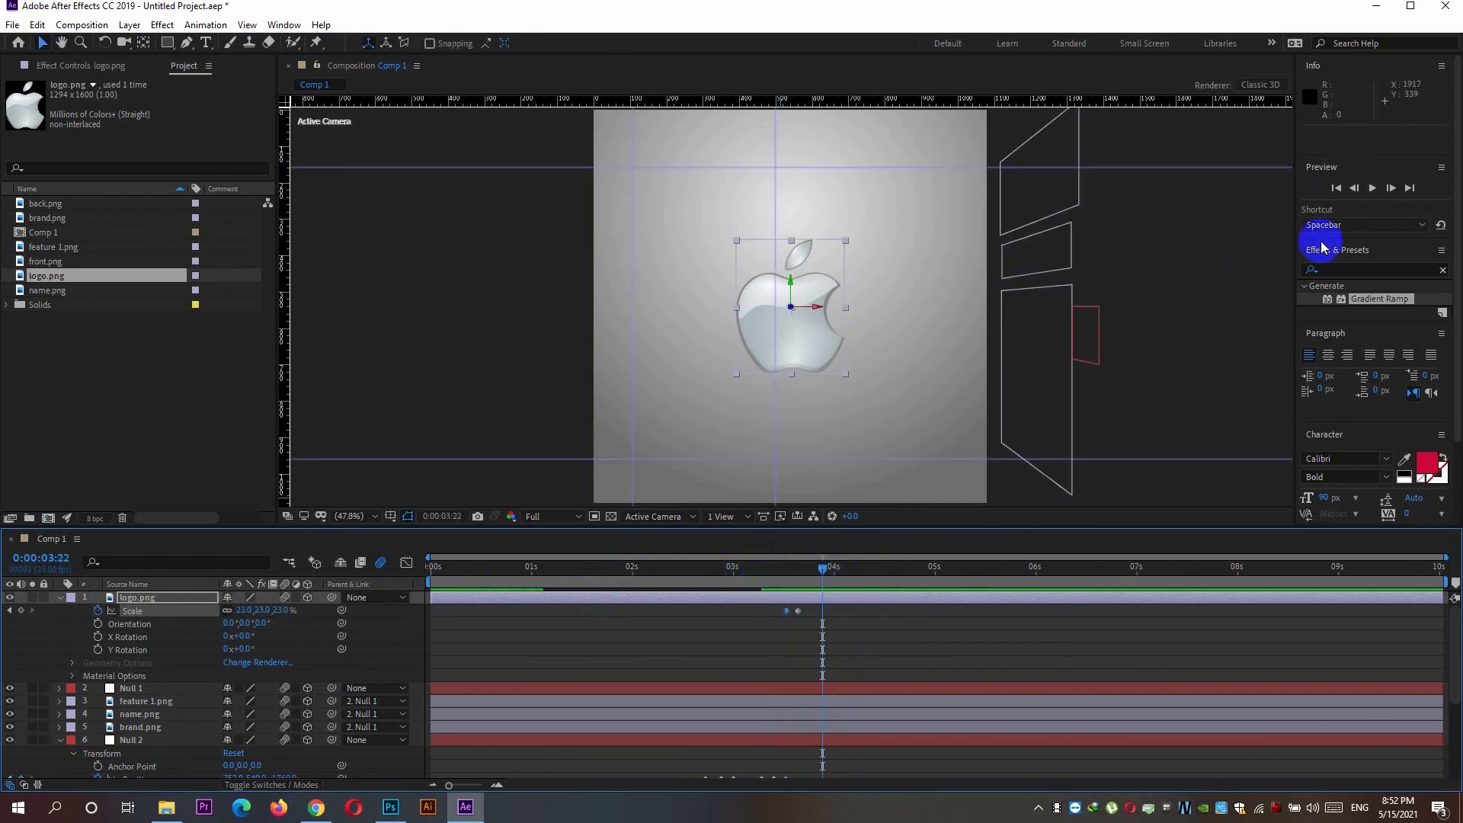
click(1348, 265)
text(cc)
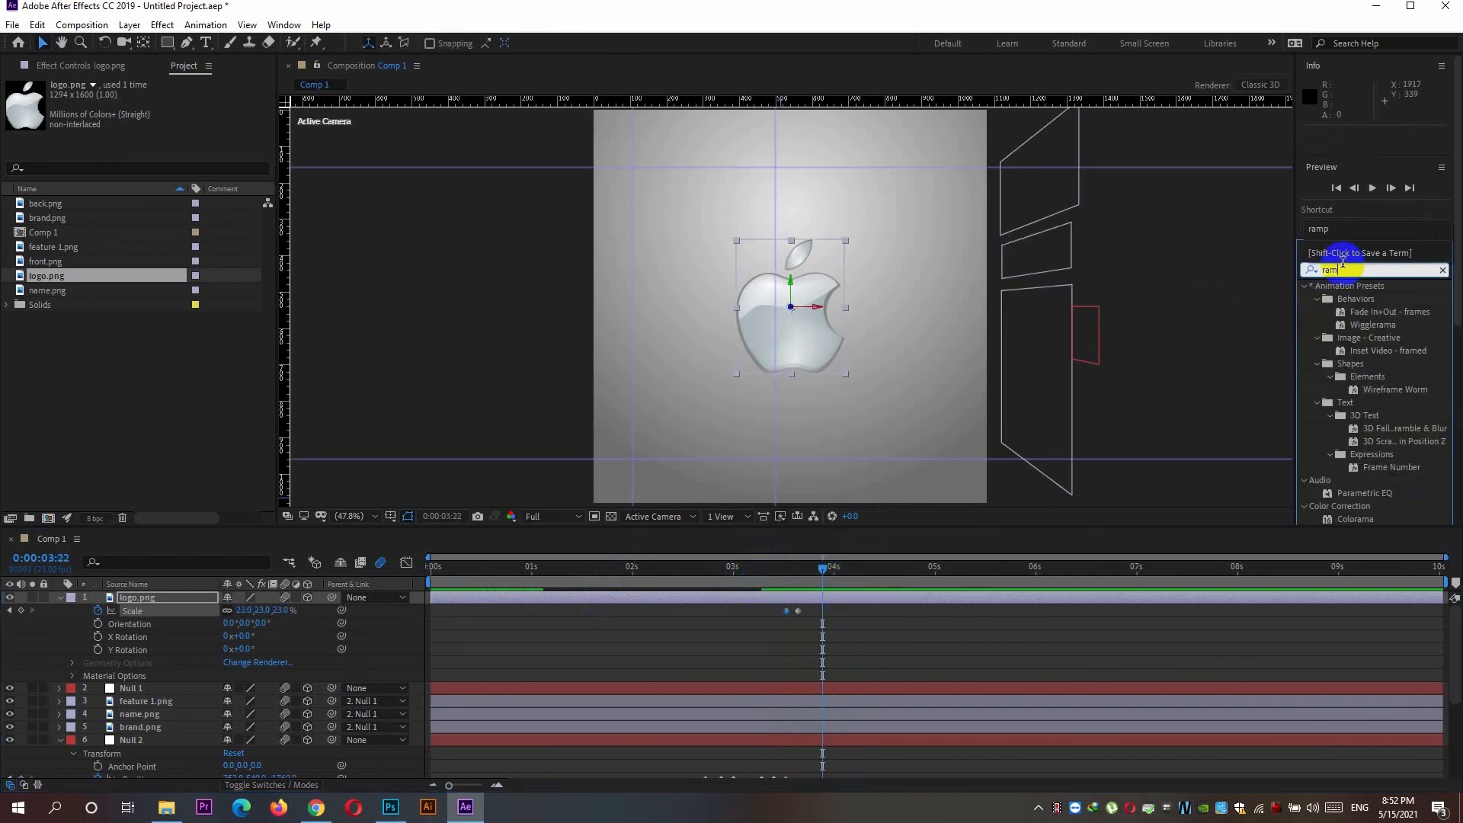
click(1345, 267)
text(l)
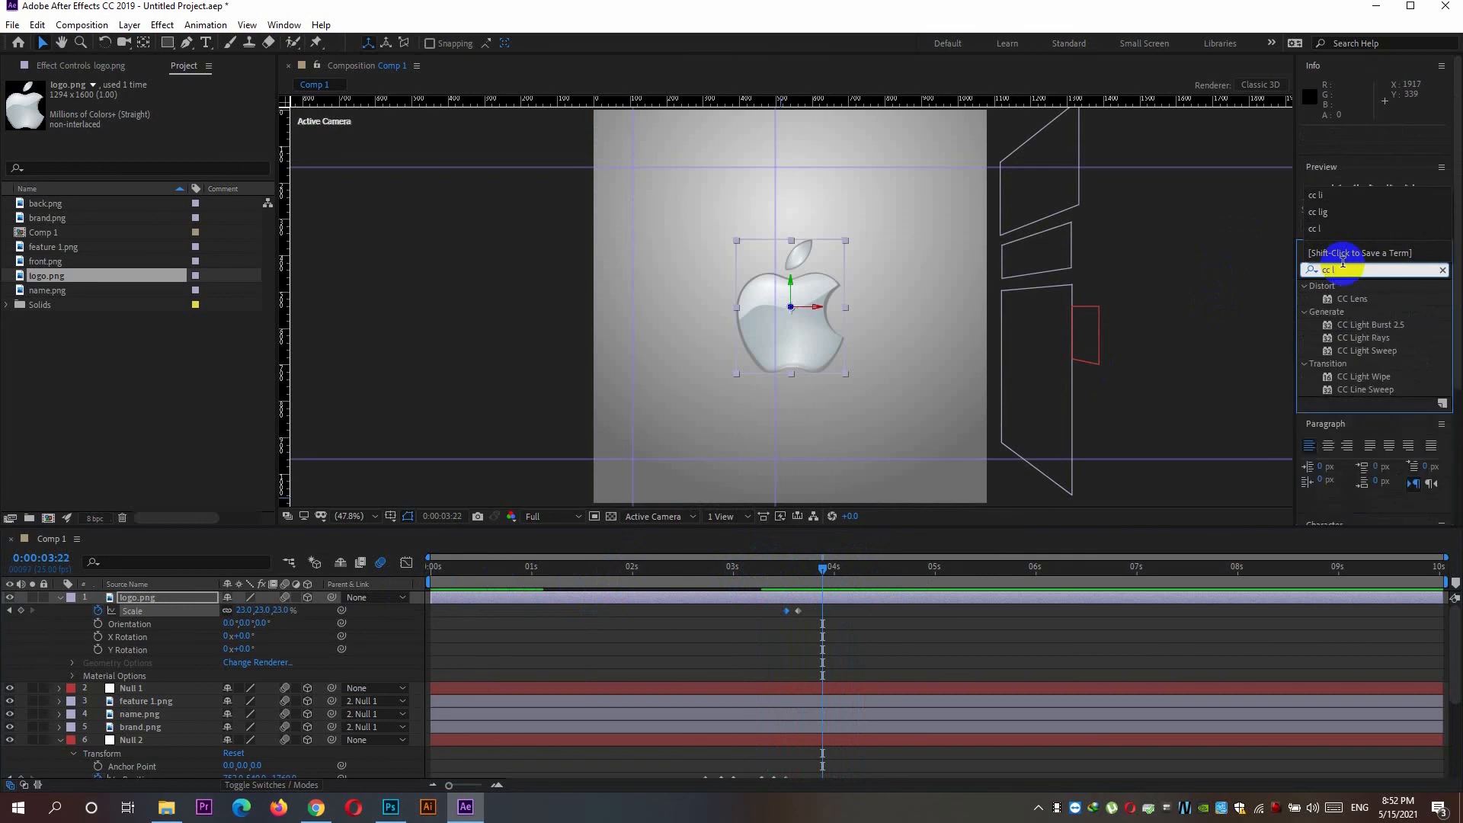
click(1366, 352)
drag(1365, 352, 829, 289)
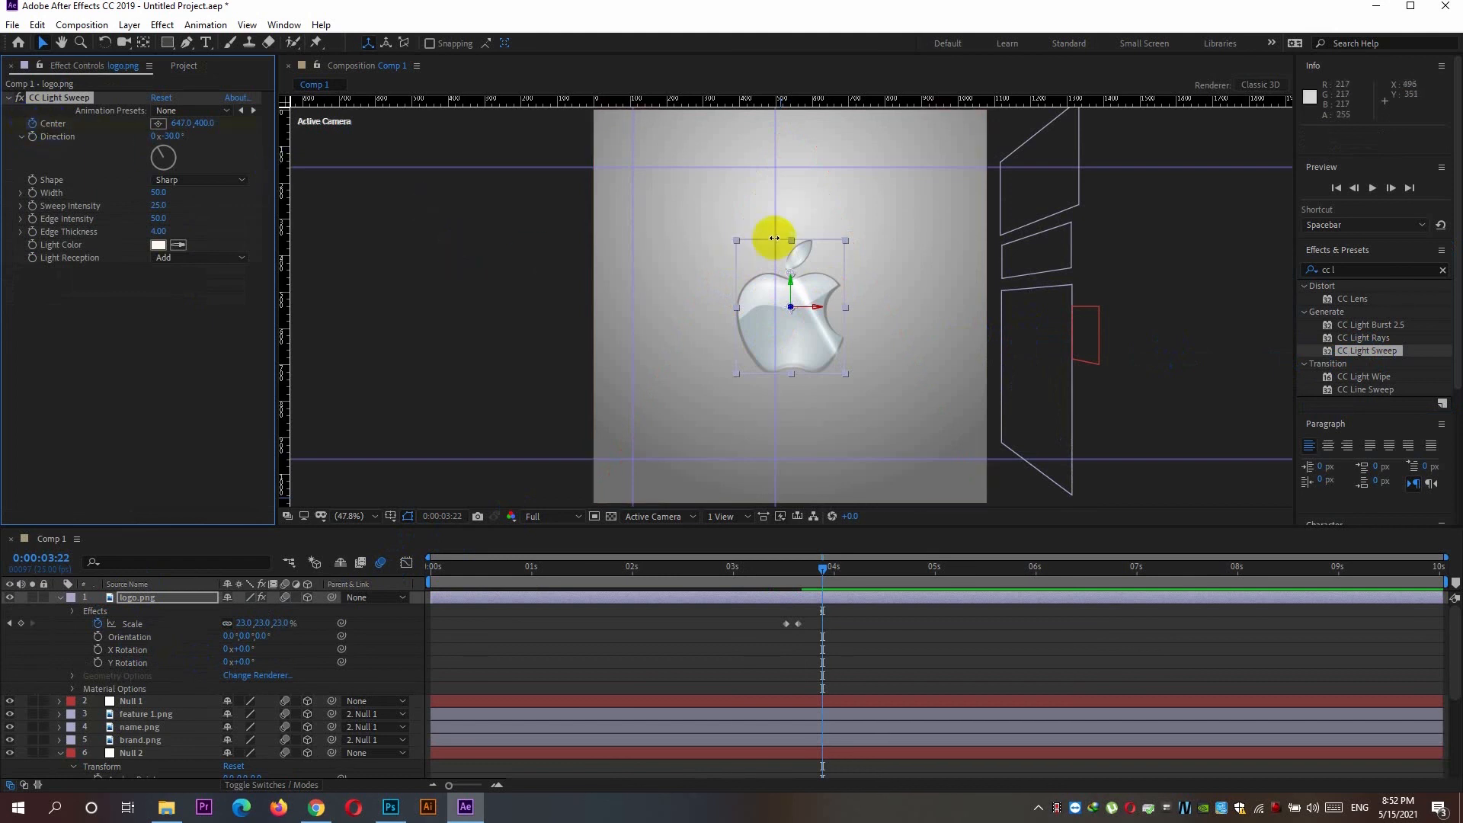
drag(156, 192, 175, 219)
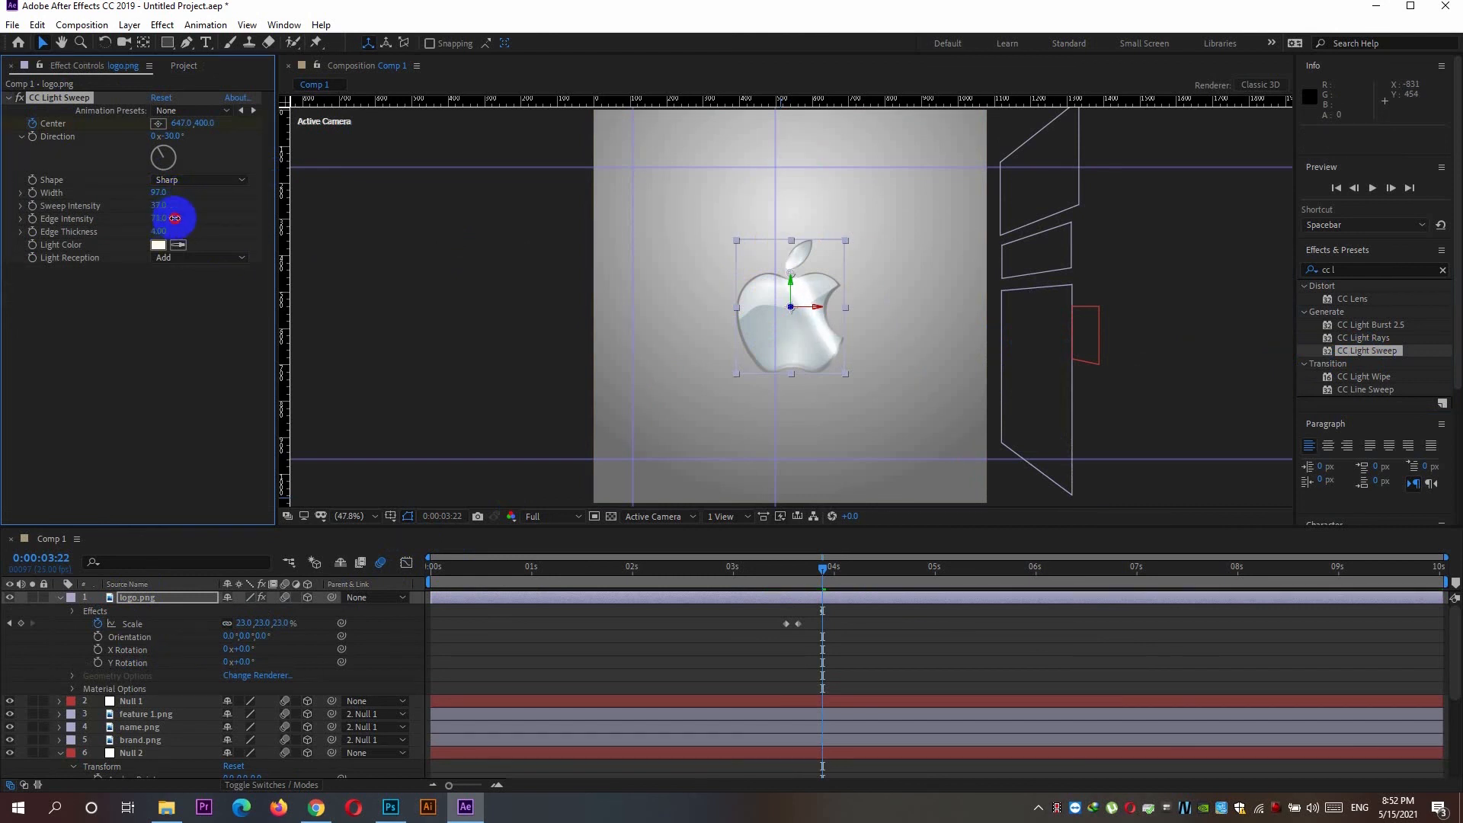
click(825, 609)
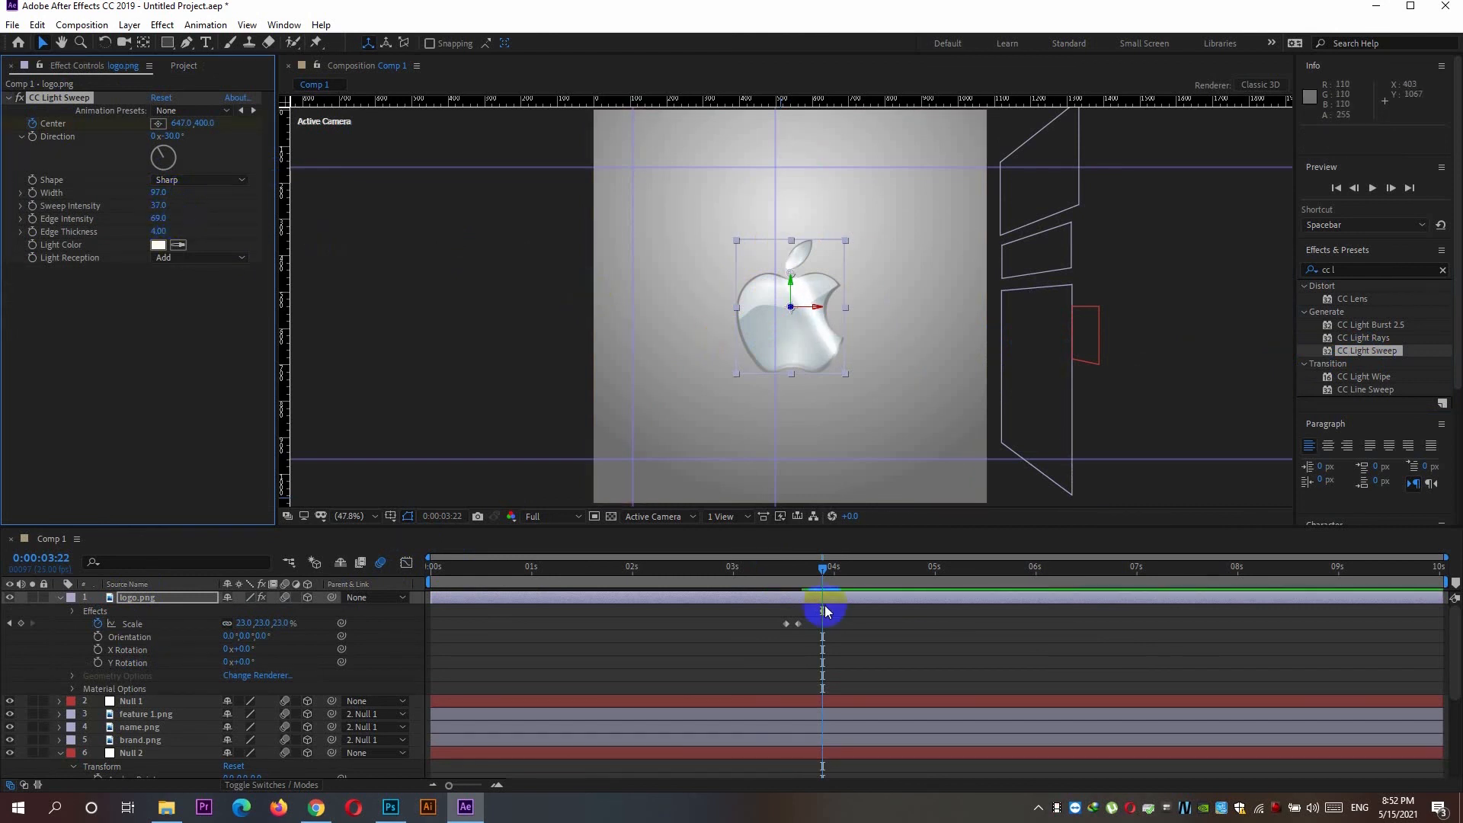
Animate the light sweep's Center across the logo from about -654, 637 at 0:00:03:22 to about 1584, 618 at 0:00:04:12
drag(793, 281, 690, 296)
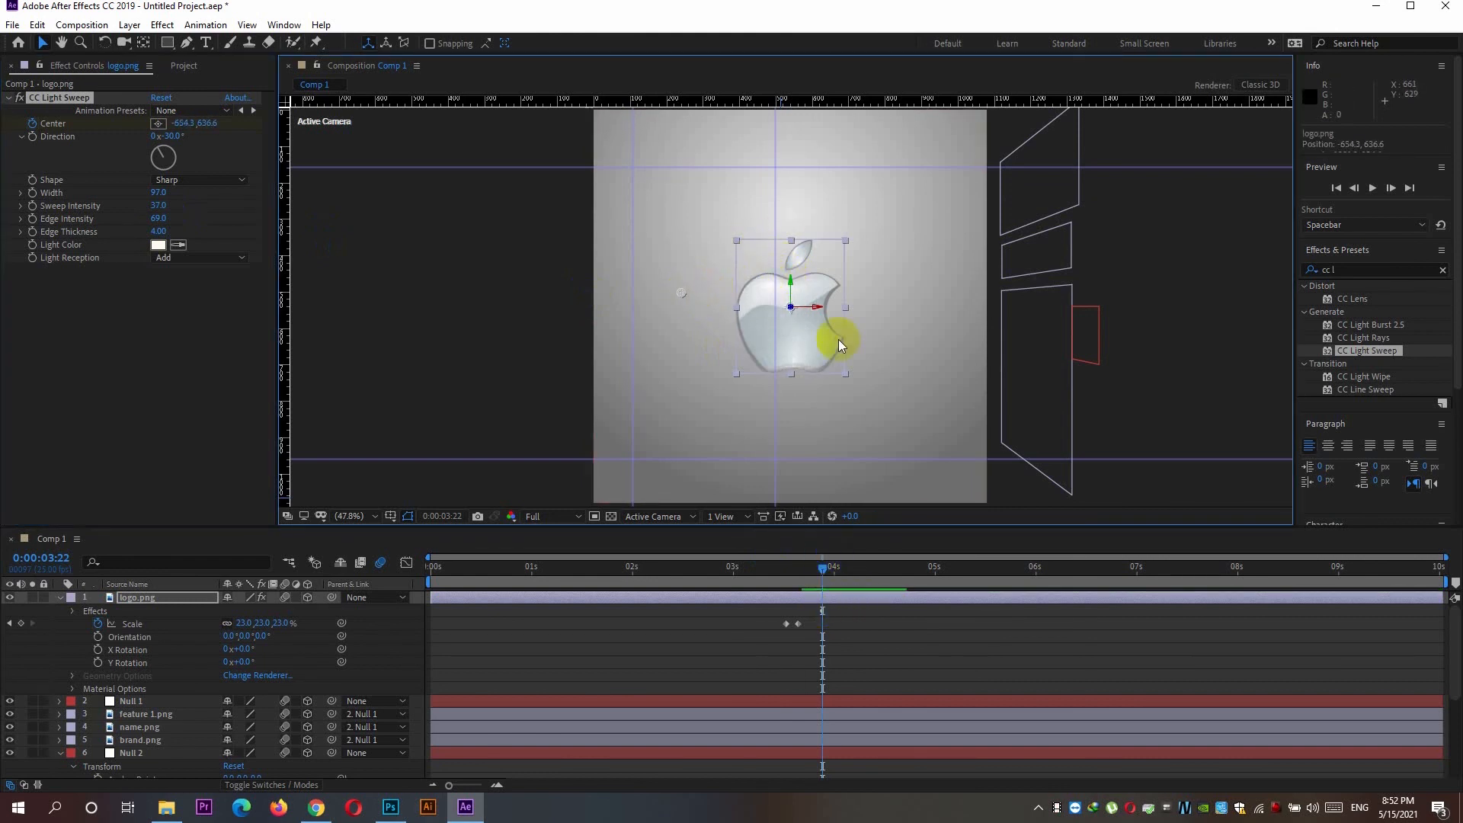
drag(822, 569, 875, 571)
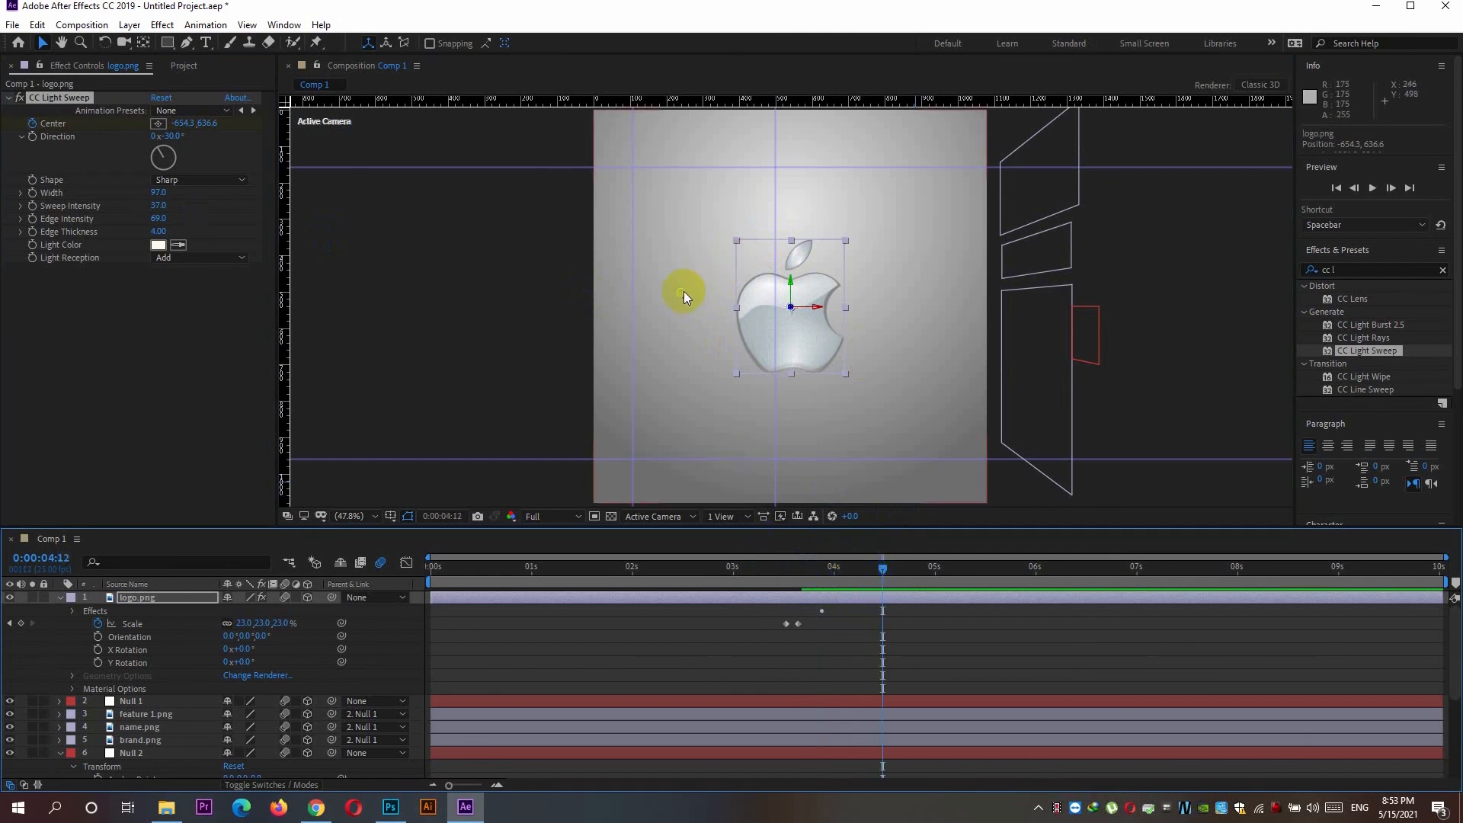
drag(683, 291, 871, 294)
Trim the end of the logo layer to 0:00:05:02 and collapse its properties
drag(894, 587, 943, 568)
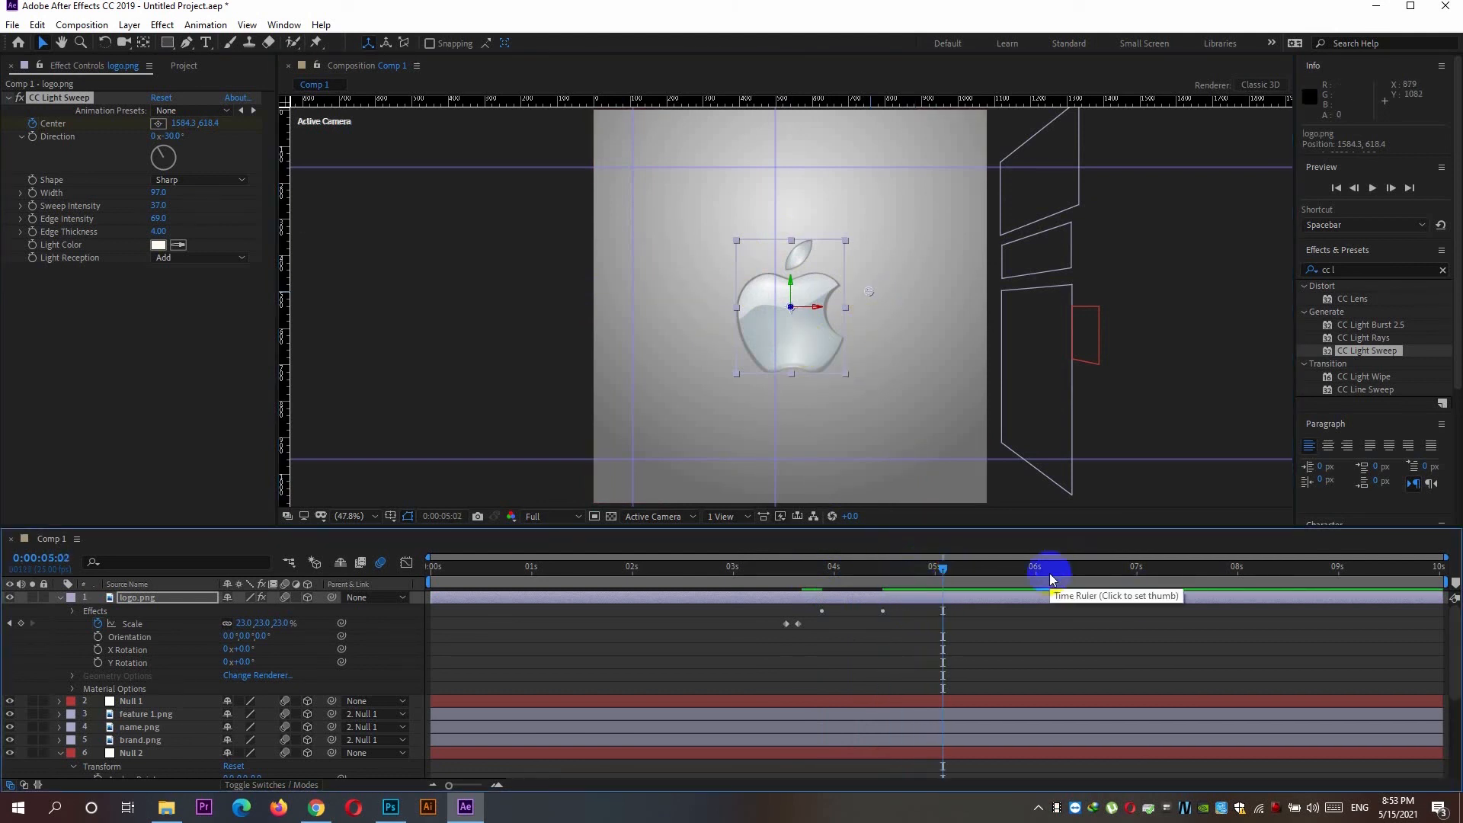
key(alt+])
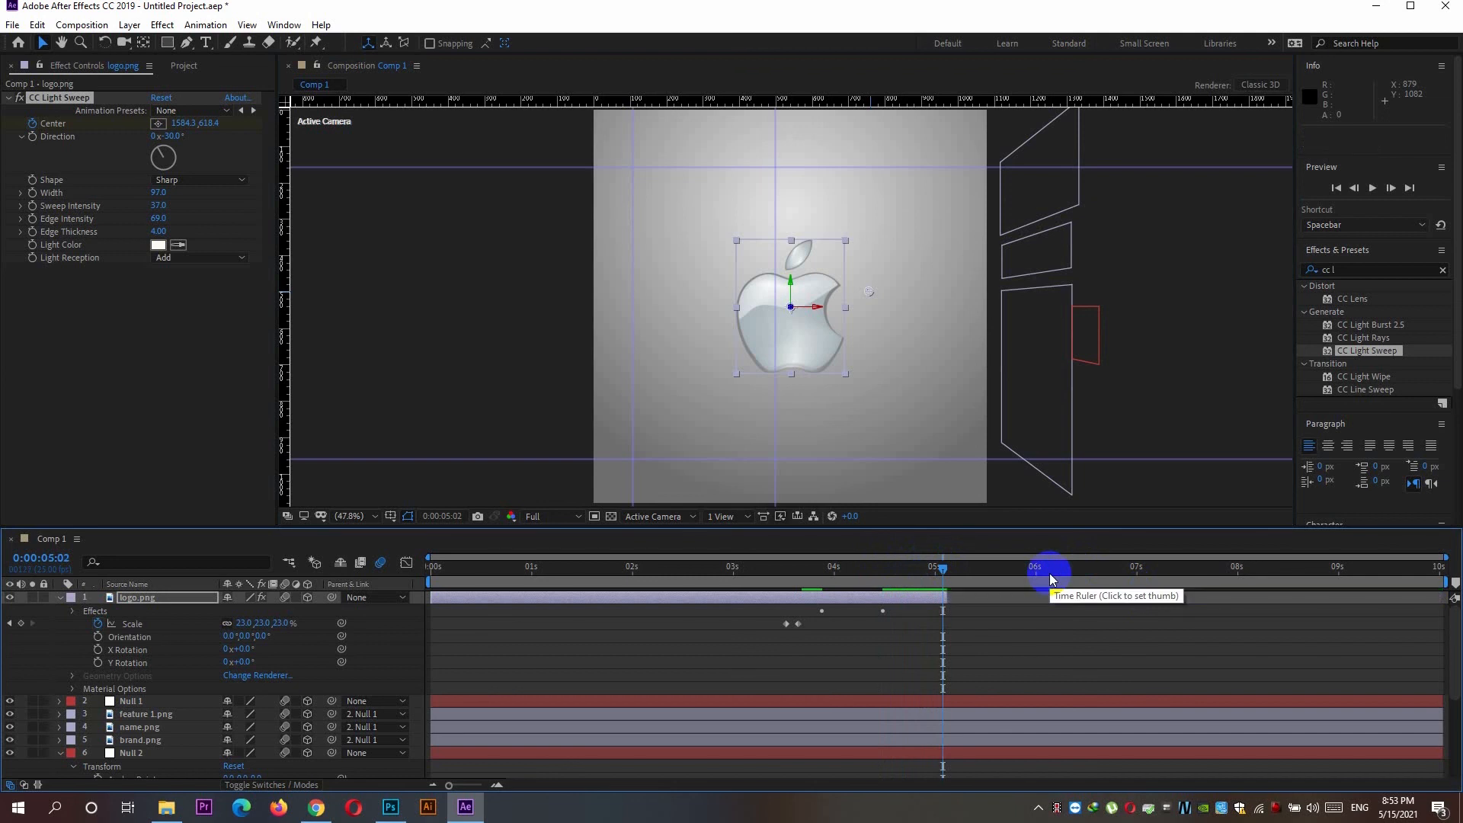
scroll(967, 696, down, 4)
scroll(969, 696, up, 4)
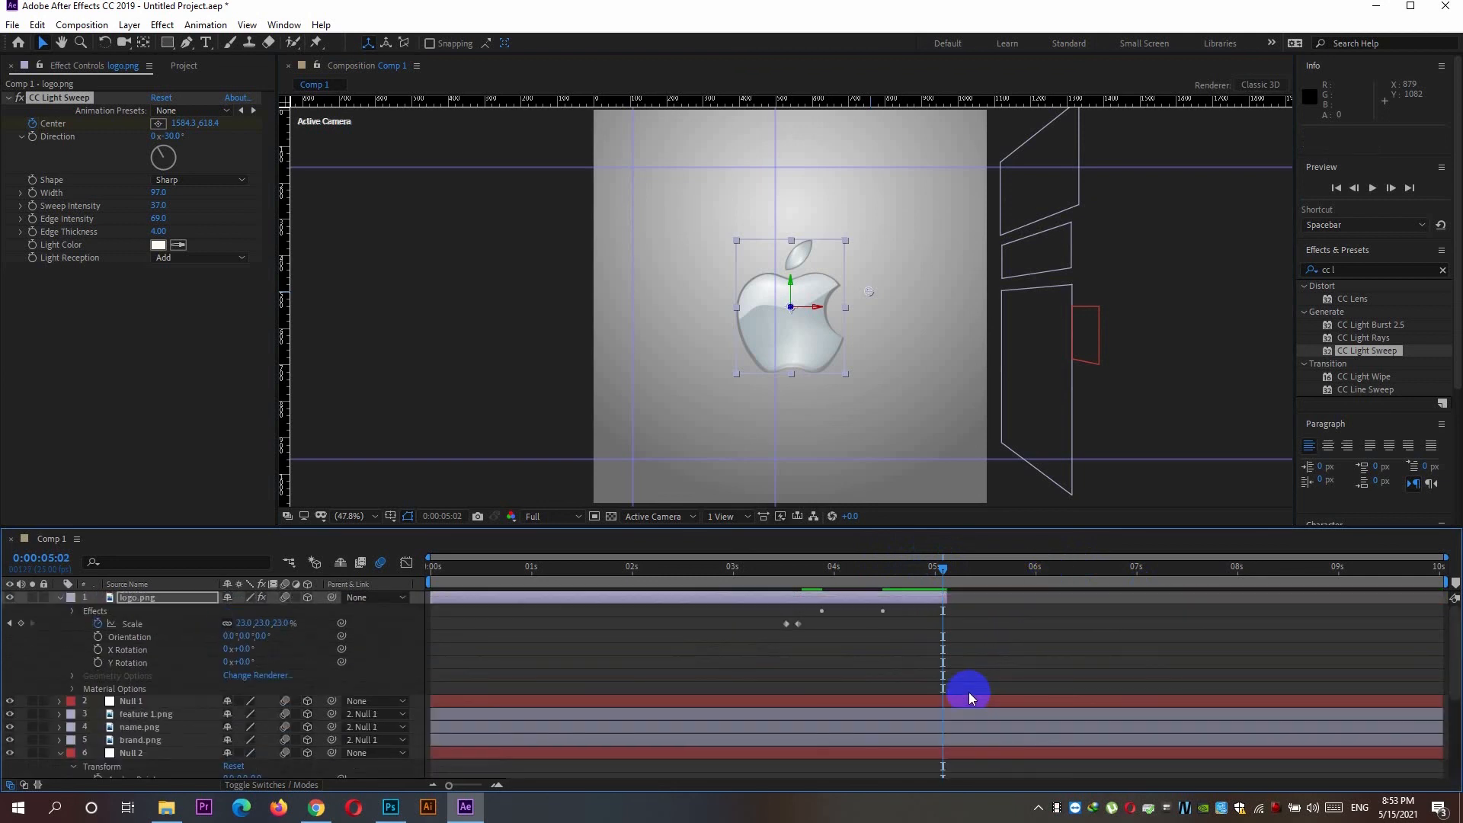
click(60, 604)
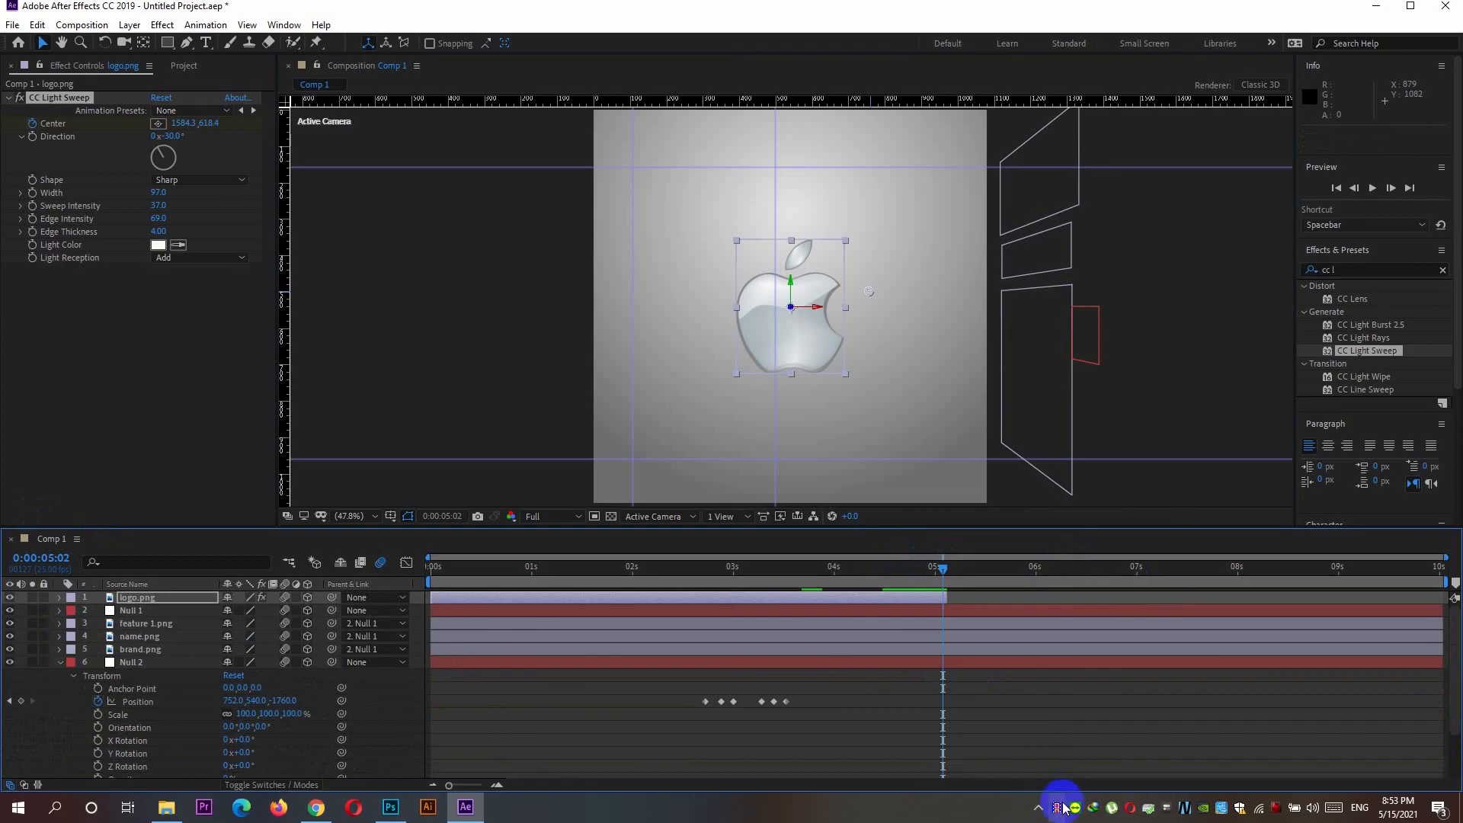